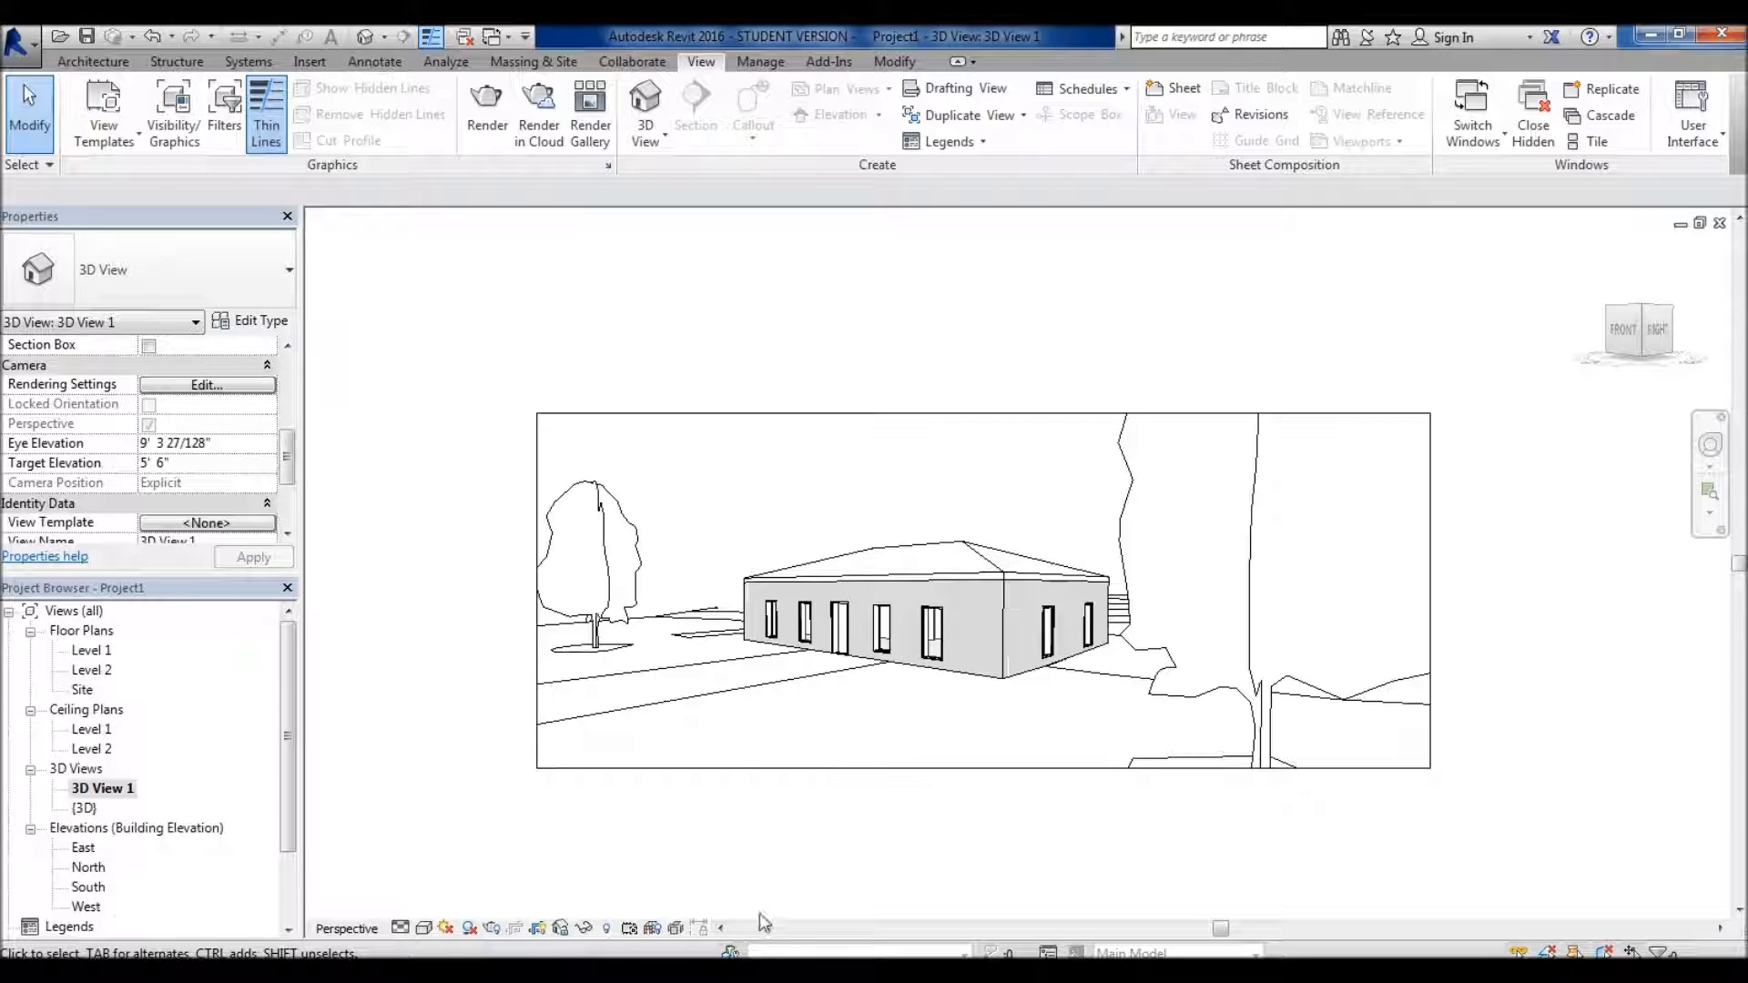
- In the Level 1 floor plan, open the layer structure of the front exterior wall type for editing
{"action": "double_click", "coordinate": [91, 650]}
{"action": "scroll", "coordinate": [890, 592], "scroll_direction": "up", "scroll_amount": 5}
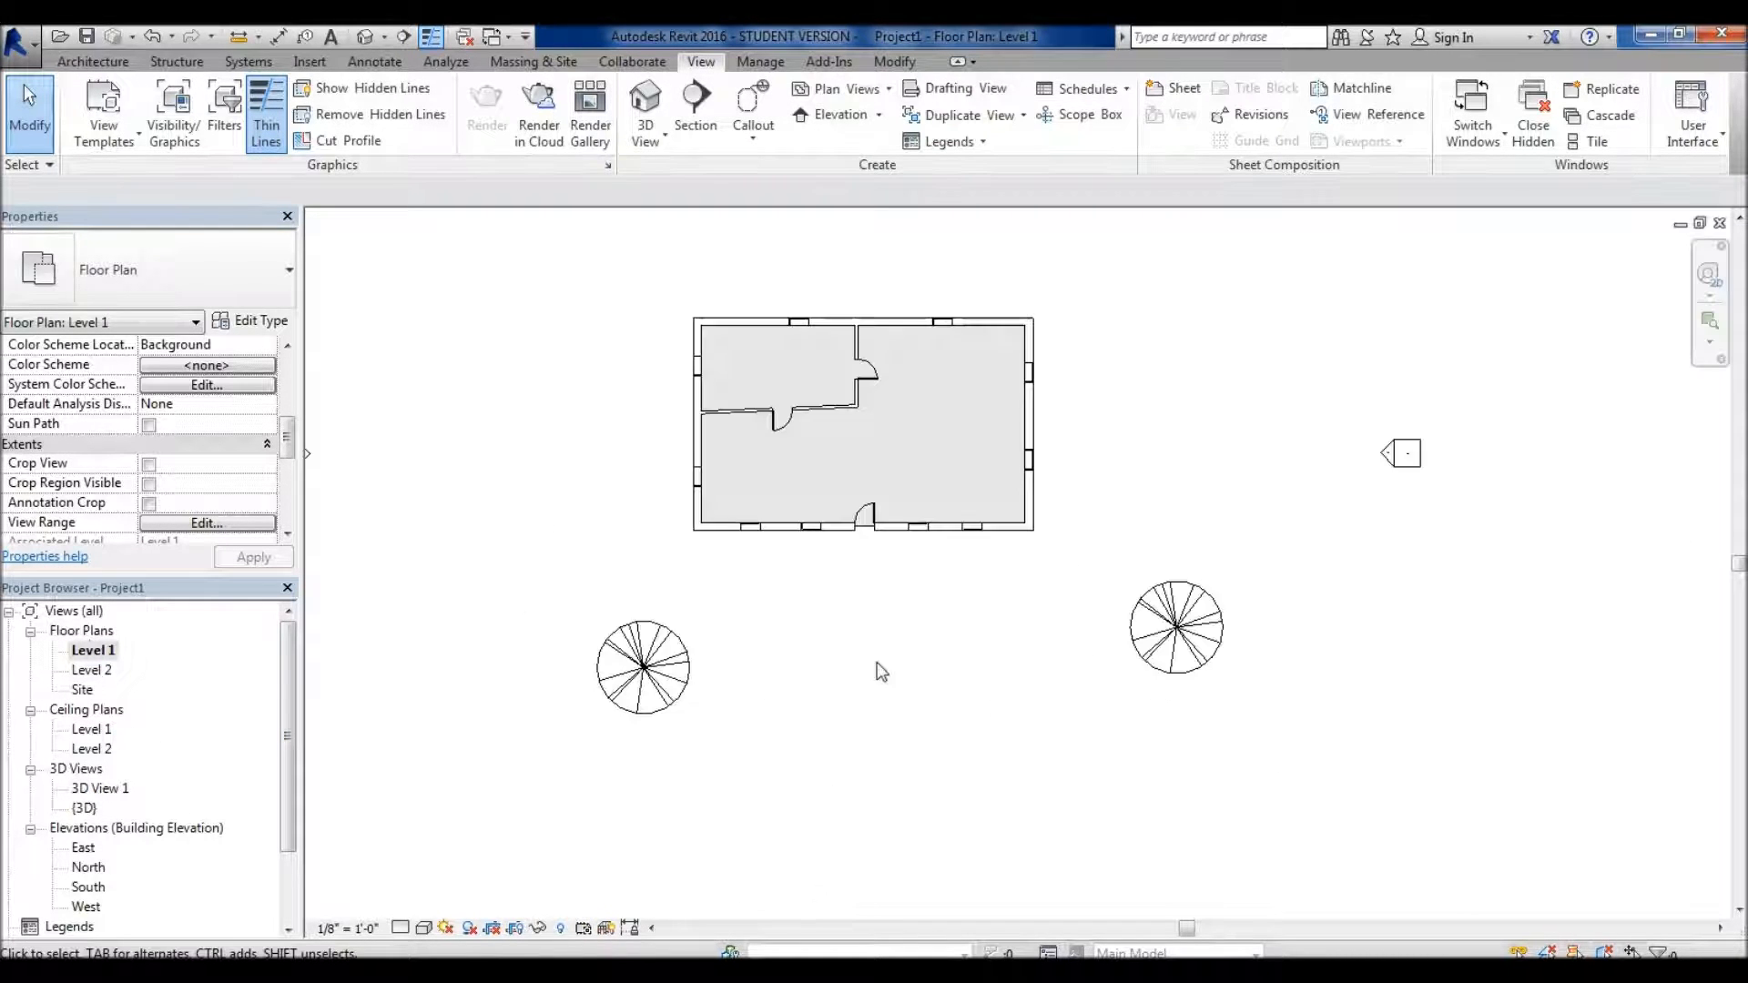
{"action": "left_click", "coordinate": [1063, 471]}
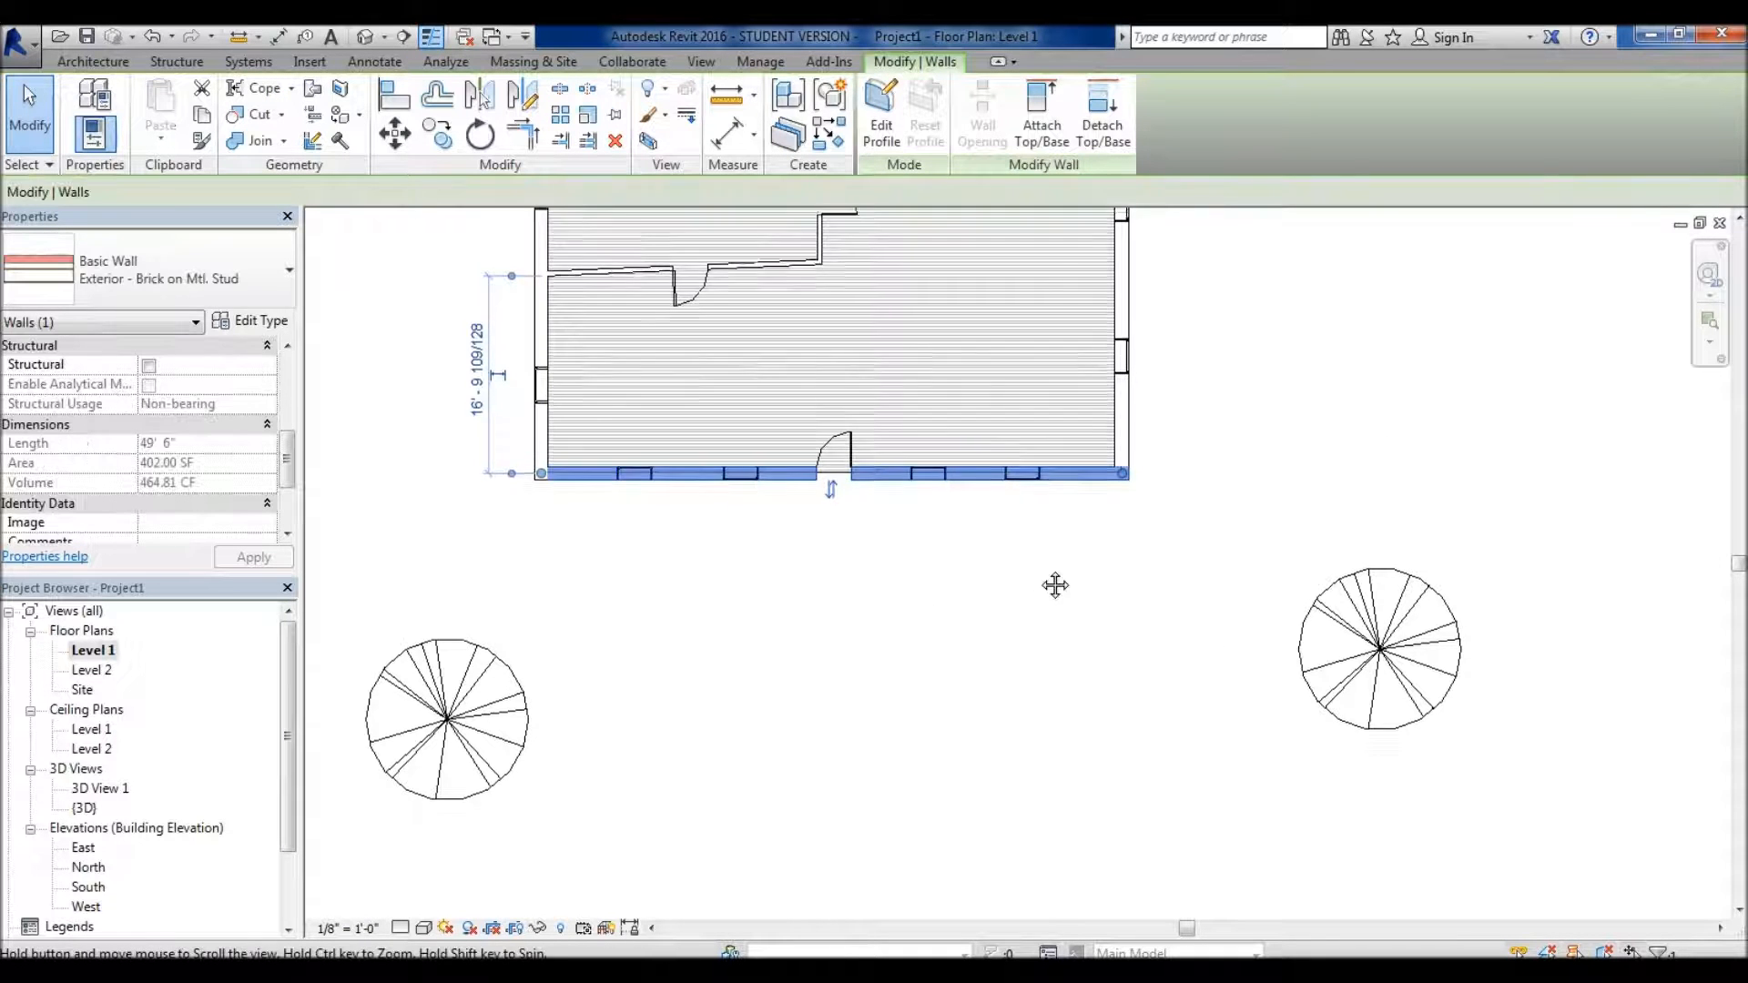
{"action": "middle_click_drag", "start_coordinate": [1054, 585], "coordinate": [940, 725]}
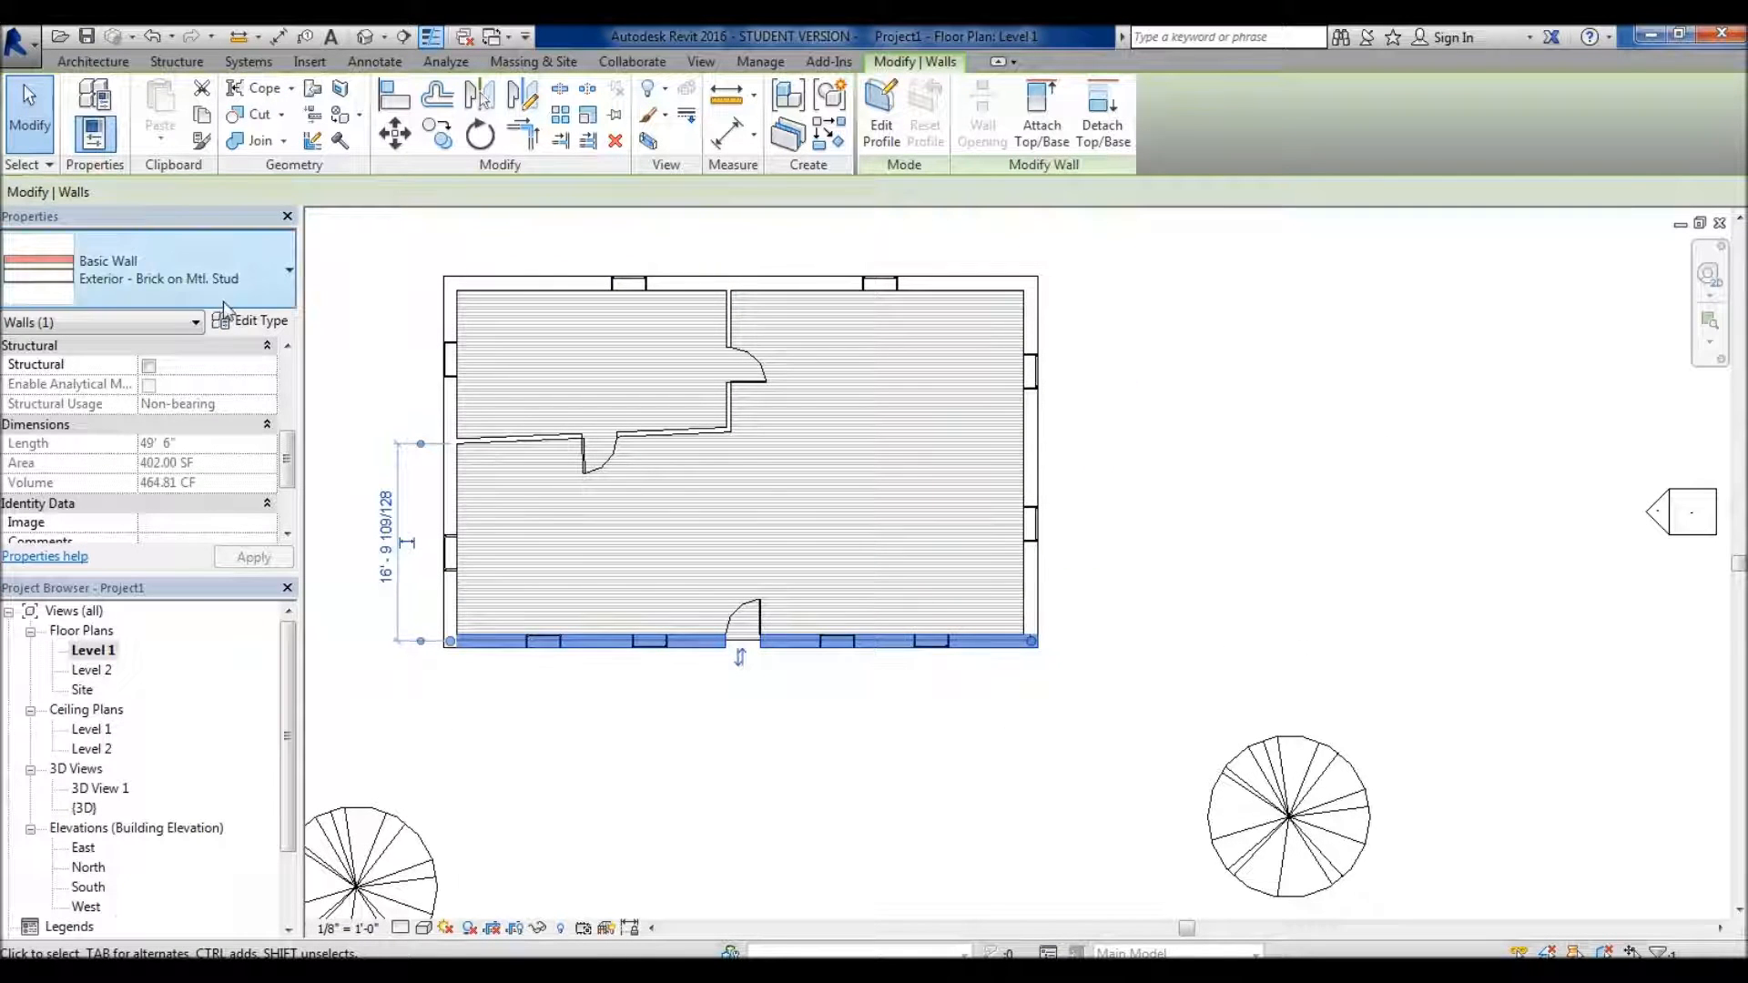
{"action": "left_click", "coordinate": [267, 325]}
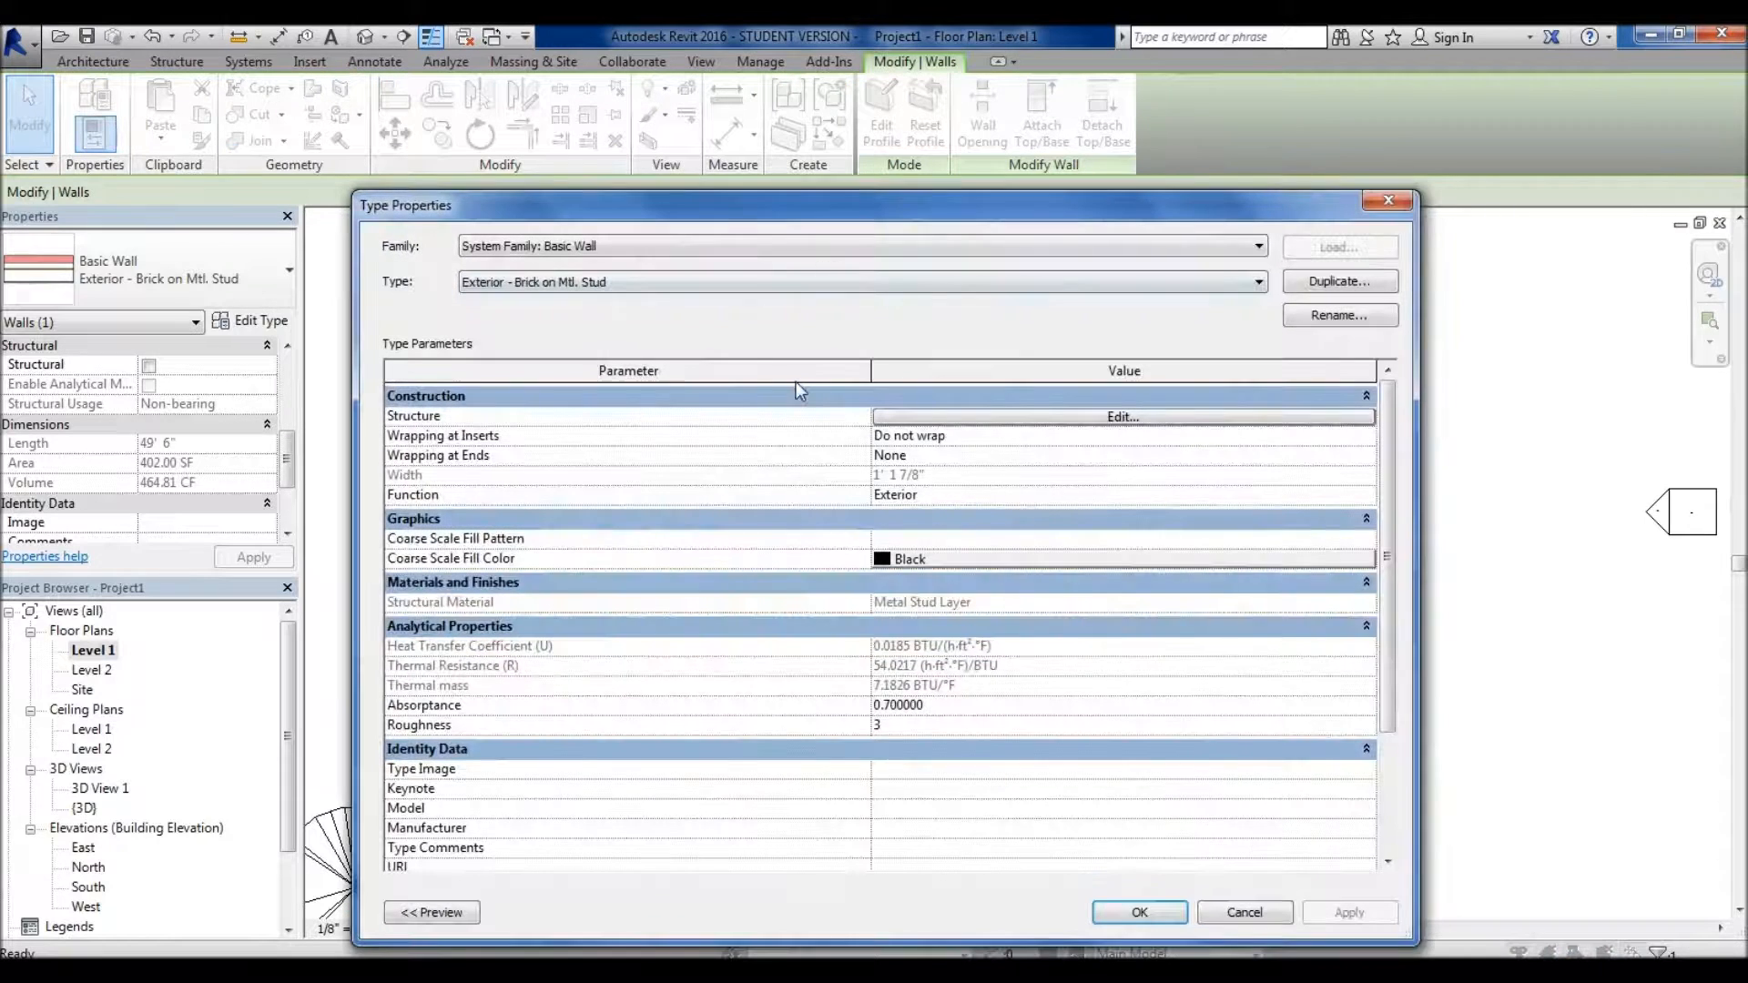
{"action": "left_click", "coordinate": [1034, 417]}
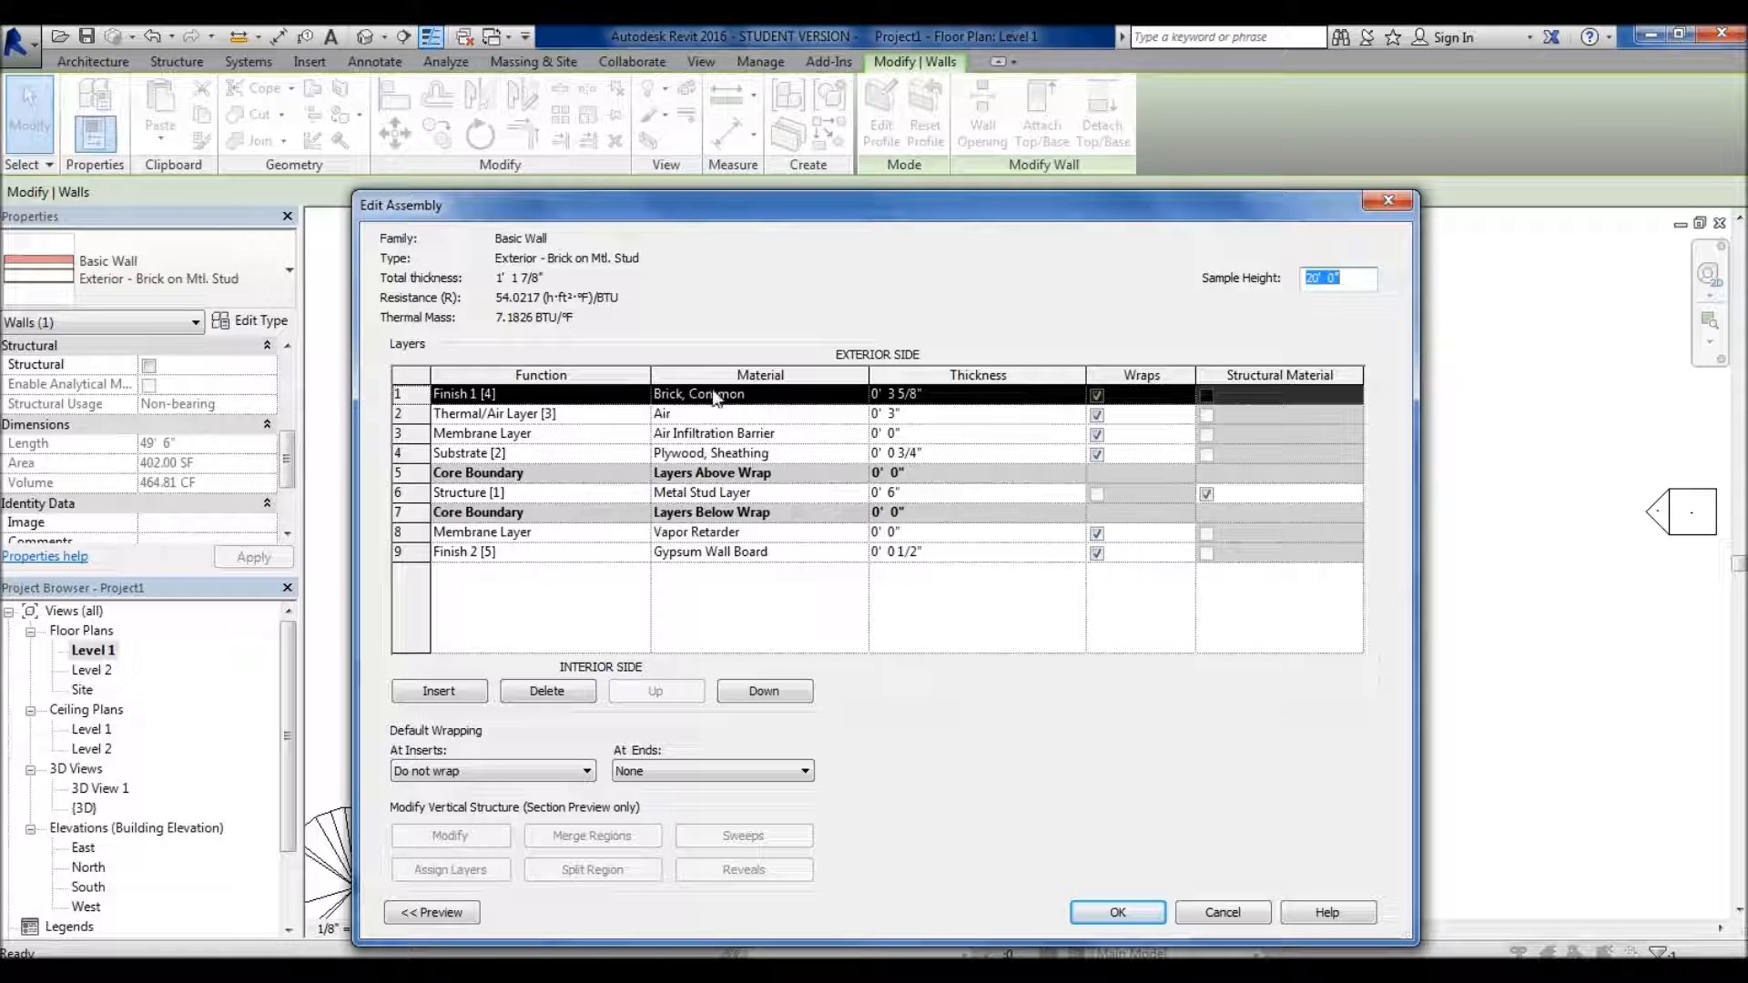
- Open the material selection for the wall's exterior Finish 1 [4] layer, Brick, Common
{"action": "left_click", "coordinate": [815, 393]}
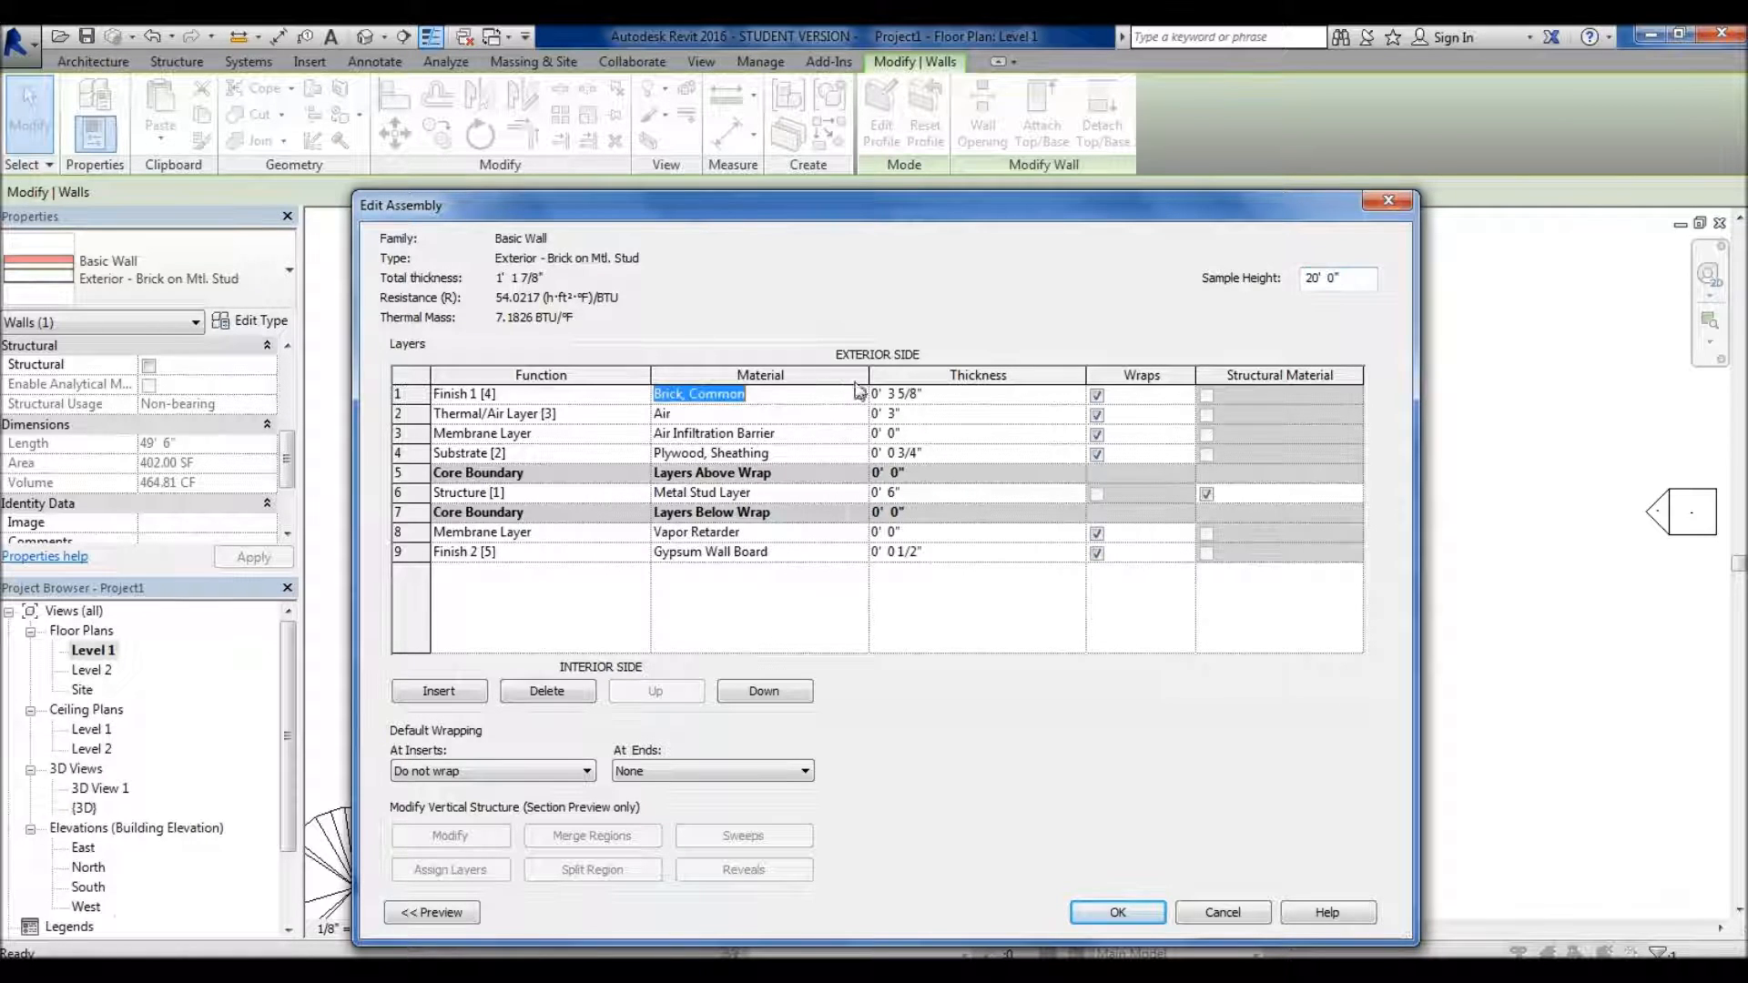
{"action": "left_click", "coordinate": [860, 394]}
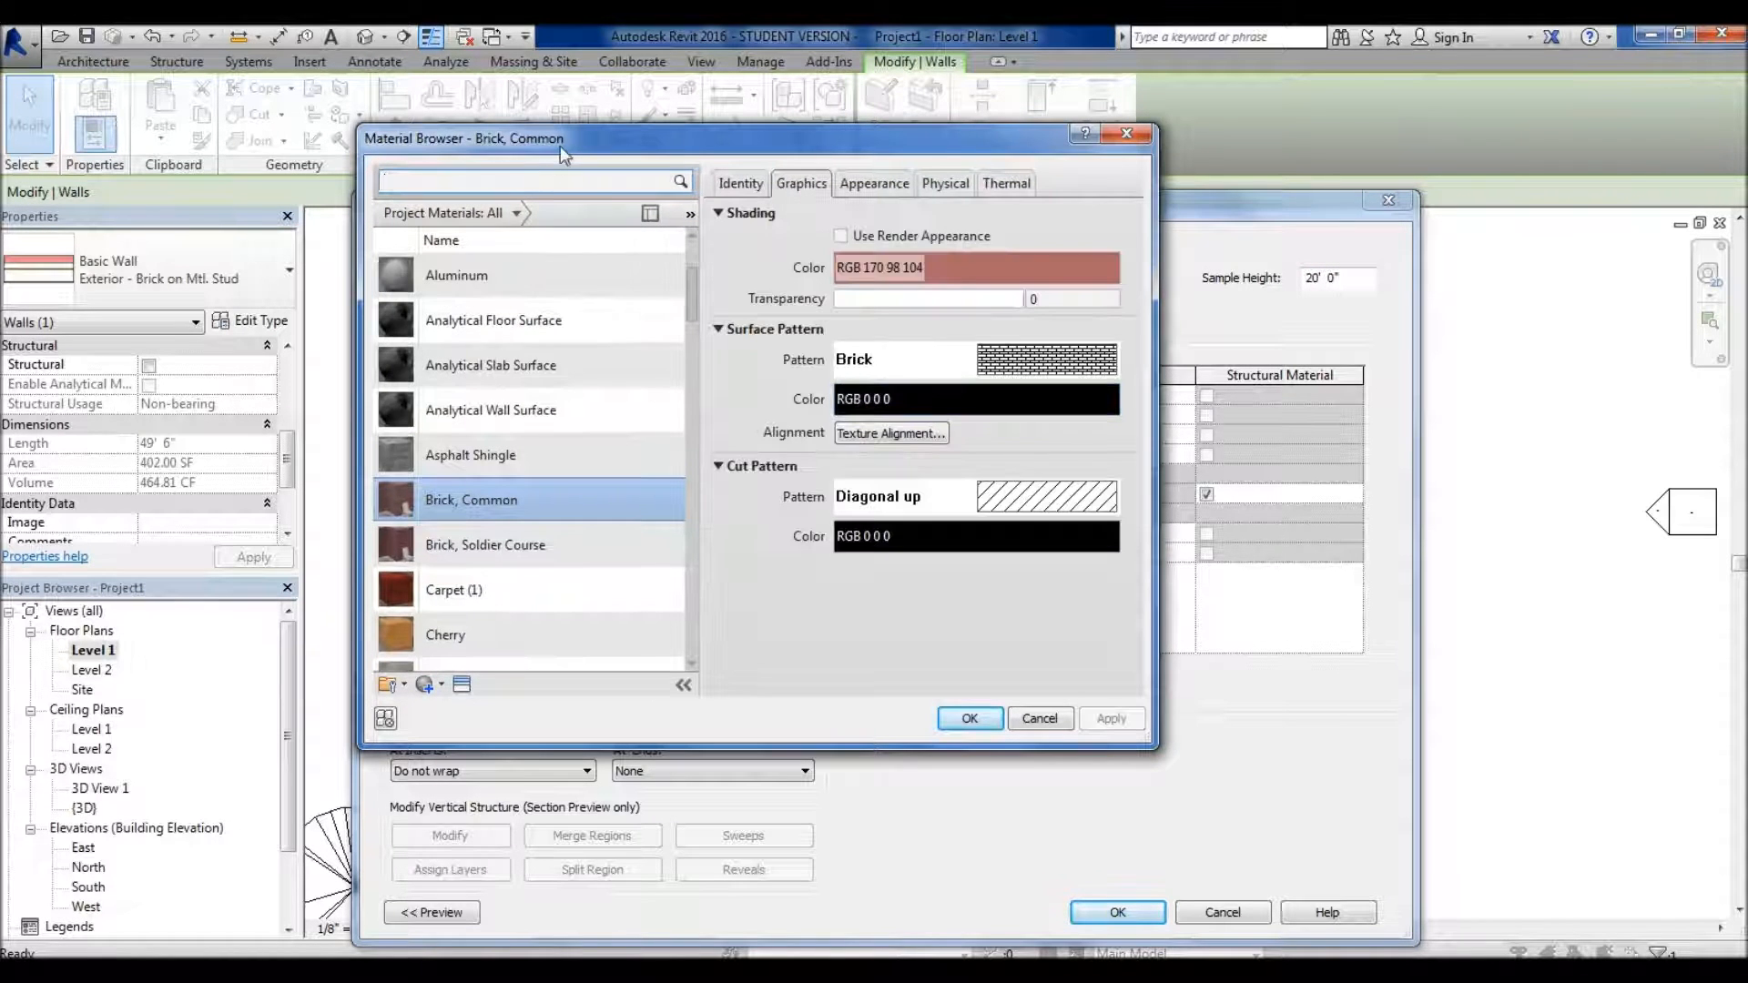
{"action": "left_click_drag", "start_coordinate": [563, 144], "coordinate": [419, 141]}
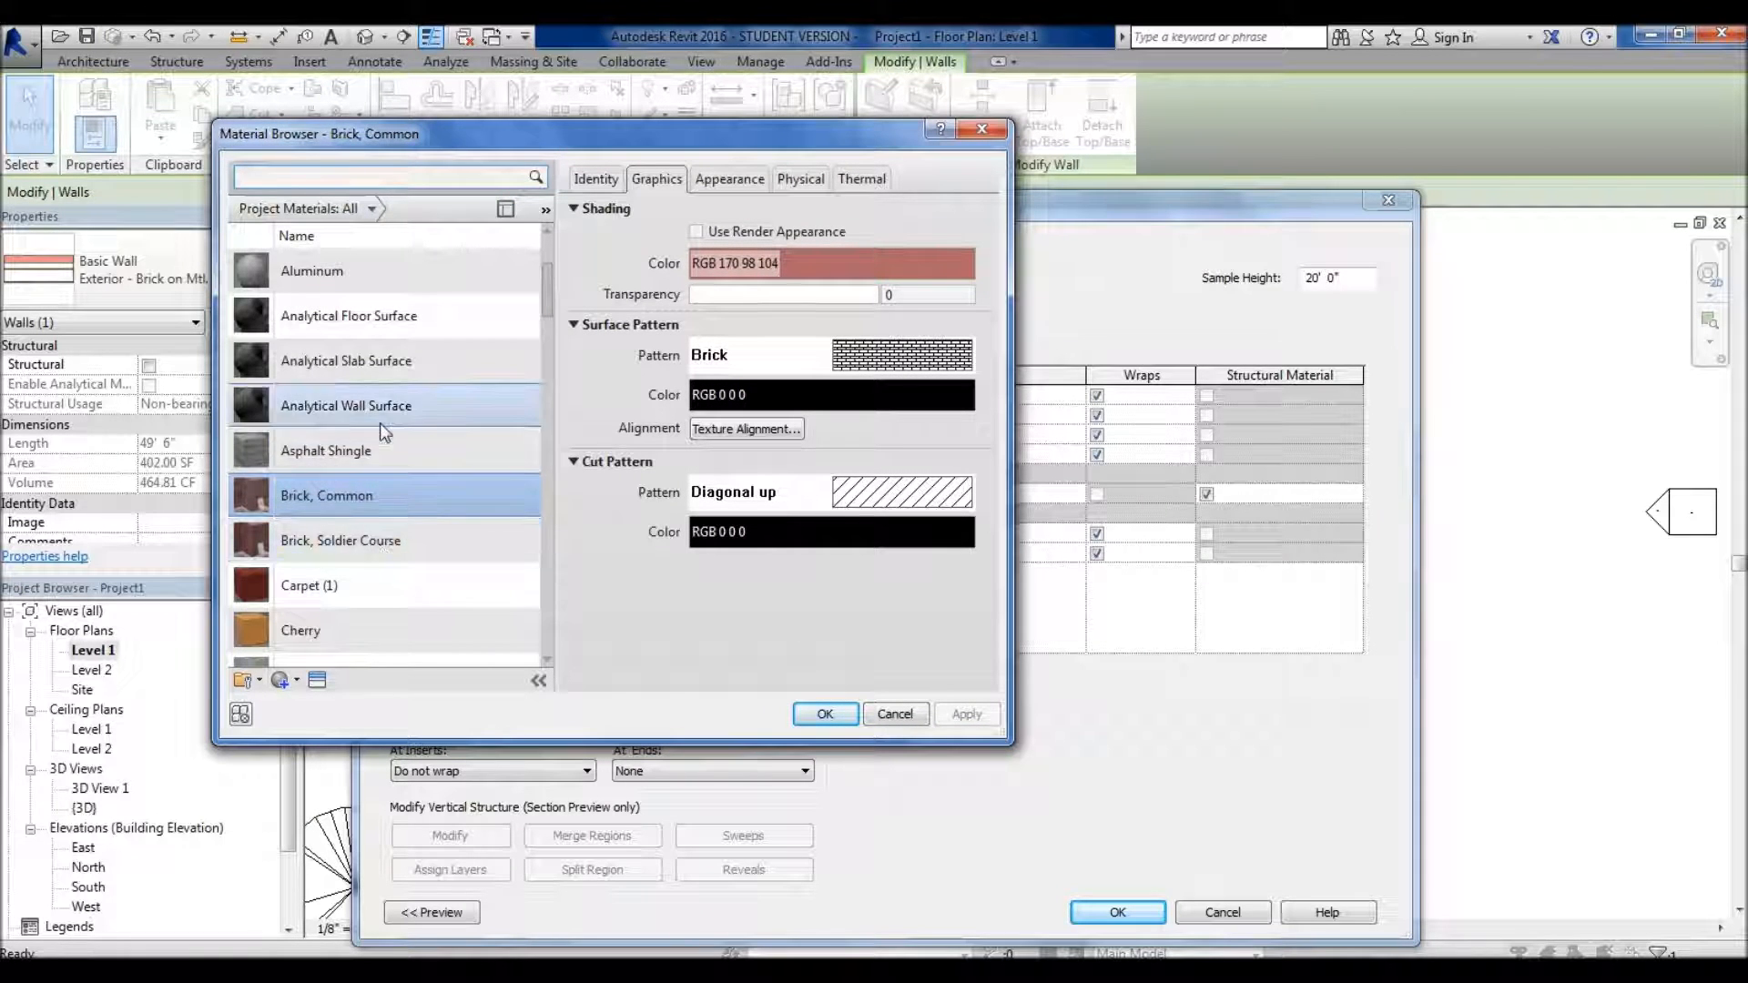
- Examine the project materials list and the appearance, identity and graphics settings of Brick, Common
{"action": "scroll", "coordinate": [390, 439], "scroll_direction": "down", "scroll_amount": 3}
{"action": "scroll", "coordinate": [390, 439], "scroll_direction": "up", "scroll_amount": 5}
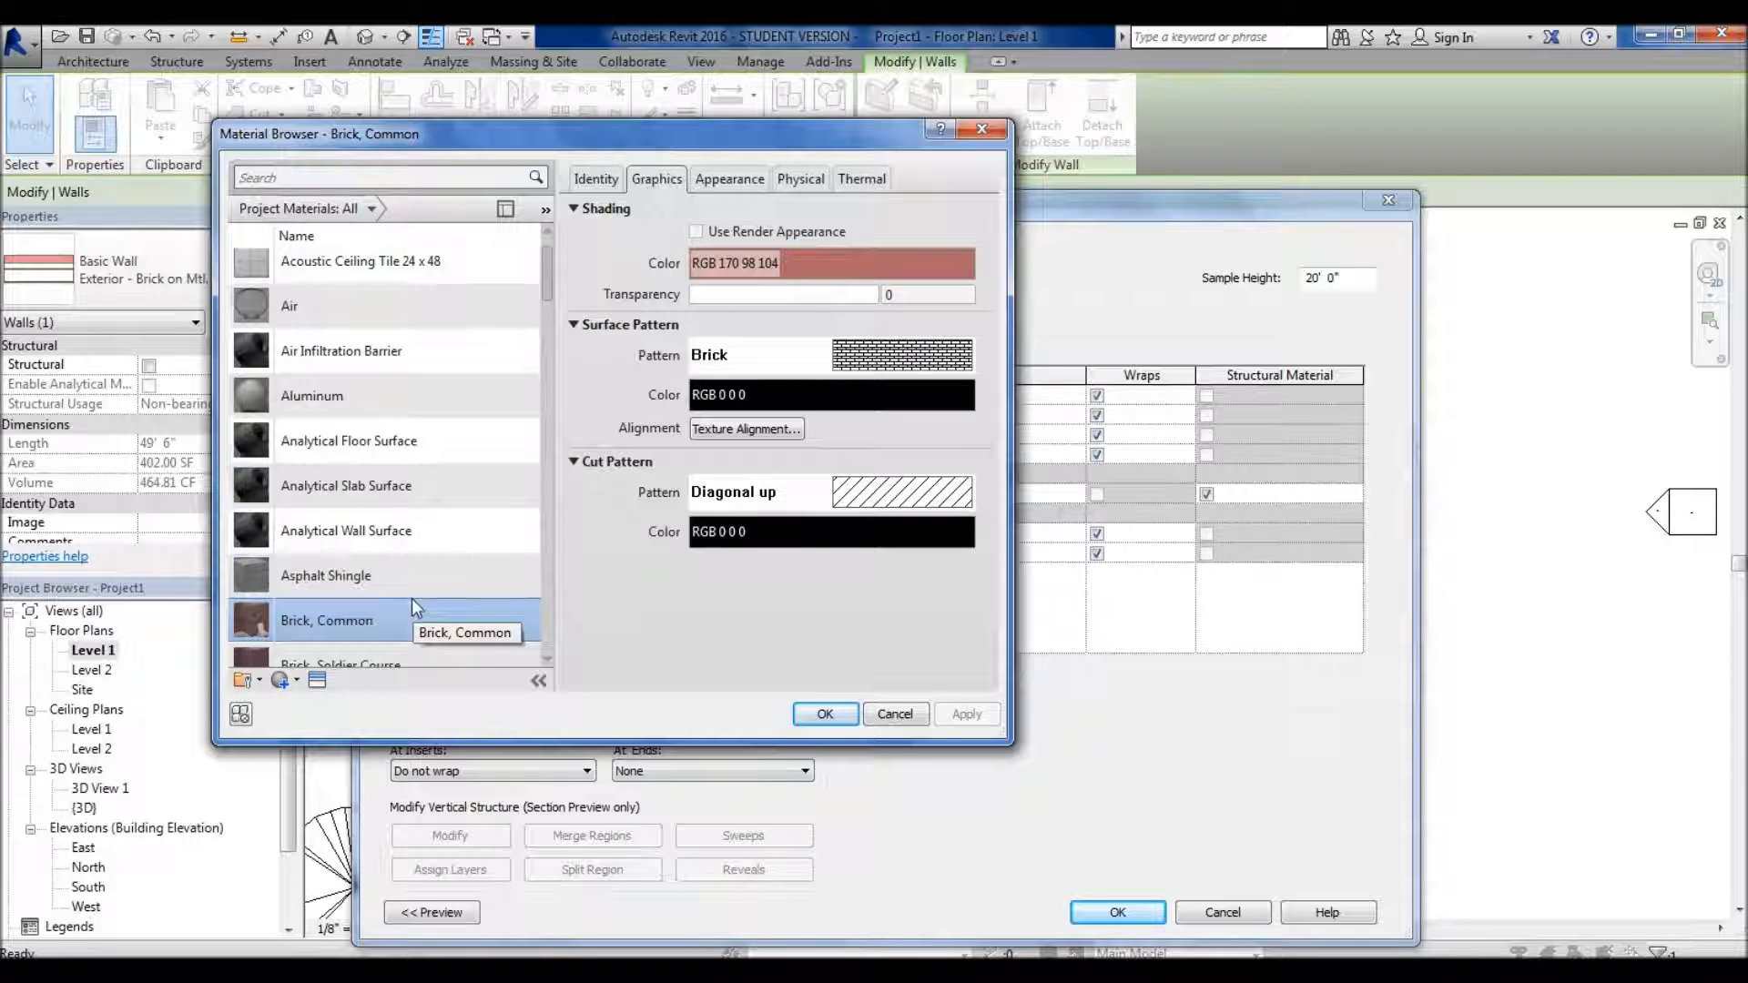
{"action": "scroll", "coordinate": [412, 598], "scroll_direction": "down", "scroll_amount": 1}
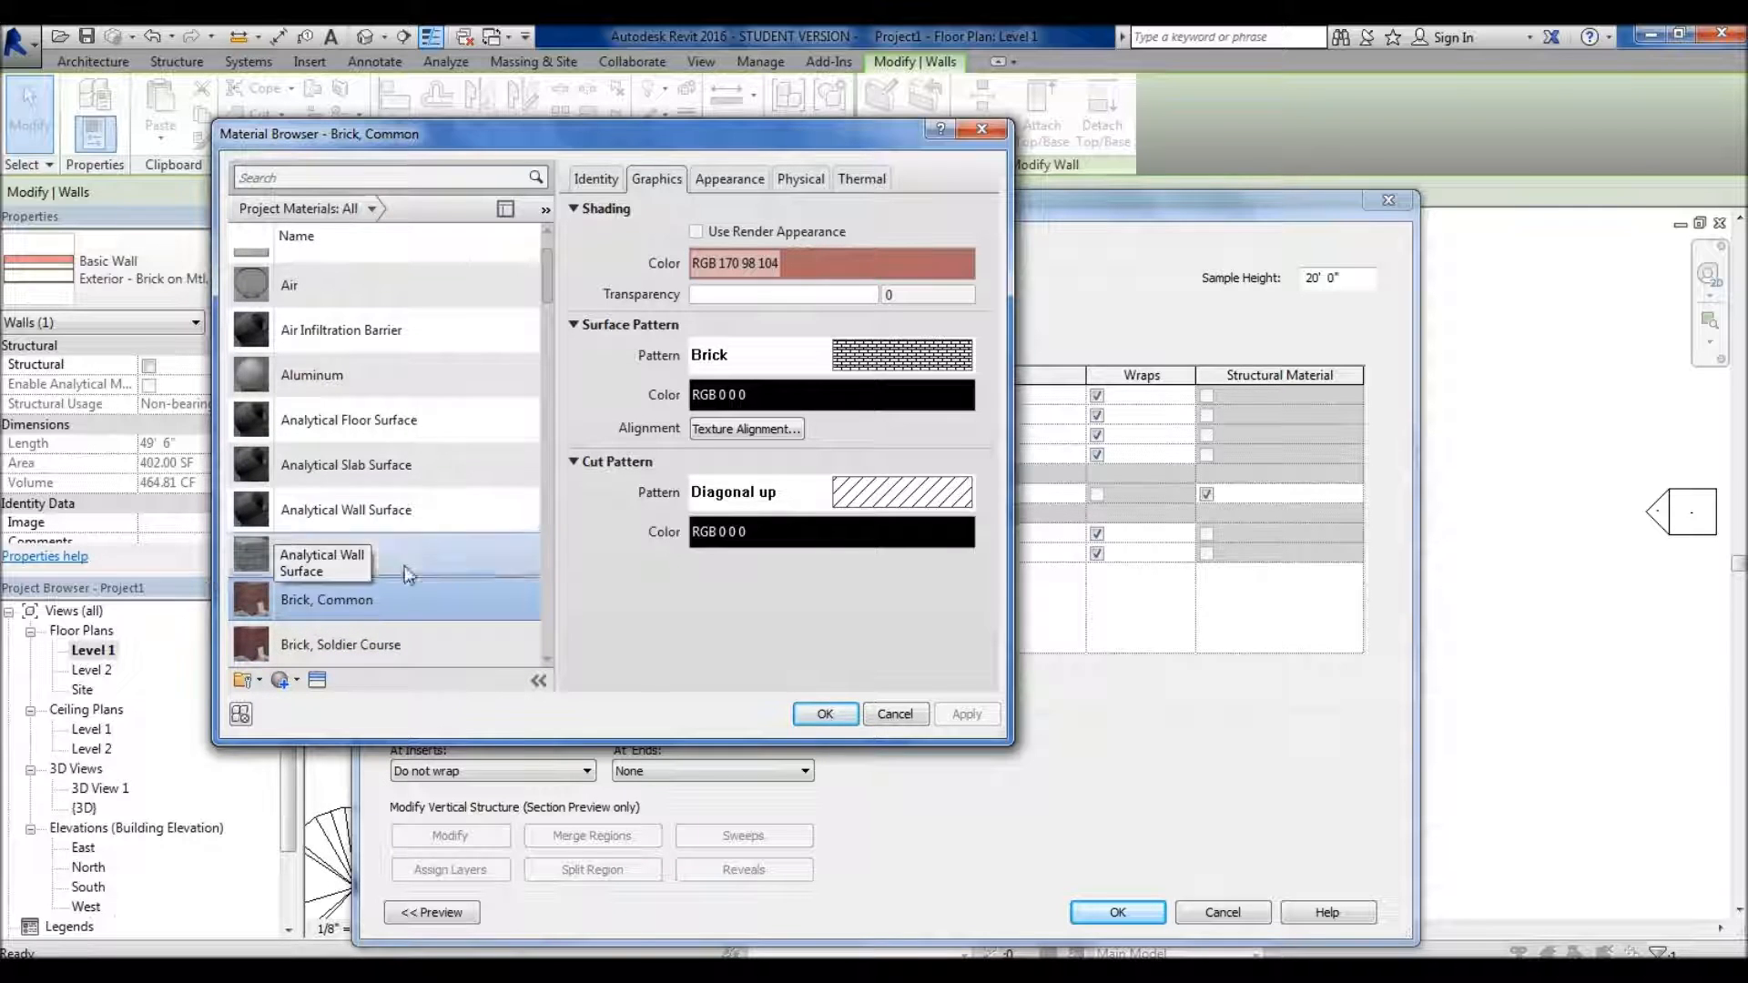
{"action": "scroll", "coordinate": [379, 560], "scroll_direction": "up", "scroll_amount": 1}
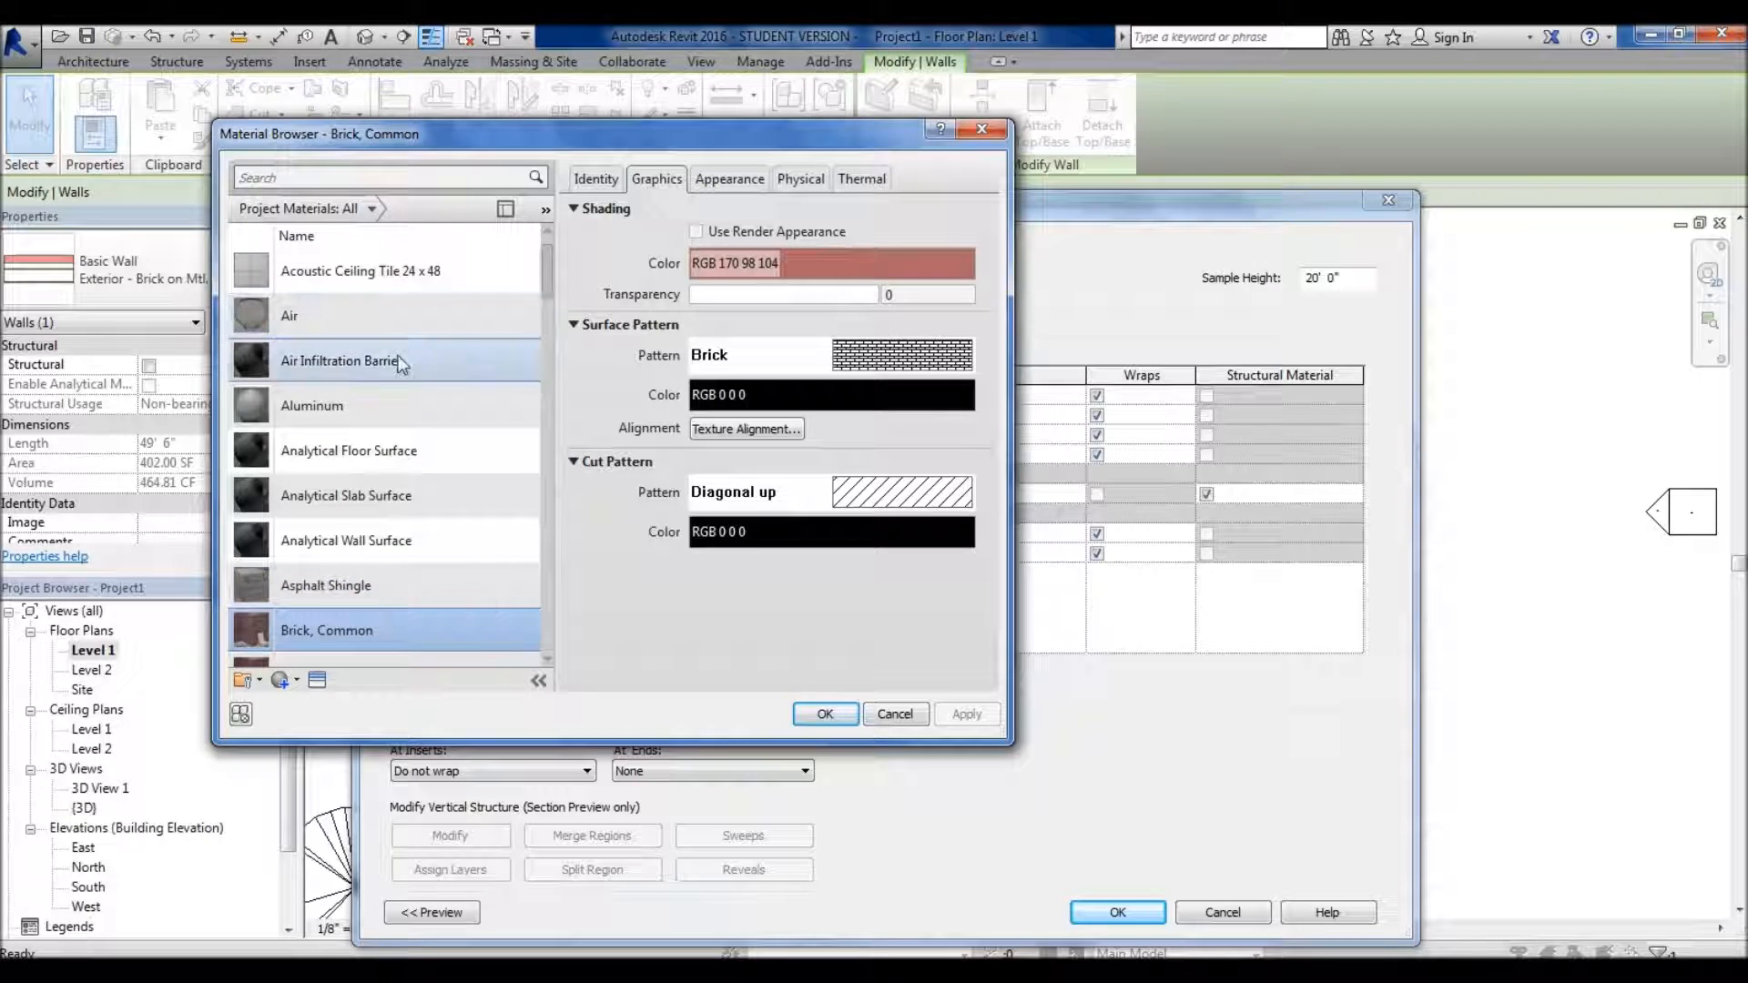
{"action": "left_click_drag", "start_coordinate": [435, 141], "coordinate": [317, 124]}
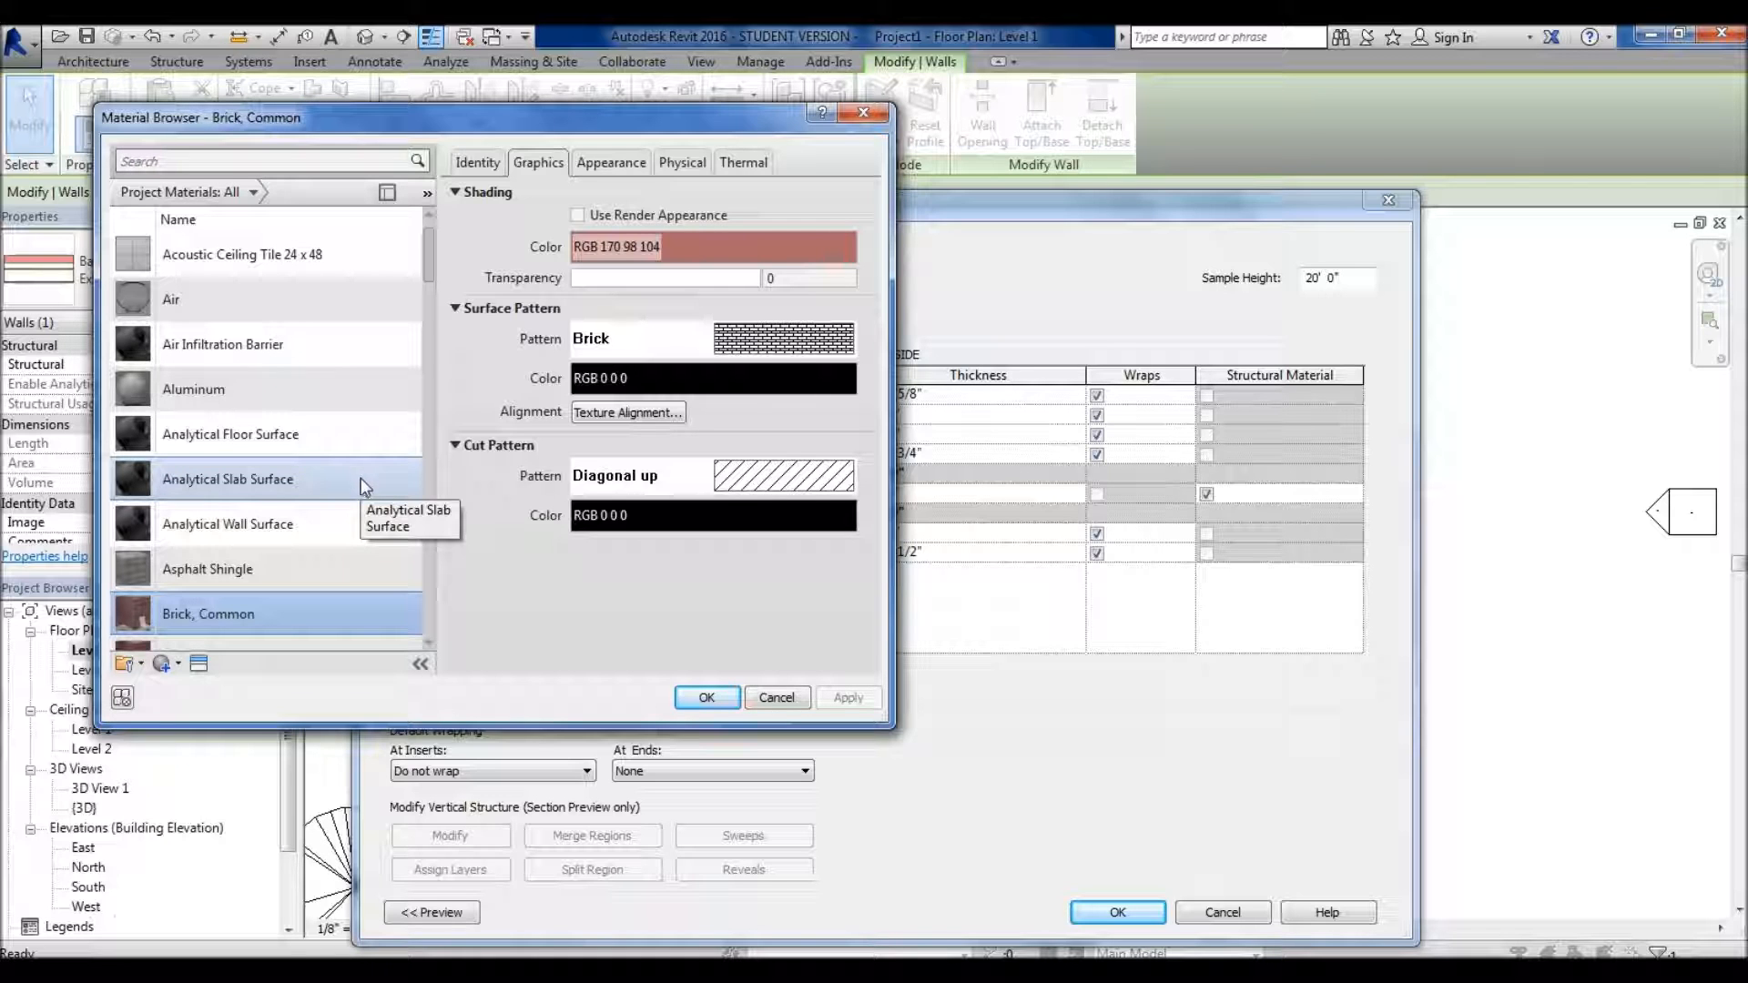
{"action": "scroll", "coordinate": [361, 478], "scroll_direction": "down", "scroll_amount": 1}
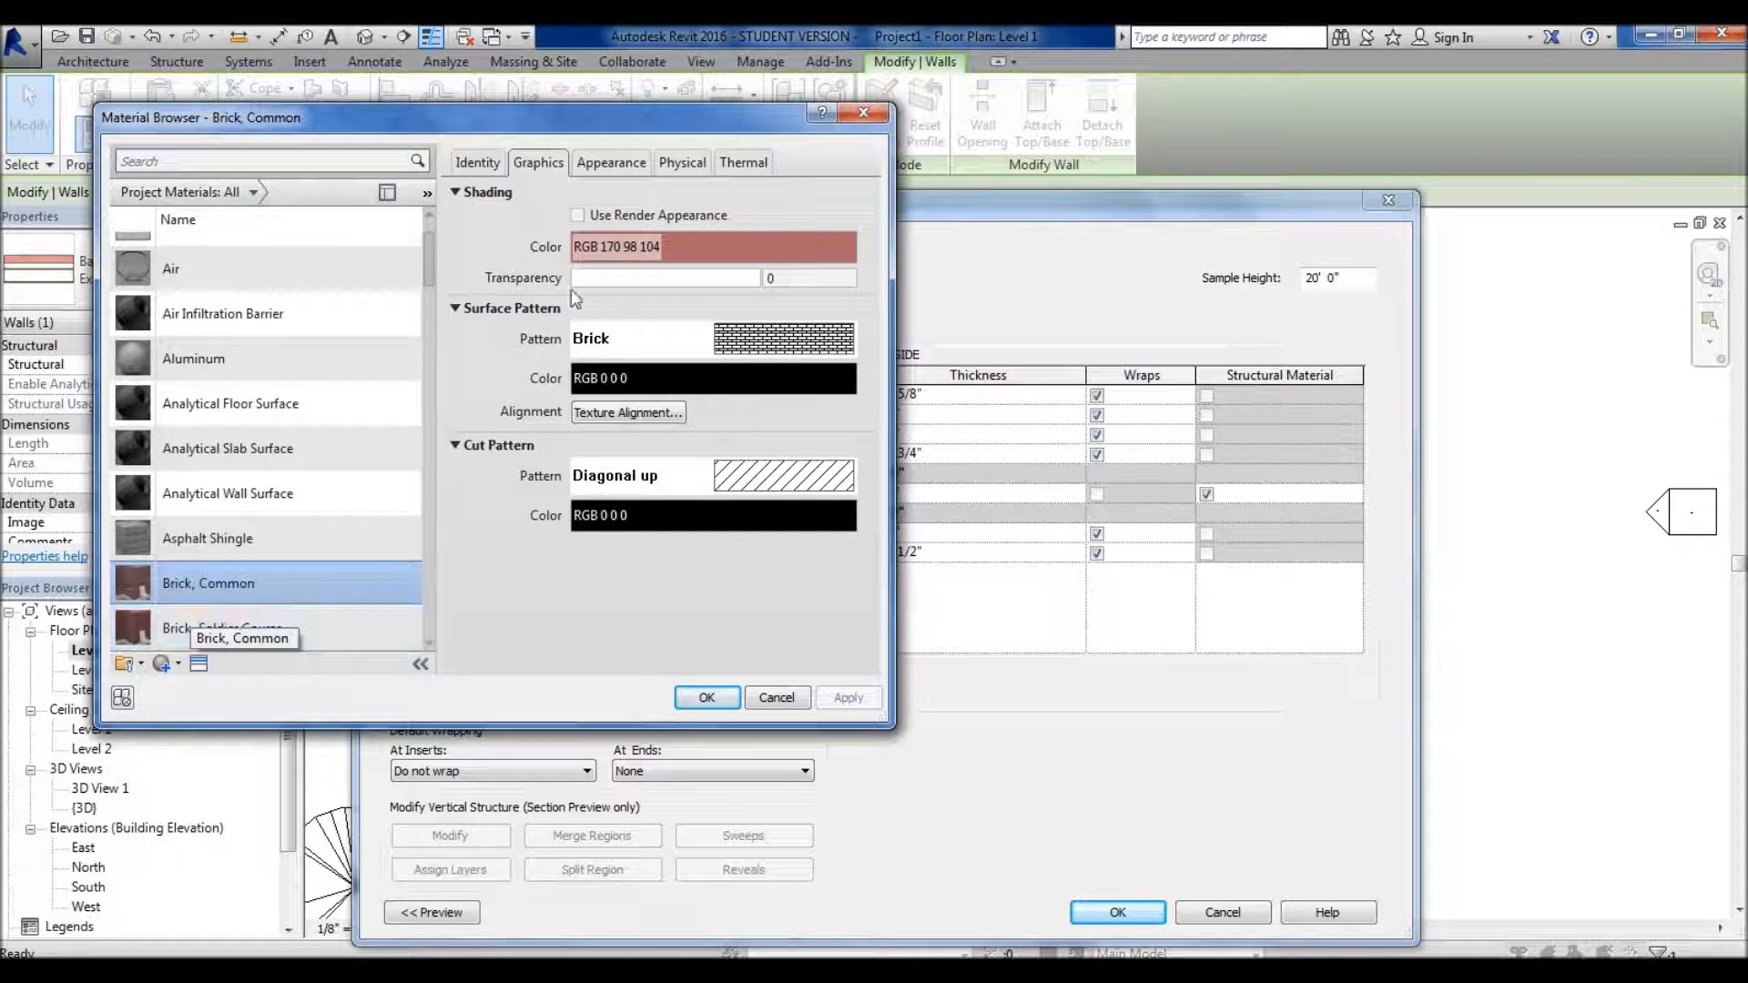
{"action": "left_click", "coordinate": [605, 164]}
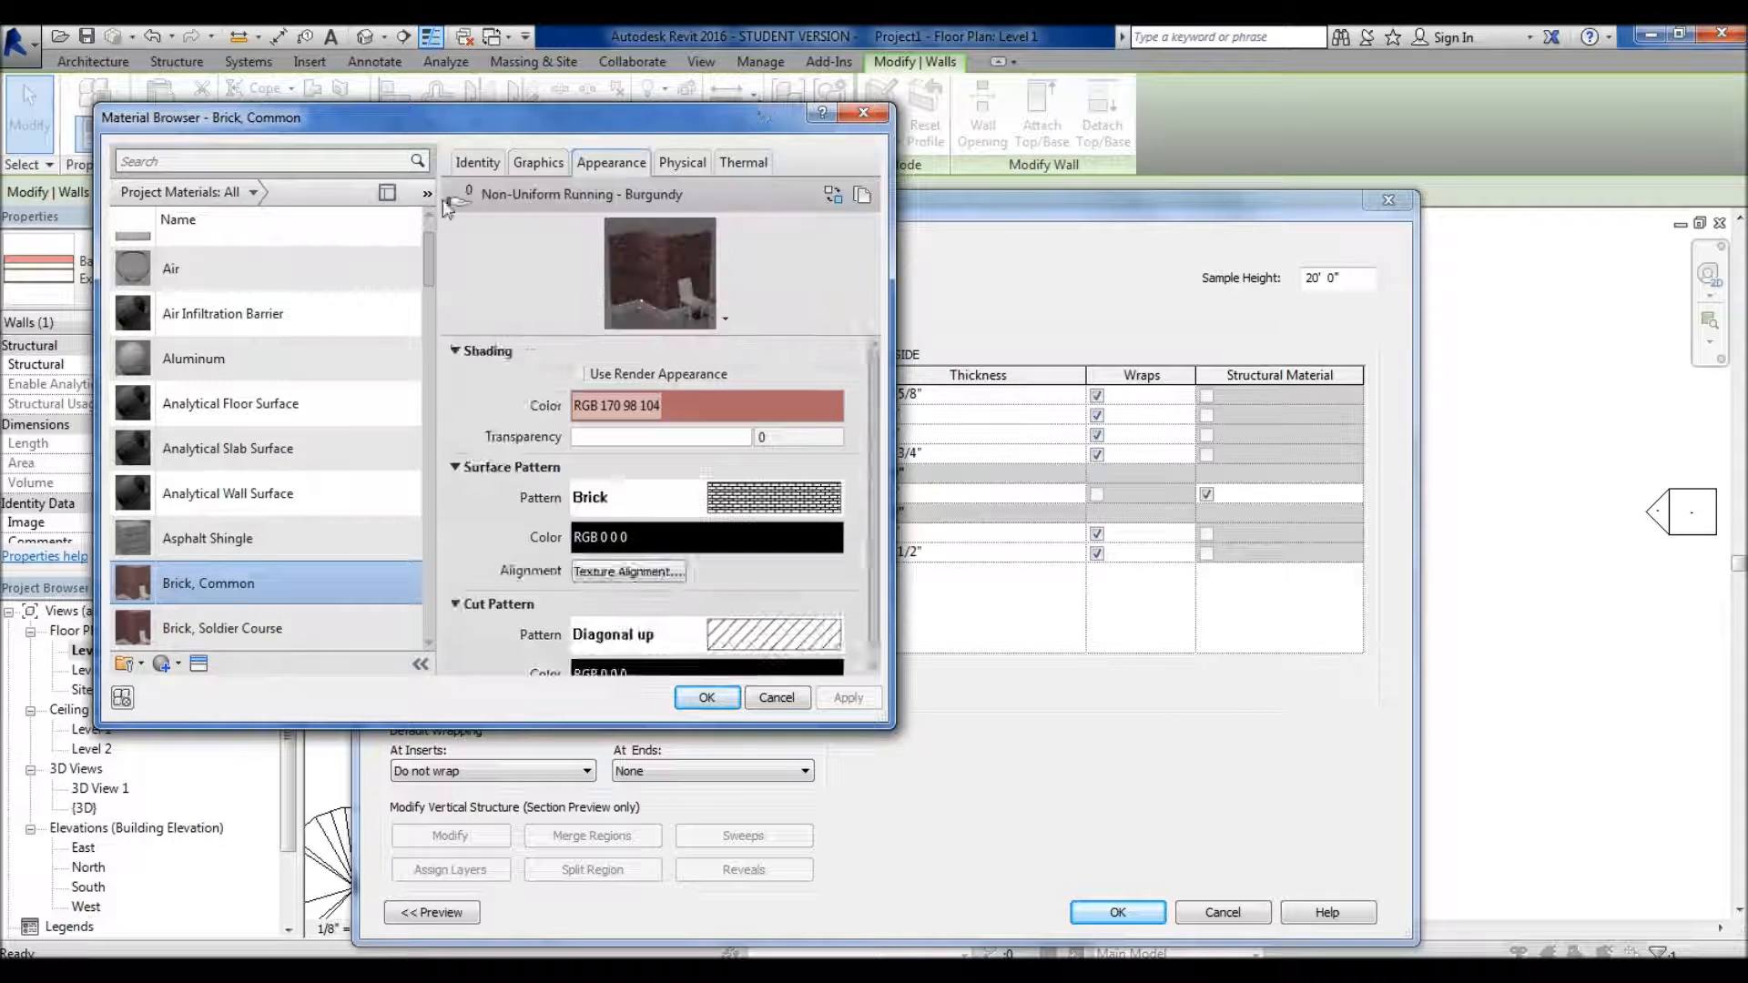
{"action": "left_click", "coordinate": [473, 162]}
{"action": "left_click", "coordinate": [539, 162]}
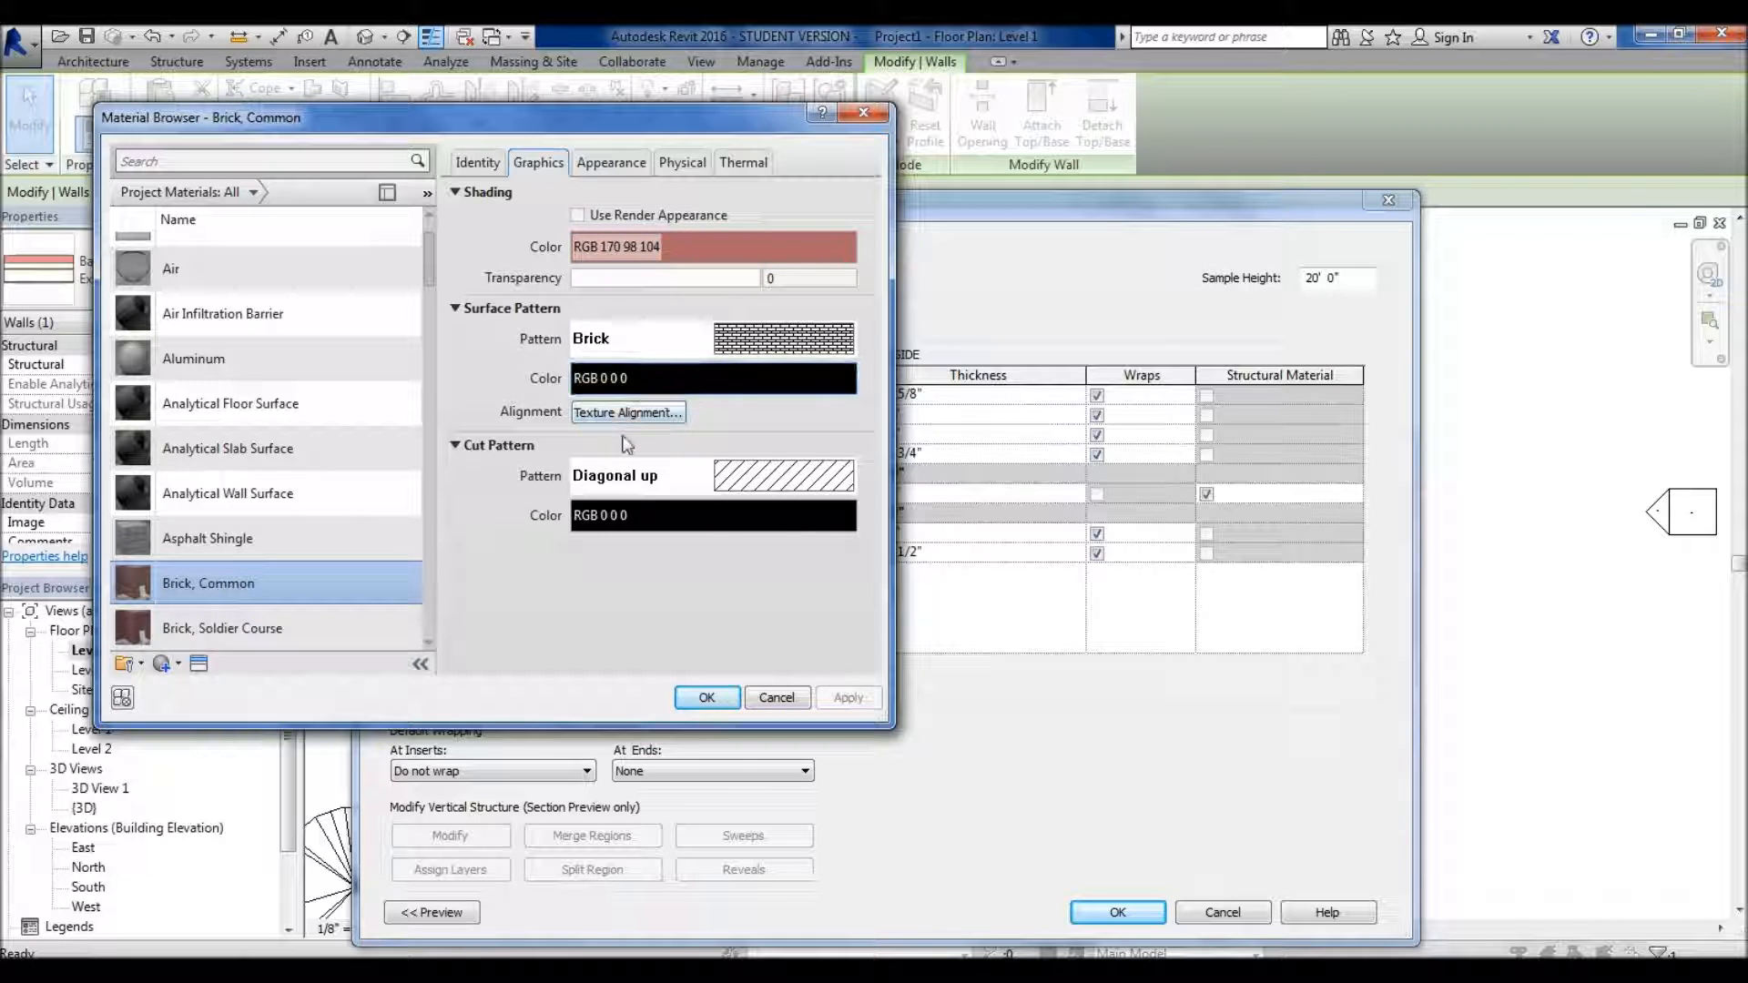
{"action": "scroll", "coordinate": [370, 265], "scroll_direction": "up", "scroll_amount": 1}
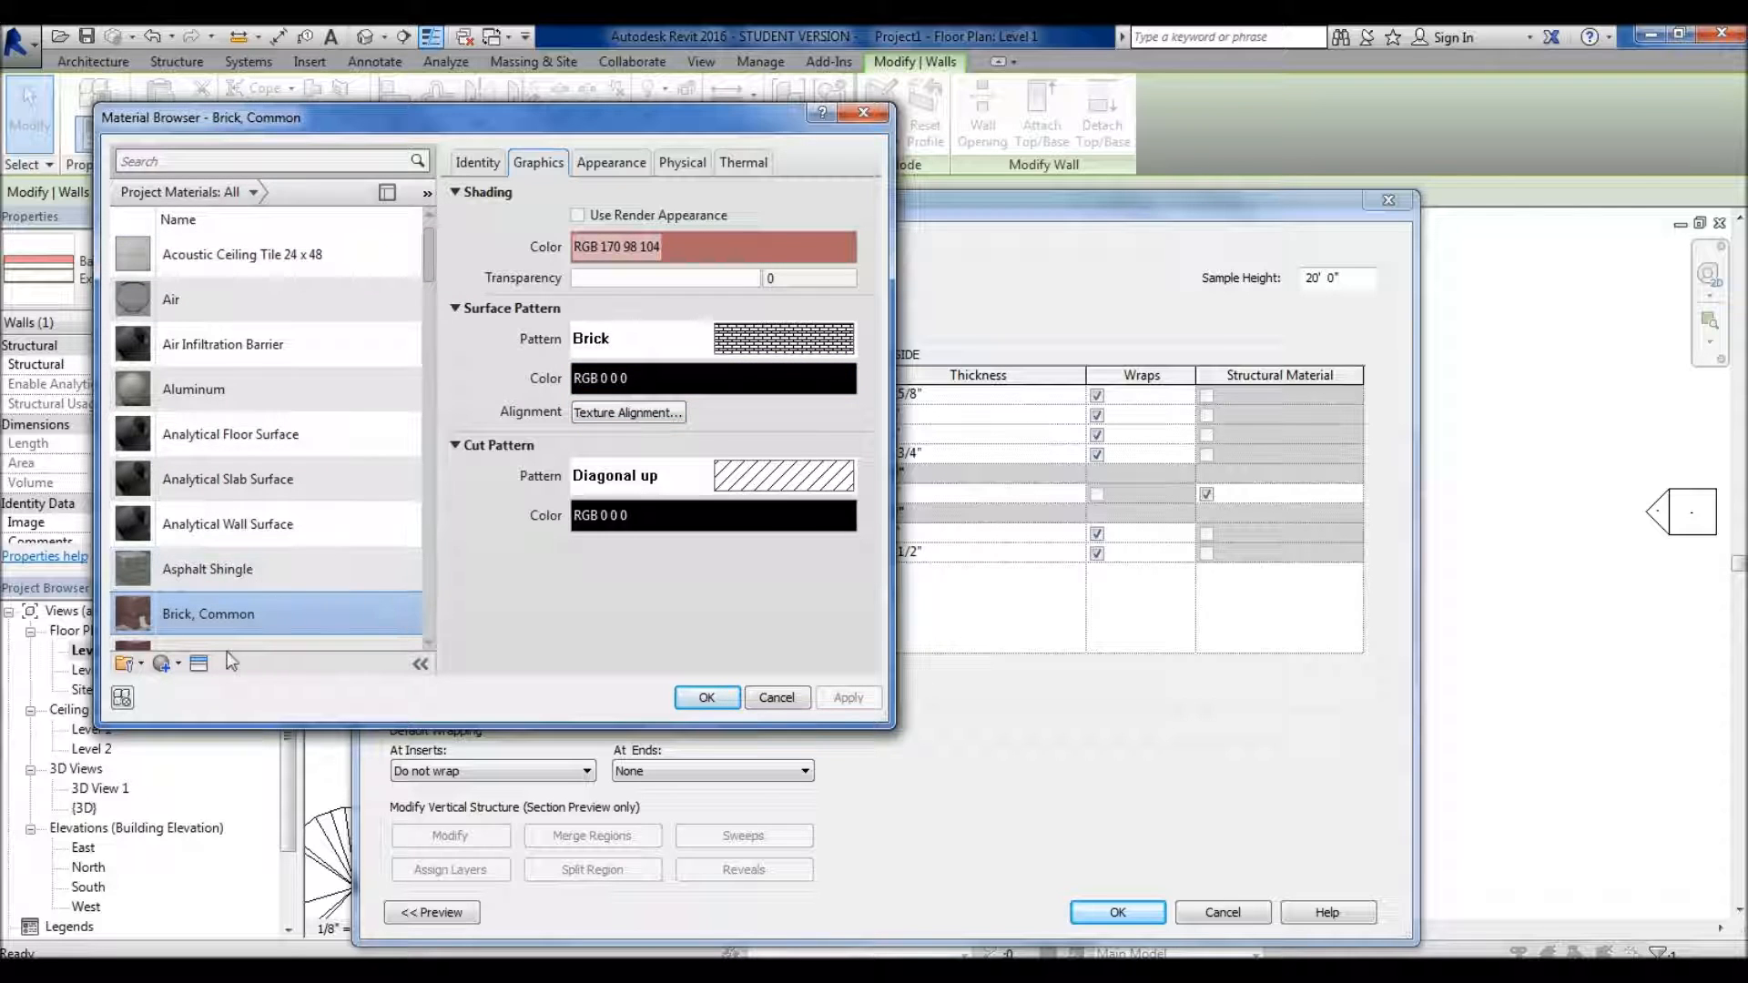
{"action": "scroll", "coordinate": [271, 599], "scroll_direction": "down", "scroll_amount": 1}
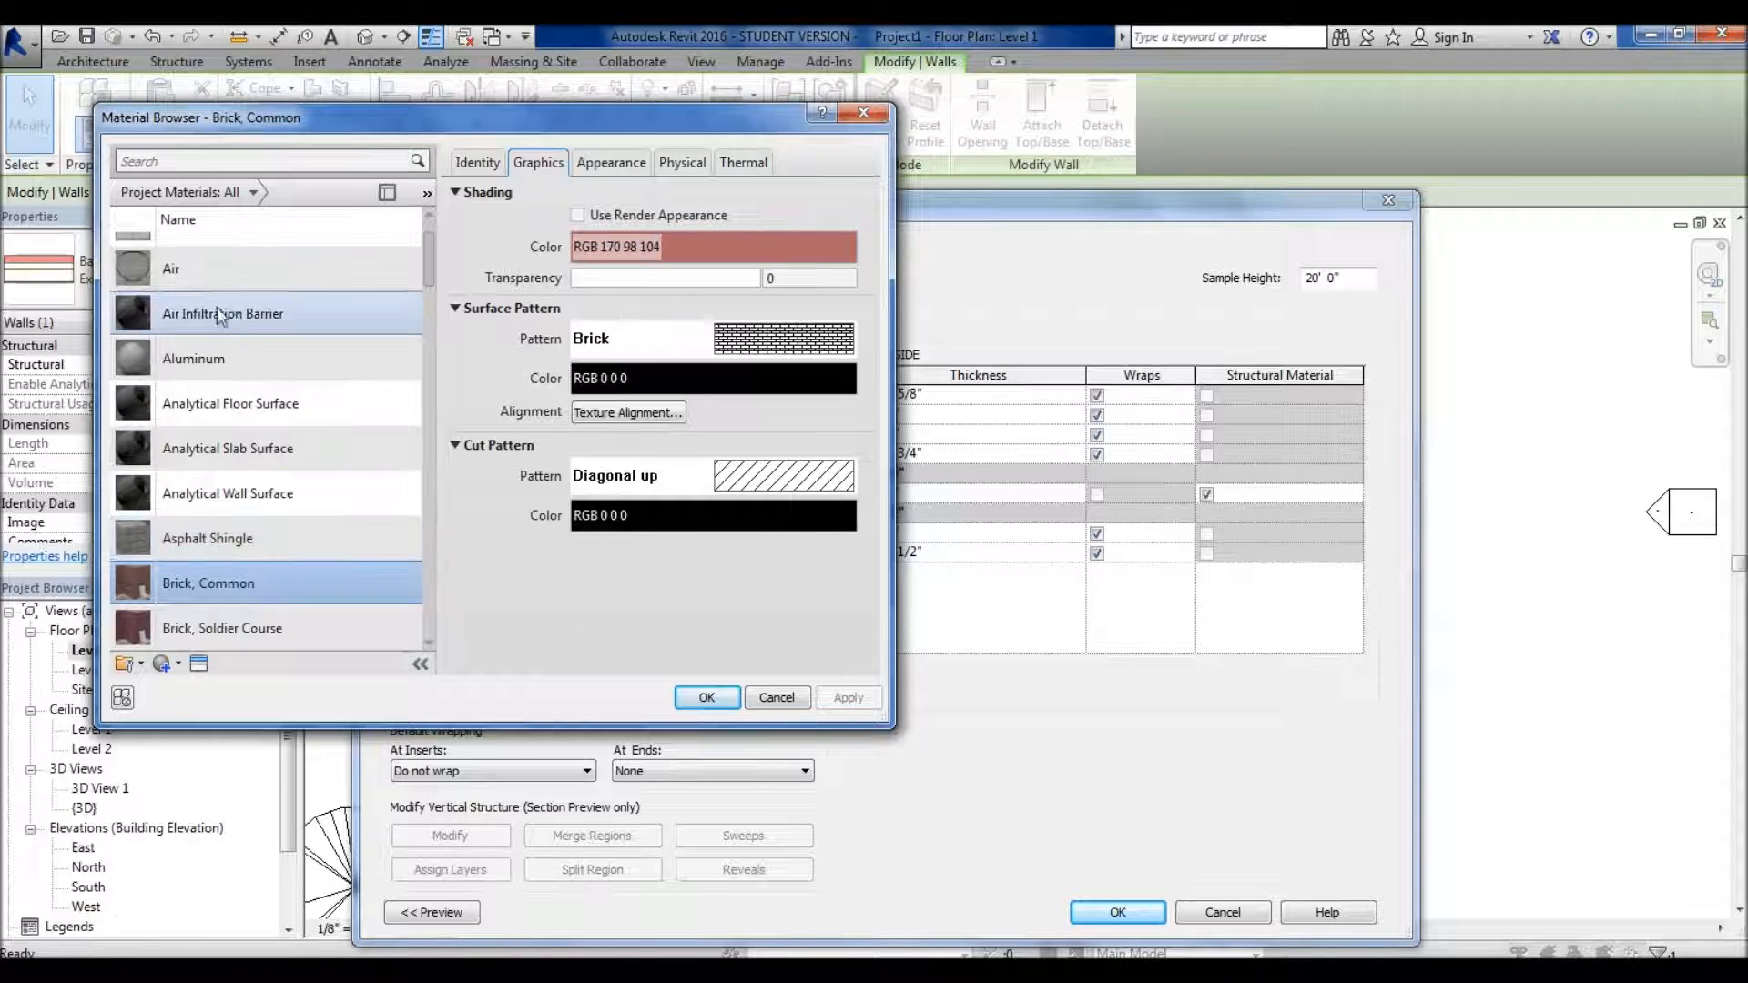
{"action": "scroll", "coordinate": [228, 319], "scroll_direction": "up", "scroll_amount": 1}
{"action": "scroll", "coordinate": [197, 560], "scroll_direction": "down", "scroll_amount": 1}
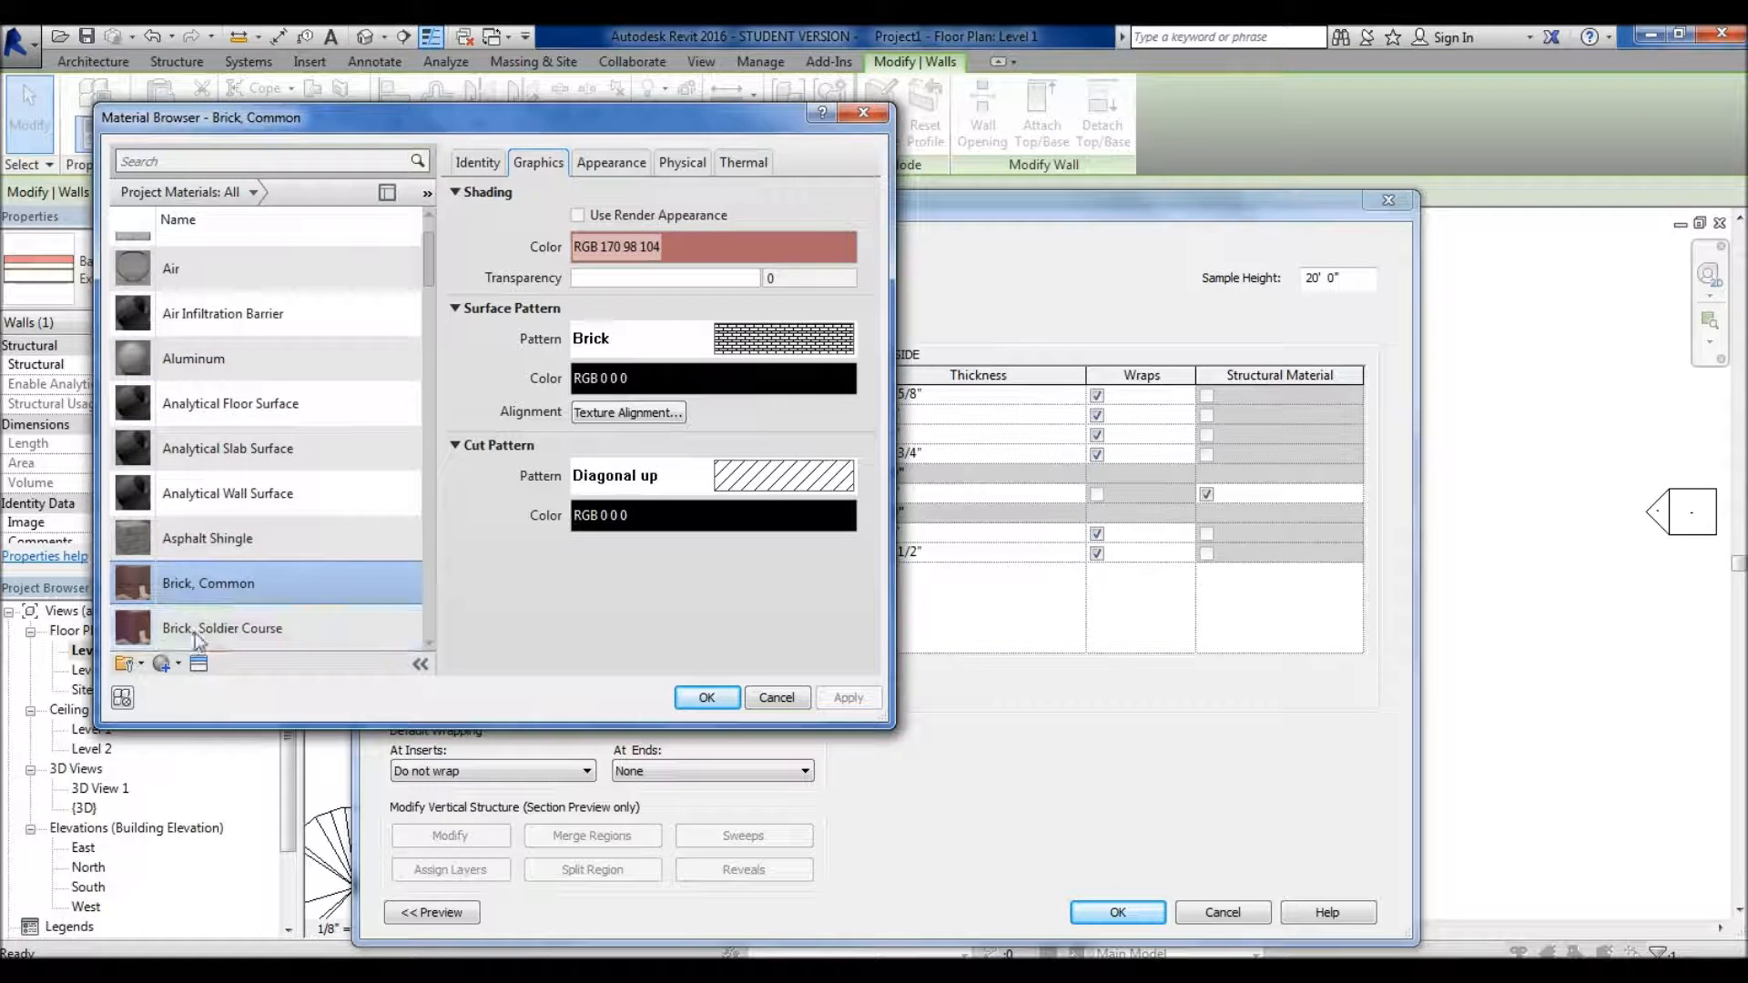
- Duplicate the Brick, Common material and keep the default name for the copy
{"action": "left_click", "coordinate": [177, 671]}
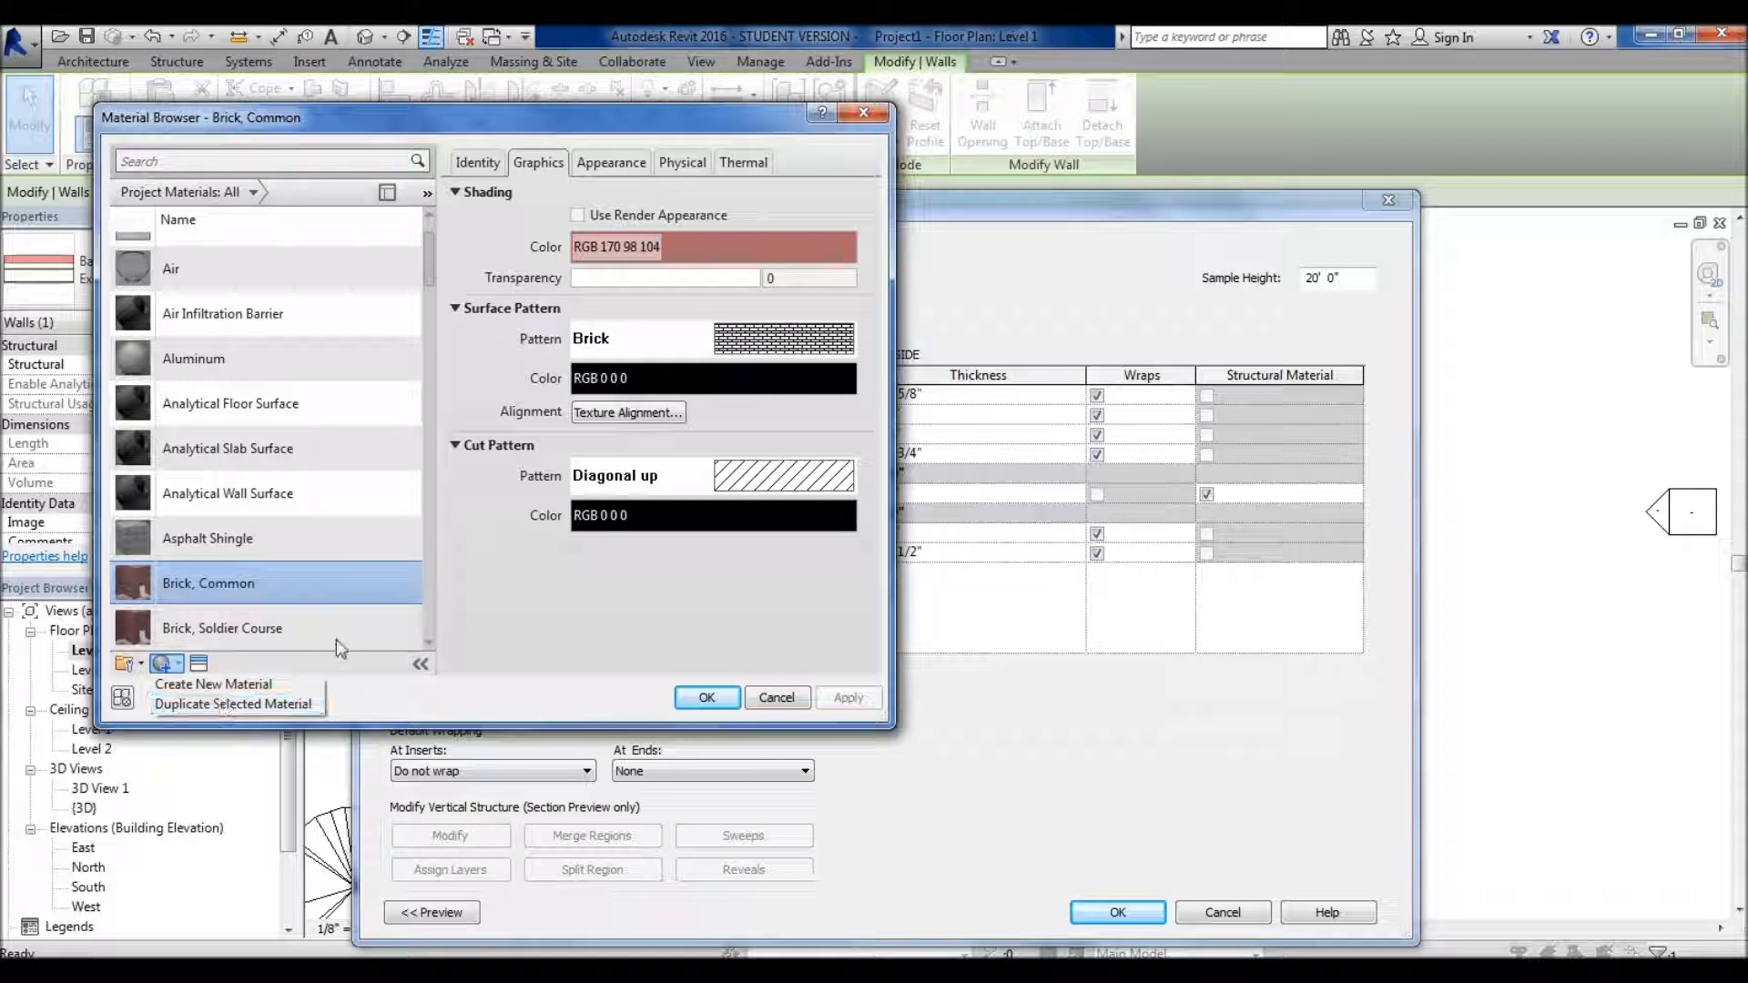
{"action": "left_click", "coordinate": [534, 585]}
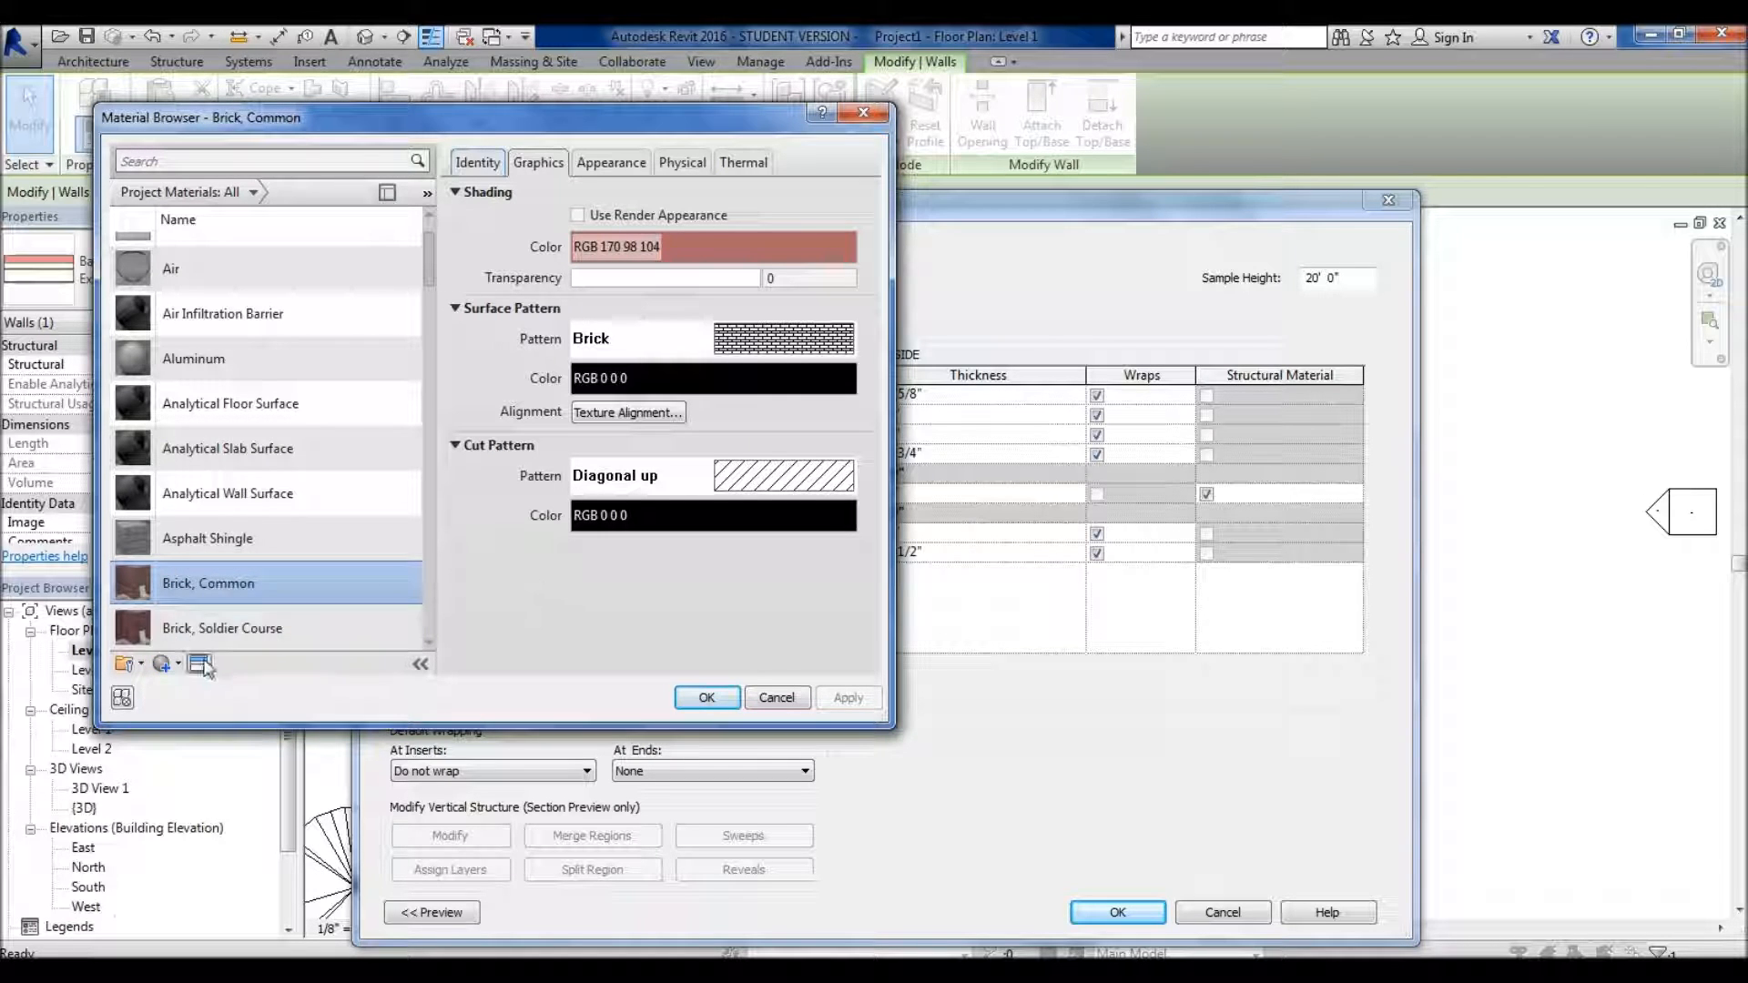
{"action": "left_click", "coordinate": [172, 667]}
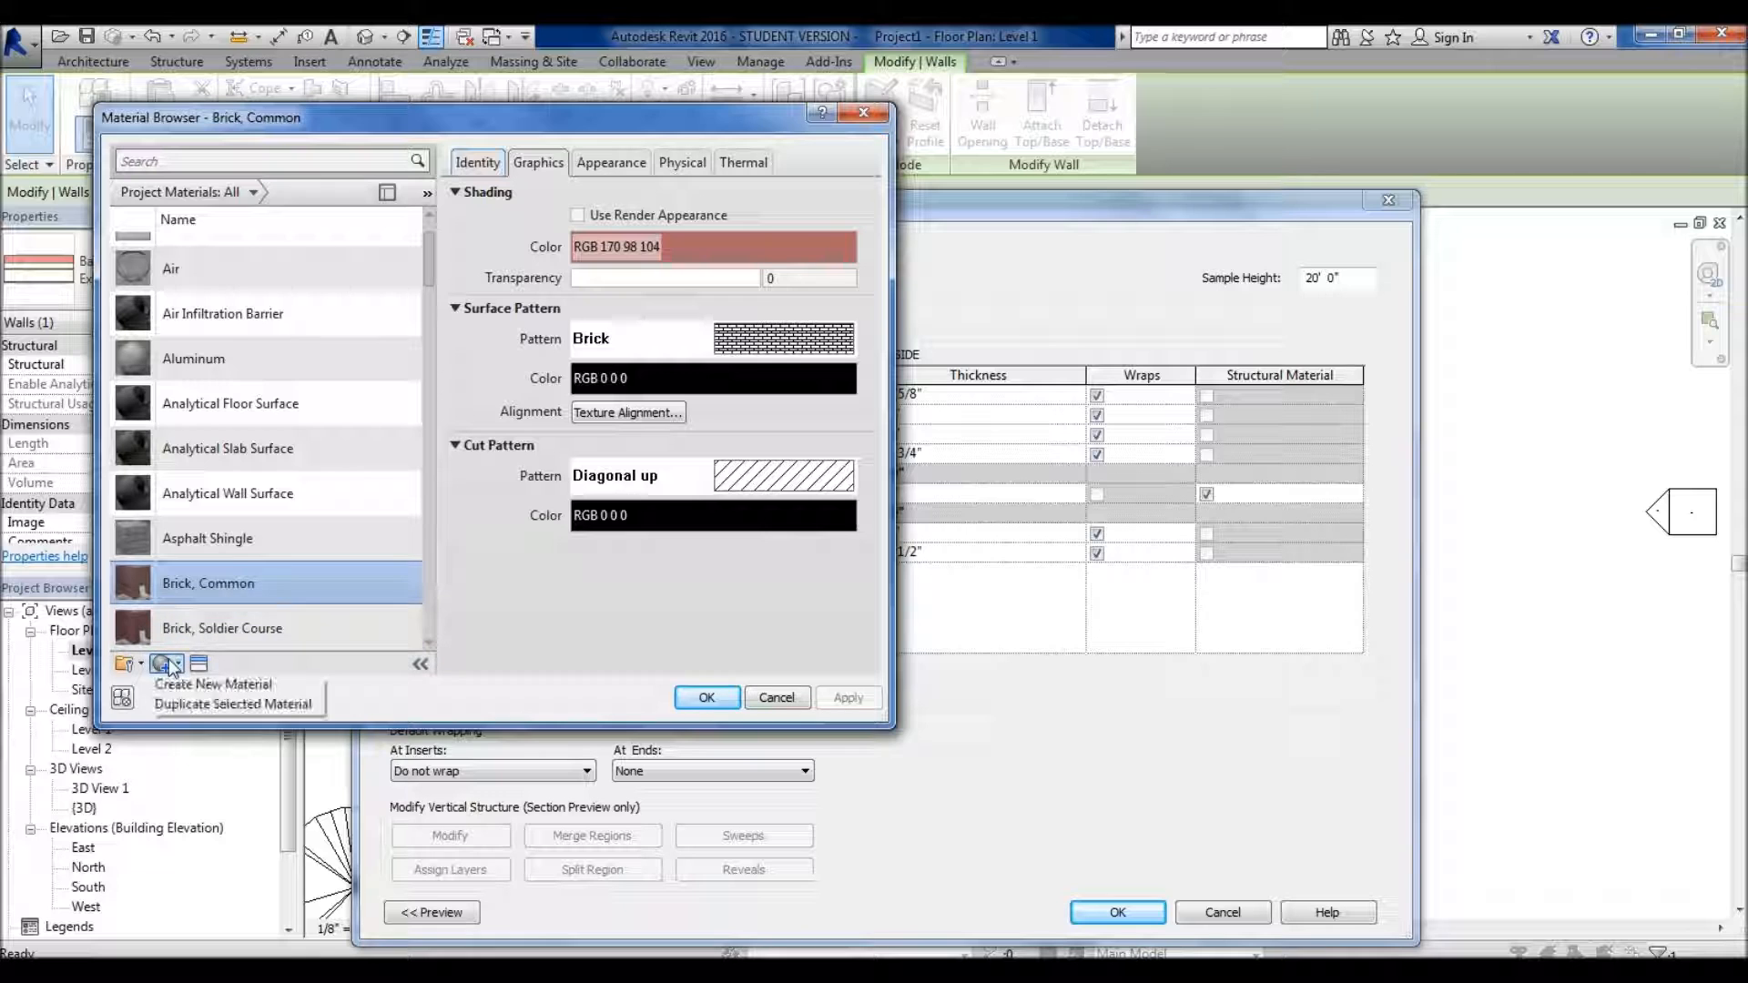
{"action": "left_click", "coordinate": [222, 705]}
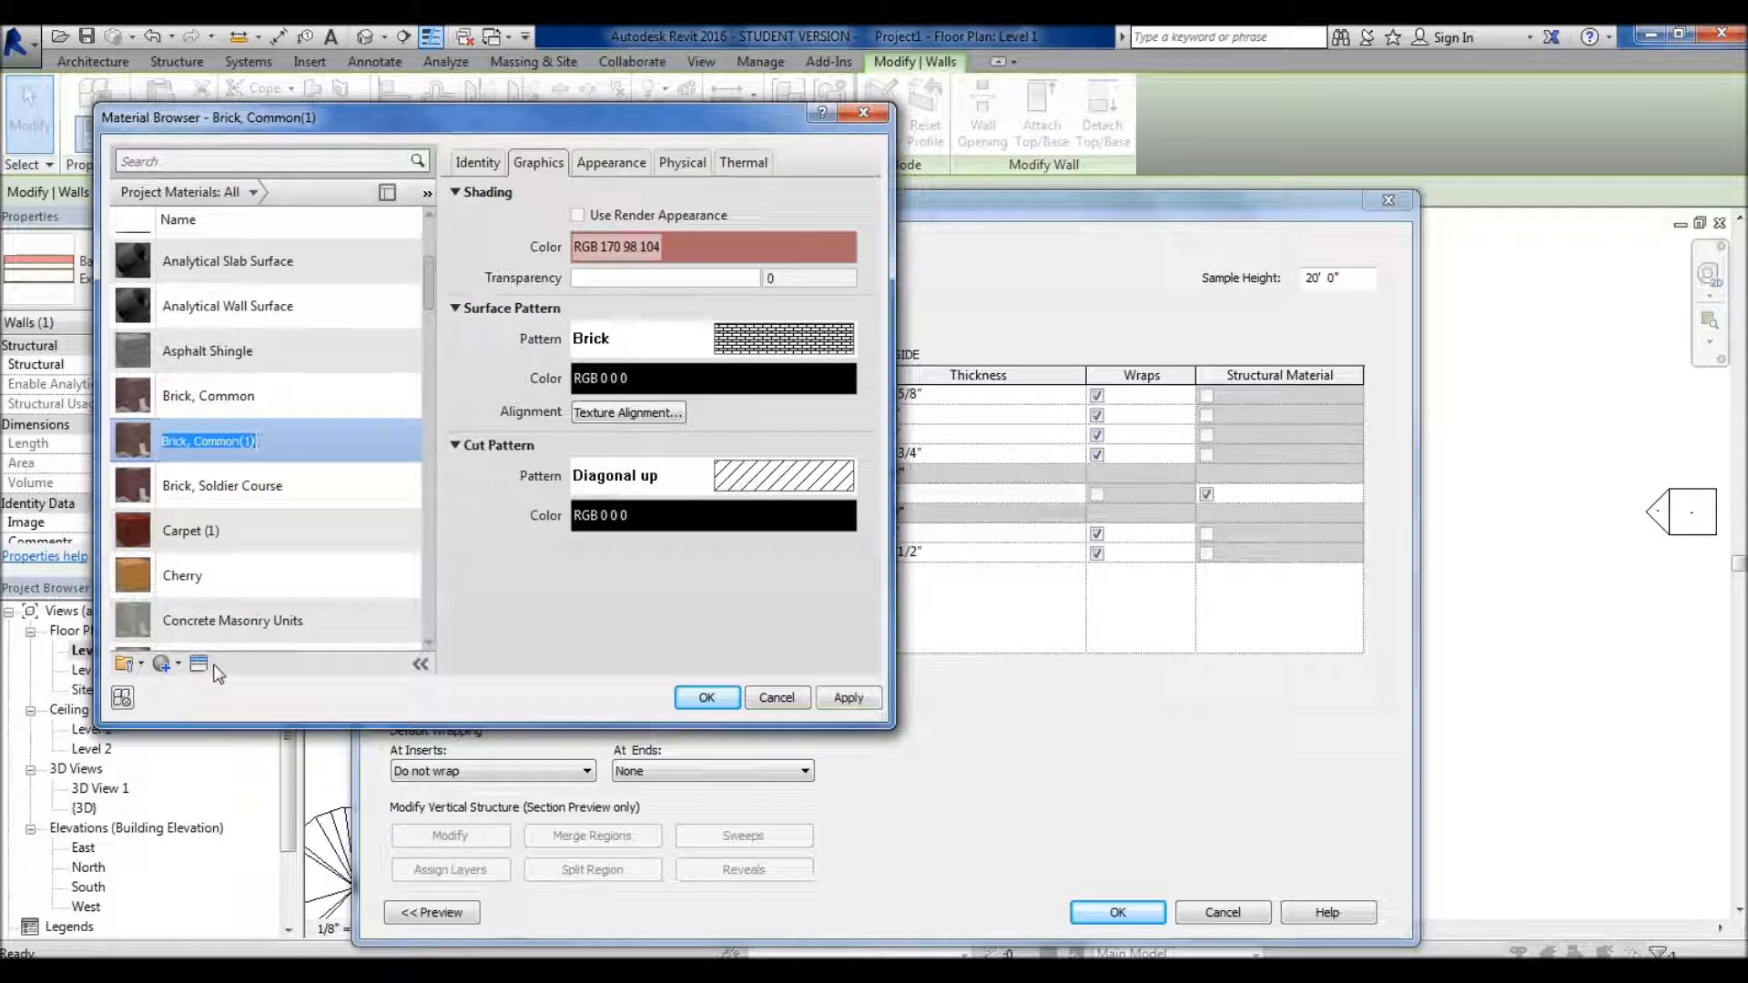
{"action": "left_click", "coordinate": [508, 565]}
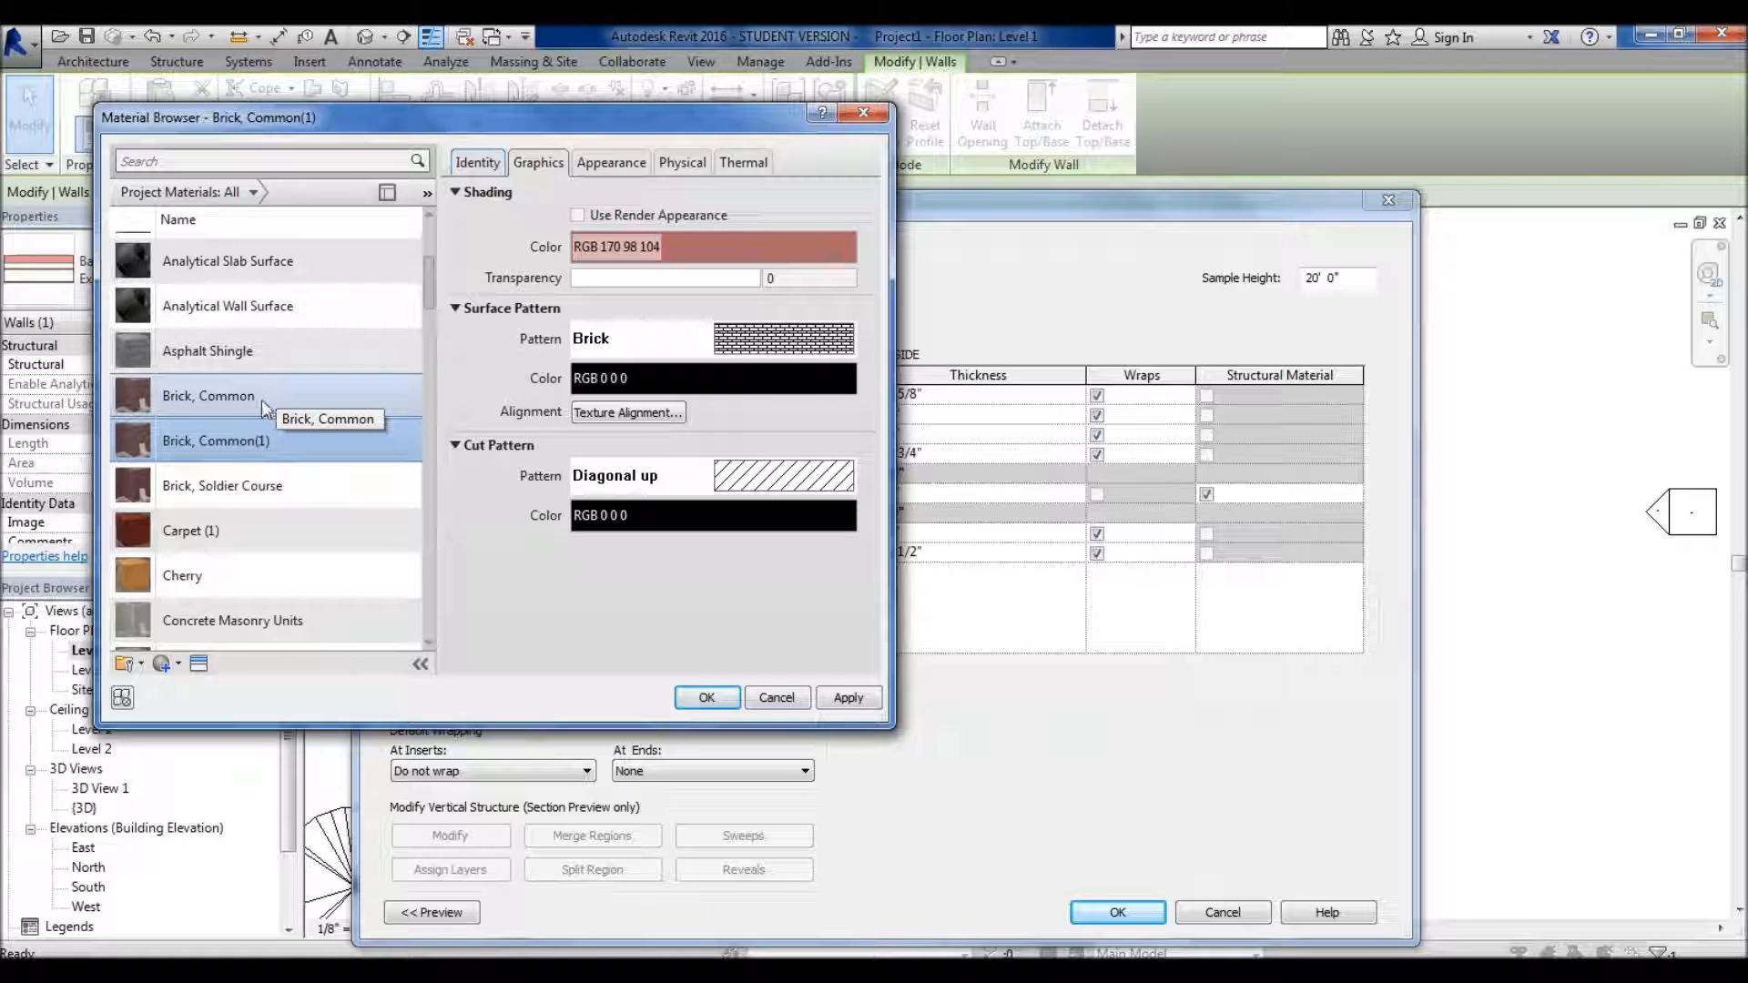
- Examine the duplicated brick material's identity fields, available classes, graphics and appearance settings
{"action": "scroll", "coordinate": [216, 424], "scroll_direction": "up", "scroll_amount": 1}
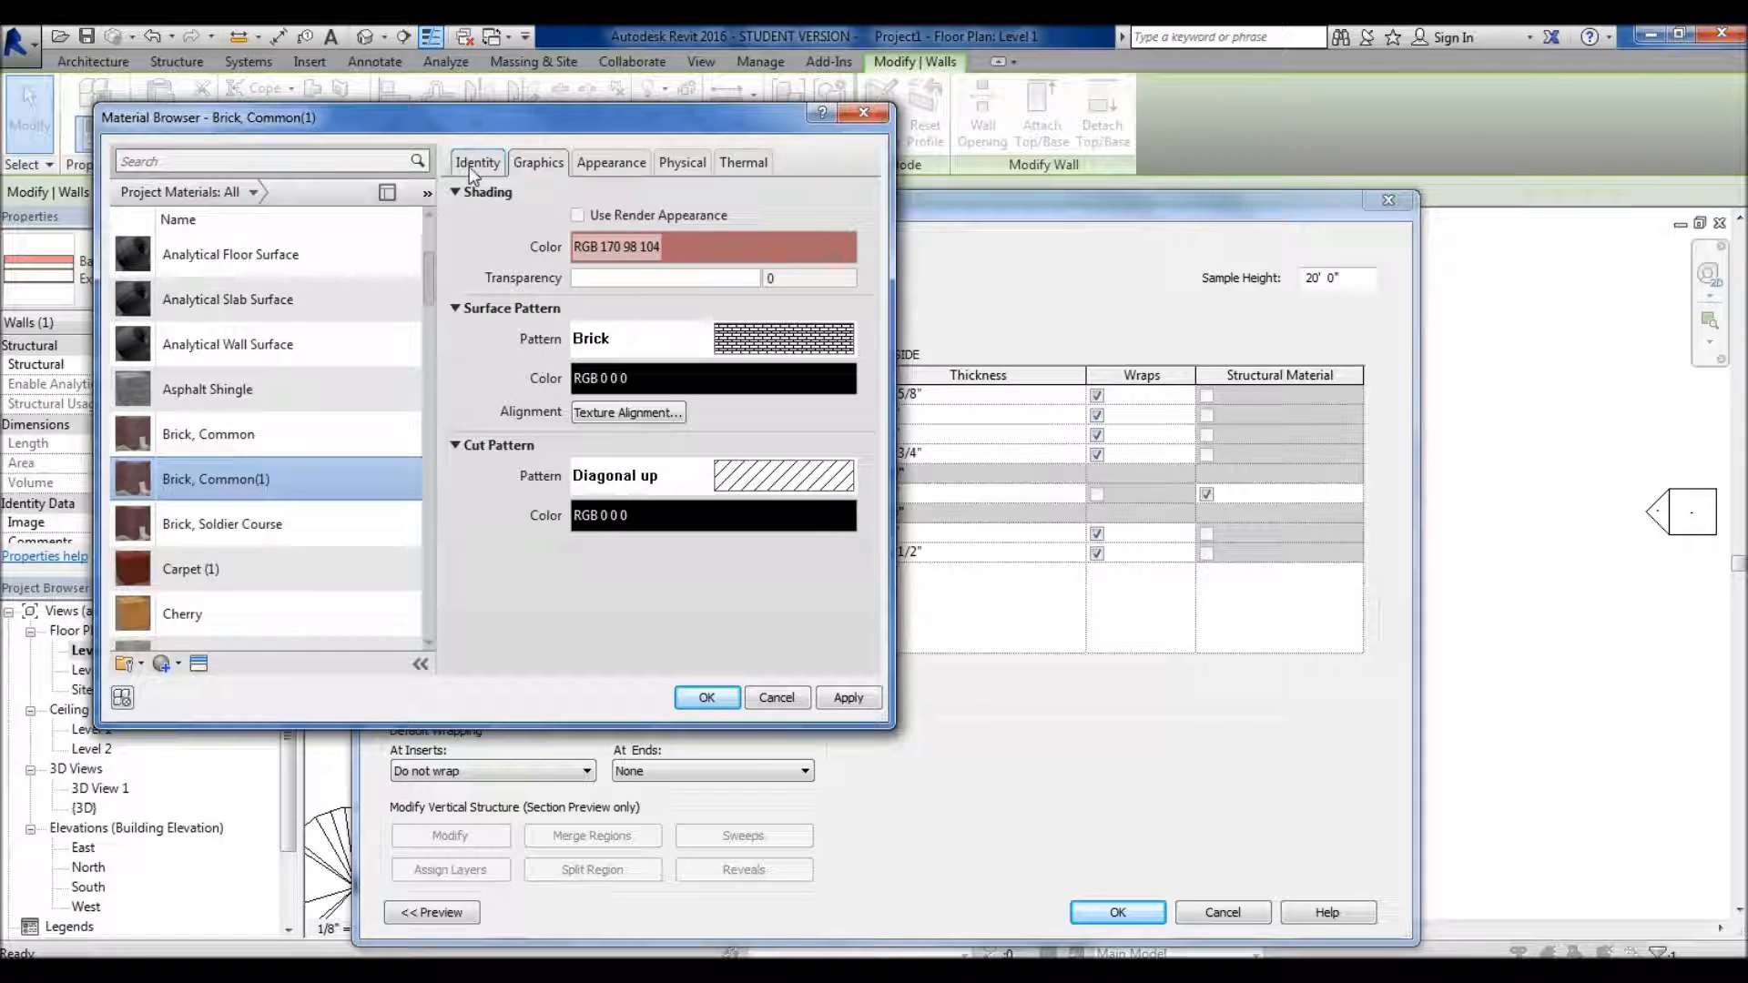
{"action": "left_click", "coordinate": [478, 163]}
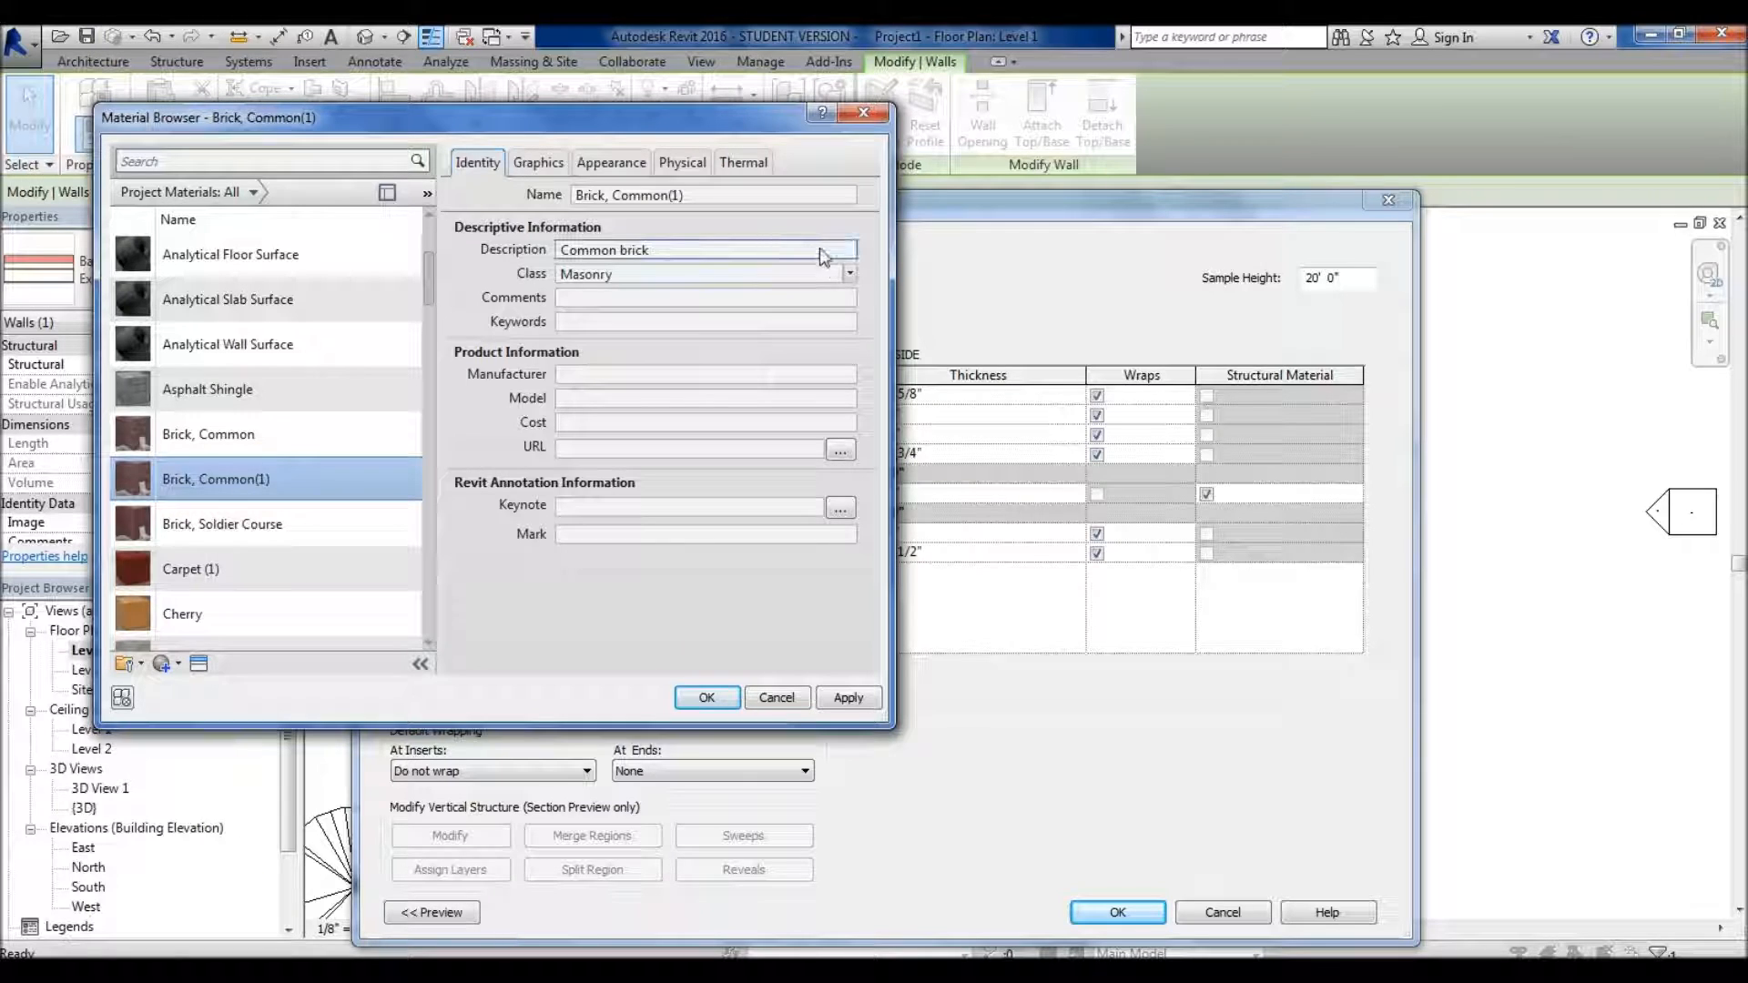
{"action": "left_click", "coordinate": [849, 273]}
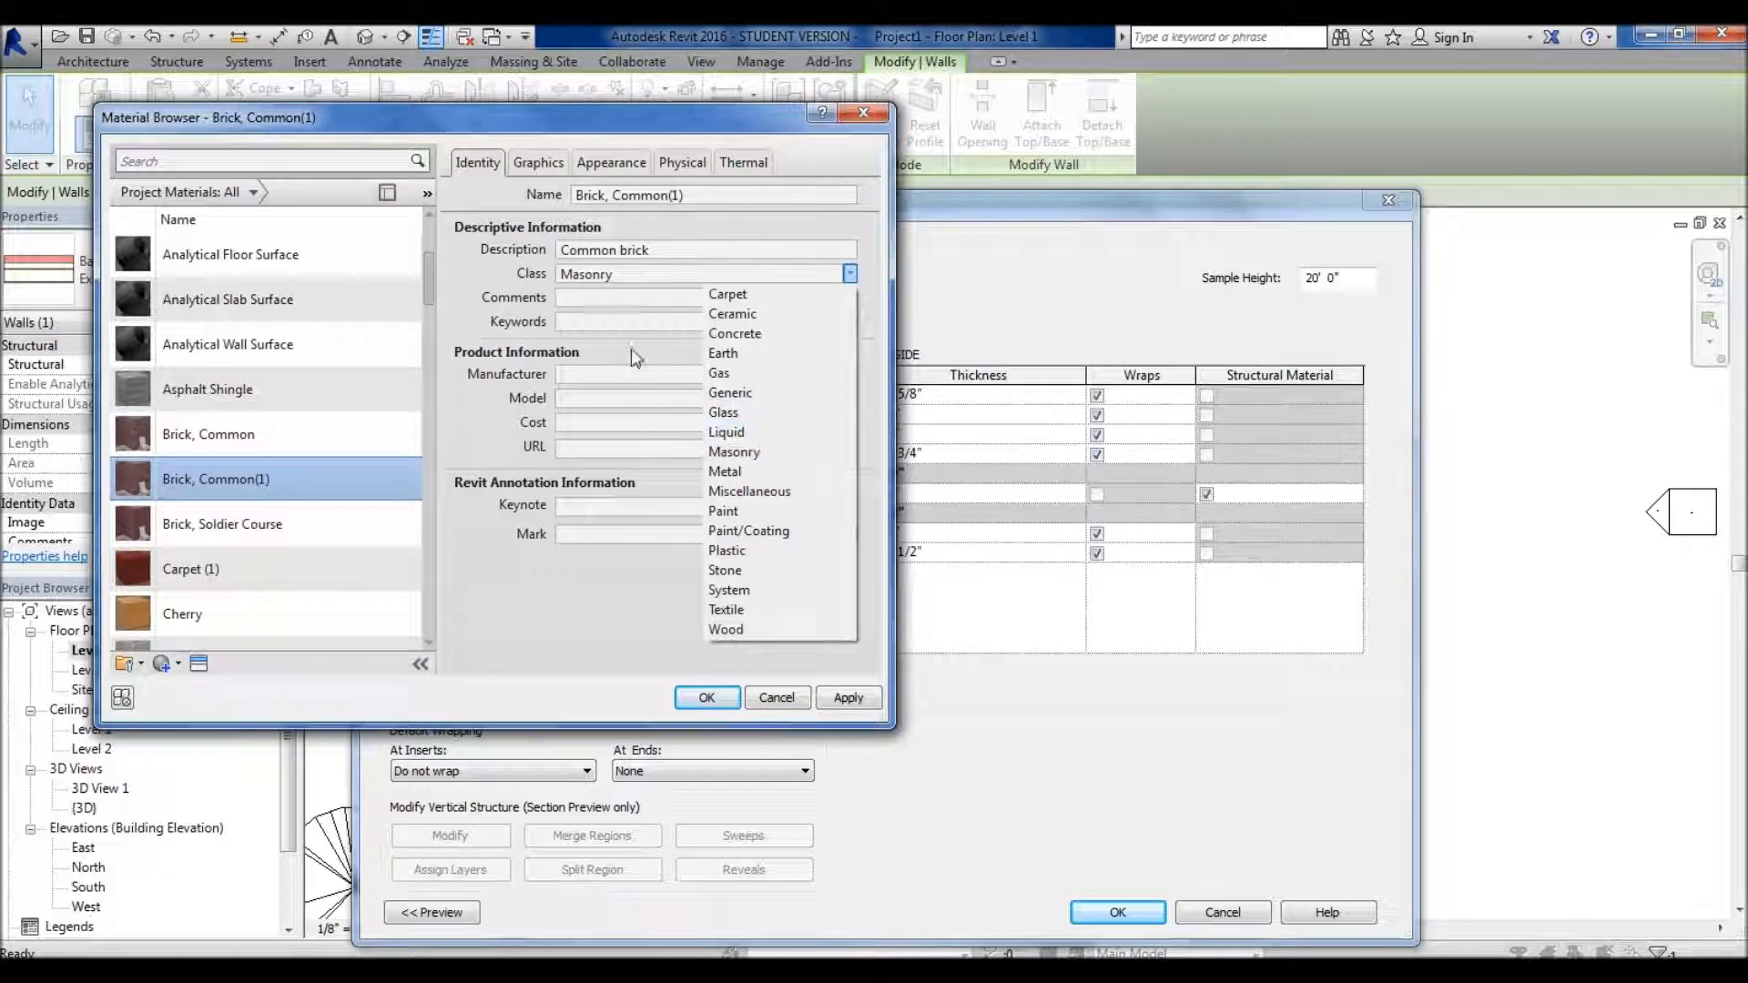
{"action": "left_click", "coordinate": [491, 252]}
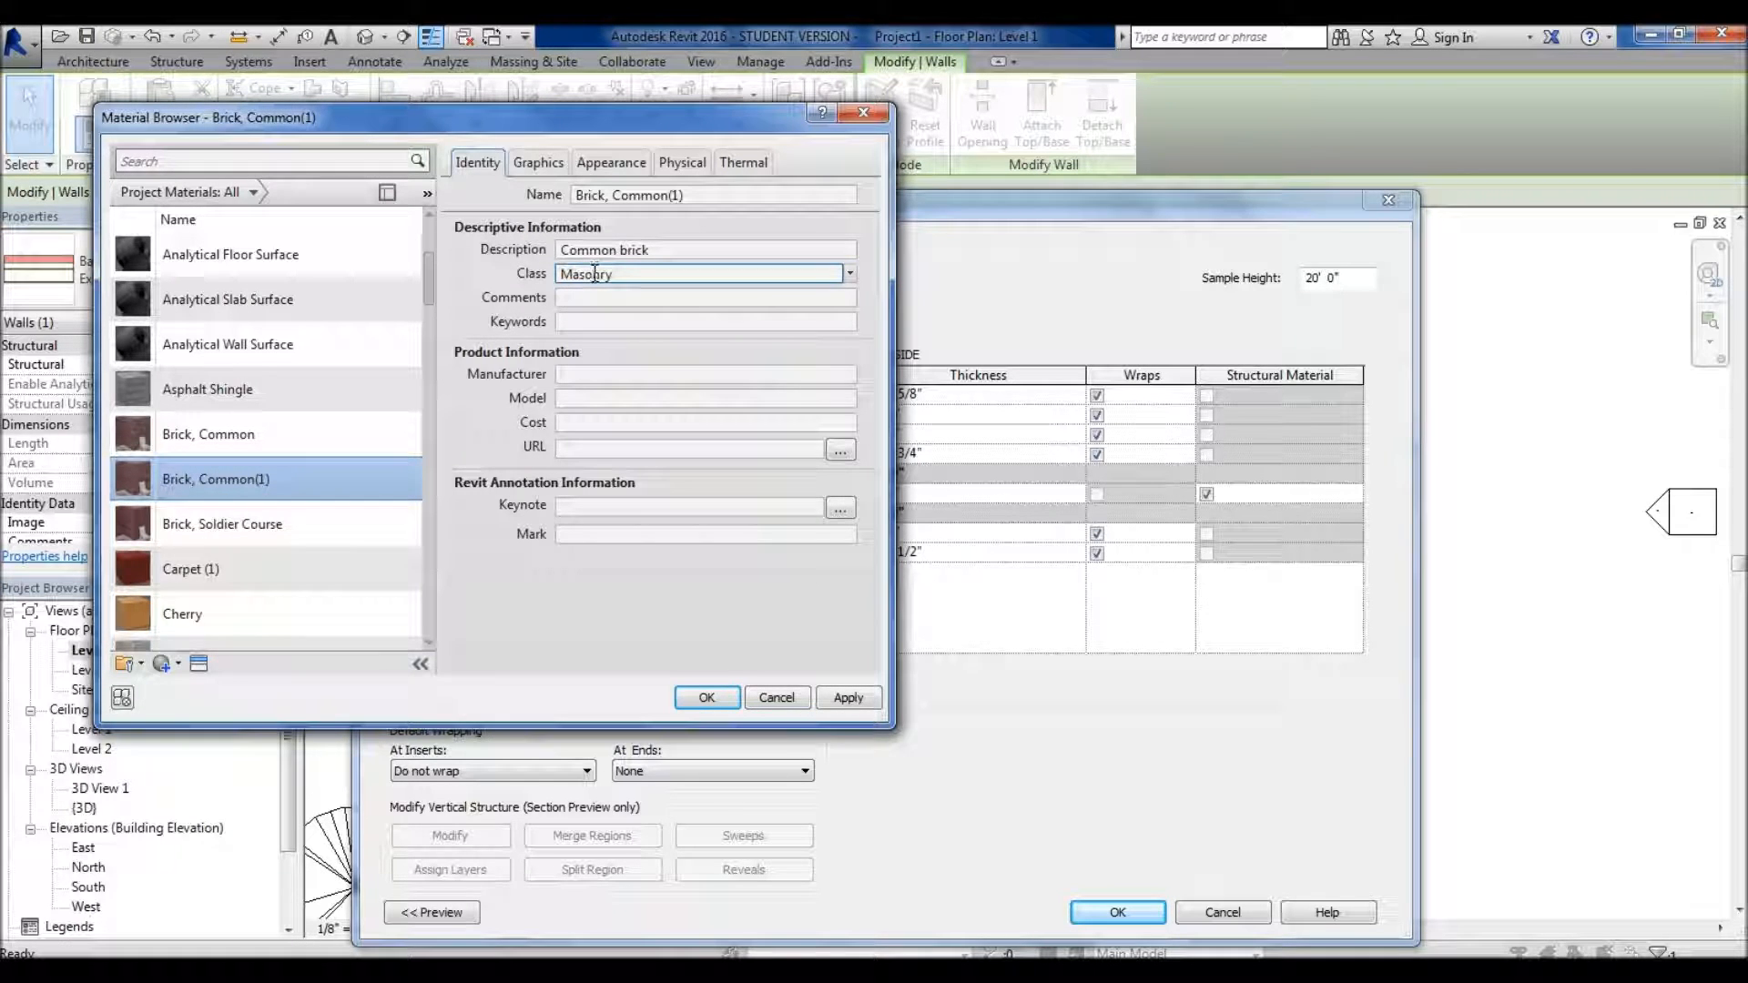
{"action": "left_click", "coordinate": [544, 161]}
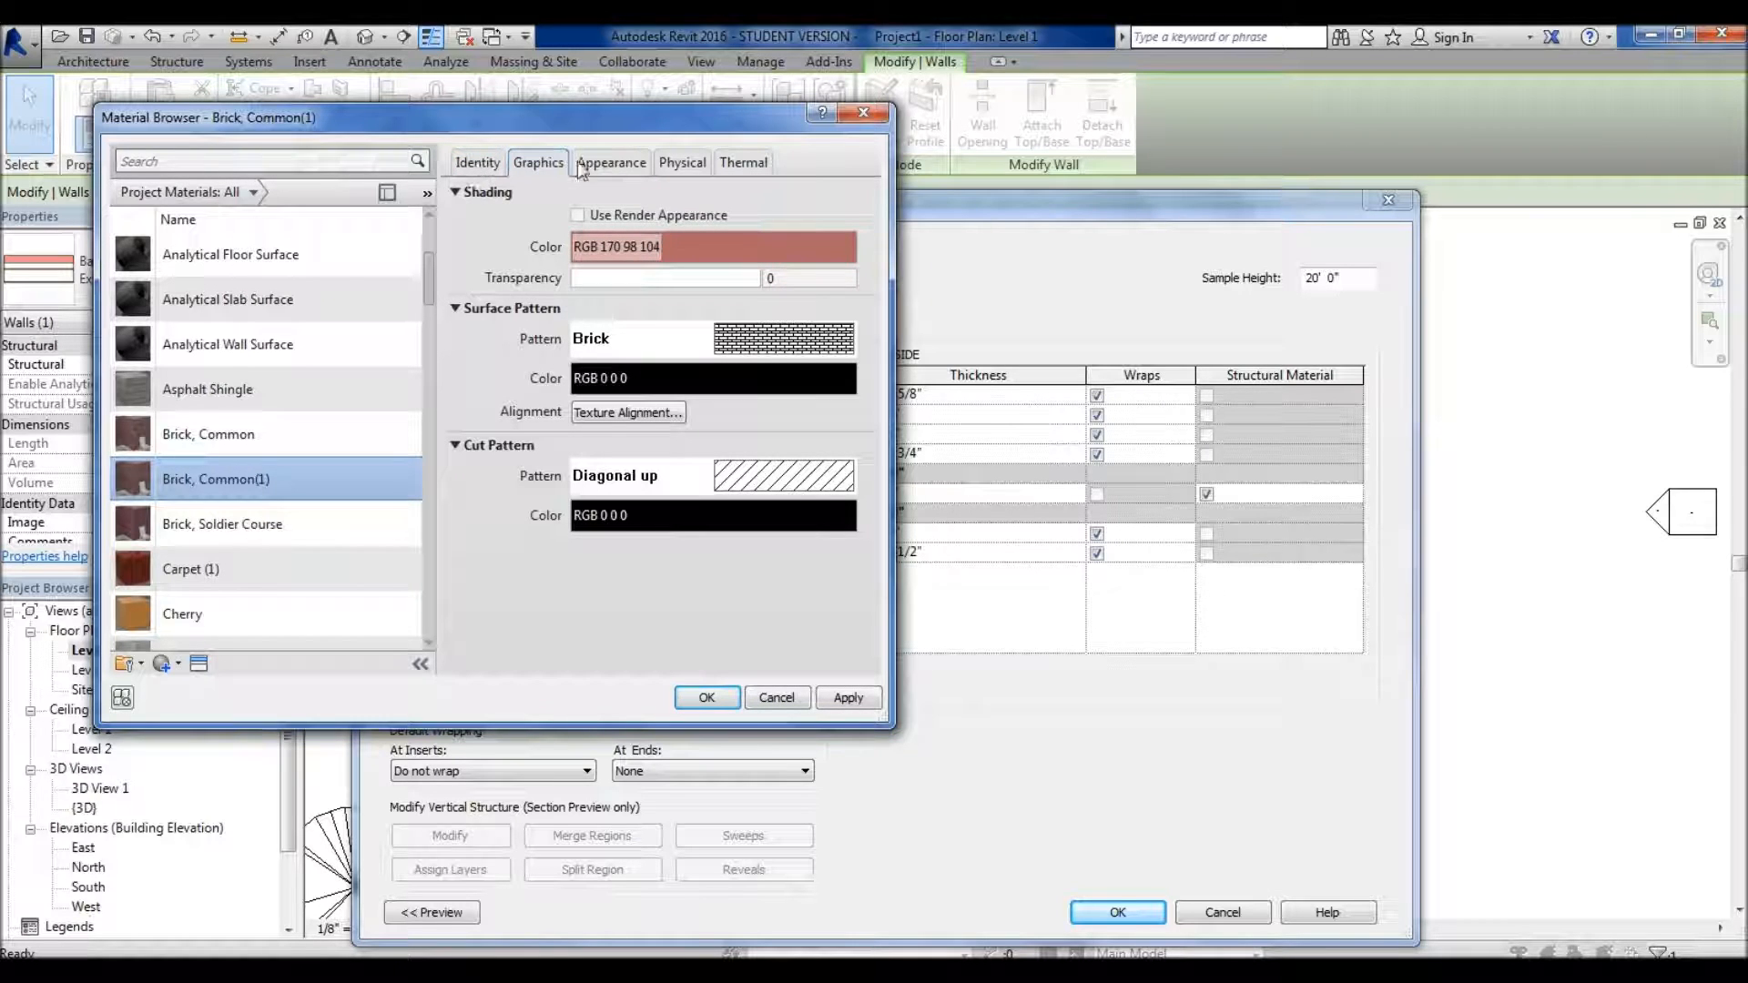
{"action": "left_click", "coordinate": [628, 164]}
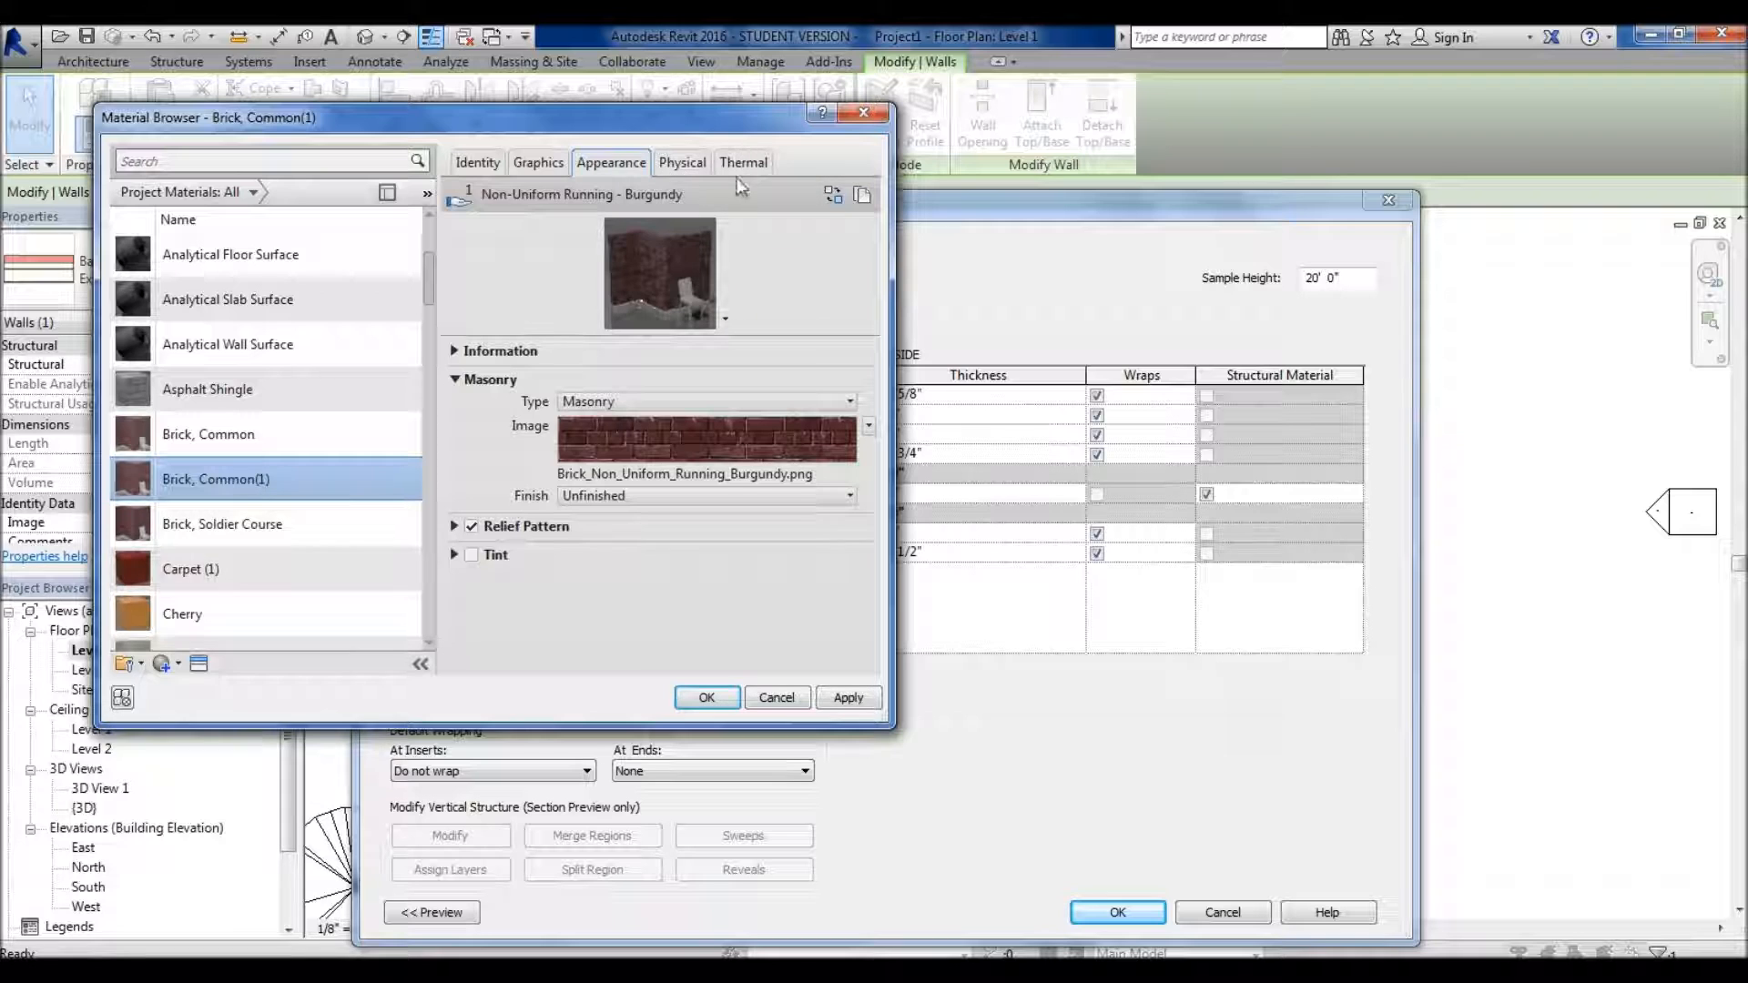
{"action": "left_click", "coordinate": [475, 165]}
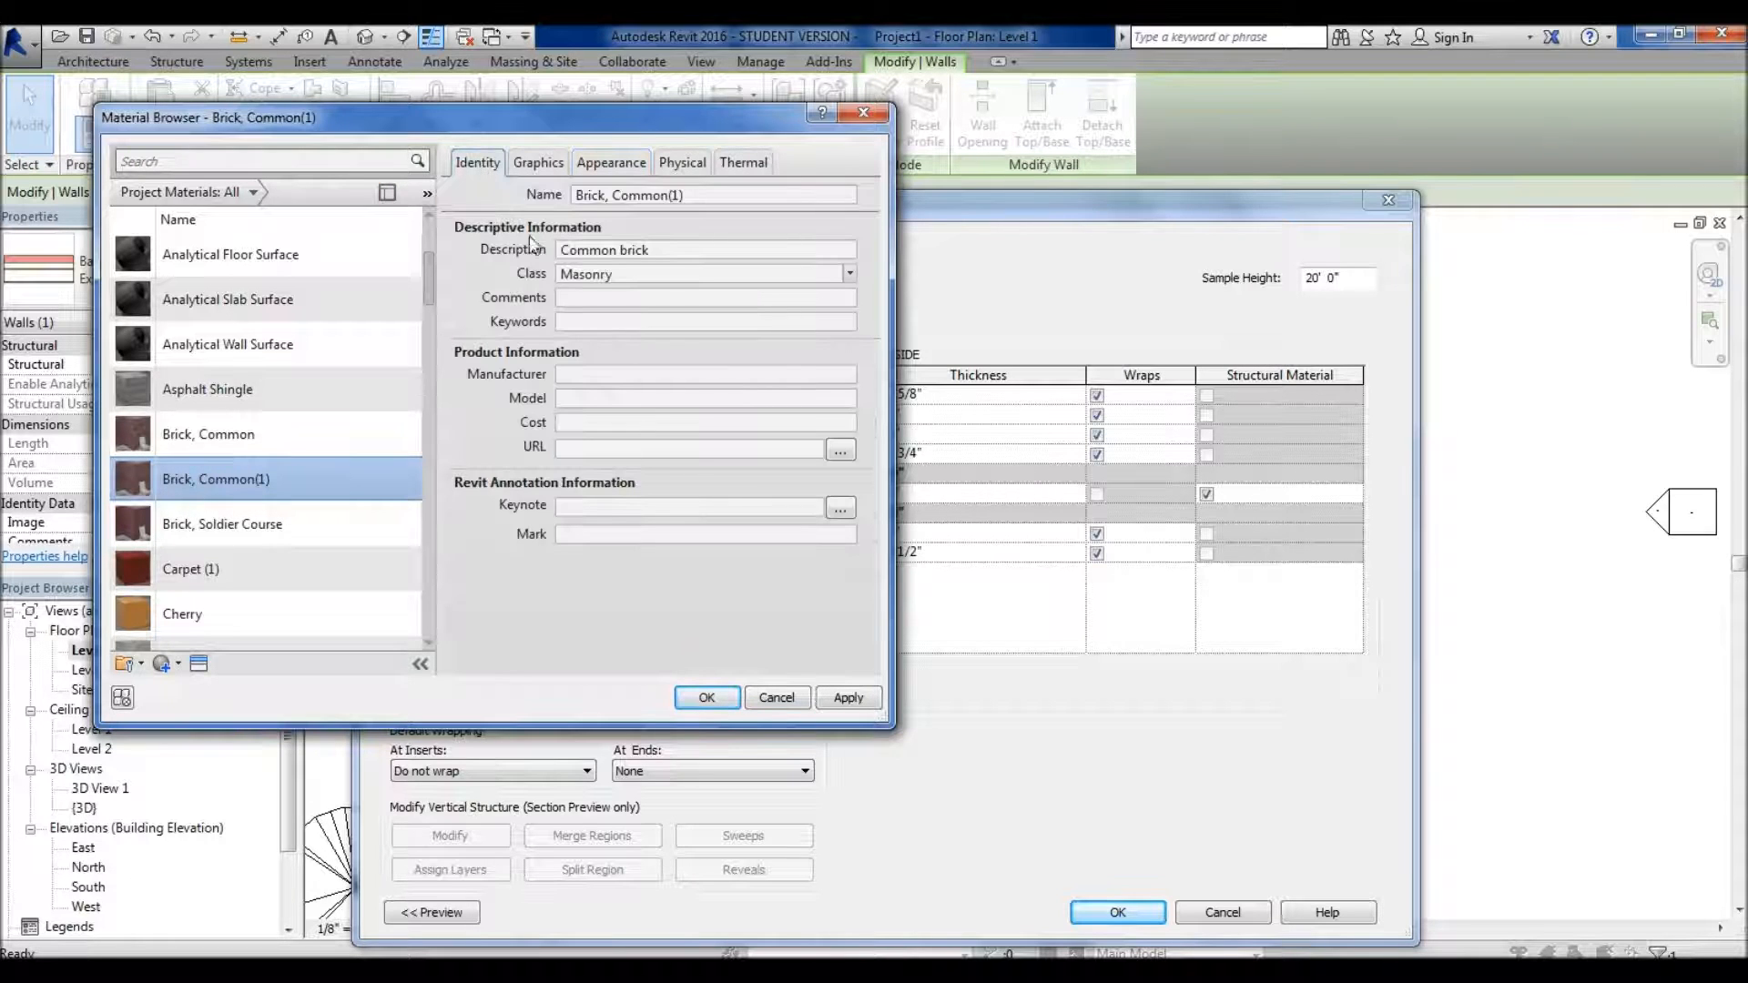
{"action": "left_click", "coordinate": [774, 275]}
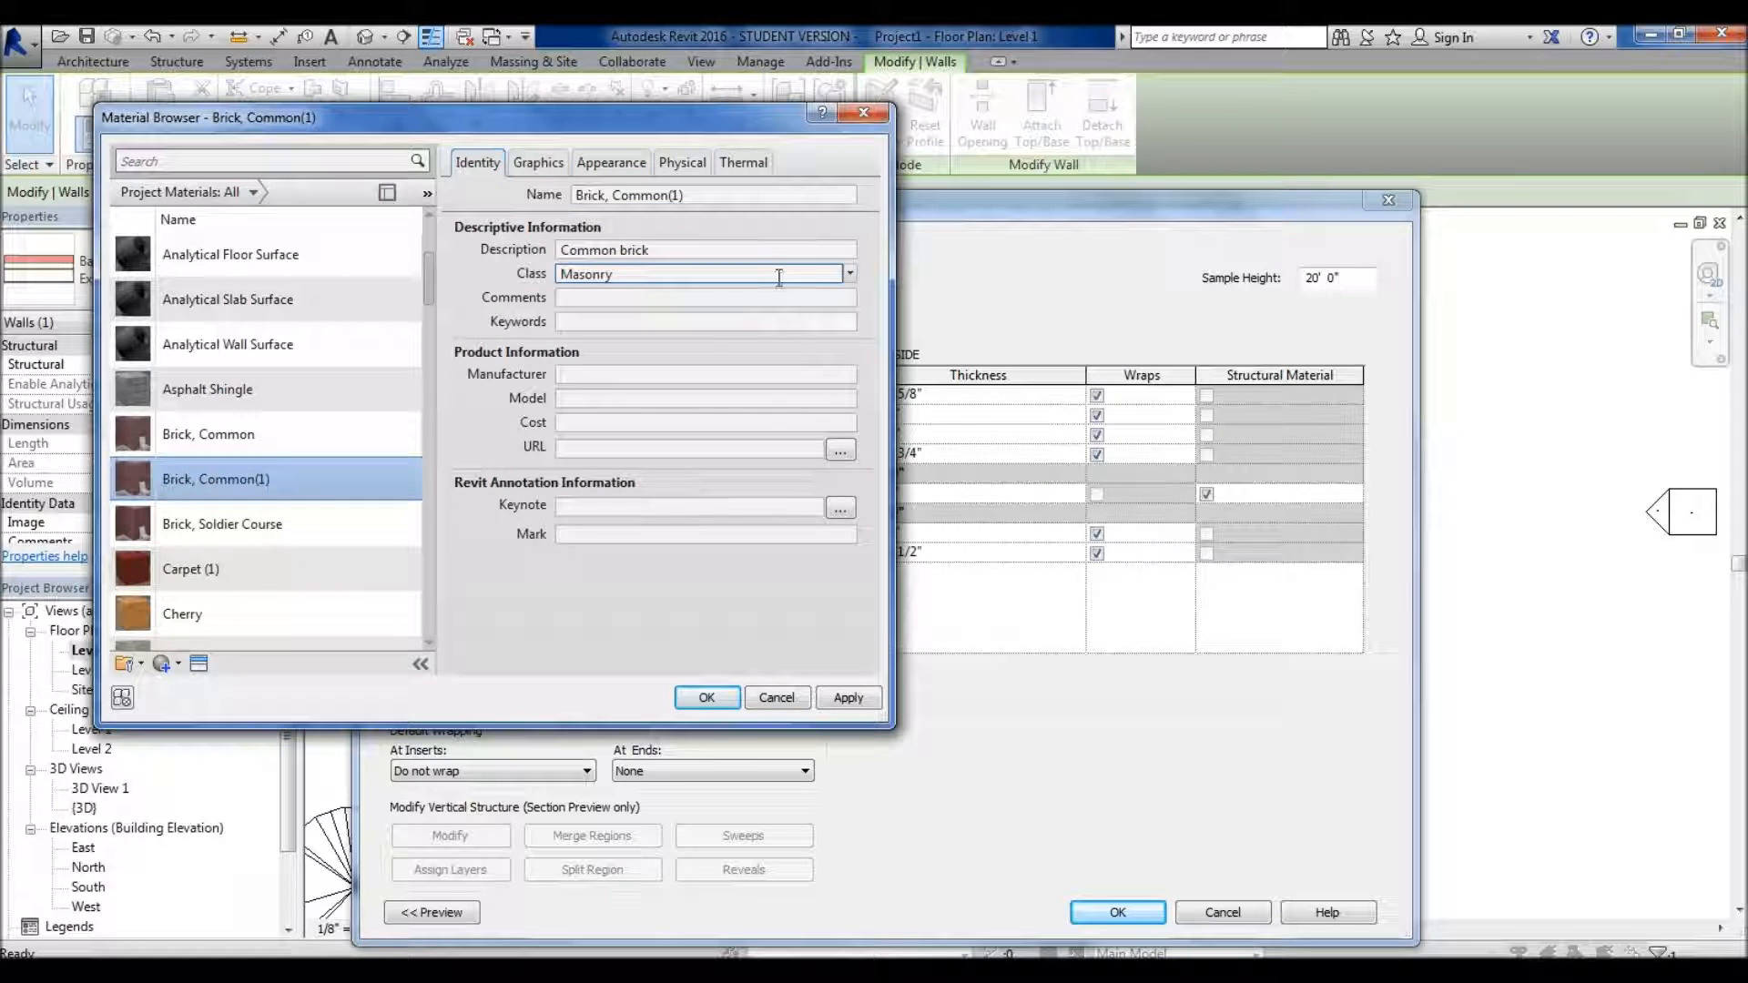
{"action": "left_click", "coordinate": [850, 274]}
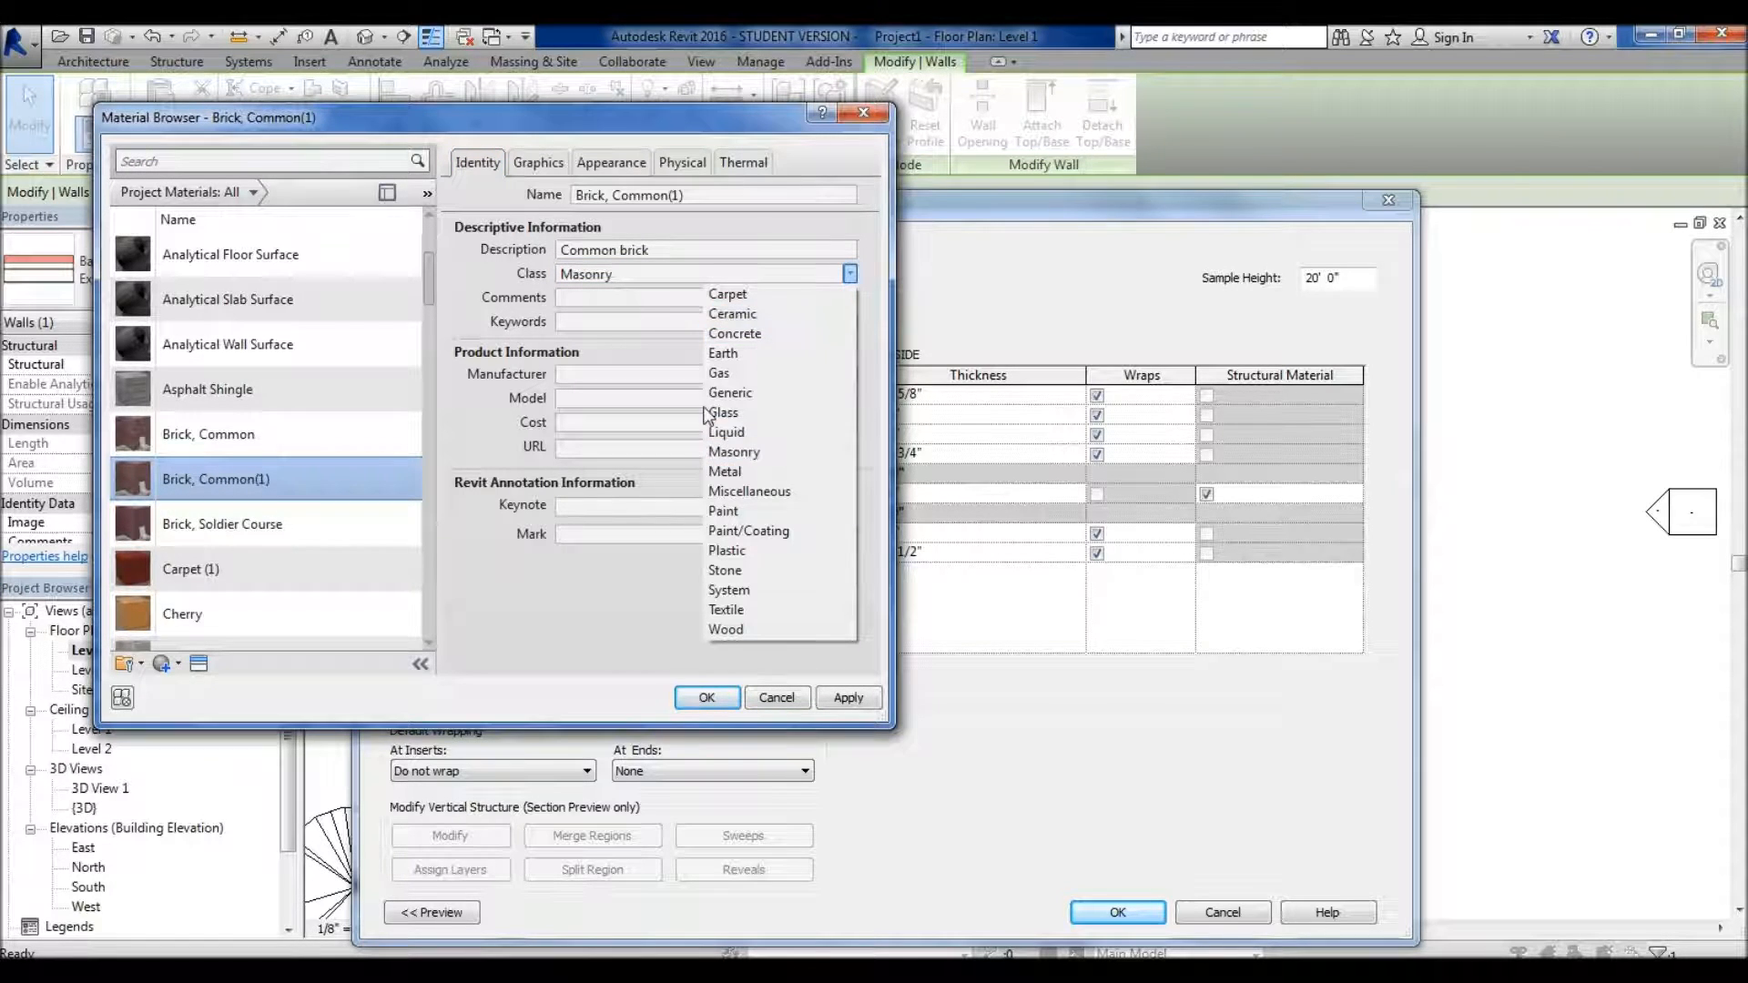
{"action": "left_click", "coordinate": [535, 617]}
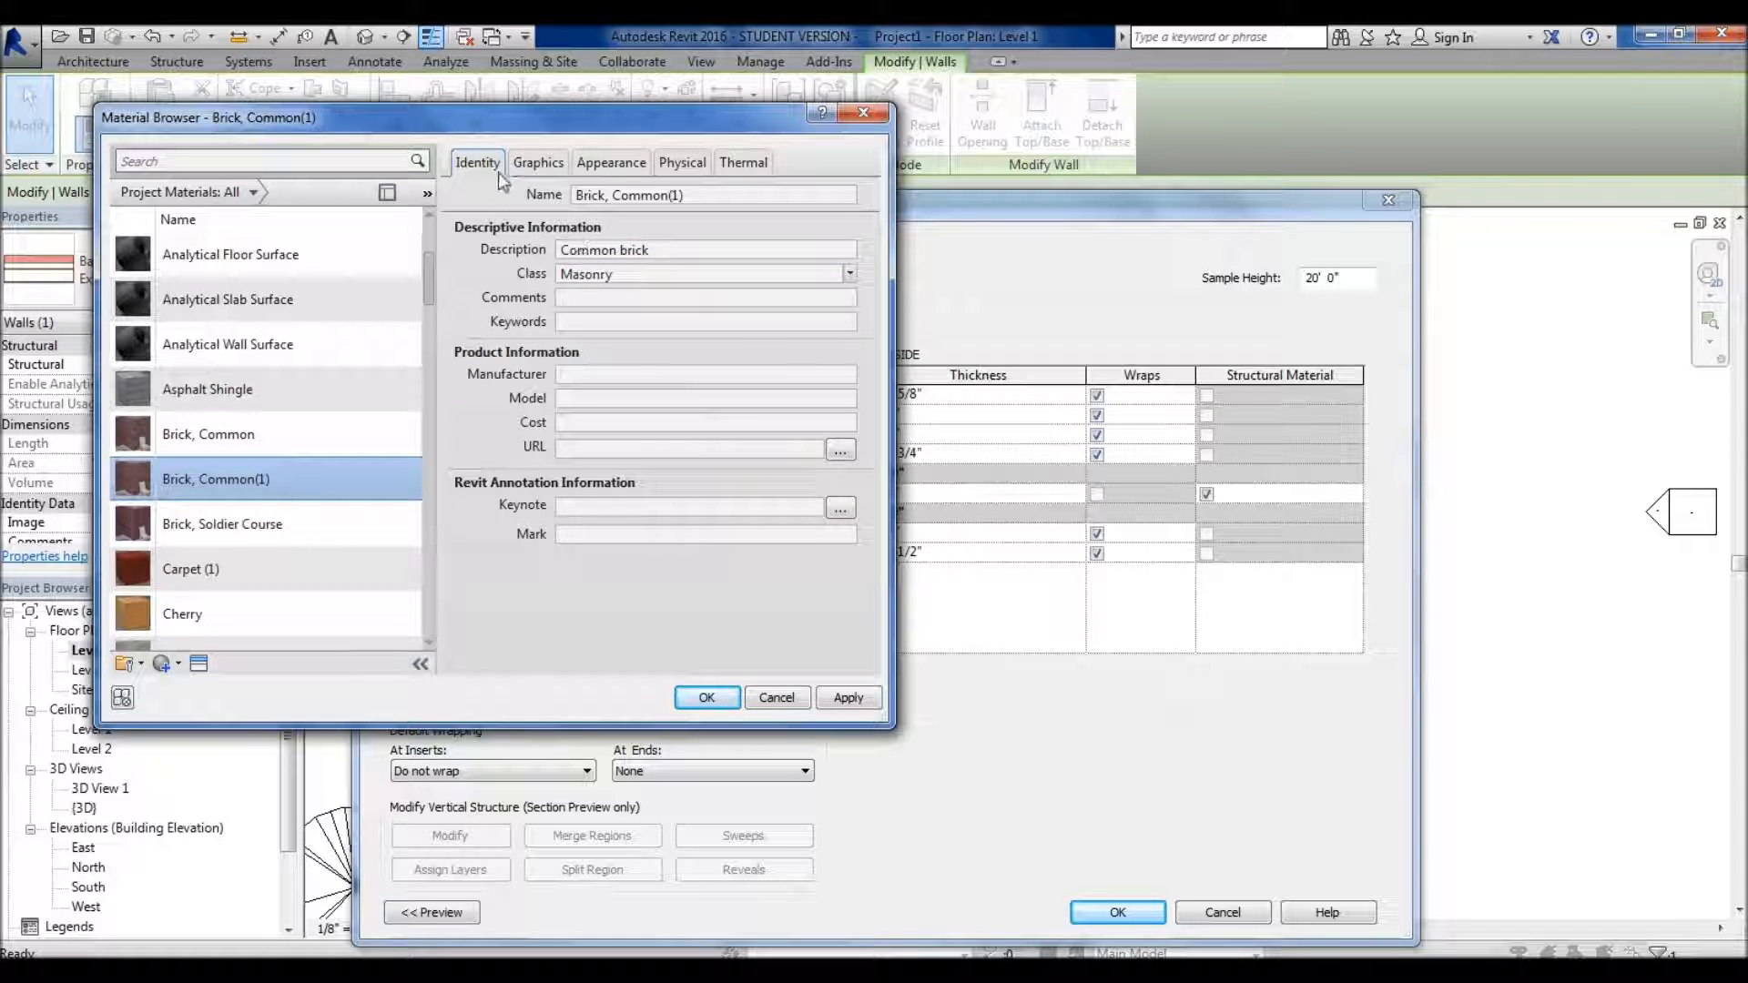
{"action": "left_click", "coordinate": [679, 197]}
{"action": "triple_click", "coordinate": [680, 196]}
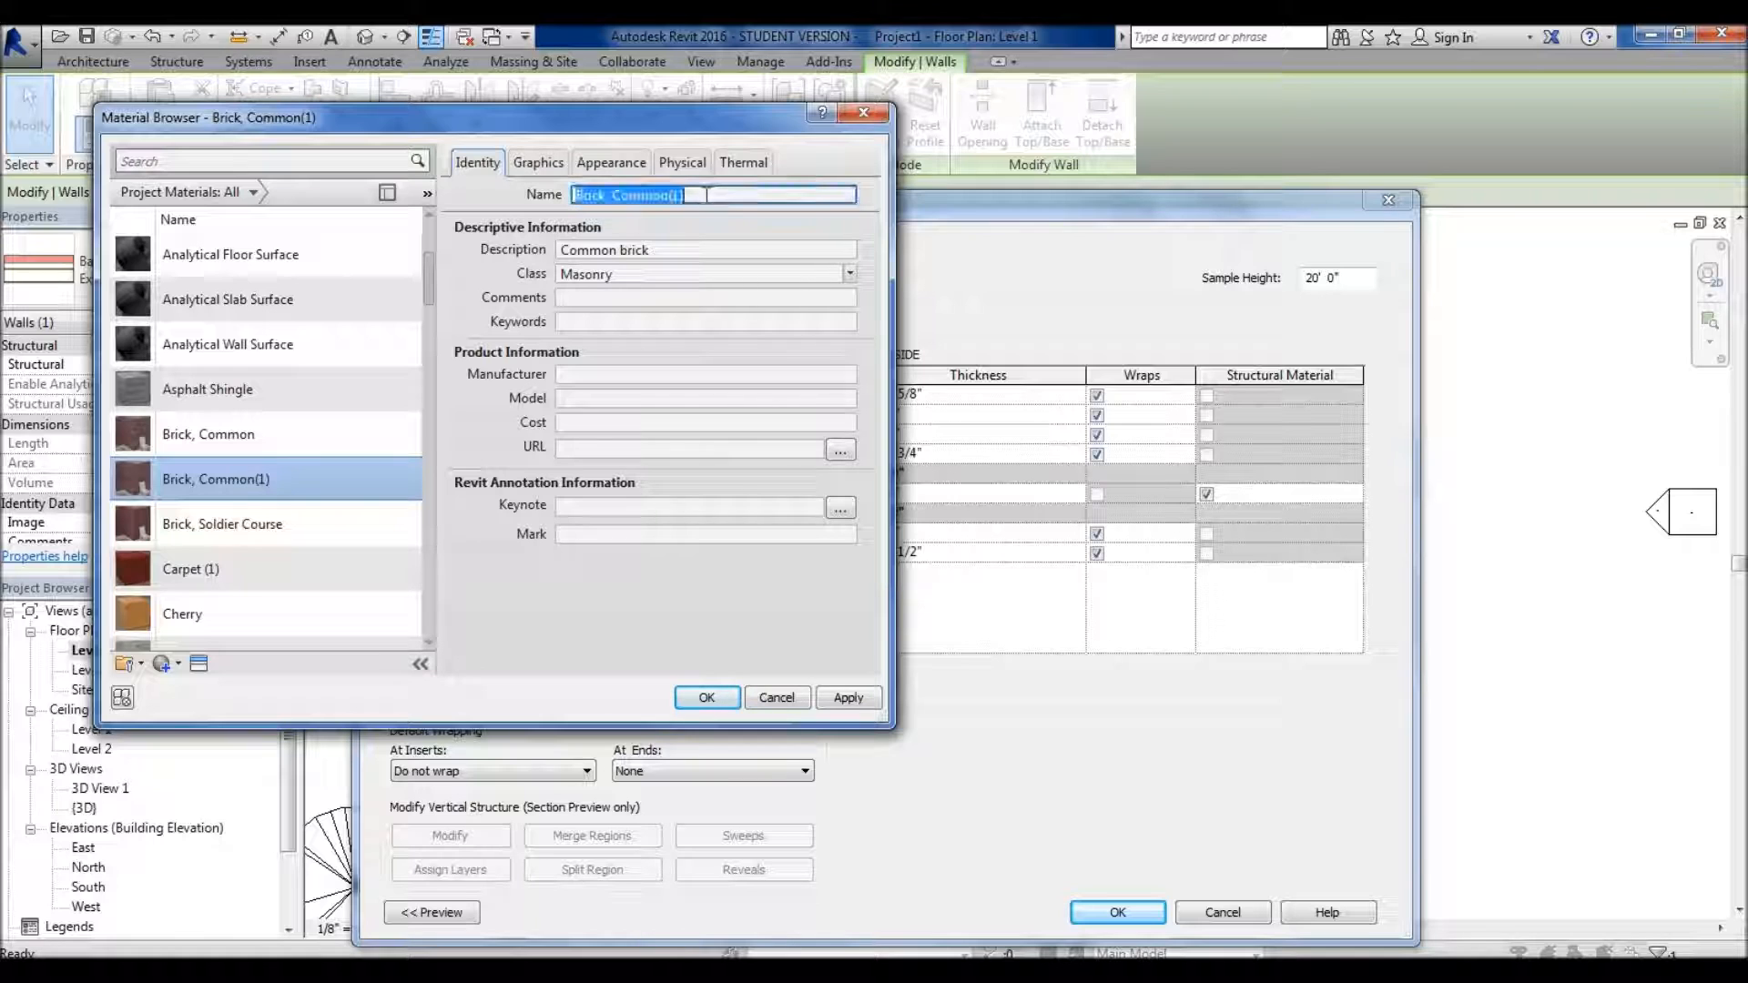
{"action": "left_click", "coordinate": [532, 214]}
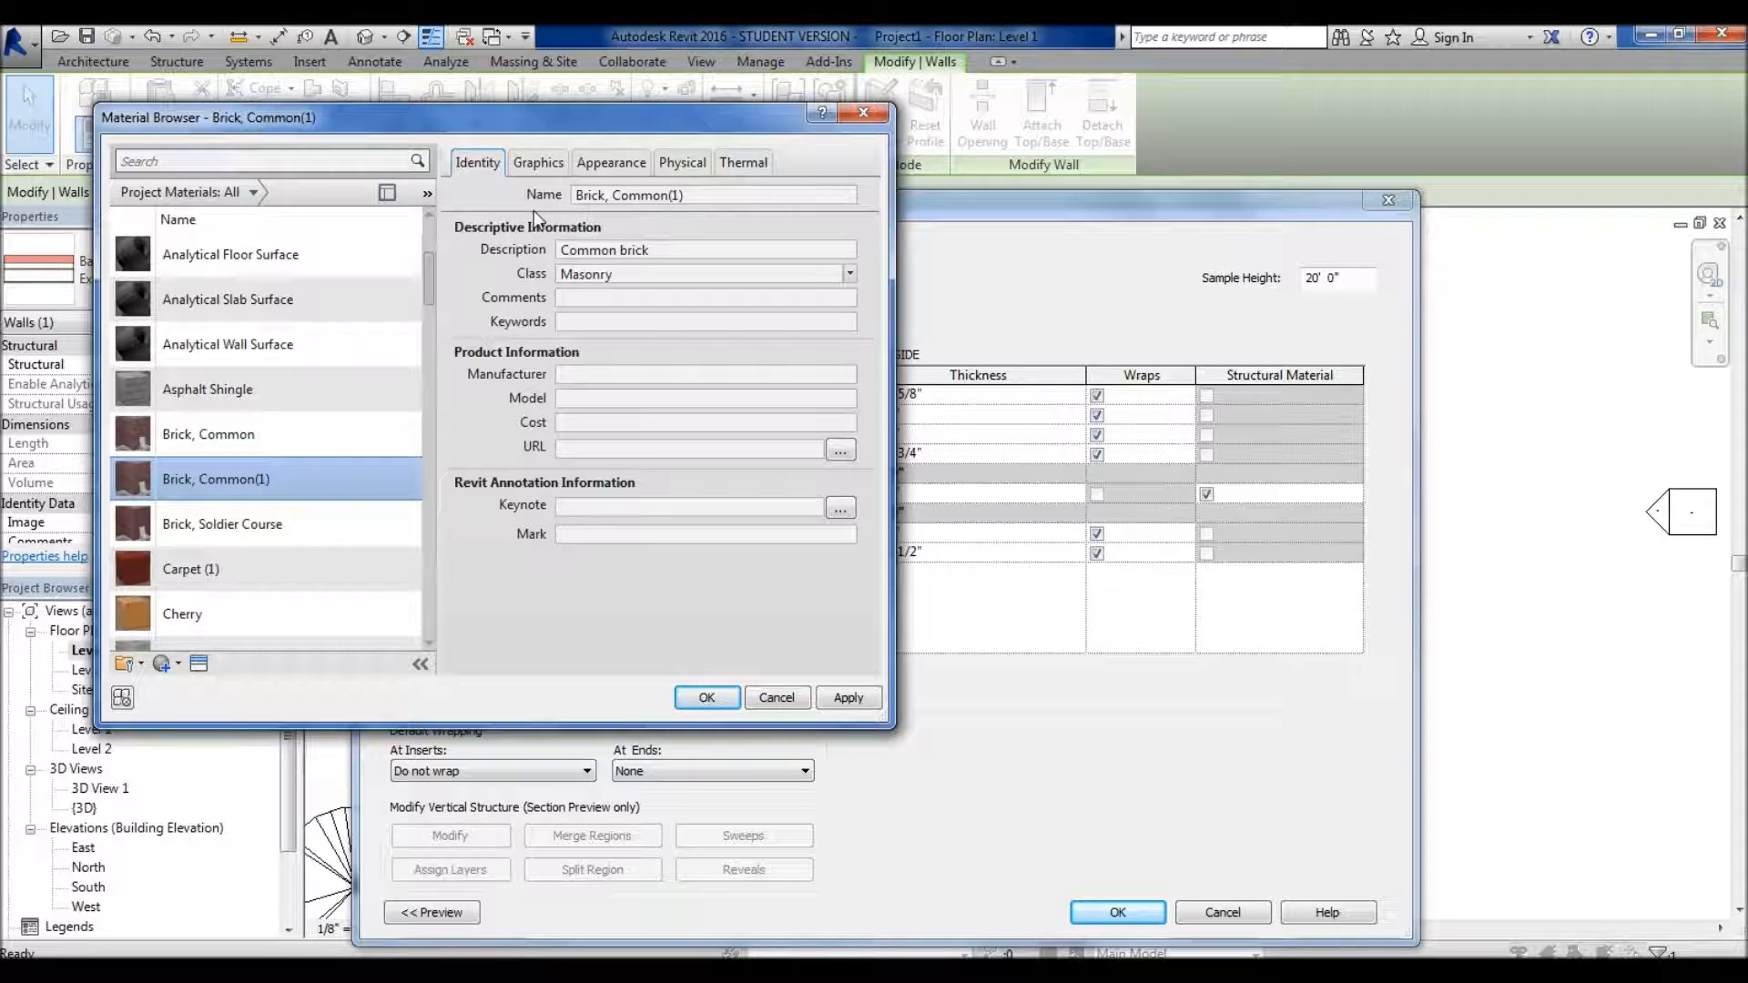
- Examine the duplicated brick's graphics settings, the name and description of its appearance asset, and the available masonry types
{"action": "left_click", "coordinate": [559, 167]}
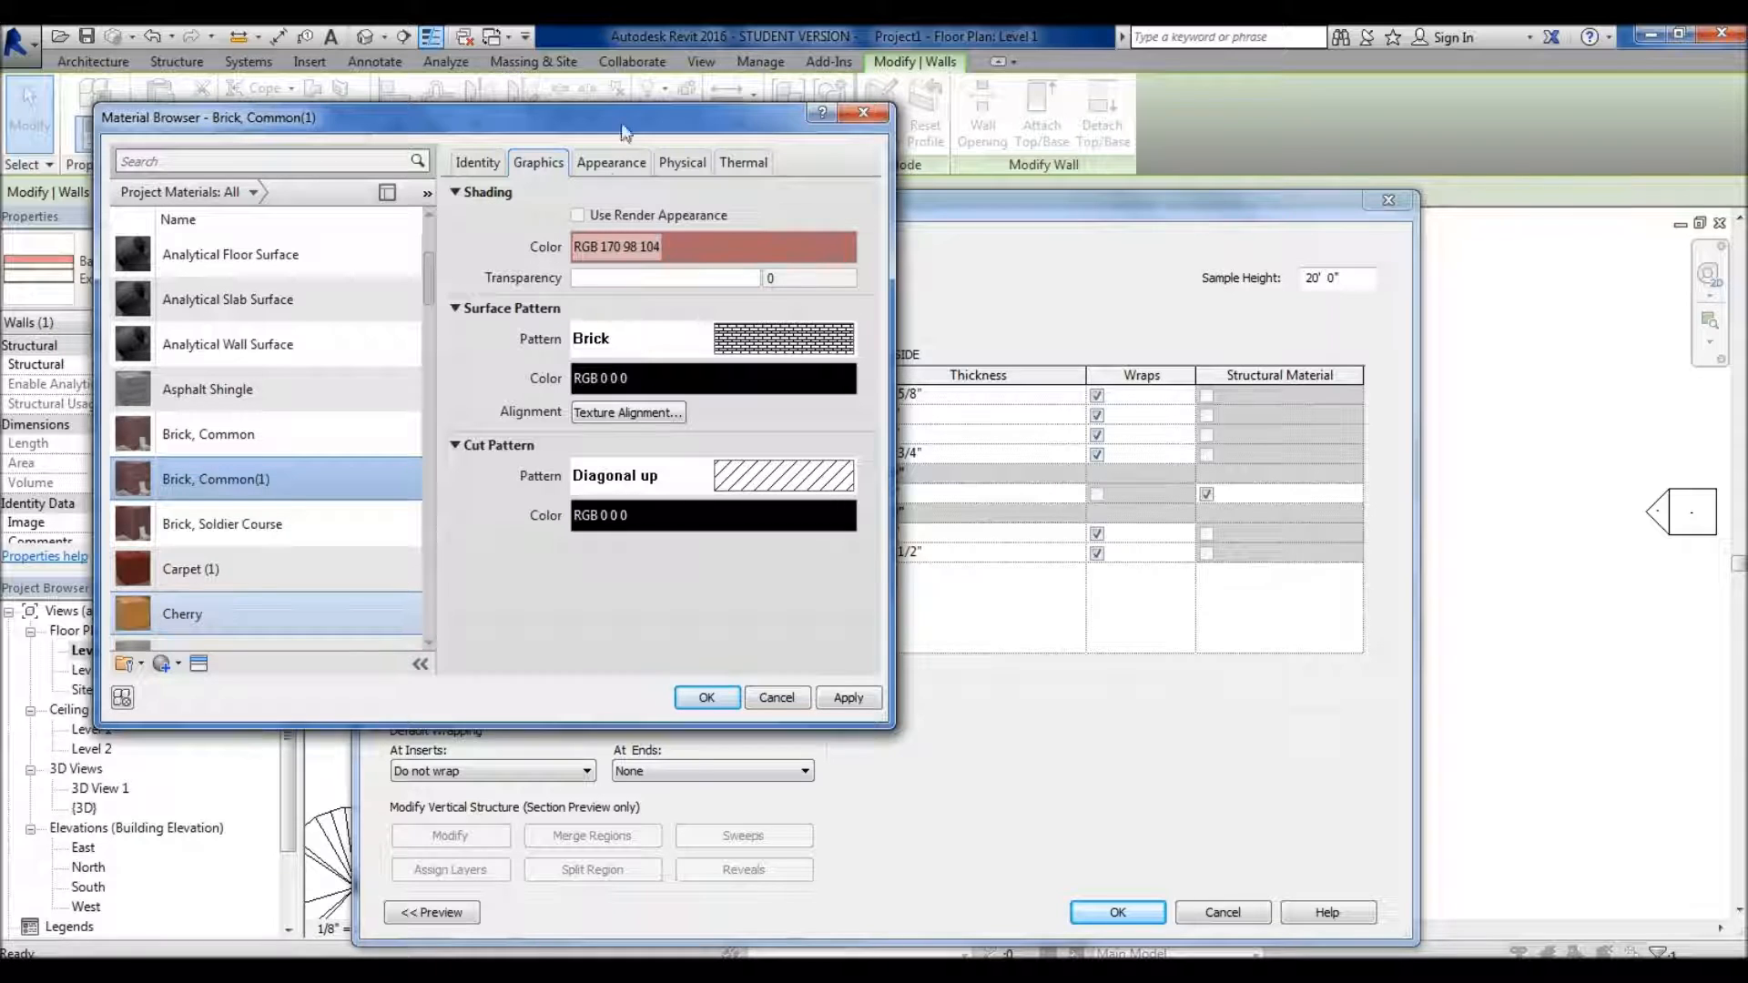
{"action": "left_click", "coordinate": [610, 170]}
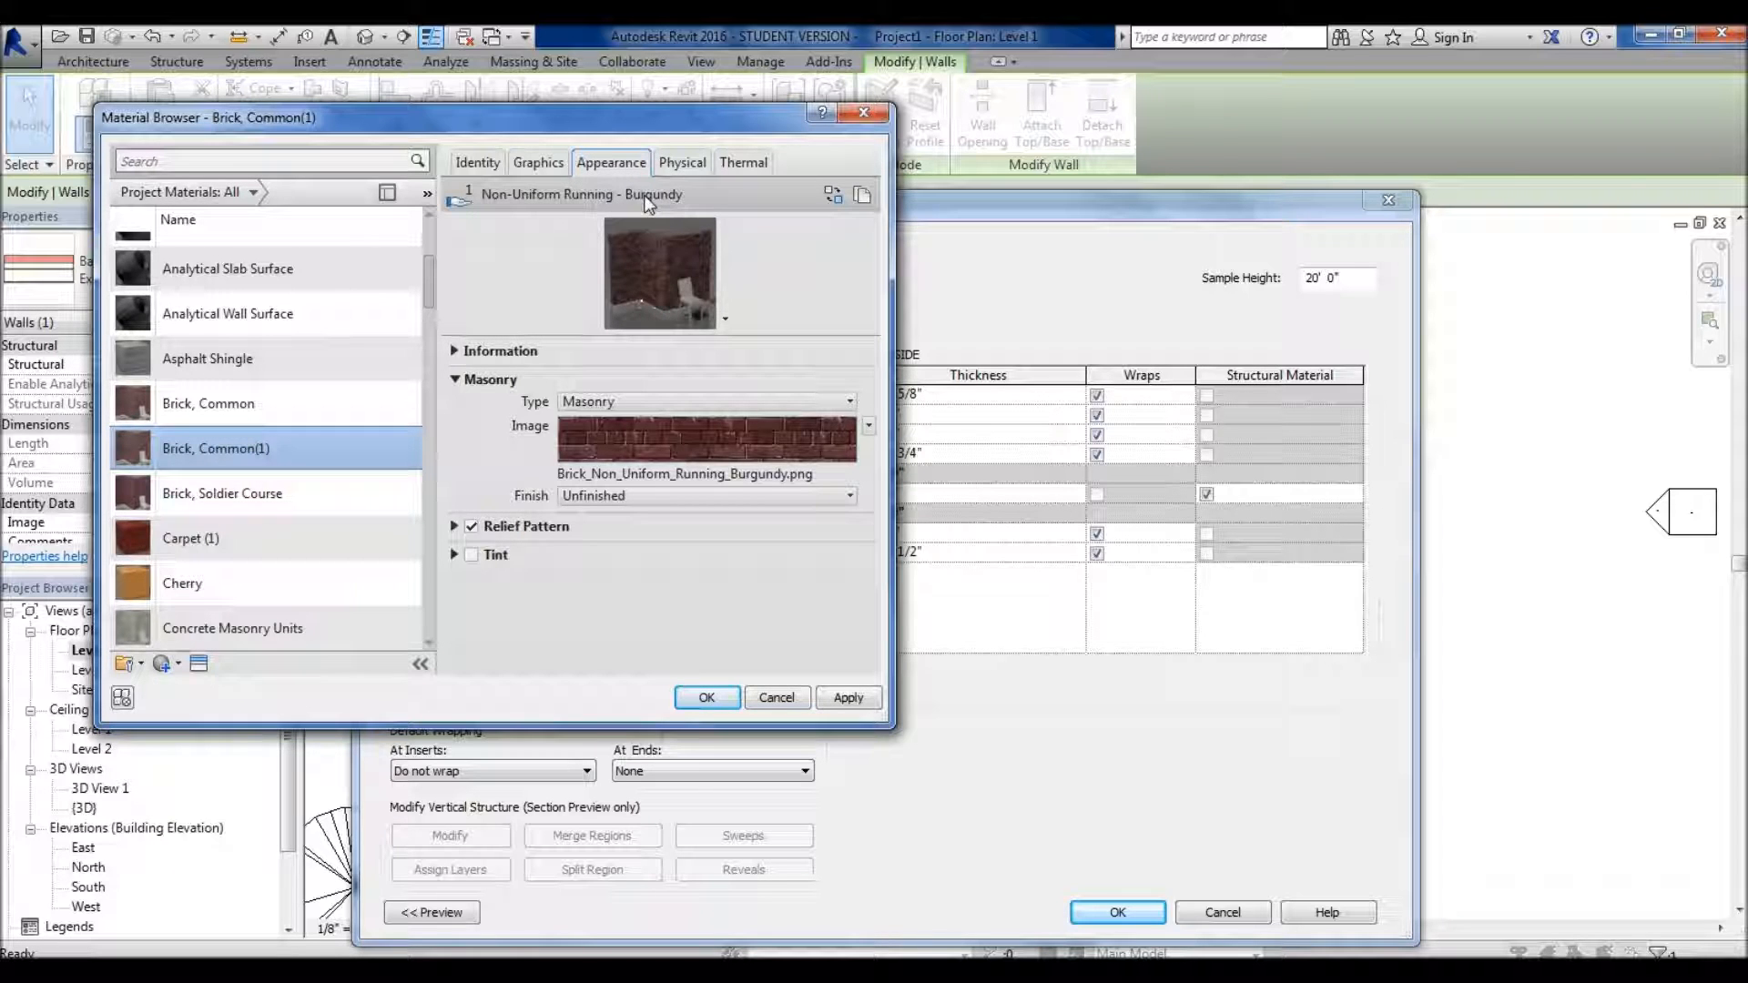
{"action": "left_click", "coordinate": [454, 352]}
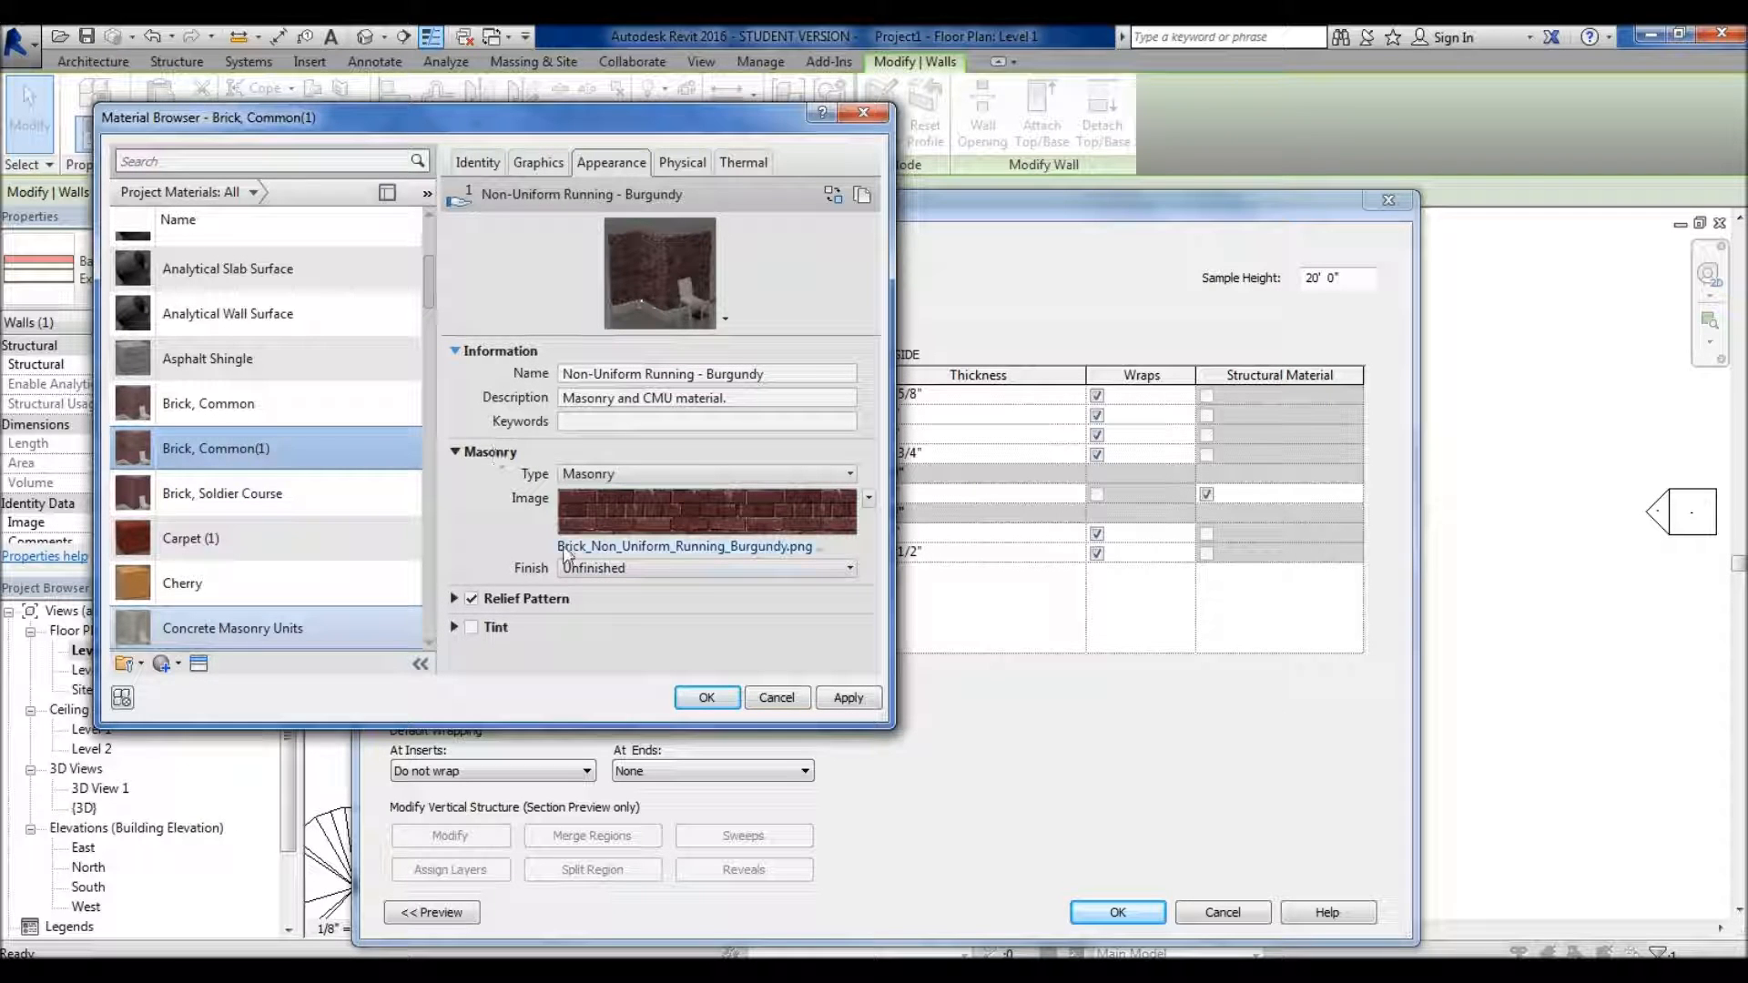
{"action": "left_click", "coordinate": [488, 163]}
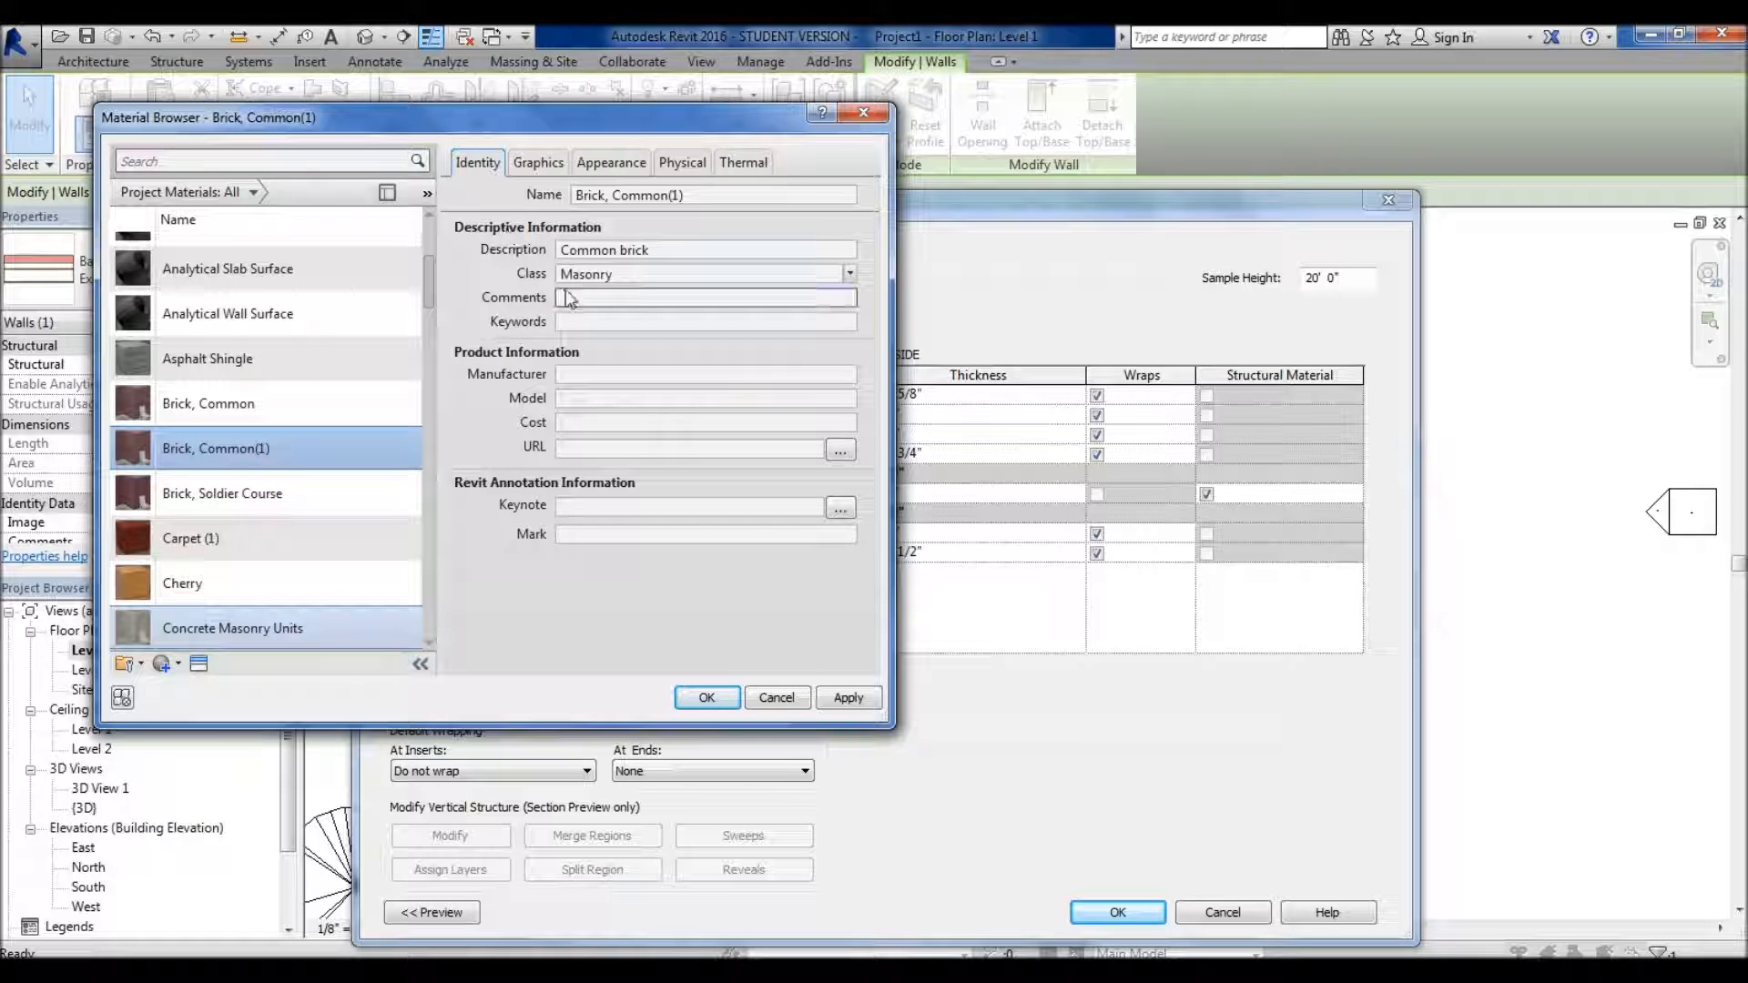
{"action": "left_click", "coordinate": [588, 162]}
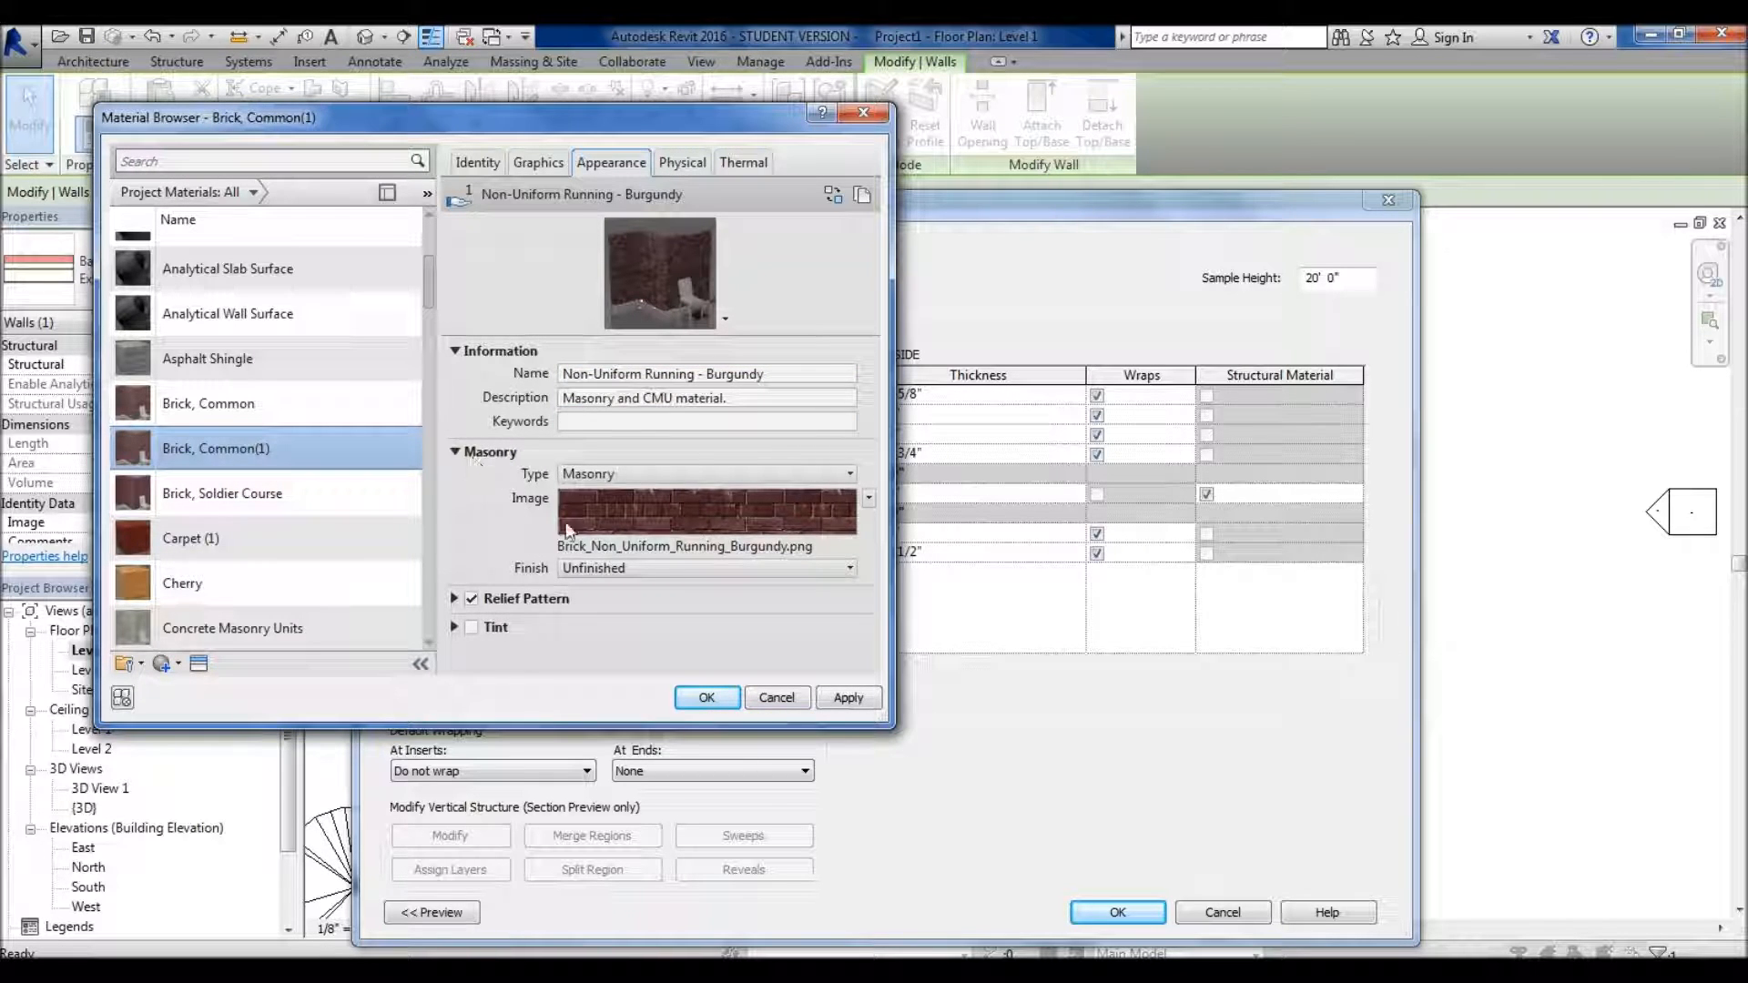
{"action": "left_click", "coordinate": [830, 475]}
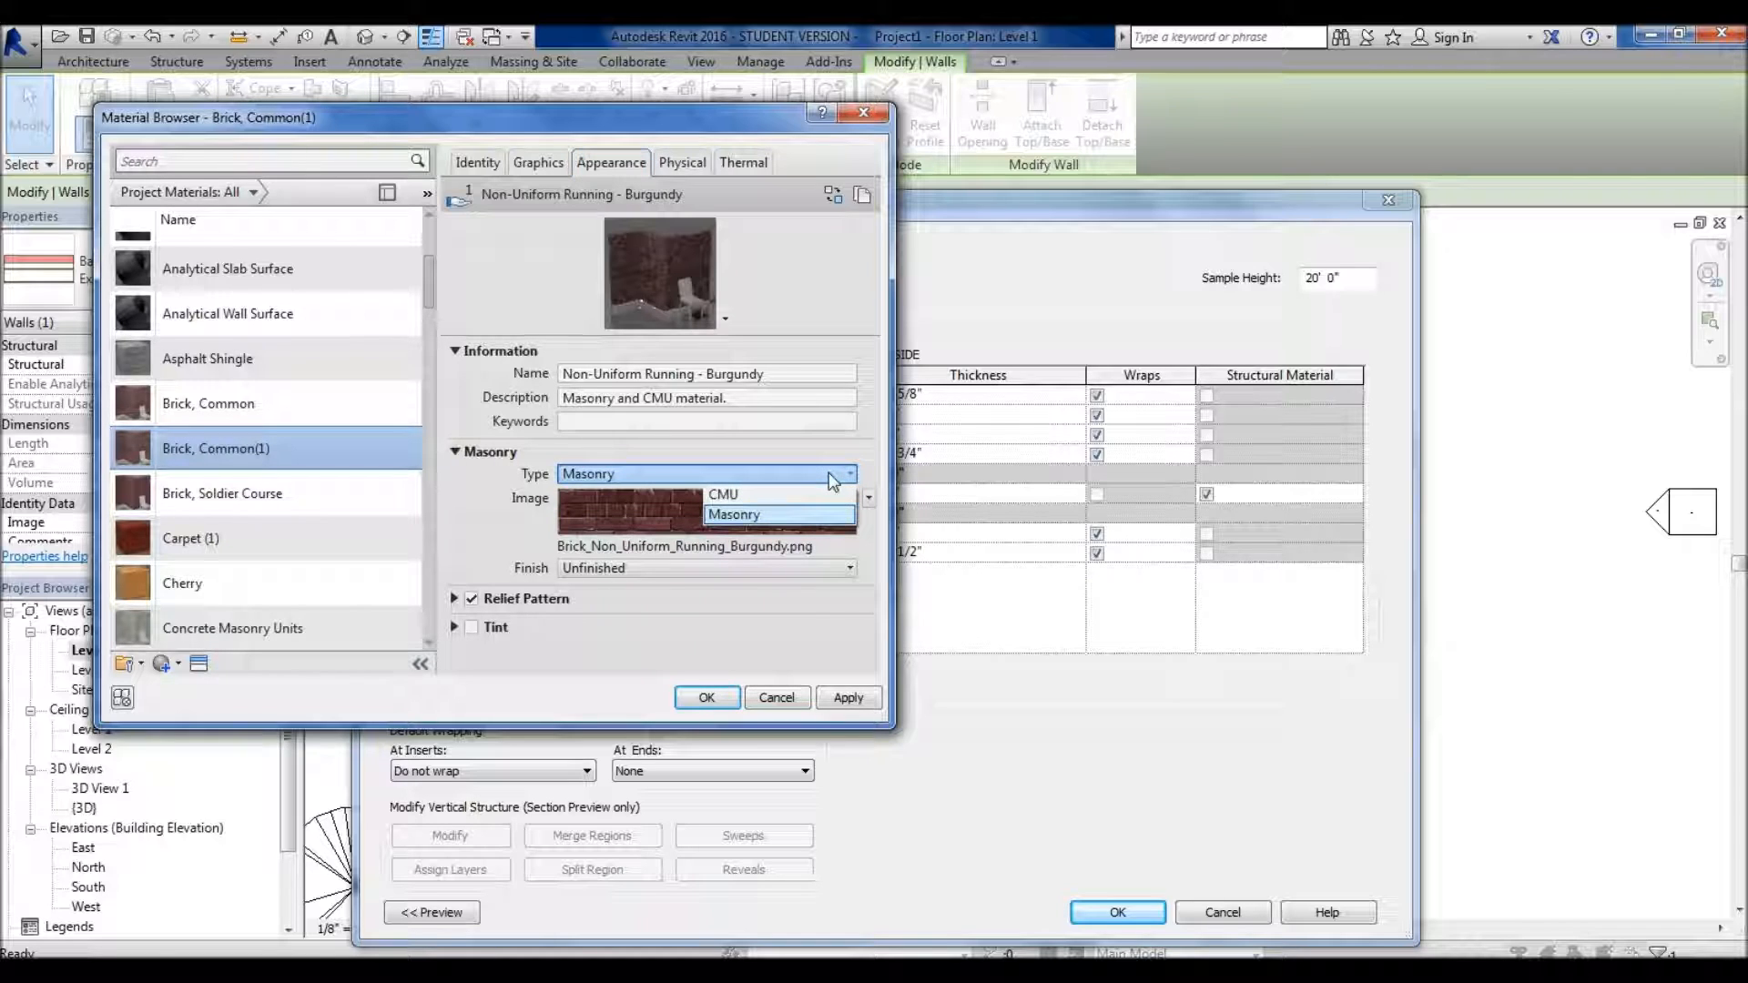
{"action": "left_click", "coordinate": [847, 435]}
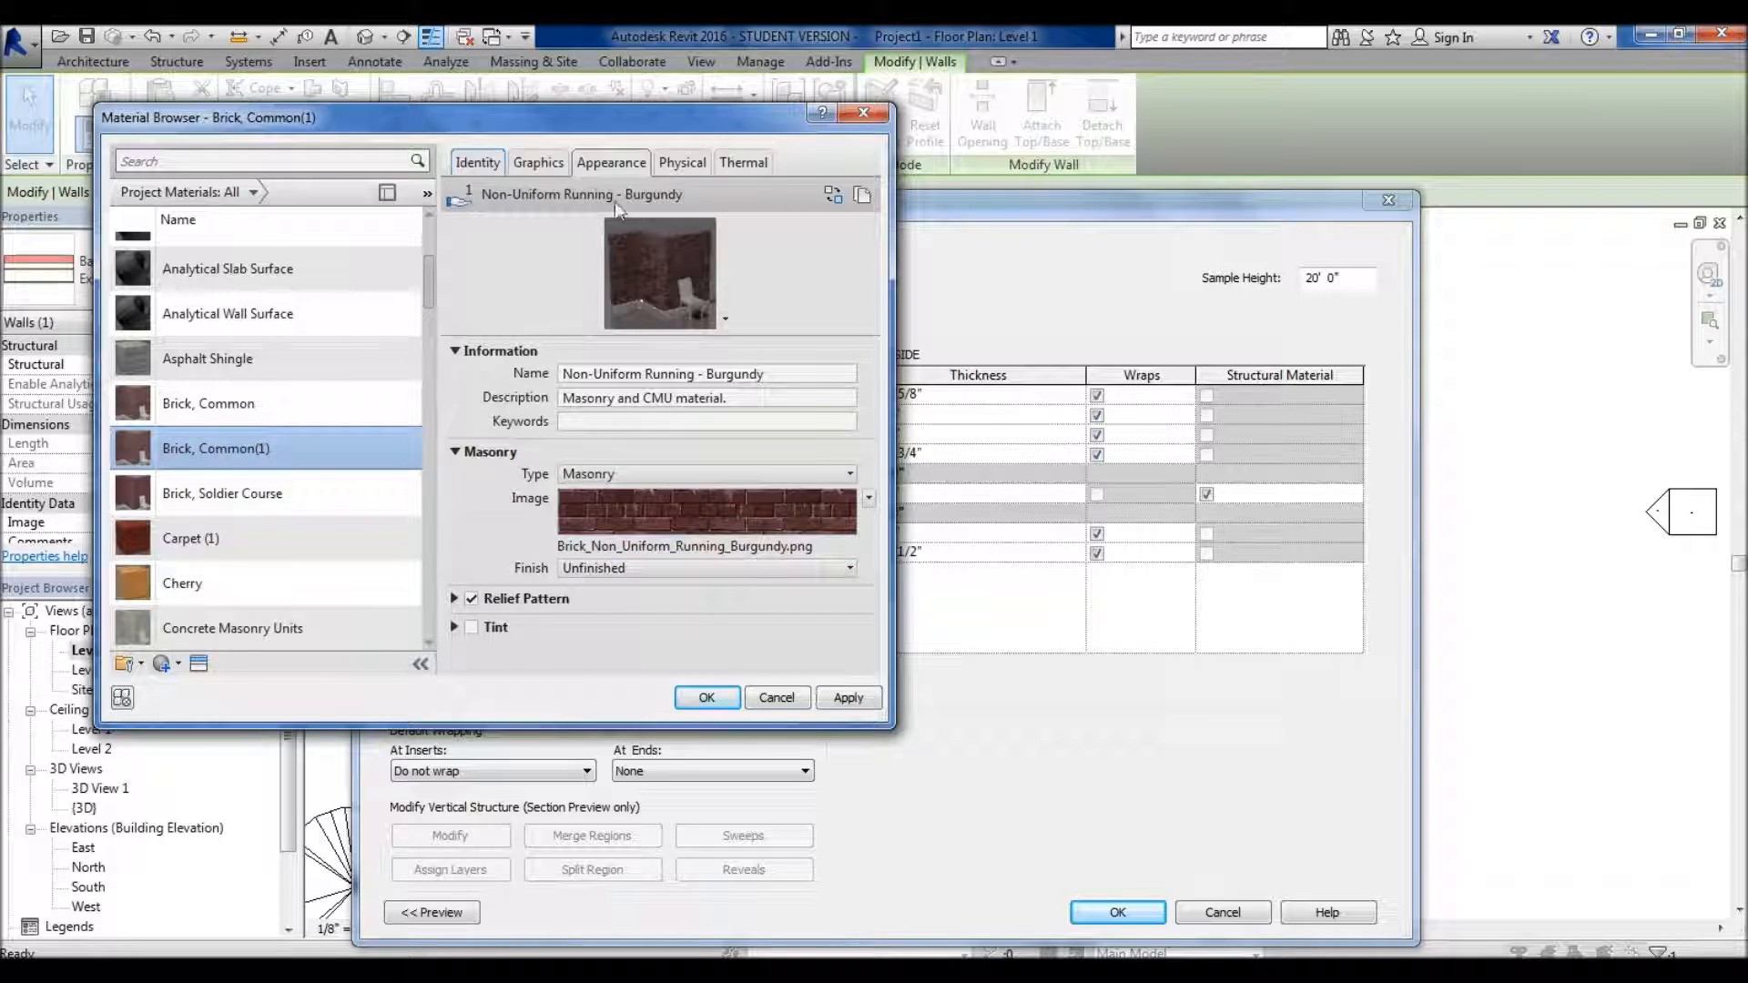
- Inspect the brick image's tint, mapping, offset, repeat and scale settings in the Texture Editor, then close it
{"action": "left_click", "coordinate": [649, 503]}
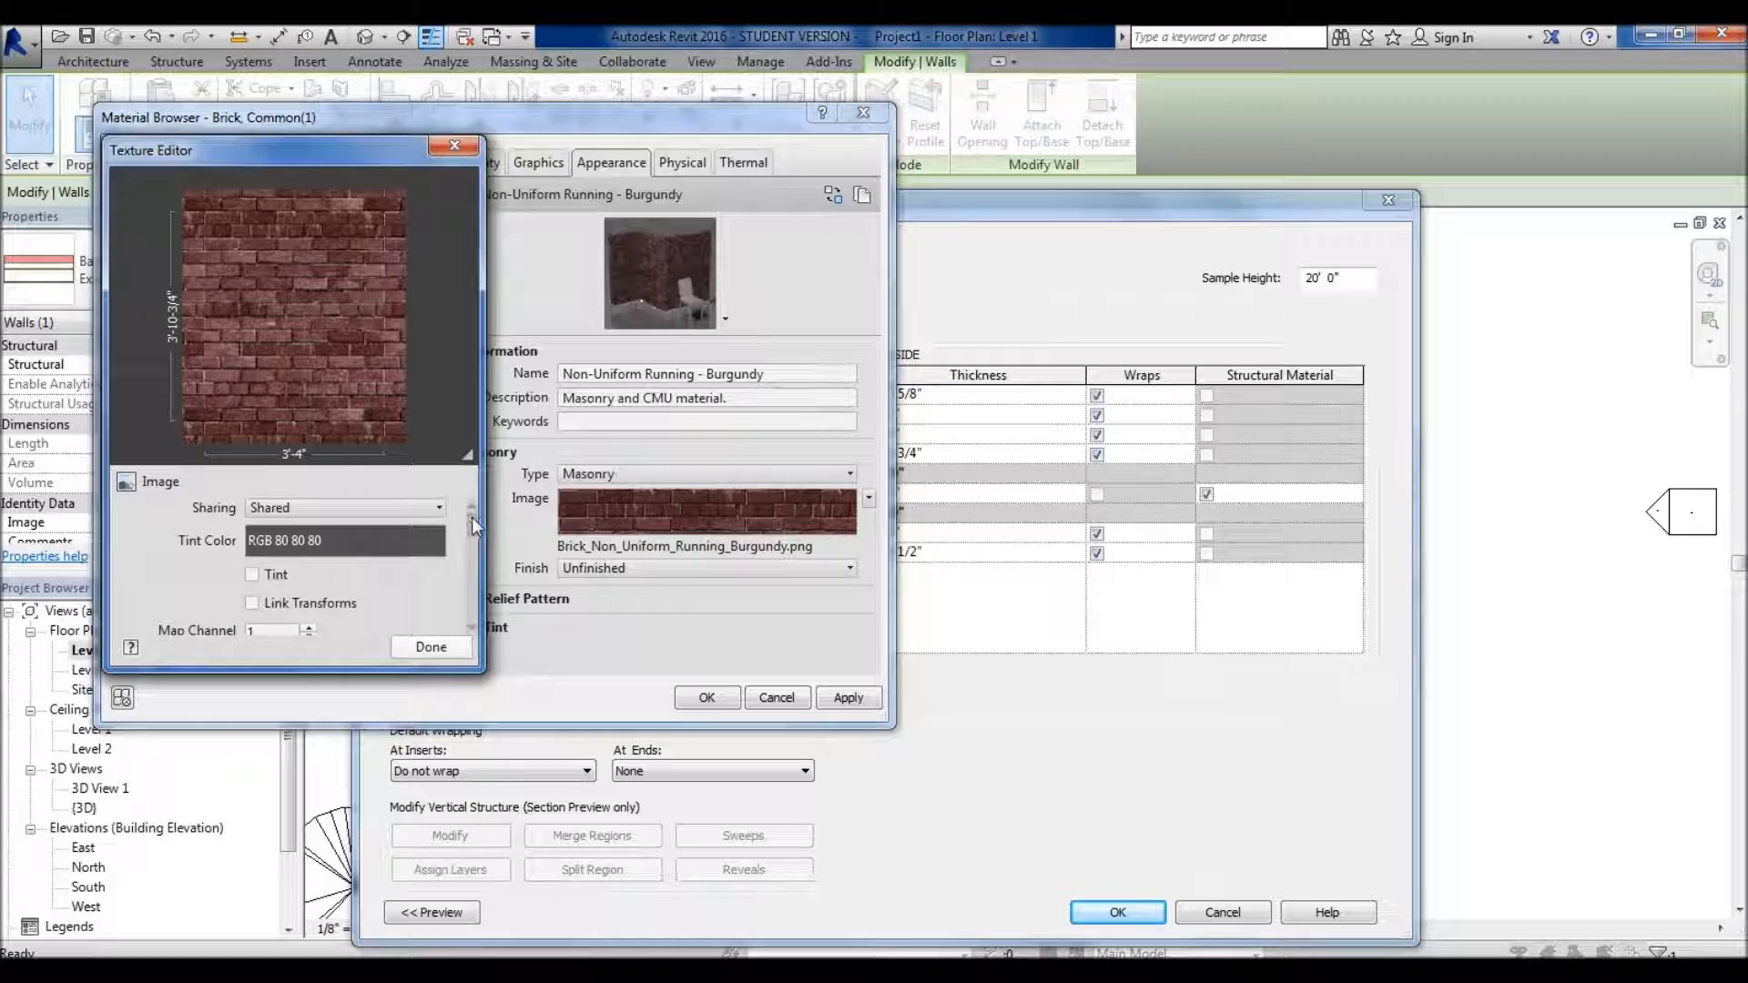
{"action": "left_click_drag", "start_coordinate": [473, 526], "coordinate": [477, 546]}
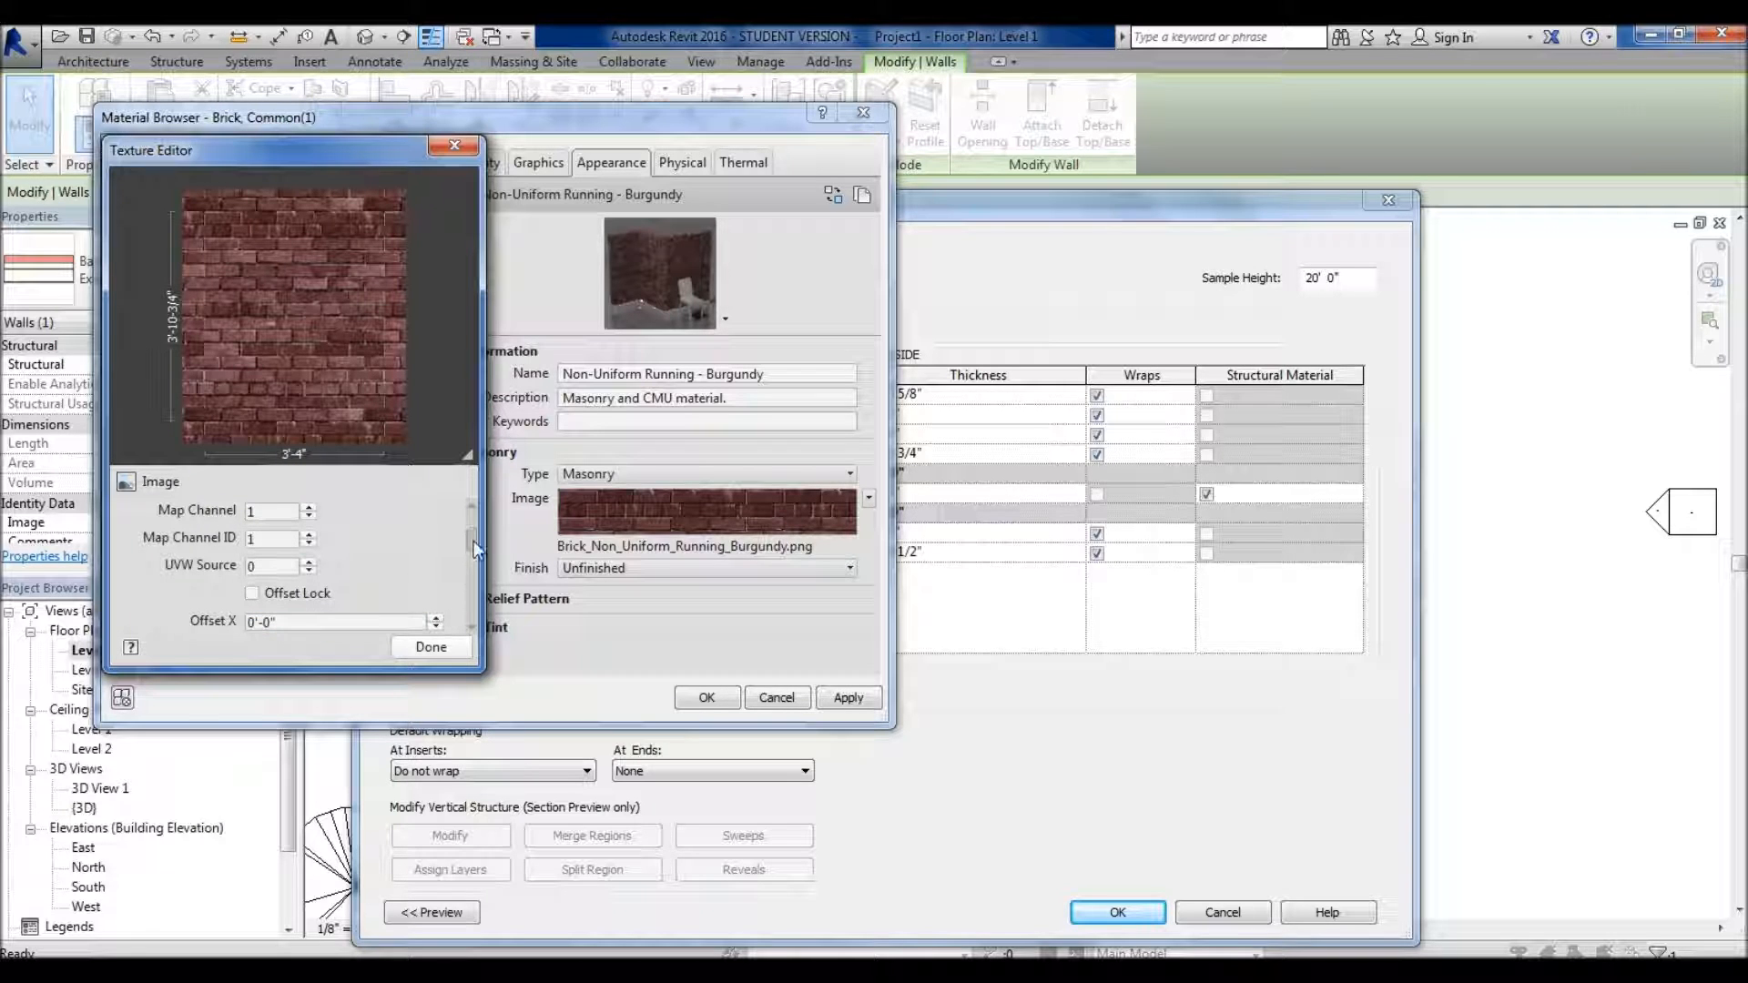
{"action": "left_click_drag", "start_coordinate": [474, 533], "coordinate": [470, 522]}
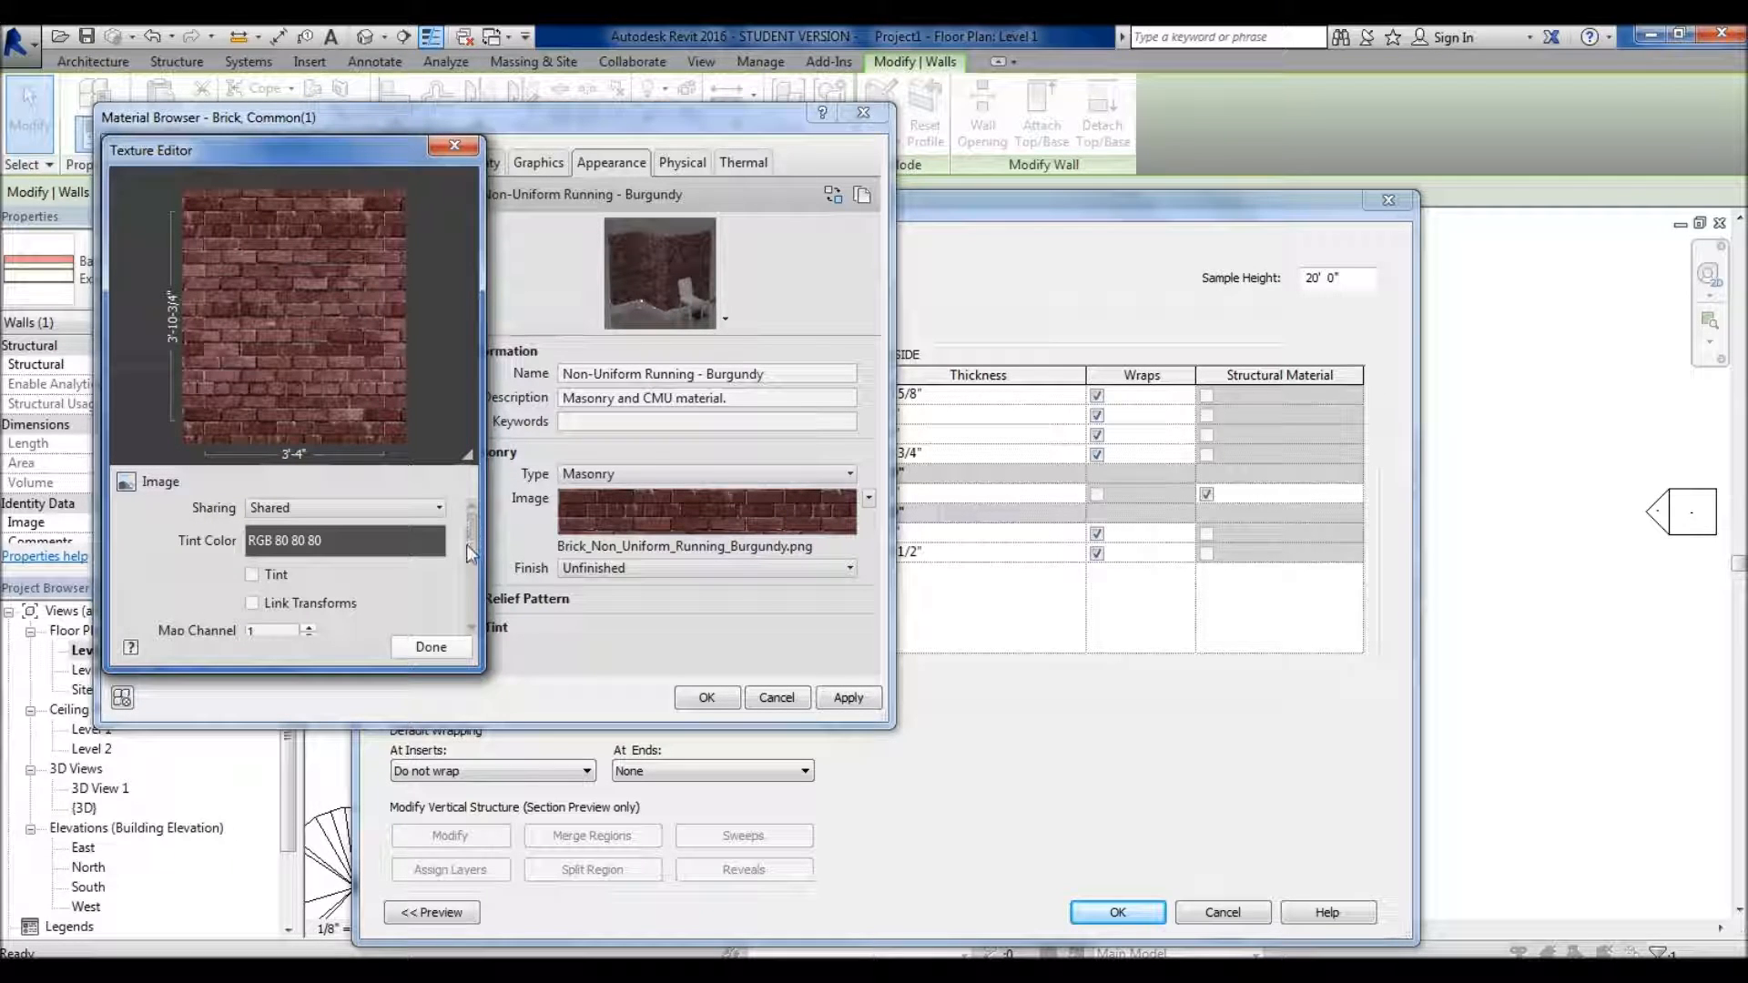
{"action": "left_click_drag", "start_coordinate": [472, 533], "coordinate": [467, 599]}
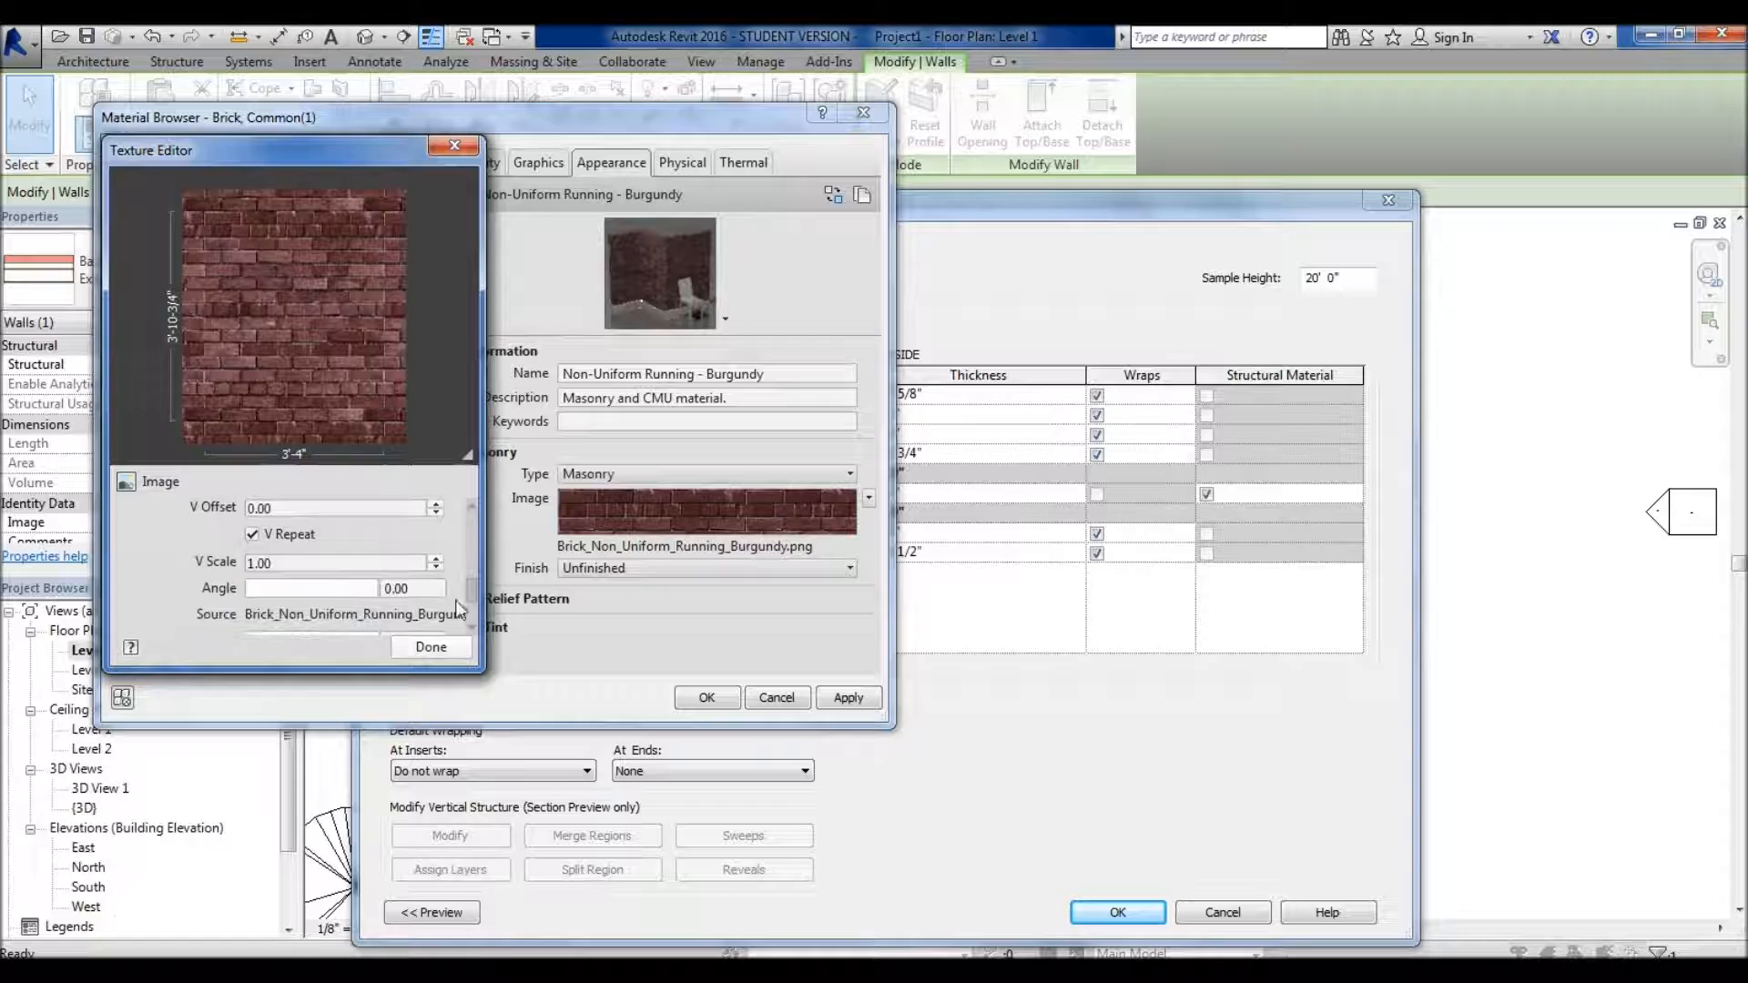
{"action": "left_click_drag", "start_coordinate": [472, 595], "coordinate": [470, 585]}
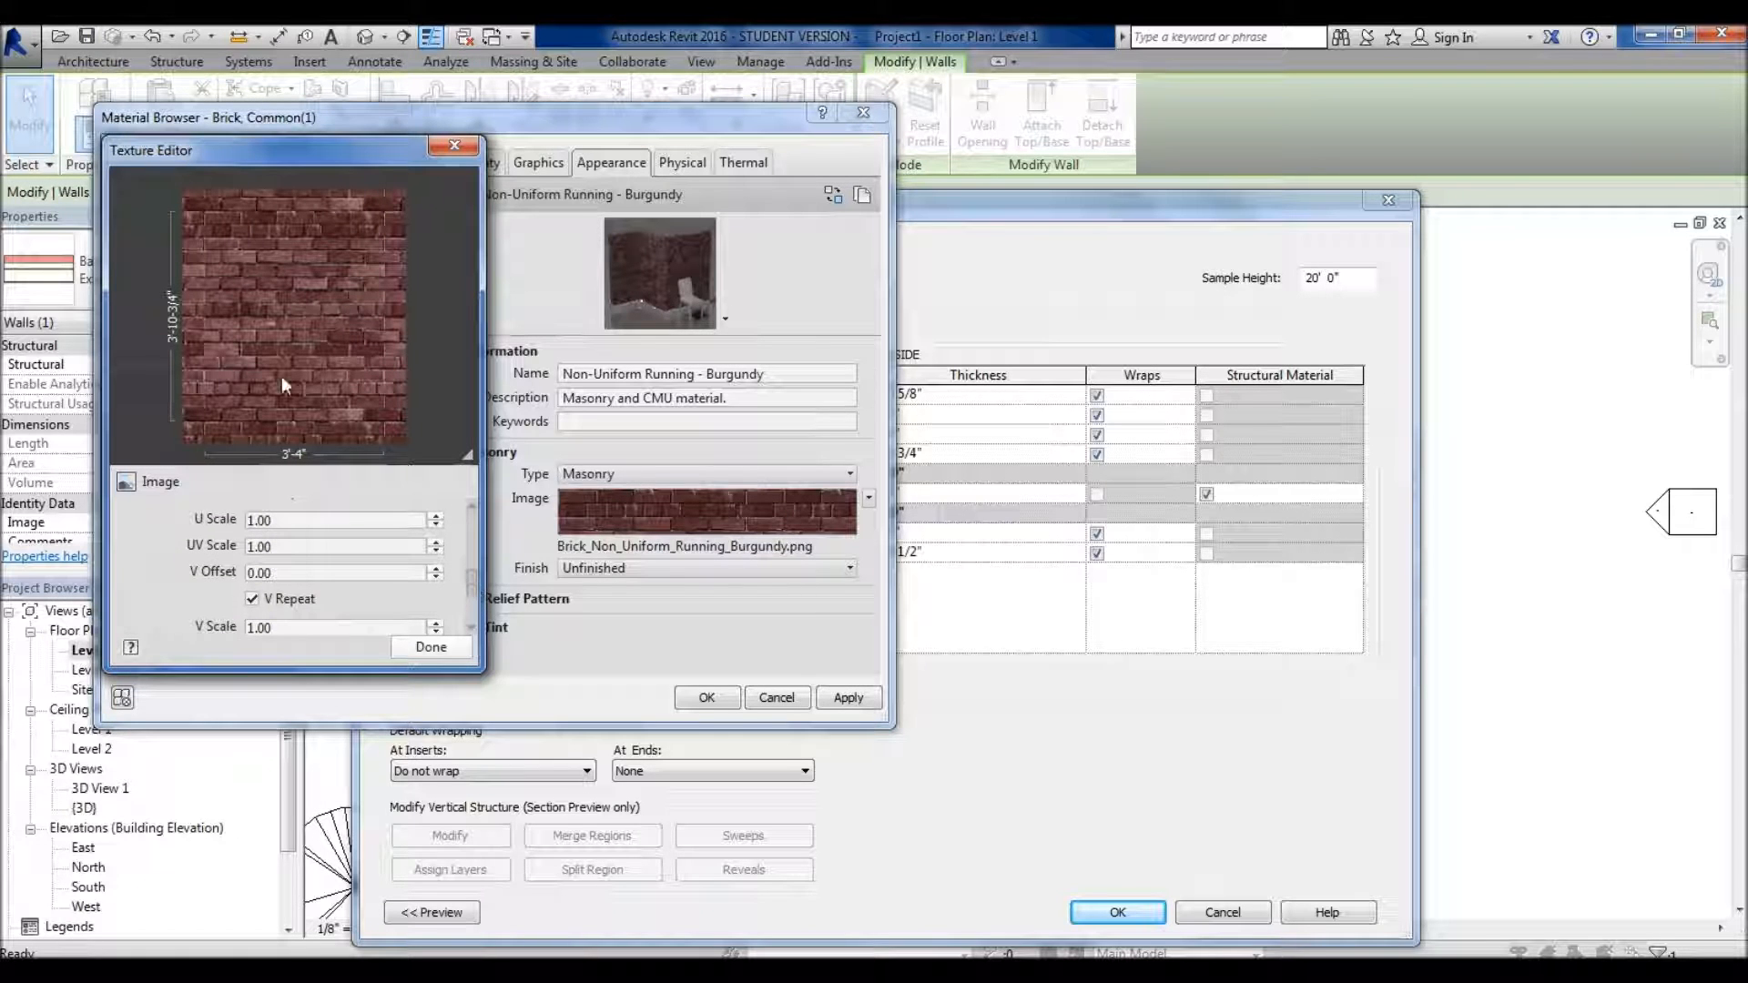
{"action": "left_click", "coordinate": [452, 649]}
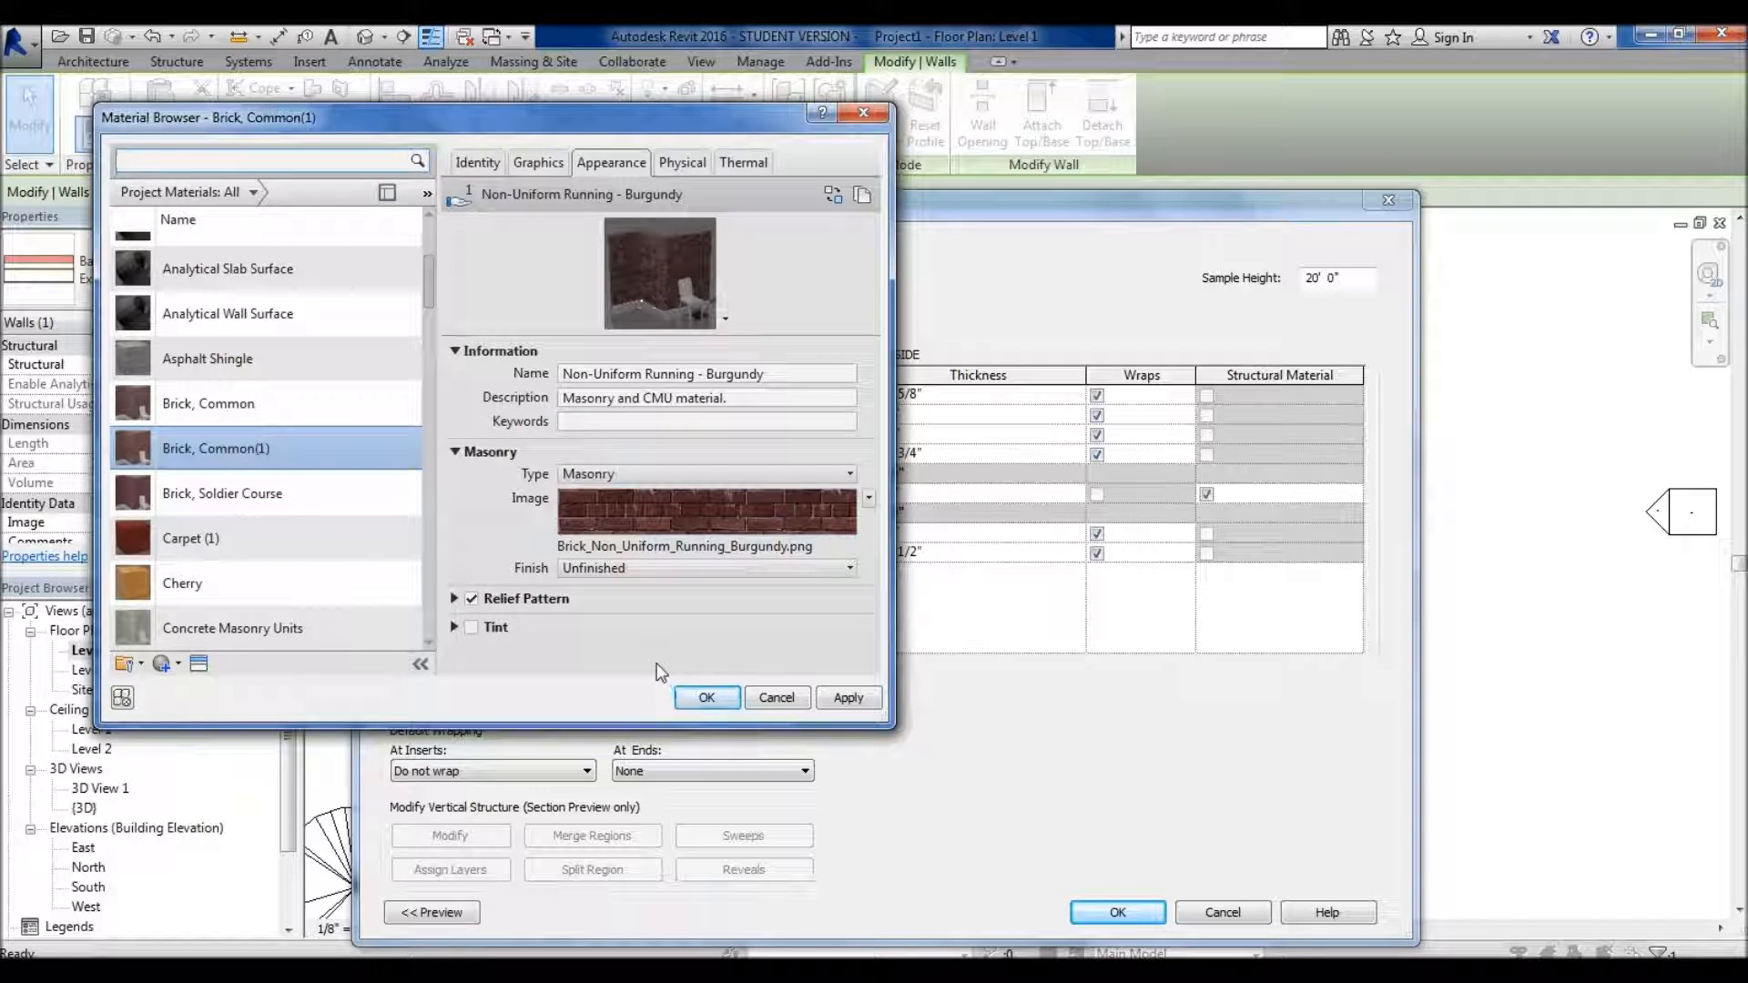
- Review the replacement image files, the finish options and the relief pattern settings of the brick appearance without changing them
{"action": "left_click", "coordinate": [762, 547]}
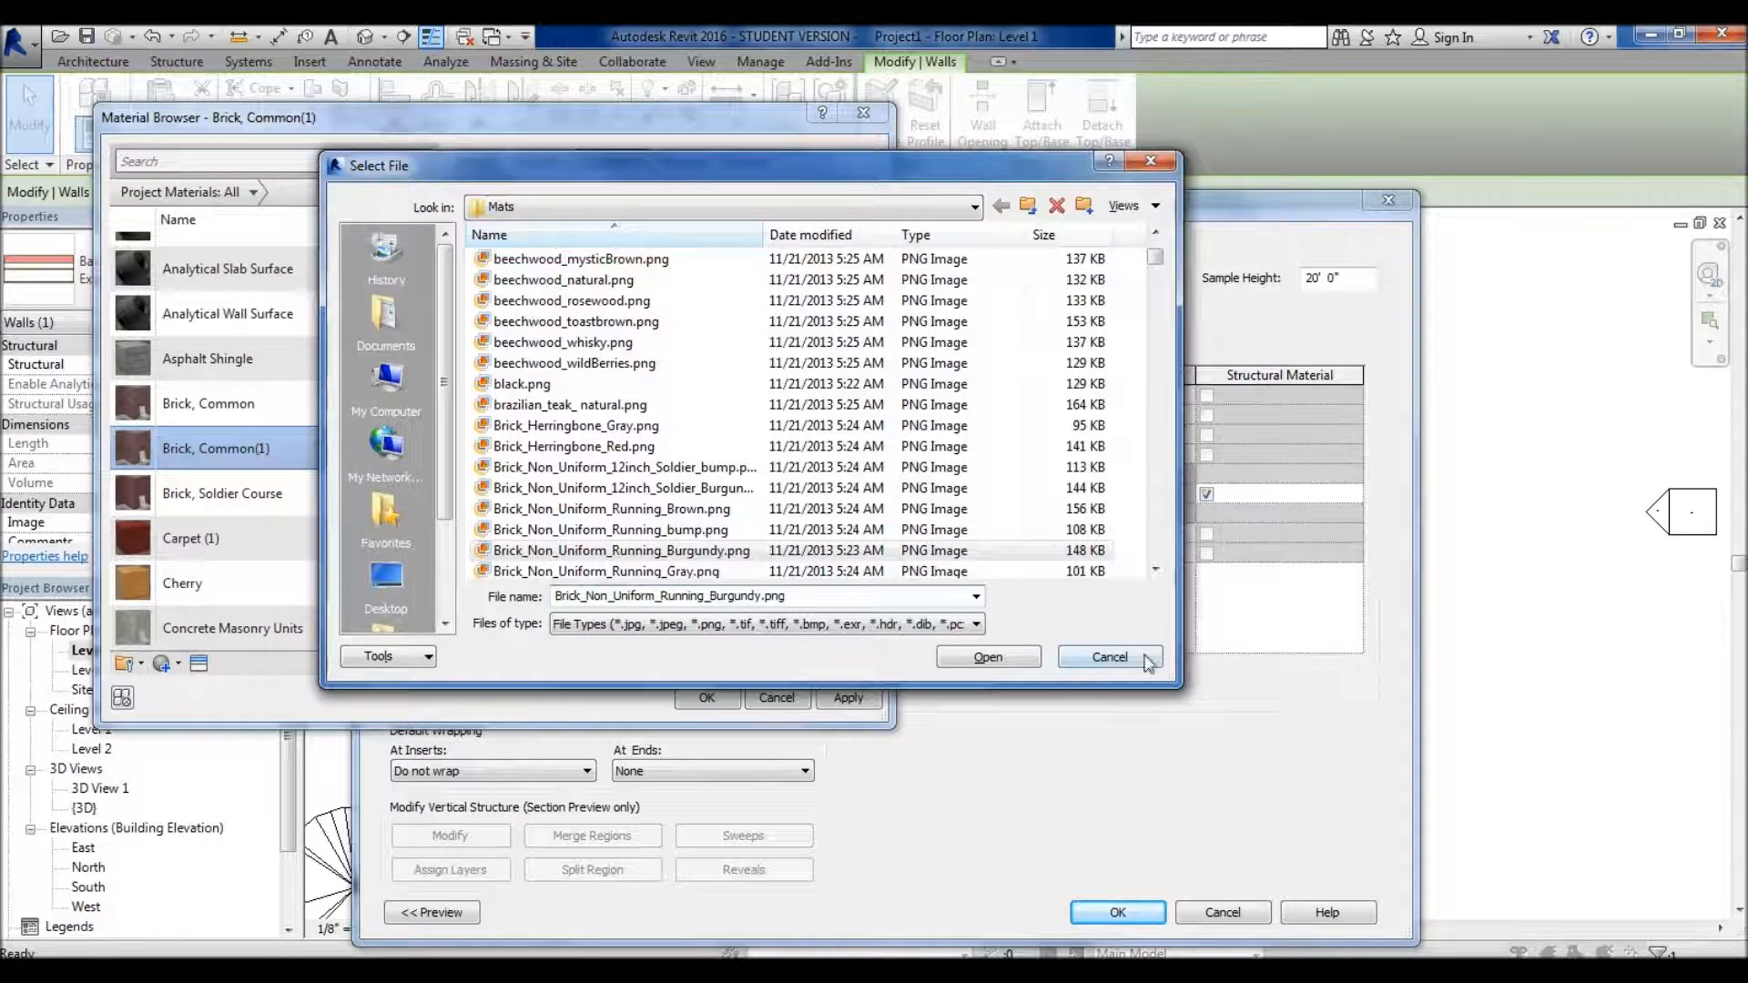
{"action": "left_click", "coordinate": [1110, 657]}
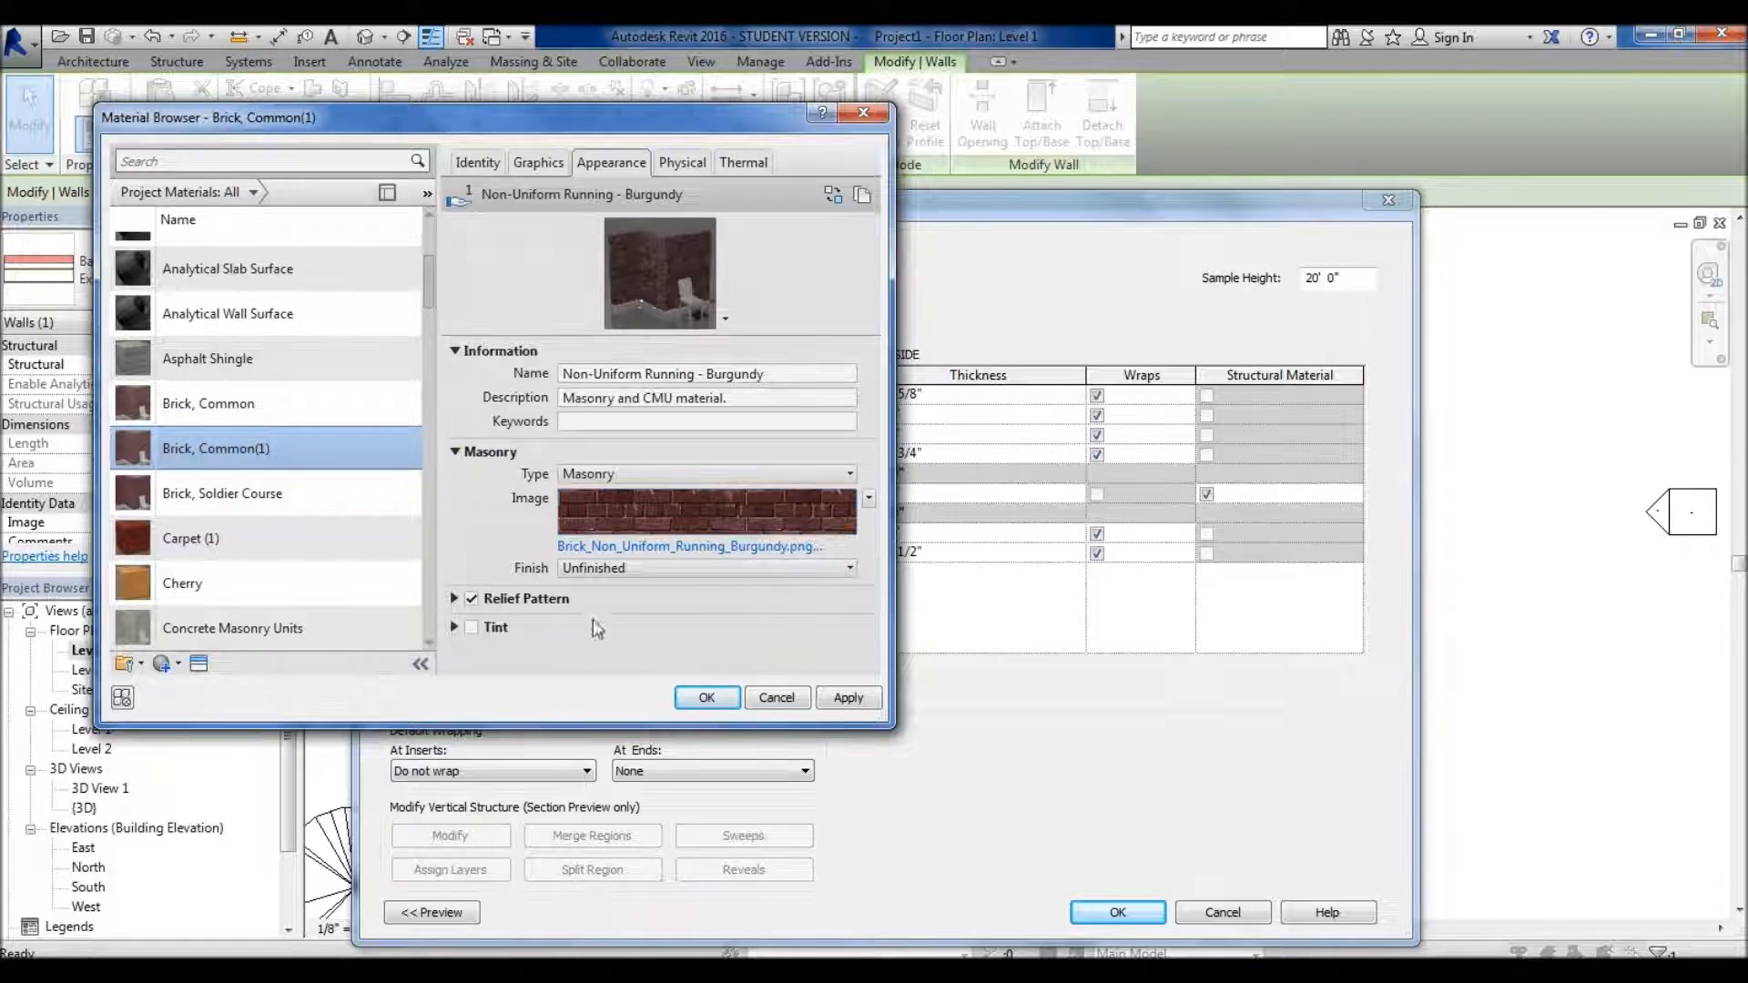
{"action": "left_click", "coordinate": [642, 568]}
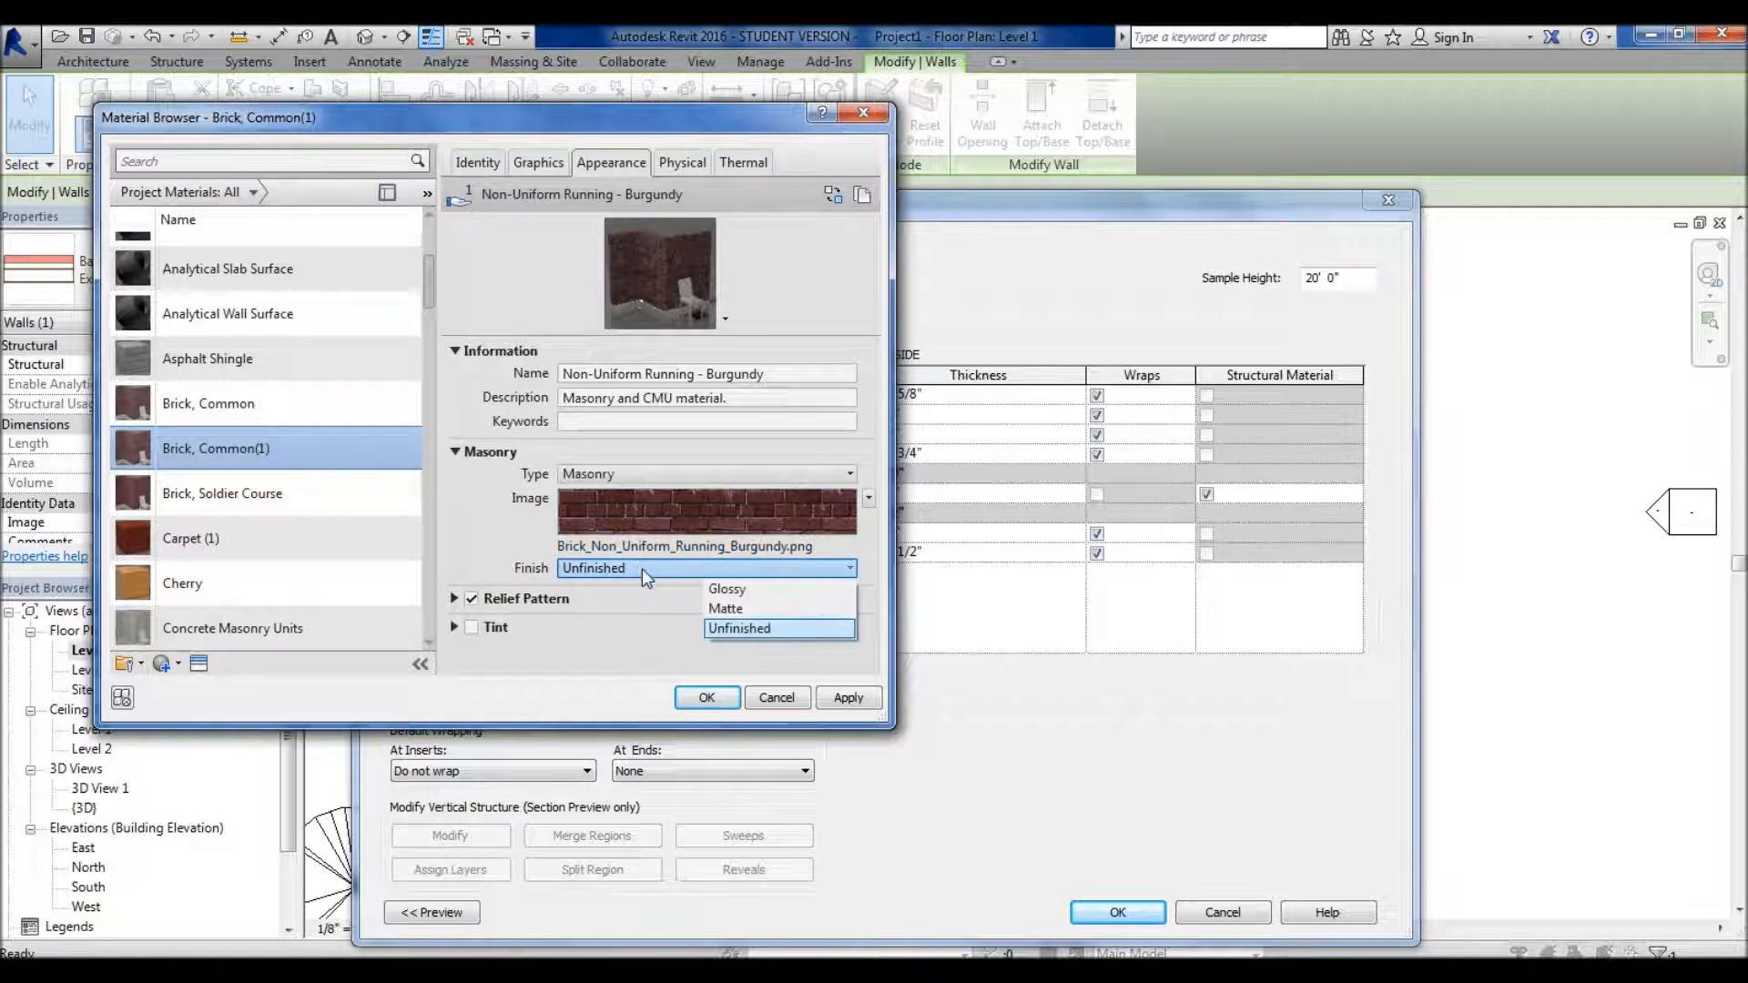
{"action": "left_click", "coordinate": [481, 523]}
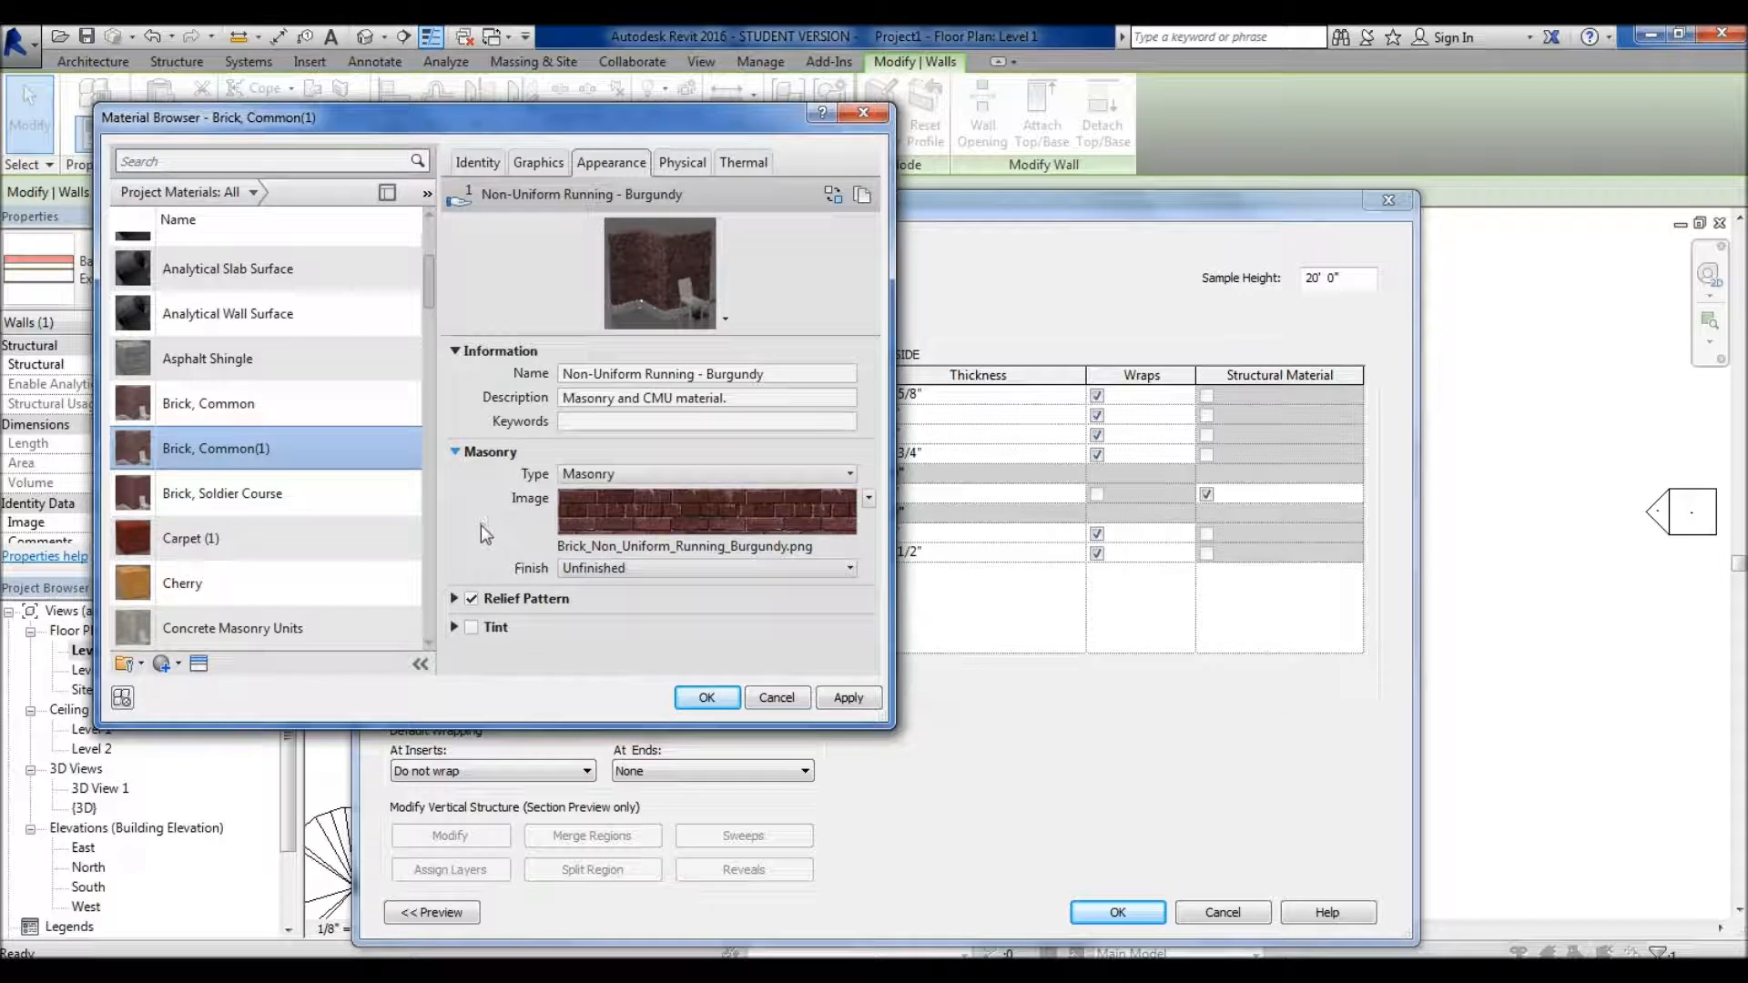
{"action": "left_click", "coordinate": [453, 599]}
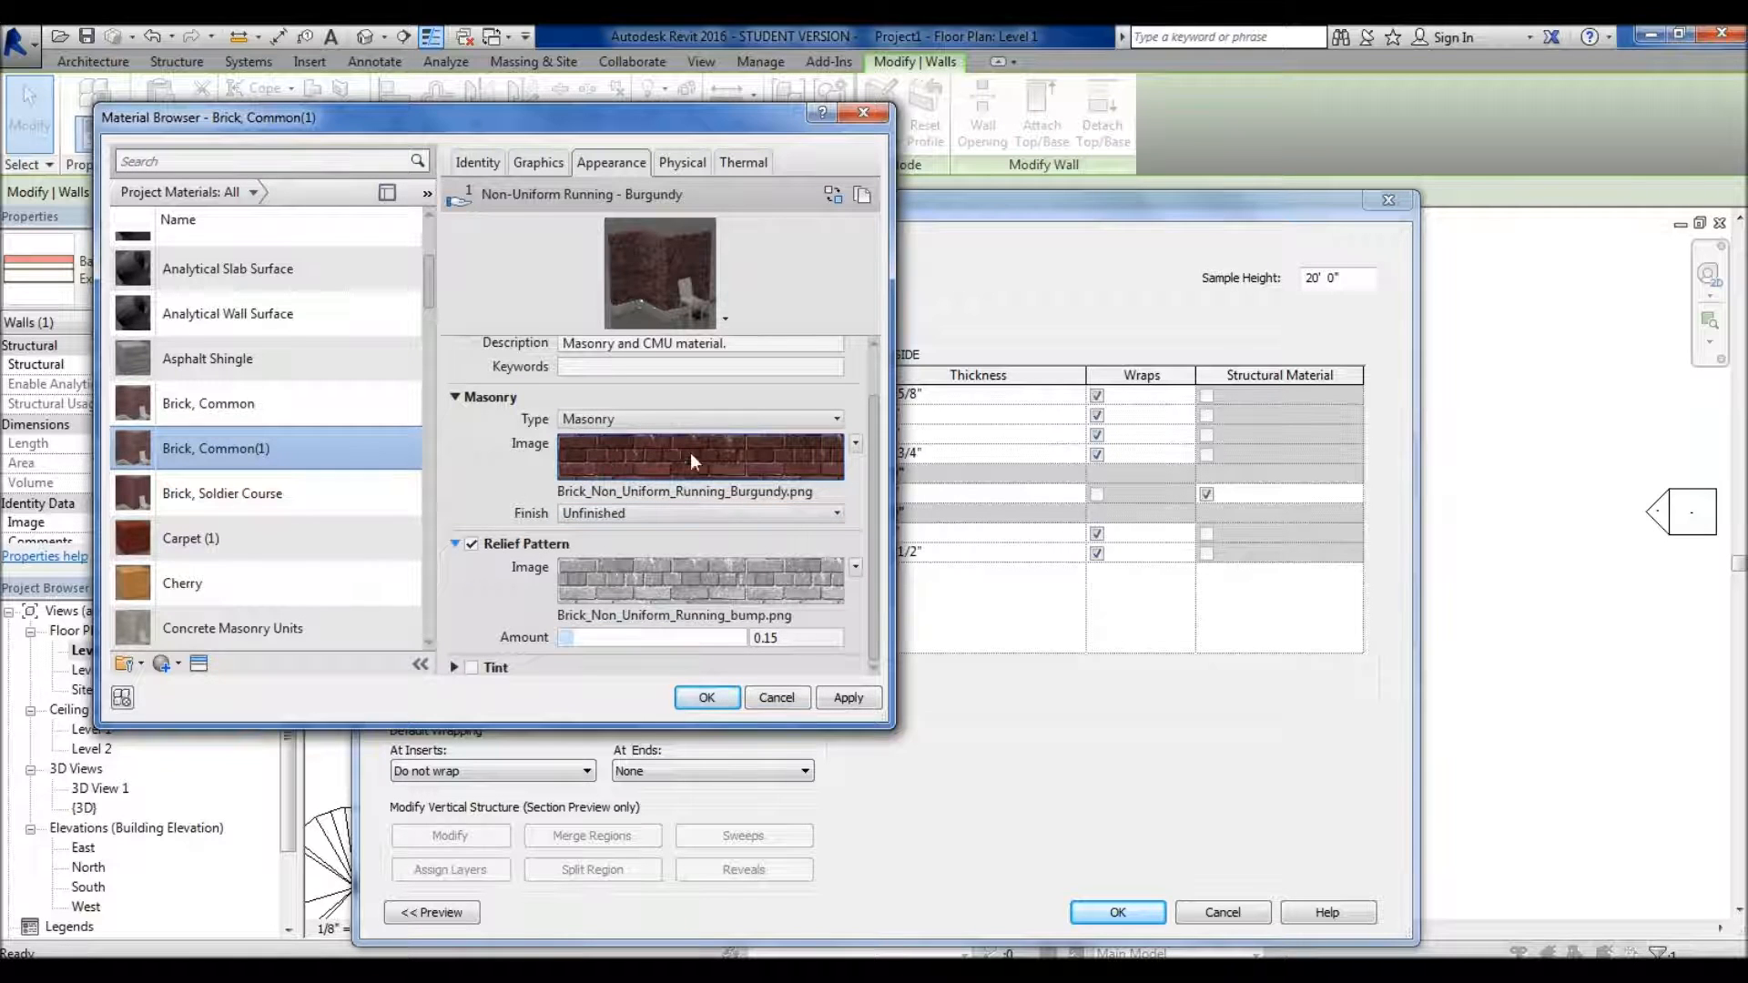
{"action": "mouse_move", "coordinate": [712, 473]}
{"action": "scroll", "coordinate": [783, 462], "scroll_direction": "up", "scroll_amount": 2}
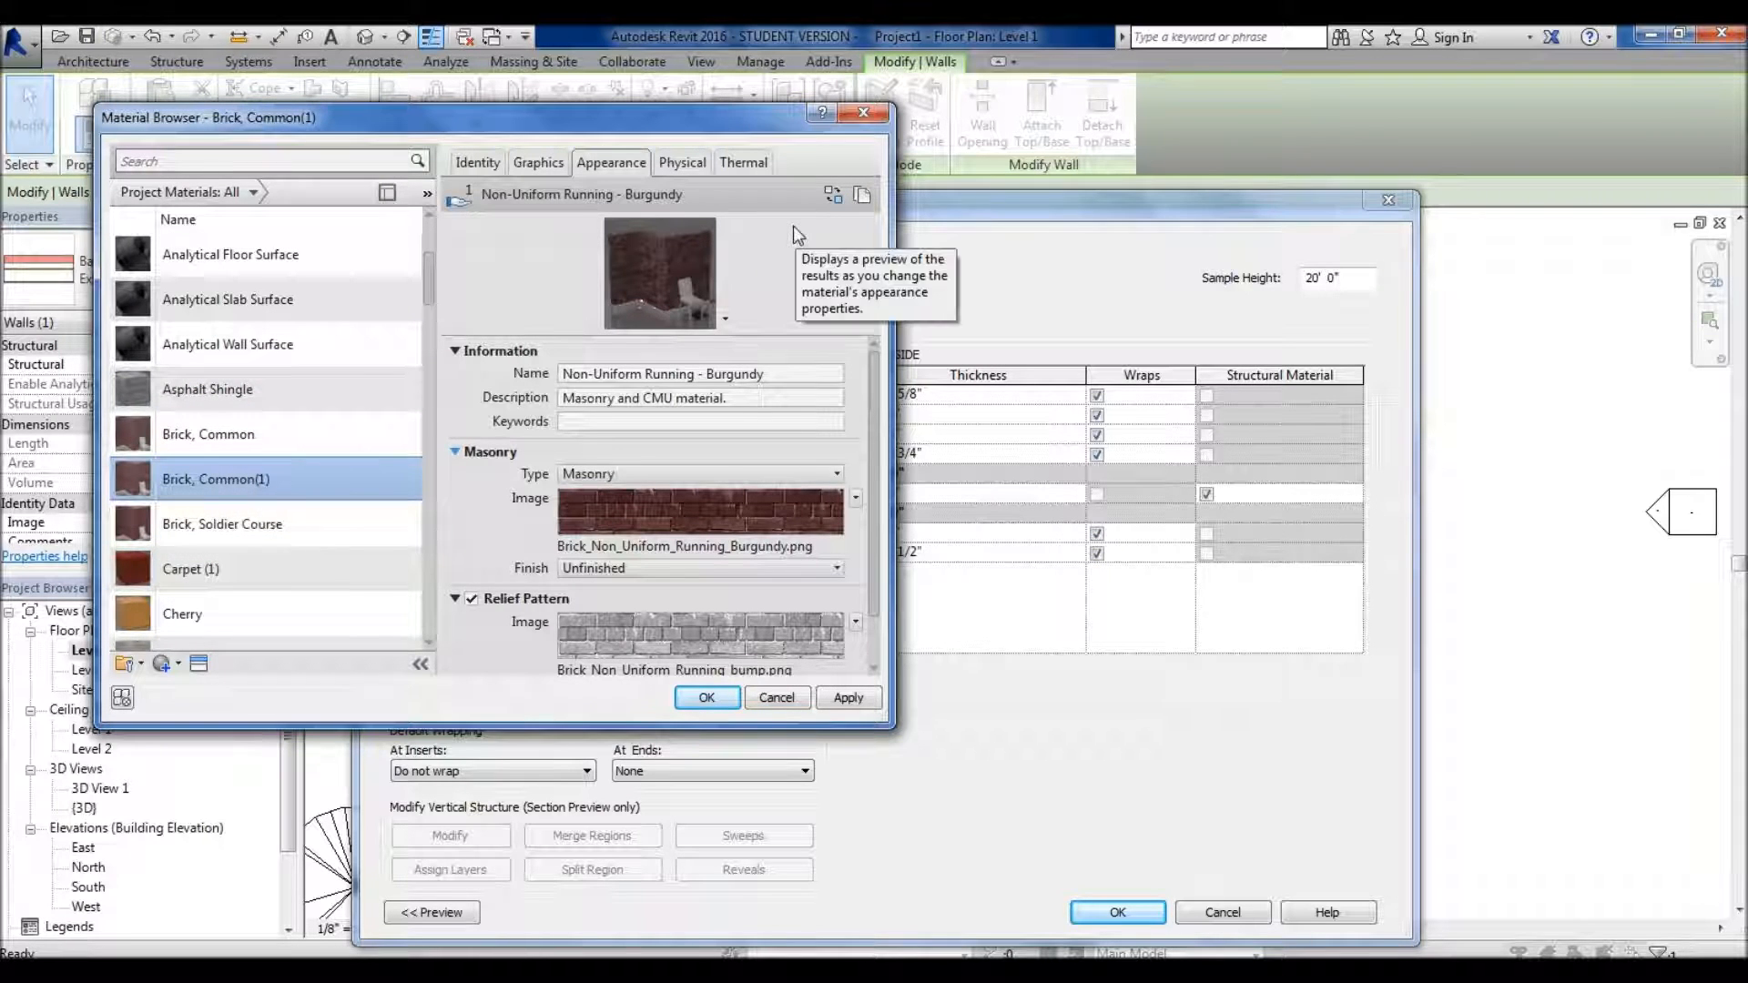
- Open the Asset Browser to replace the brick's appearance asset, and widen both its window and its library column
{"action": "left_click", "coordinate": [839, 195]}
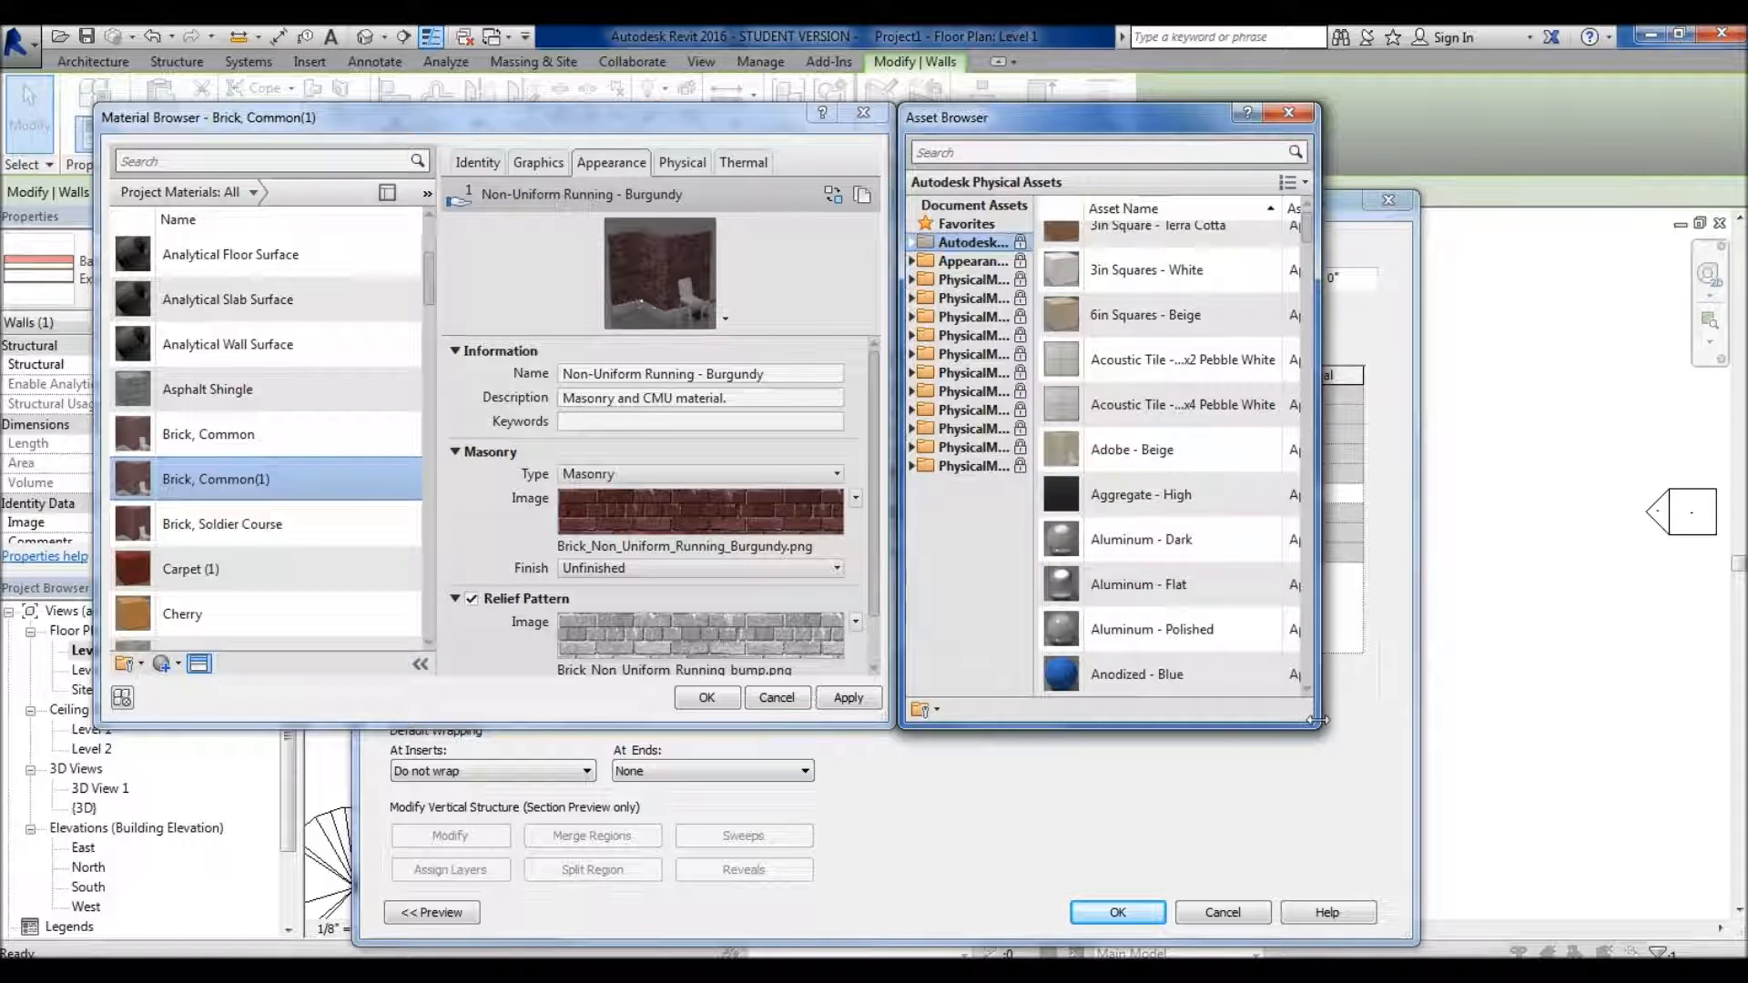
{"action": "left_click_drag", "start_coordinate": [1315, 715], "coordinate": [1616, 713]}
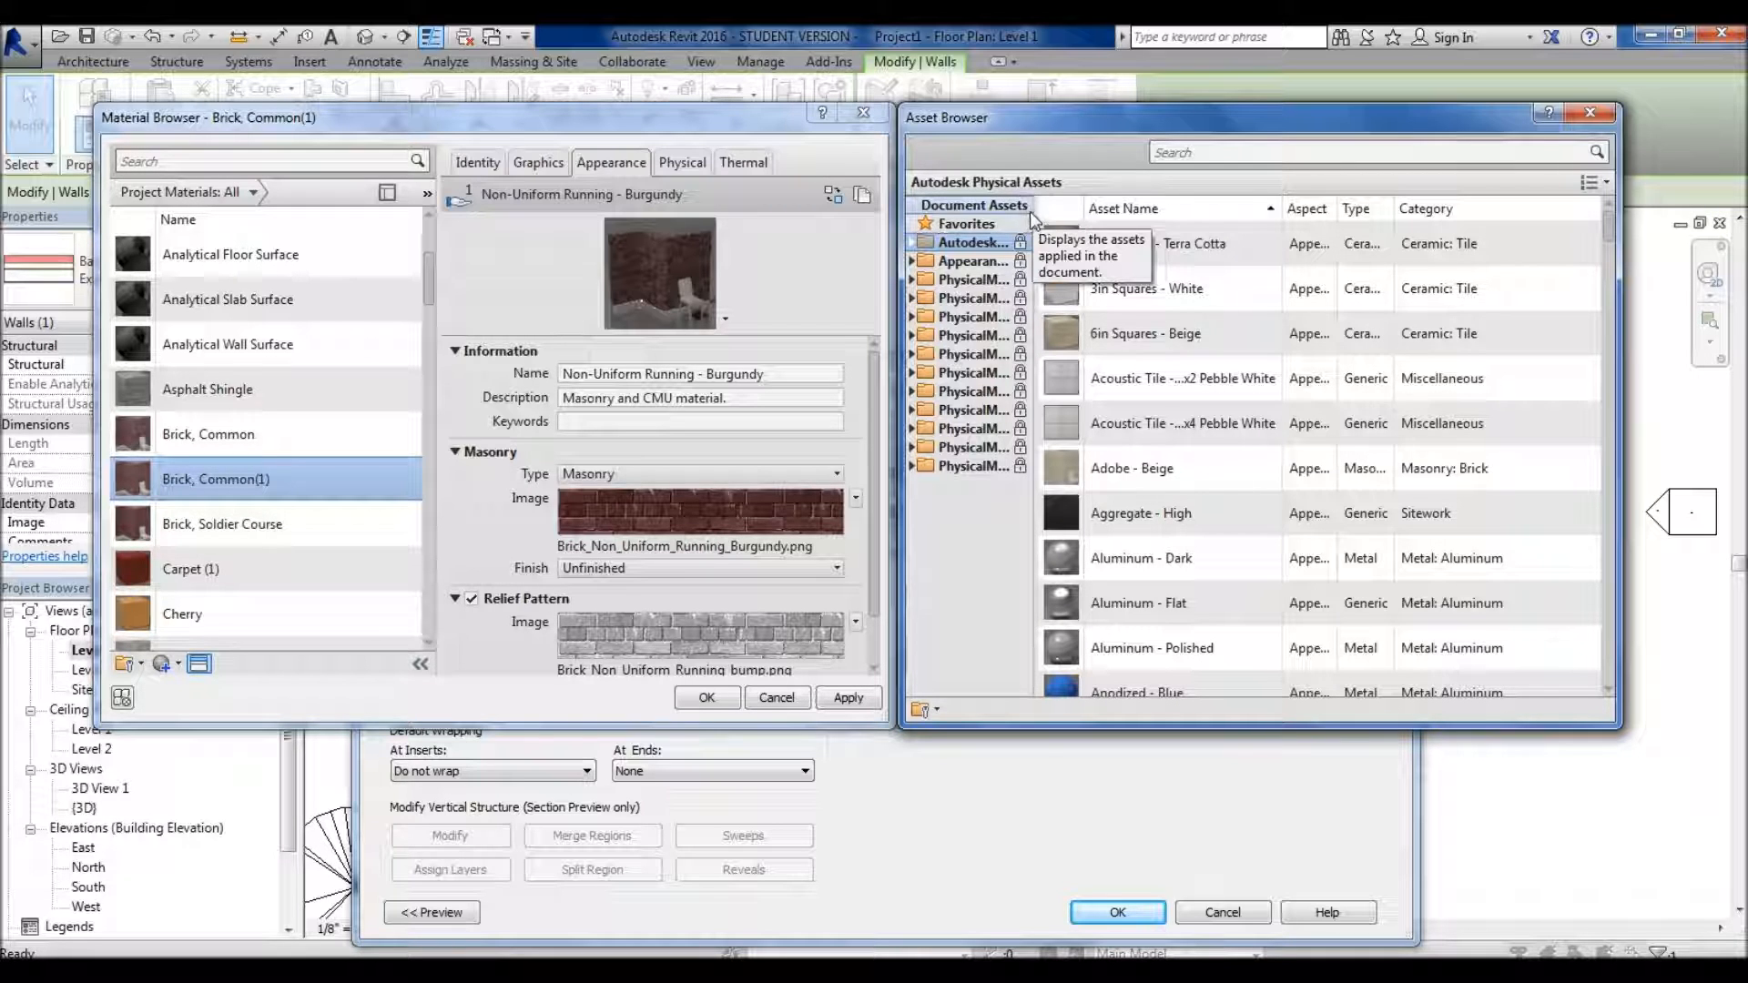
{"action": "left_click_drag", "start_coordinate": [1036, 199], "coordinate": [1185, 200]}
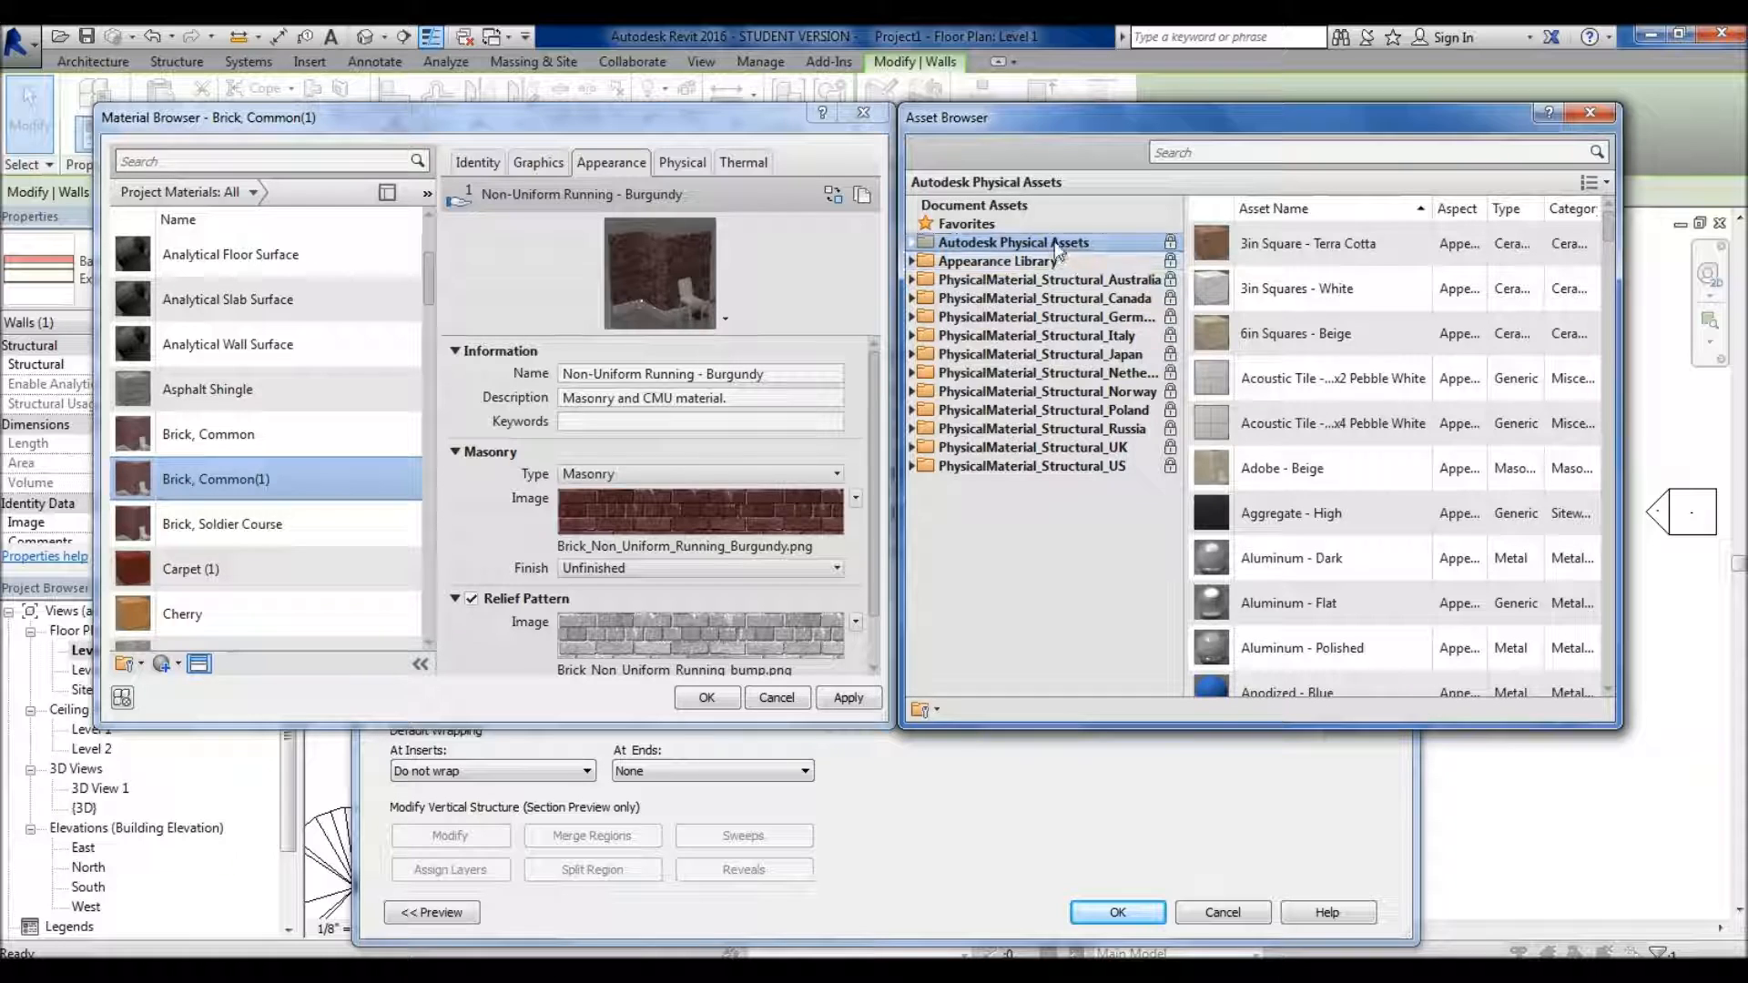
- Browse the Appearance Library and look through the whole Autodesk Physical Assets list
{"action": "left_click", "coordinate": [996, 261]}
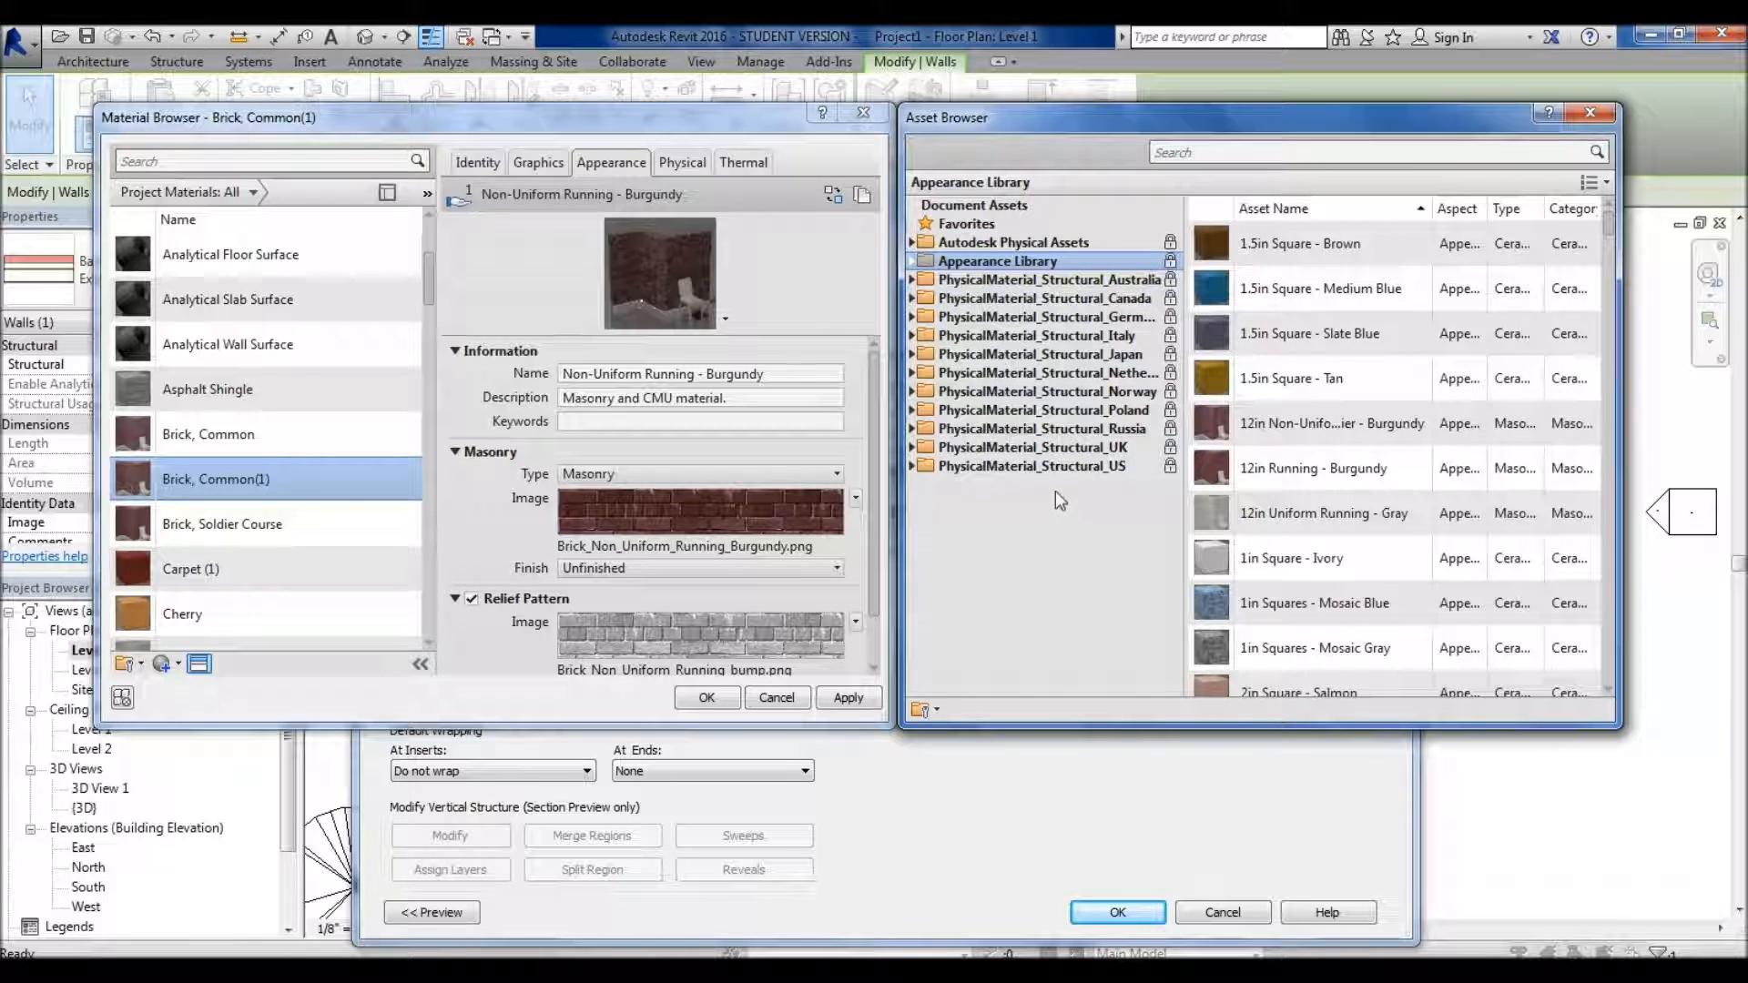
{"action": "left_click", "coordinate": [1045, 244]}
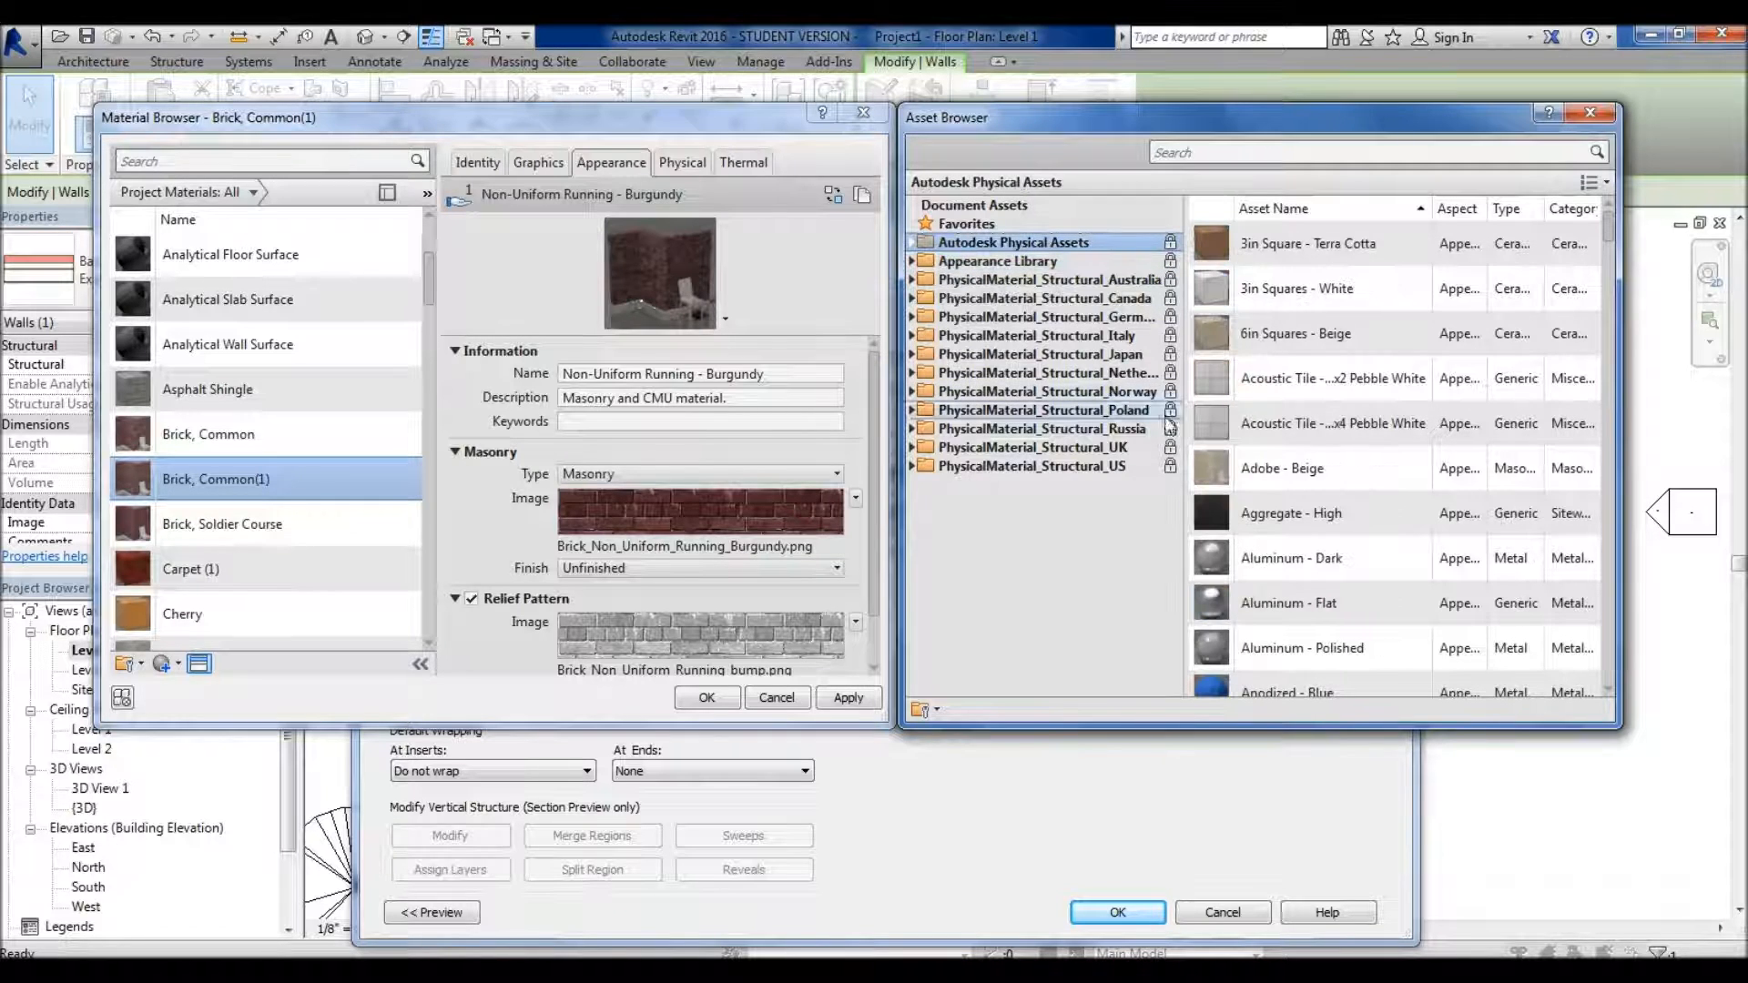
{"action": "left_click_drag", "start_coordinate": [1608, 227], "coordinate": [1579, 544]}
{"action": "scroll", "coordinate": [1568, 478], "scroll_direction": "down", "scroll_amount": 15}
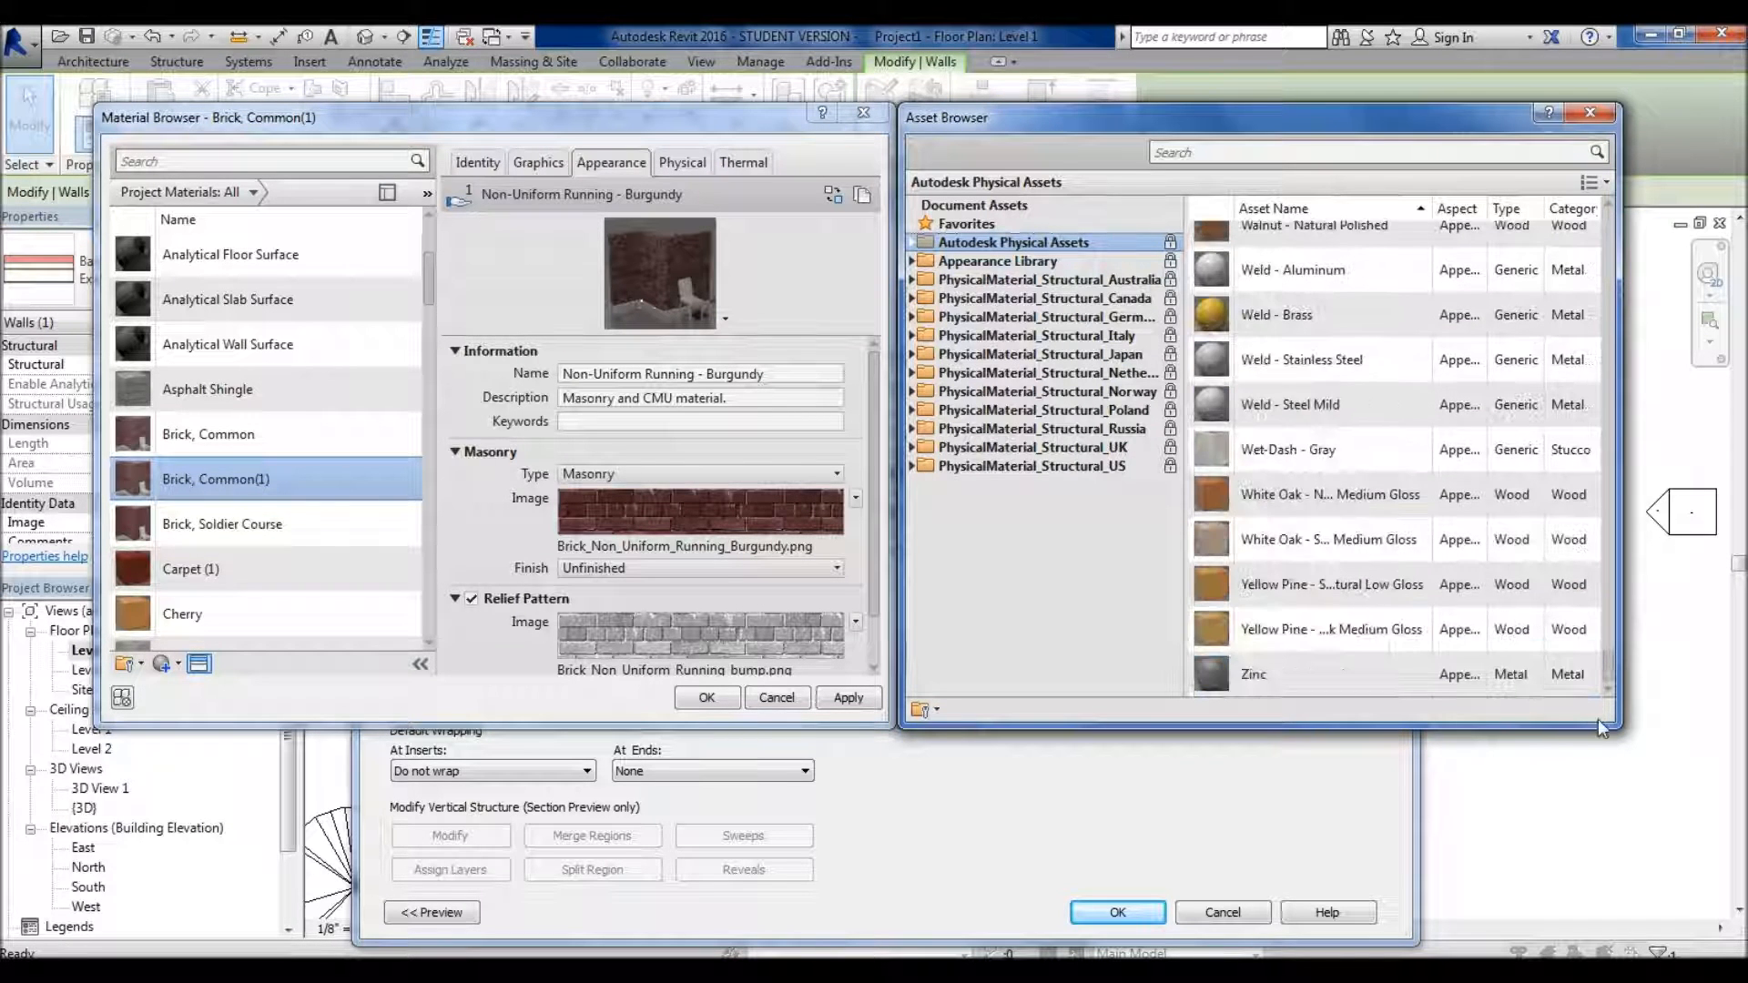
- Search the assets for "brick" and browse the matches in Autodesk Physical Assets and the Appearance Library
{"action": "left_click", "coordinate": [1251, 151]}
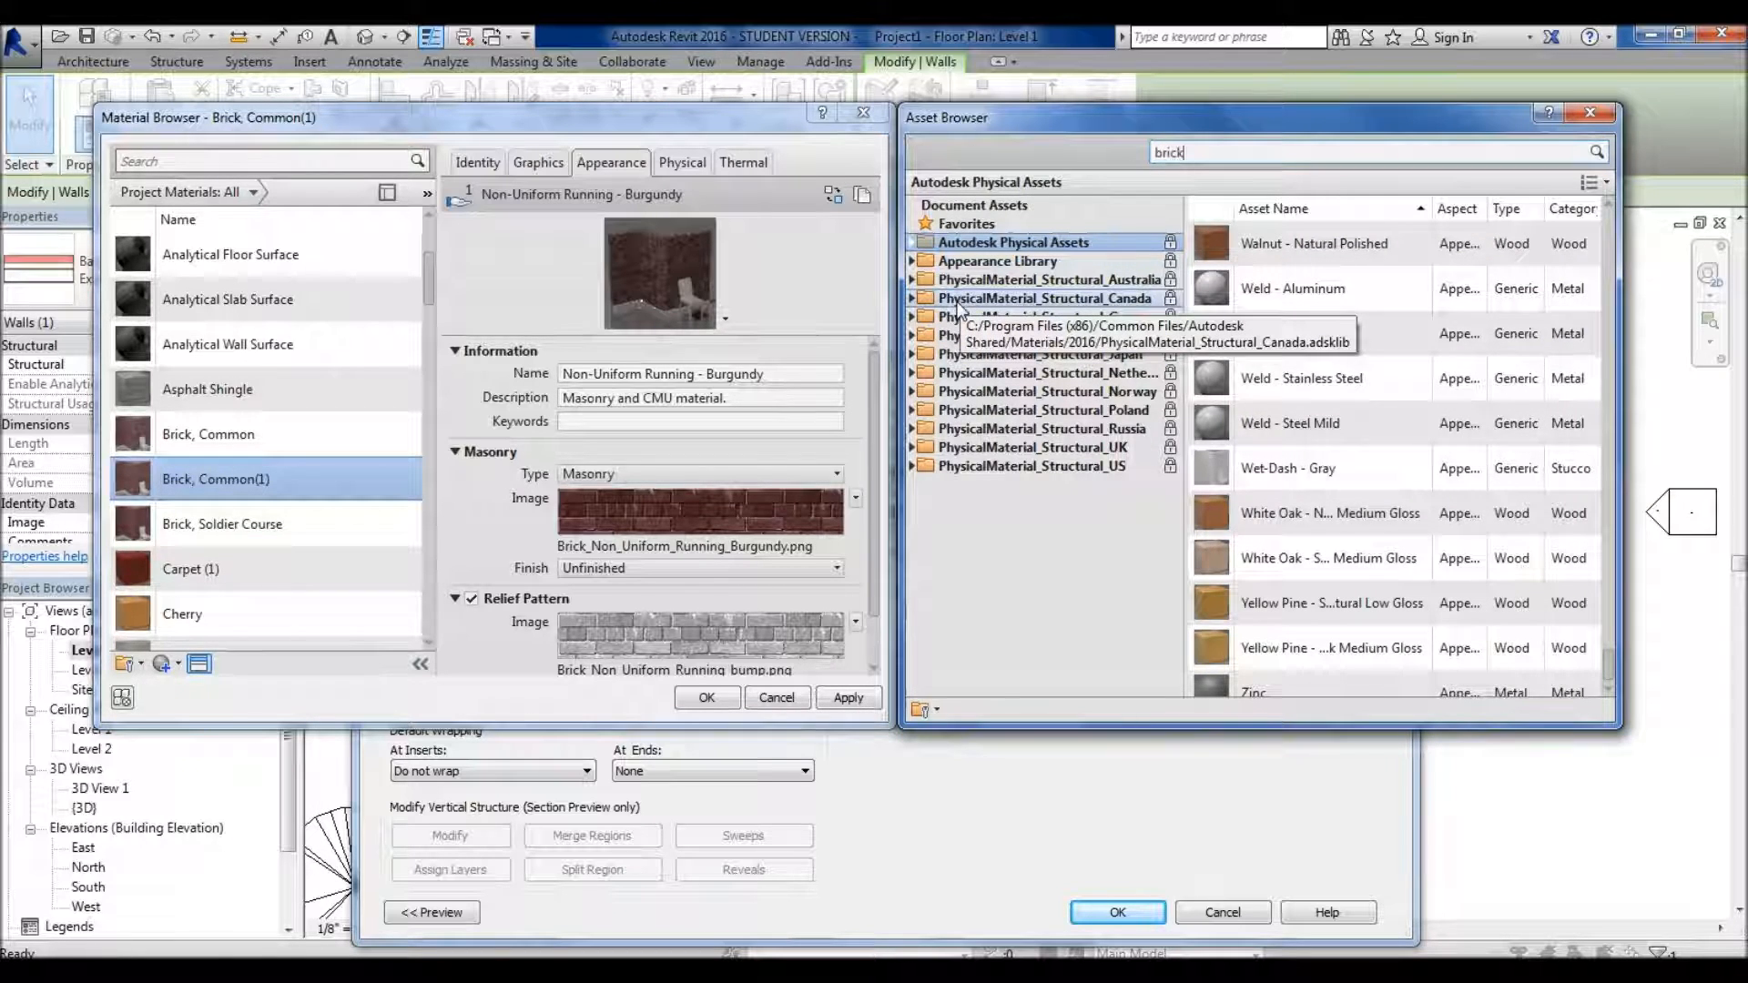
{"action": "key", "text": "Return"}
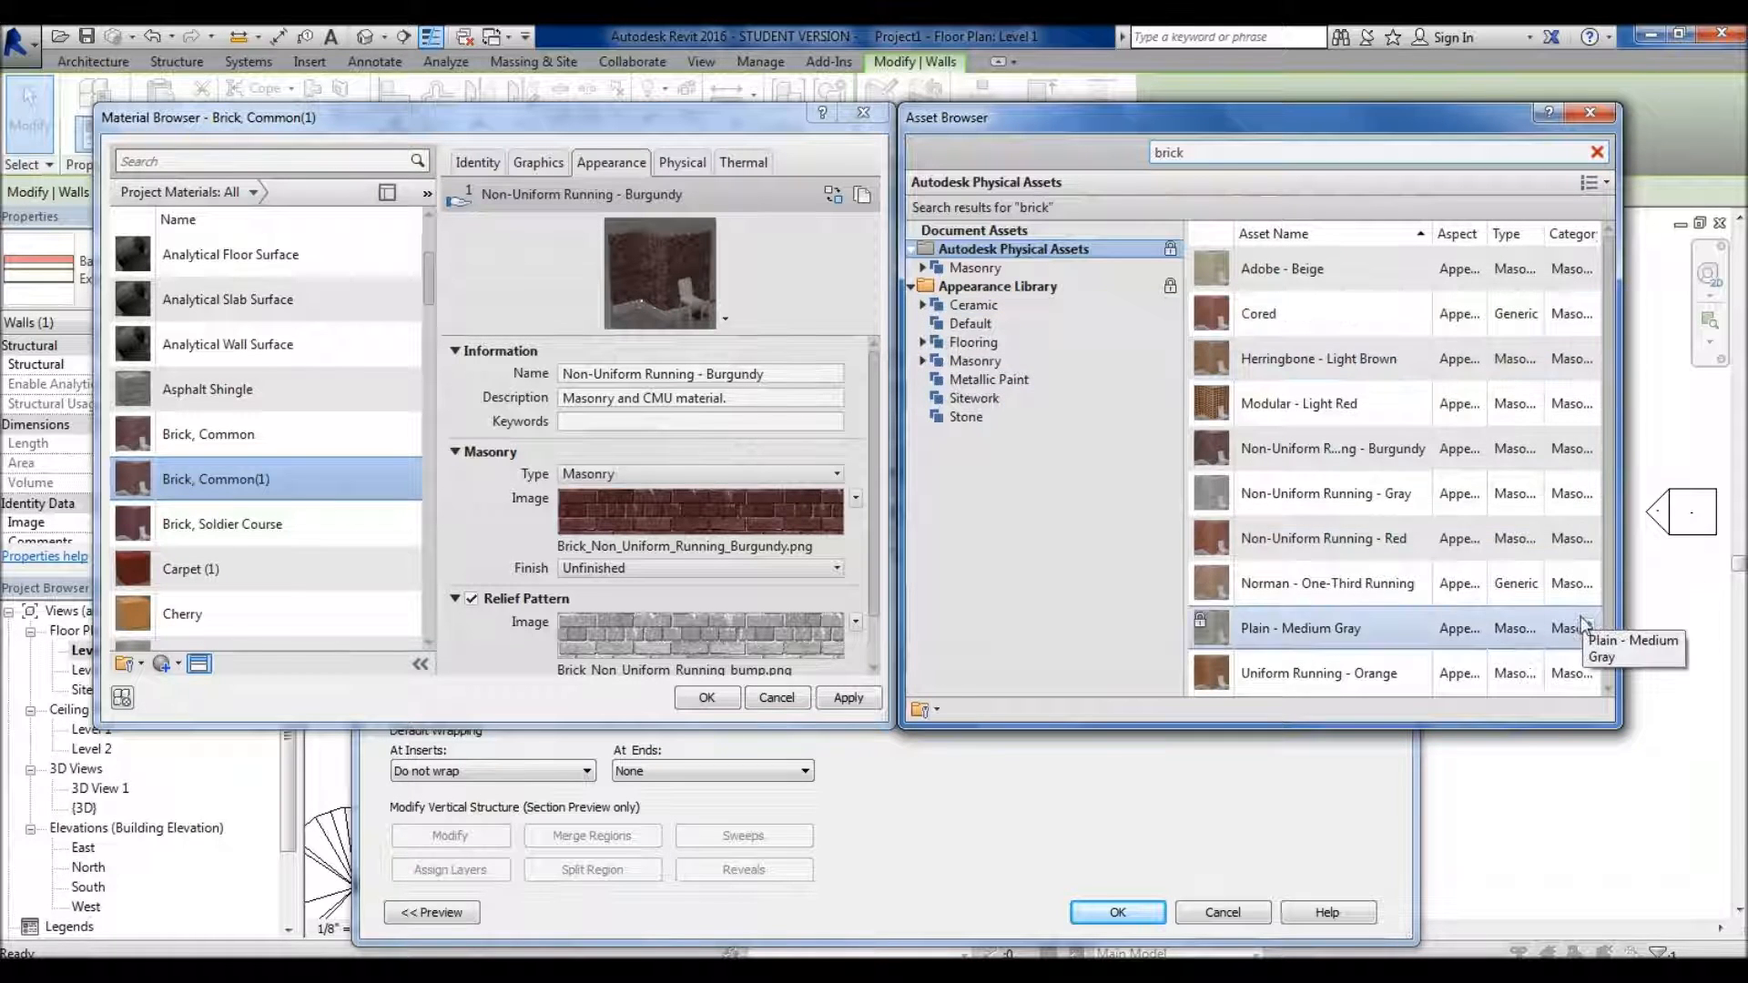
{"action": "left_click_drag", "start_coordinate": [1613, 597], "coordinate": [1609, 413]}
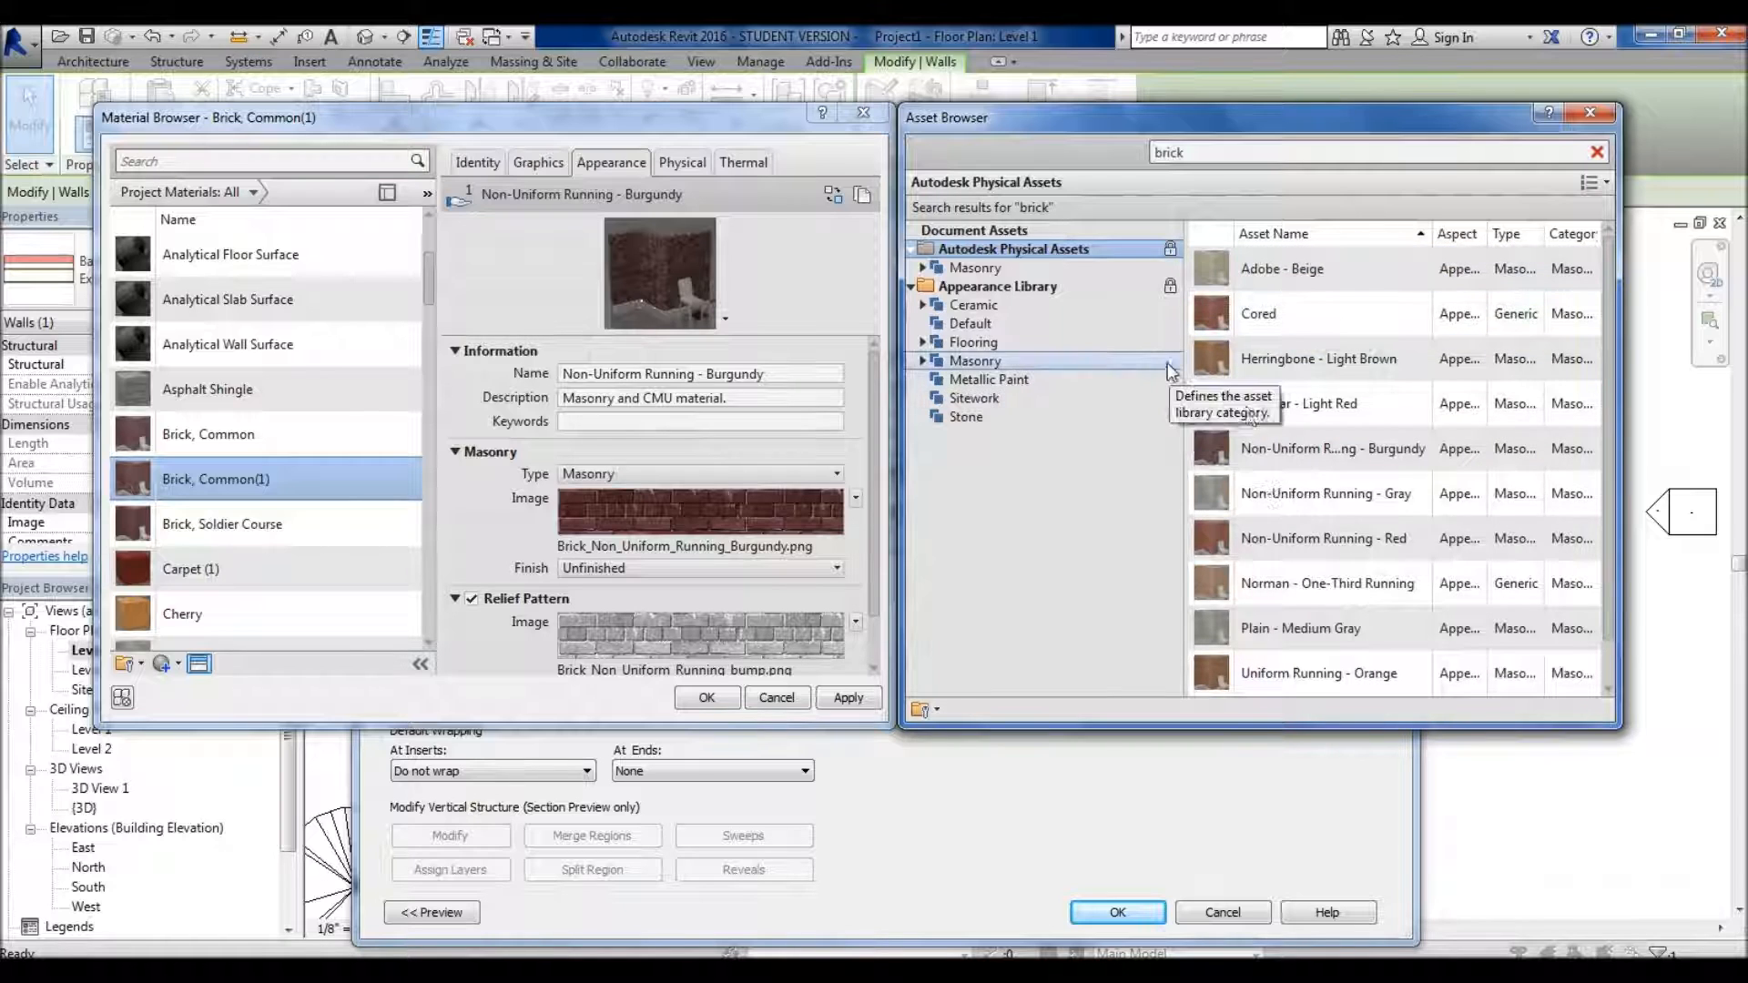
{"action": "left_click", "coordinate": [979, 305]}
{"action": "left_click", "coordinate": [961, 251]}
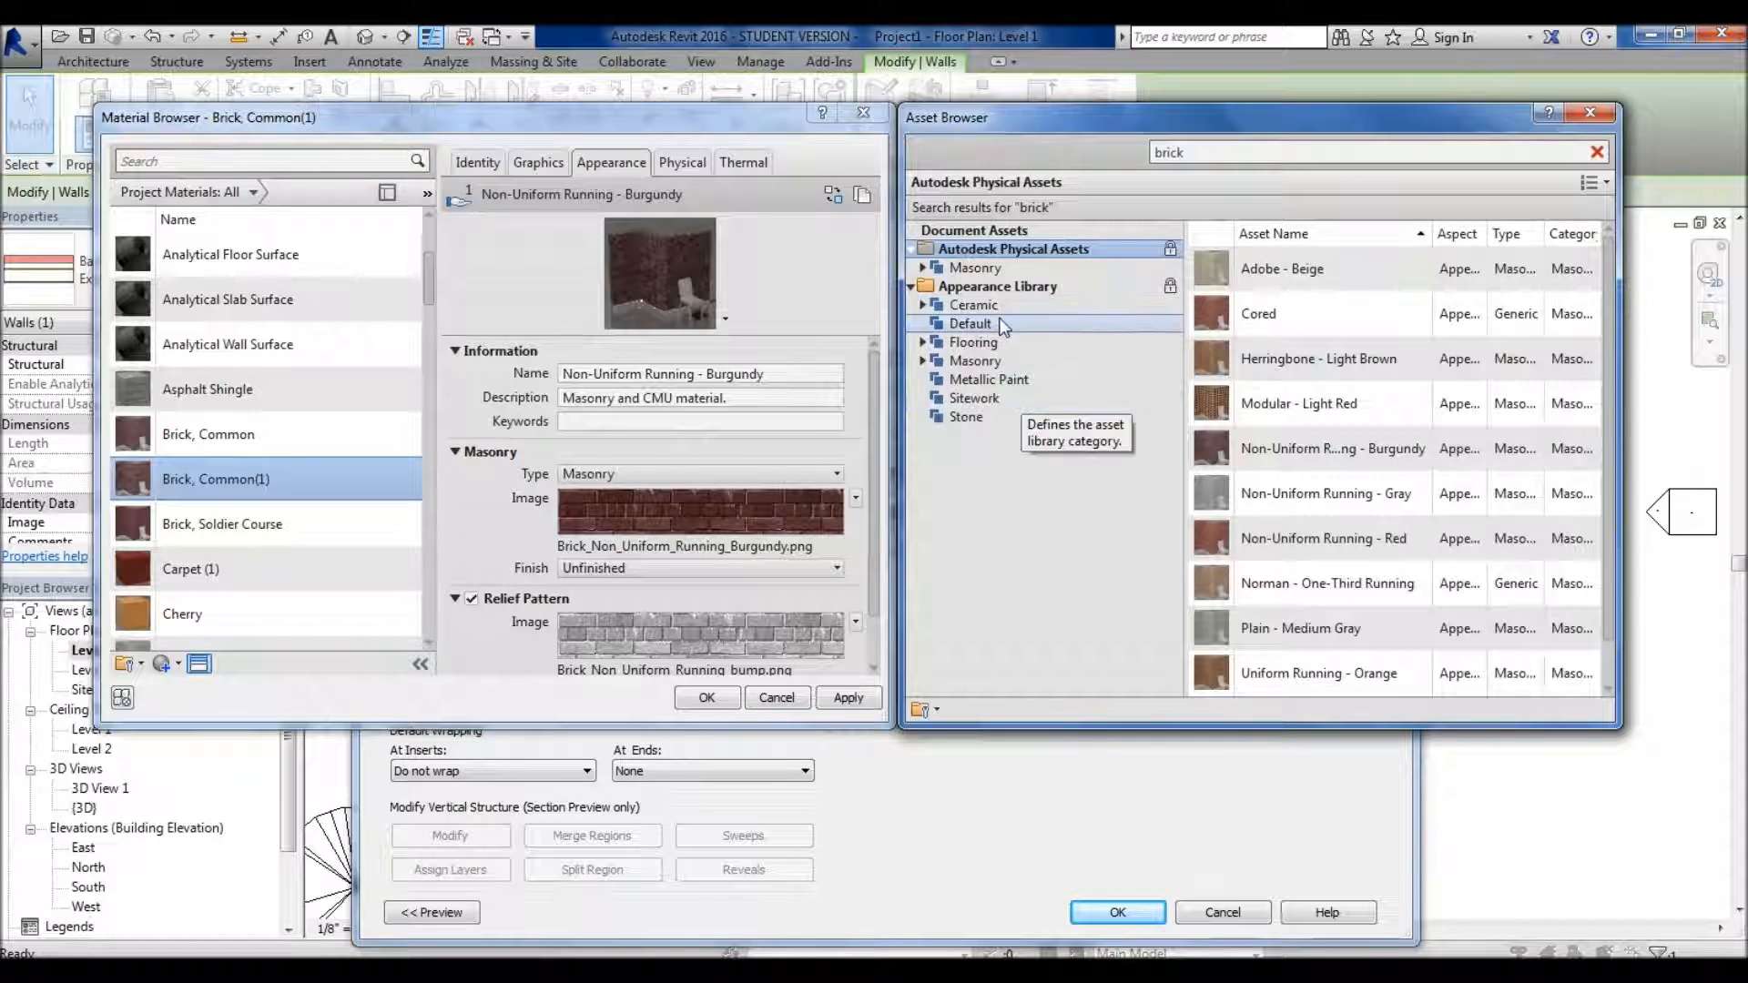
{"action": "left_click", "coordinate": [1006, 284]}
{"action": "scroll", "coordinate": [1338, 382], "scroll_direction": "down", "scroll_amount": 3}
{"action": "scroll", "coordinate": [1367, 451], "scroll_direction": "down", "scroll_amount": 8}
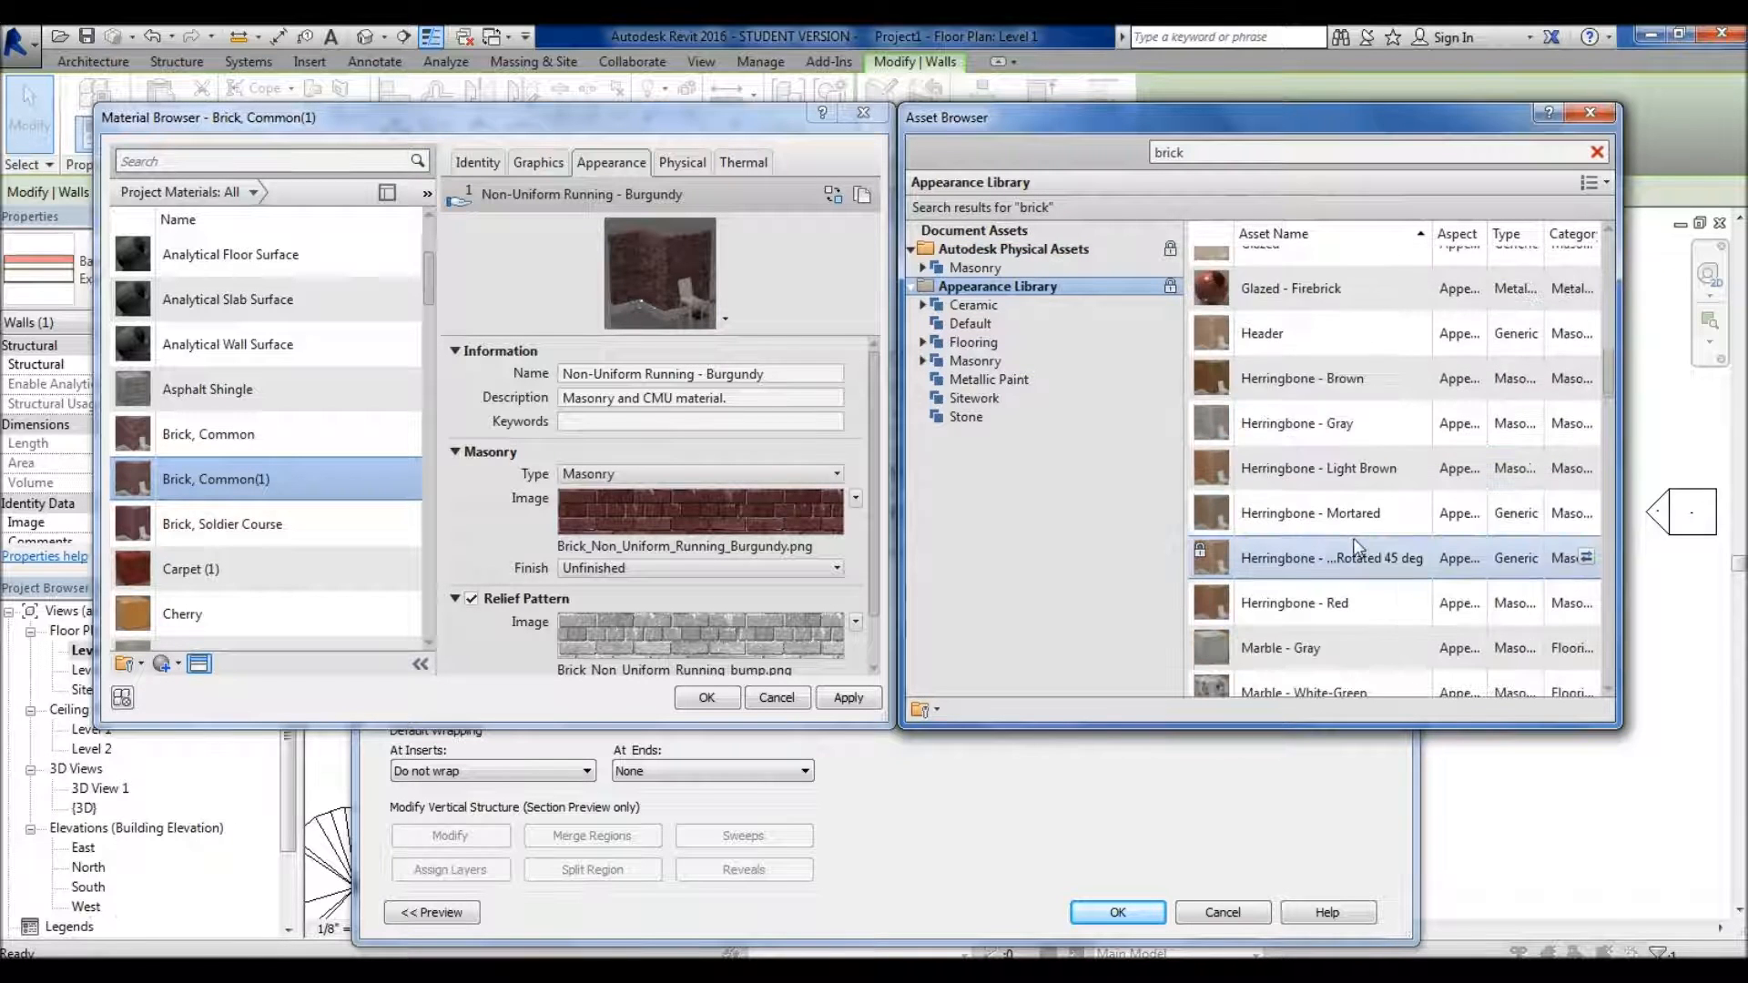
{"action": "scroll", "coordinate": [1356, 533], "scroll_direction": "up", "scroll_amount": 4}
{"action": "scroll", "coordinate": [1353, 563], "scroll_direction": "up", "scroll_amount": 2}
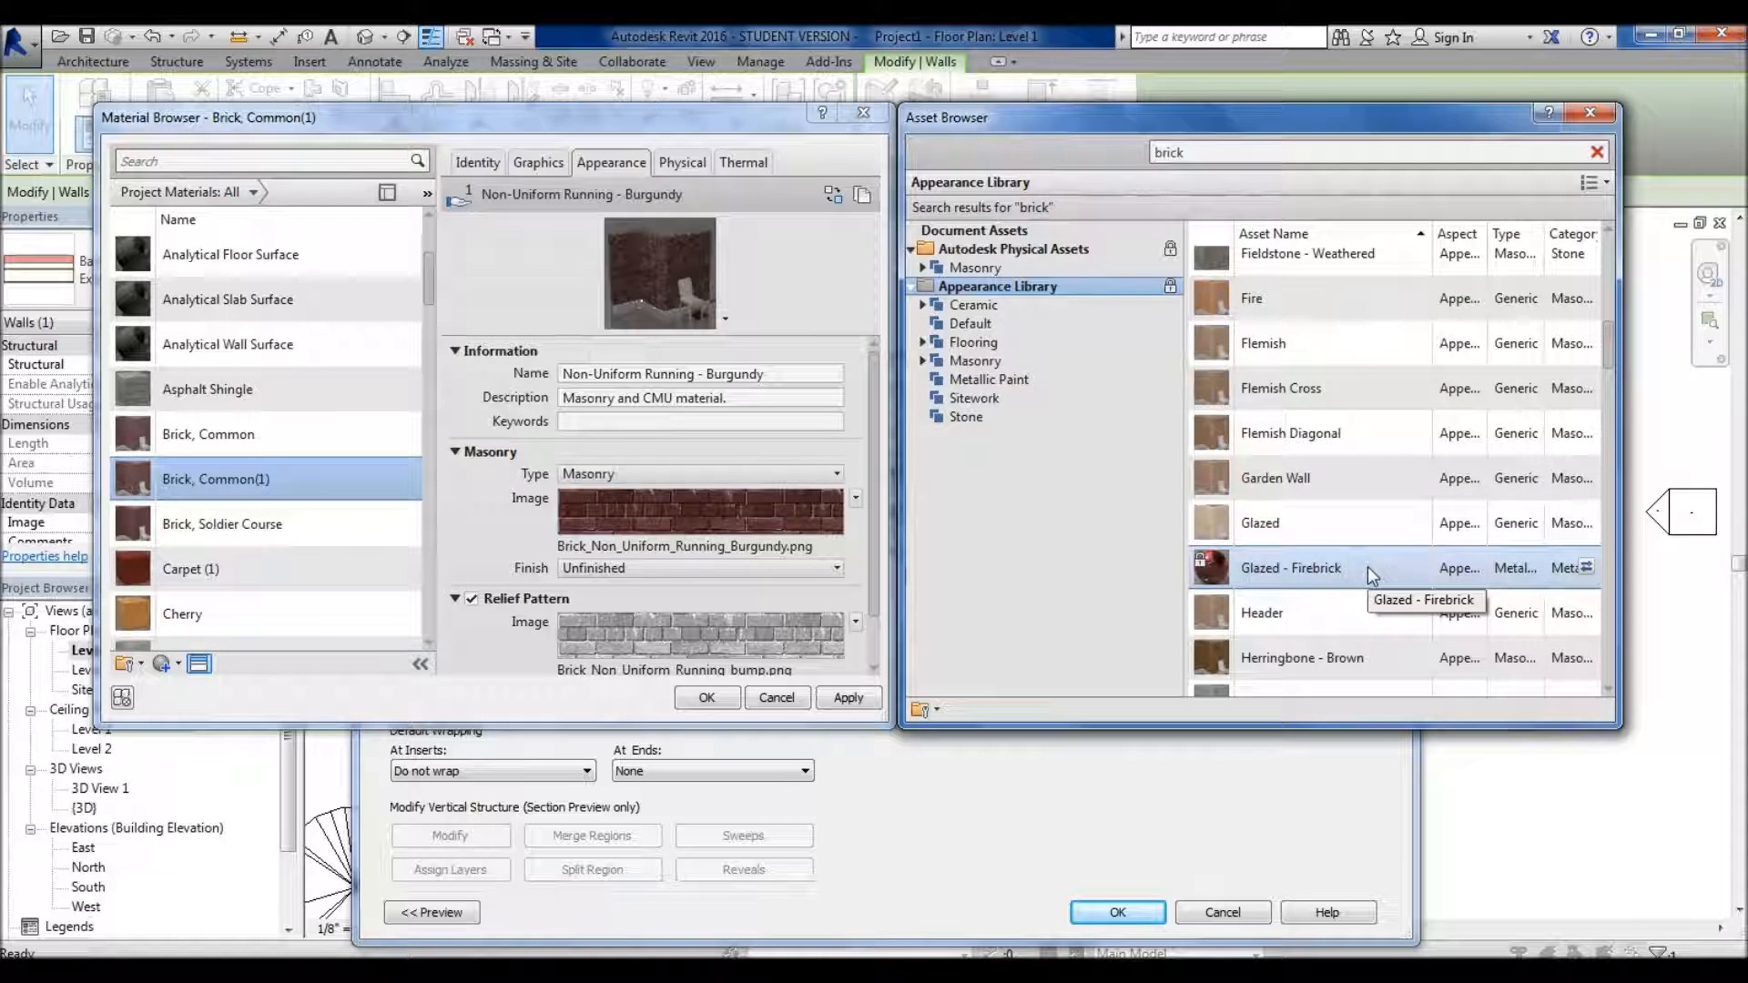
- Search the assets for "metal" and browse the matches in Autodesk Physical Assets
{"action": "double_click", "coordinate": [1188, 151]}
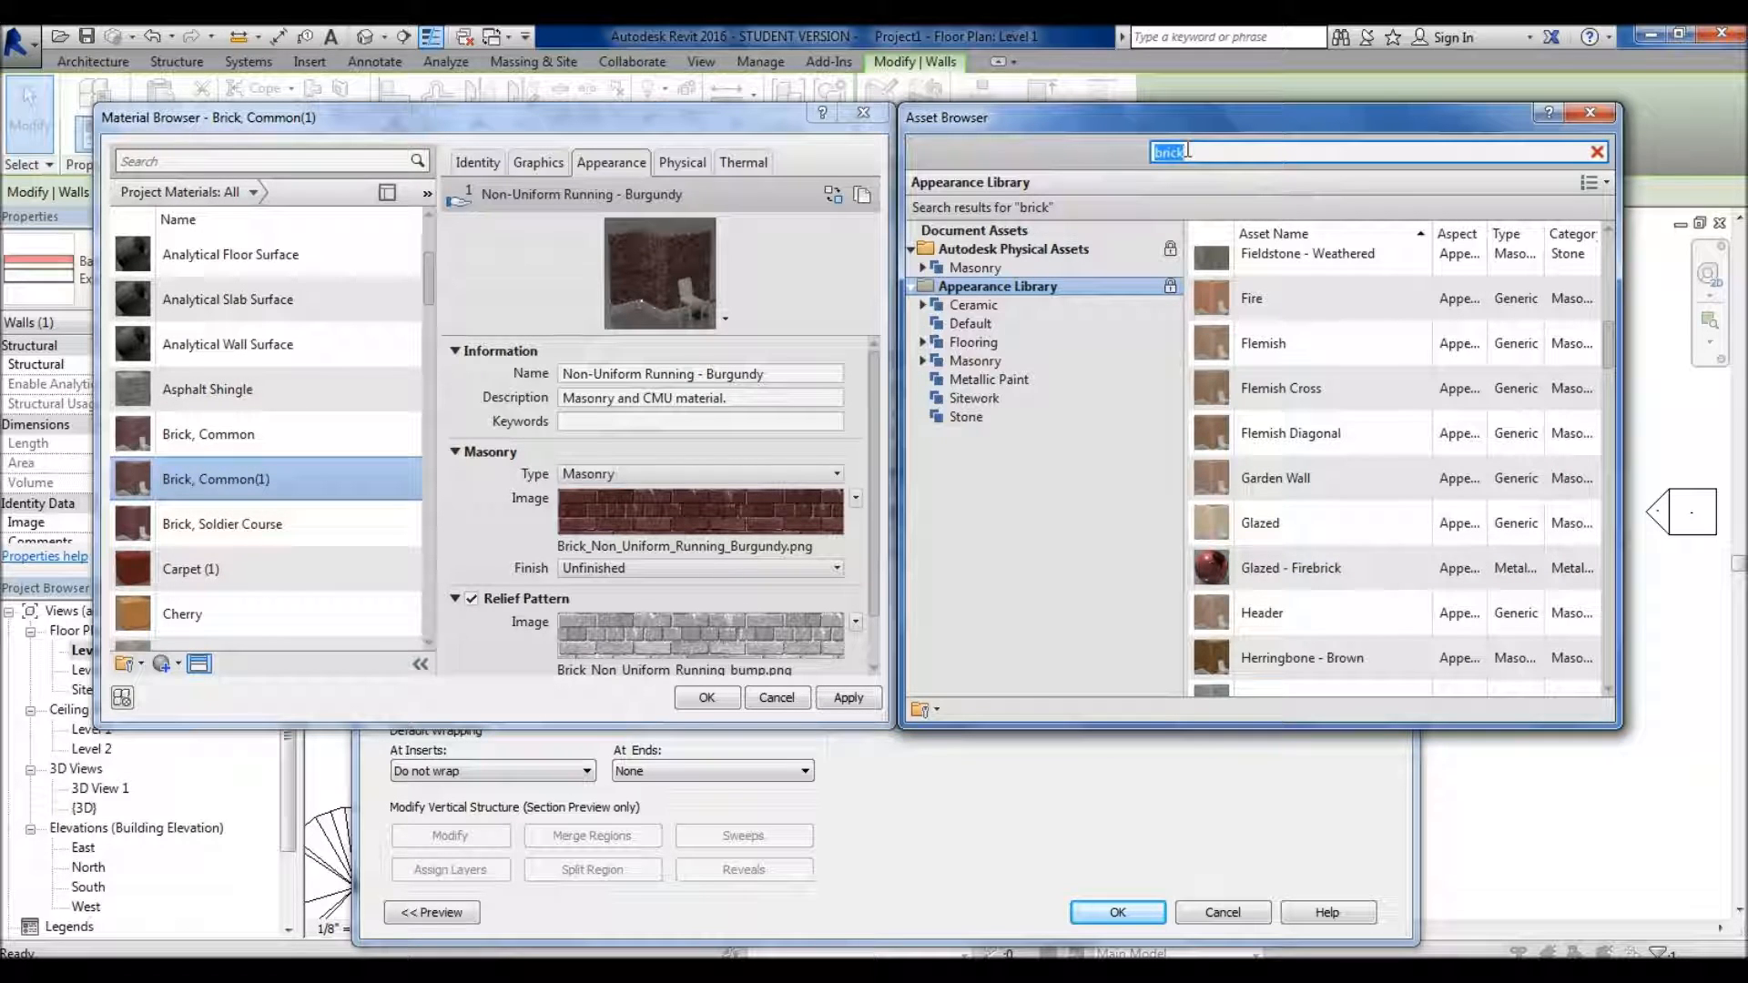
{"action": "type", "text": "metal"}
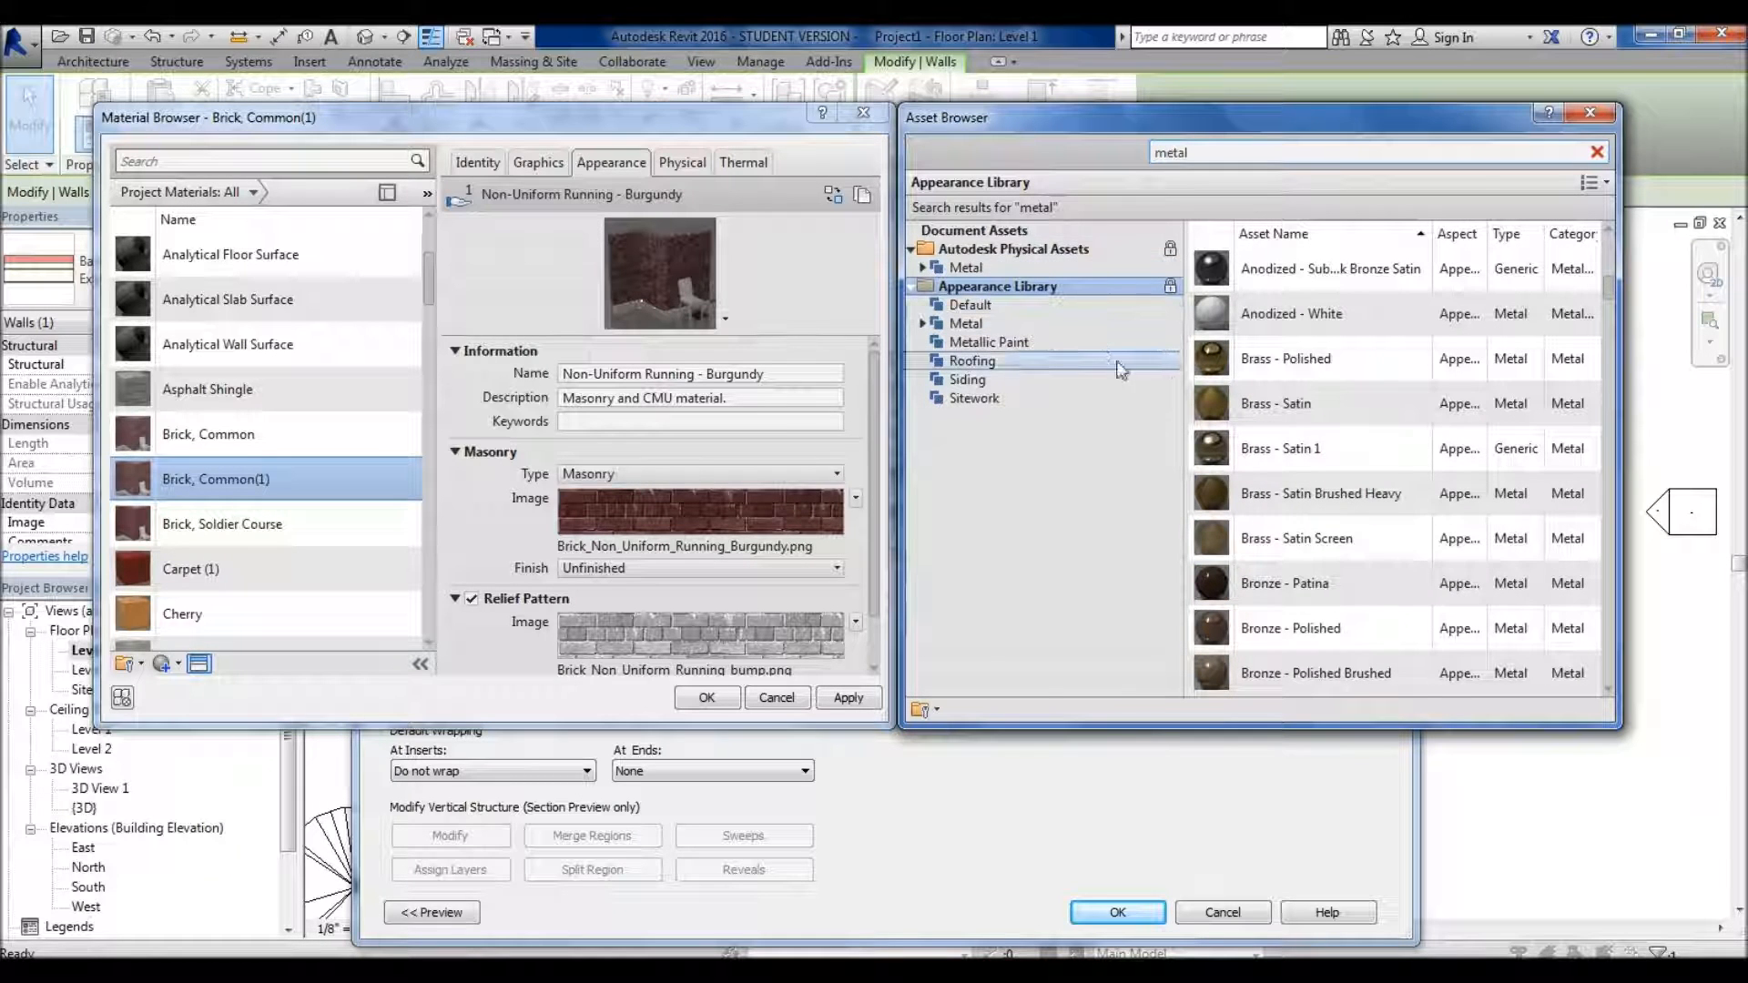
{"action": "left_click", "coordinate": [1039, 249]}
{"action": "scroll", "coordinate": [1338, 455], "scroll_direction": "down", "scroll_amount": 8}
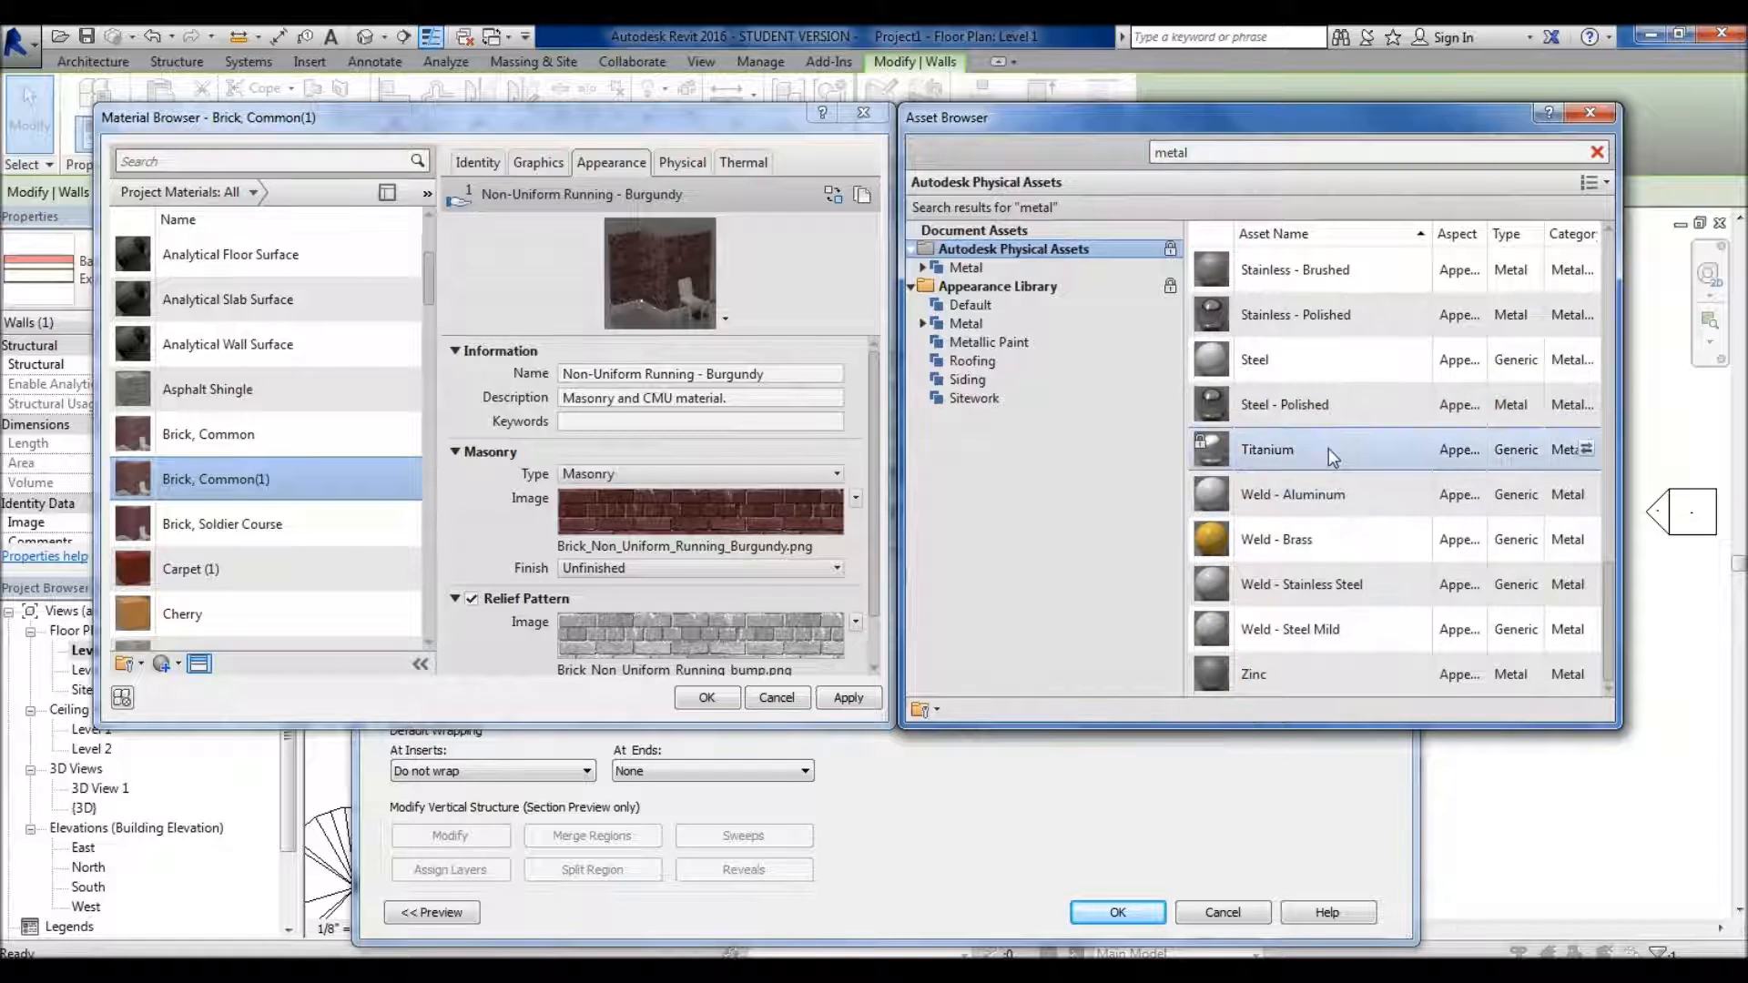
{"action": "scroll", "coordinate": [1324, 444], "scroll_direction": "up", "scroll_amount": 3}
{"action": "scroll", "coordinate": [1272, 537], "scroll_direction": "up", "scroll_amount": 6}
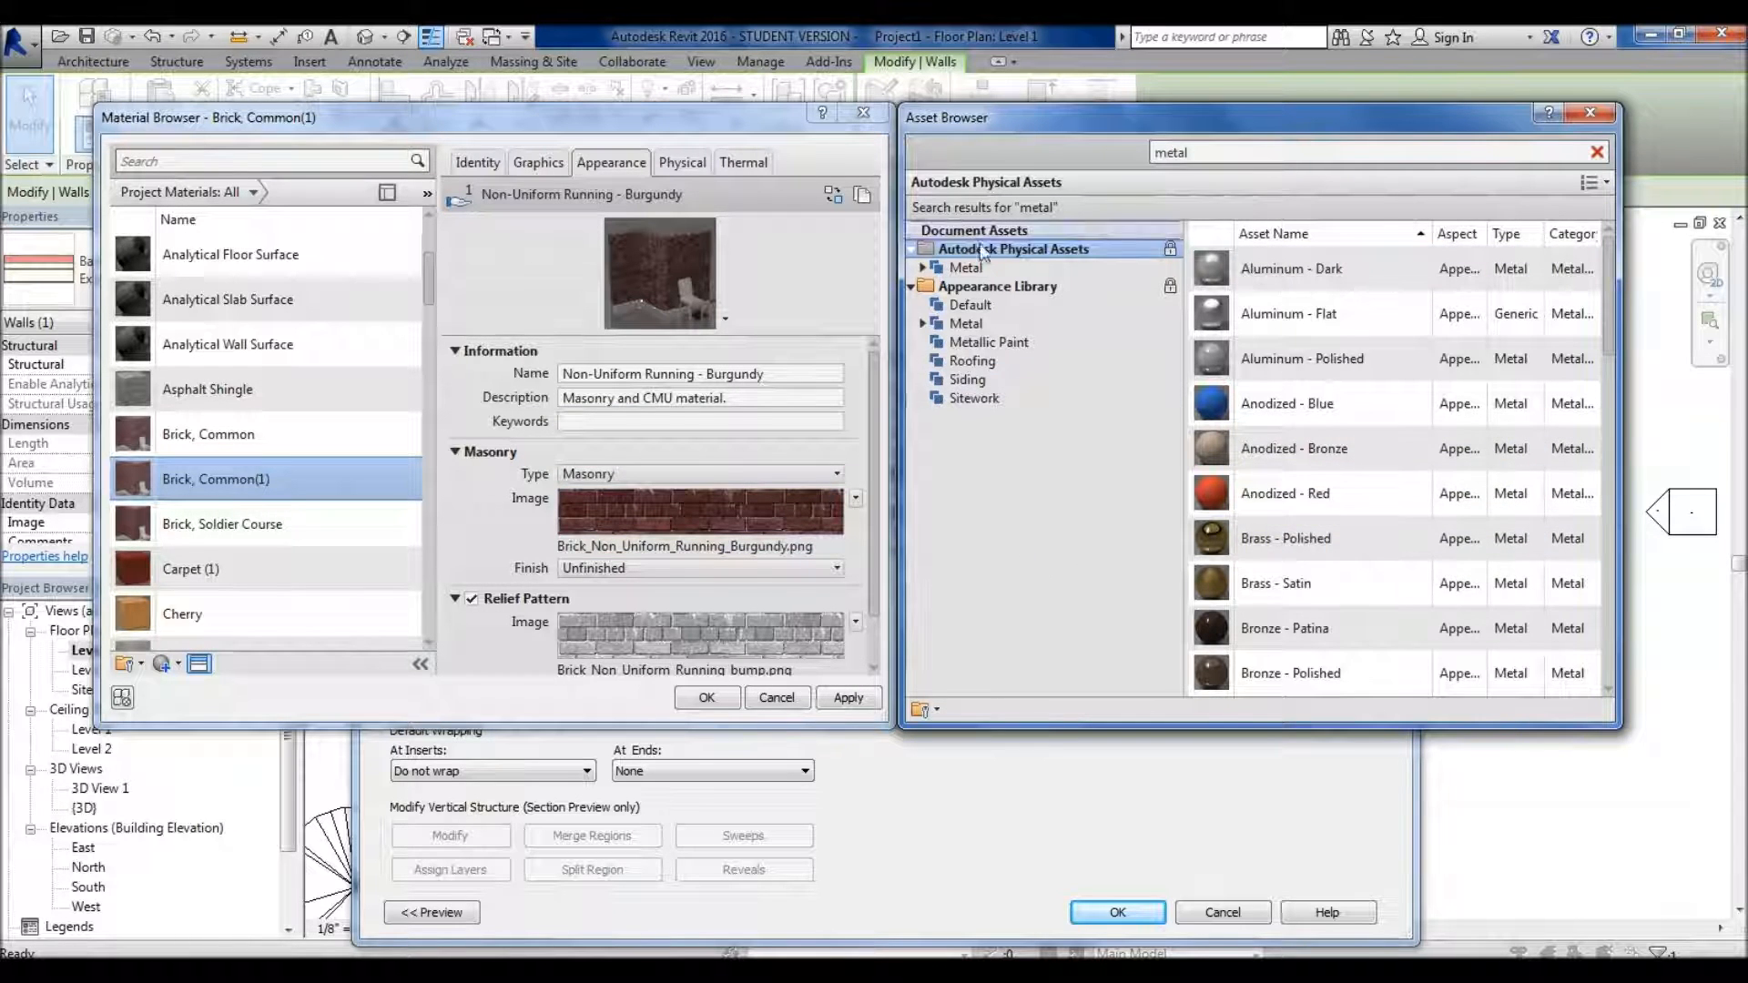
- Search the Appearance Library for "brick" and replace the Brick, Common(1) appearance with the 12in Uniform Running - Gray asset
{"action": "left_click", "coordinate": [1029, 287]}
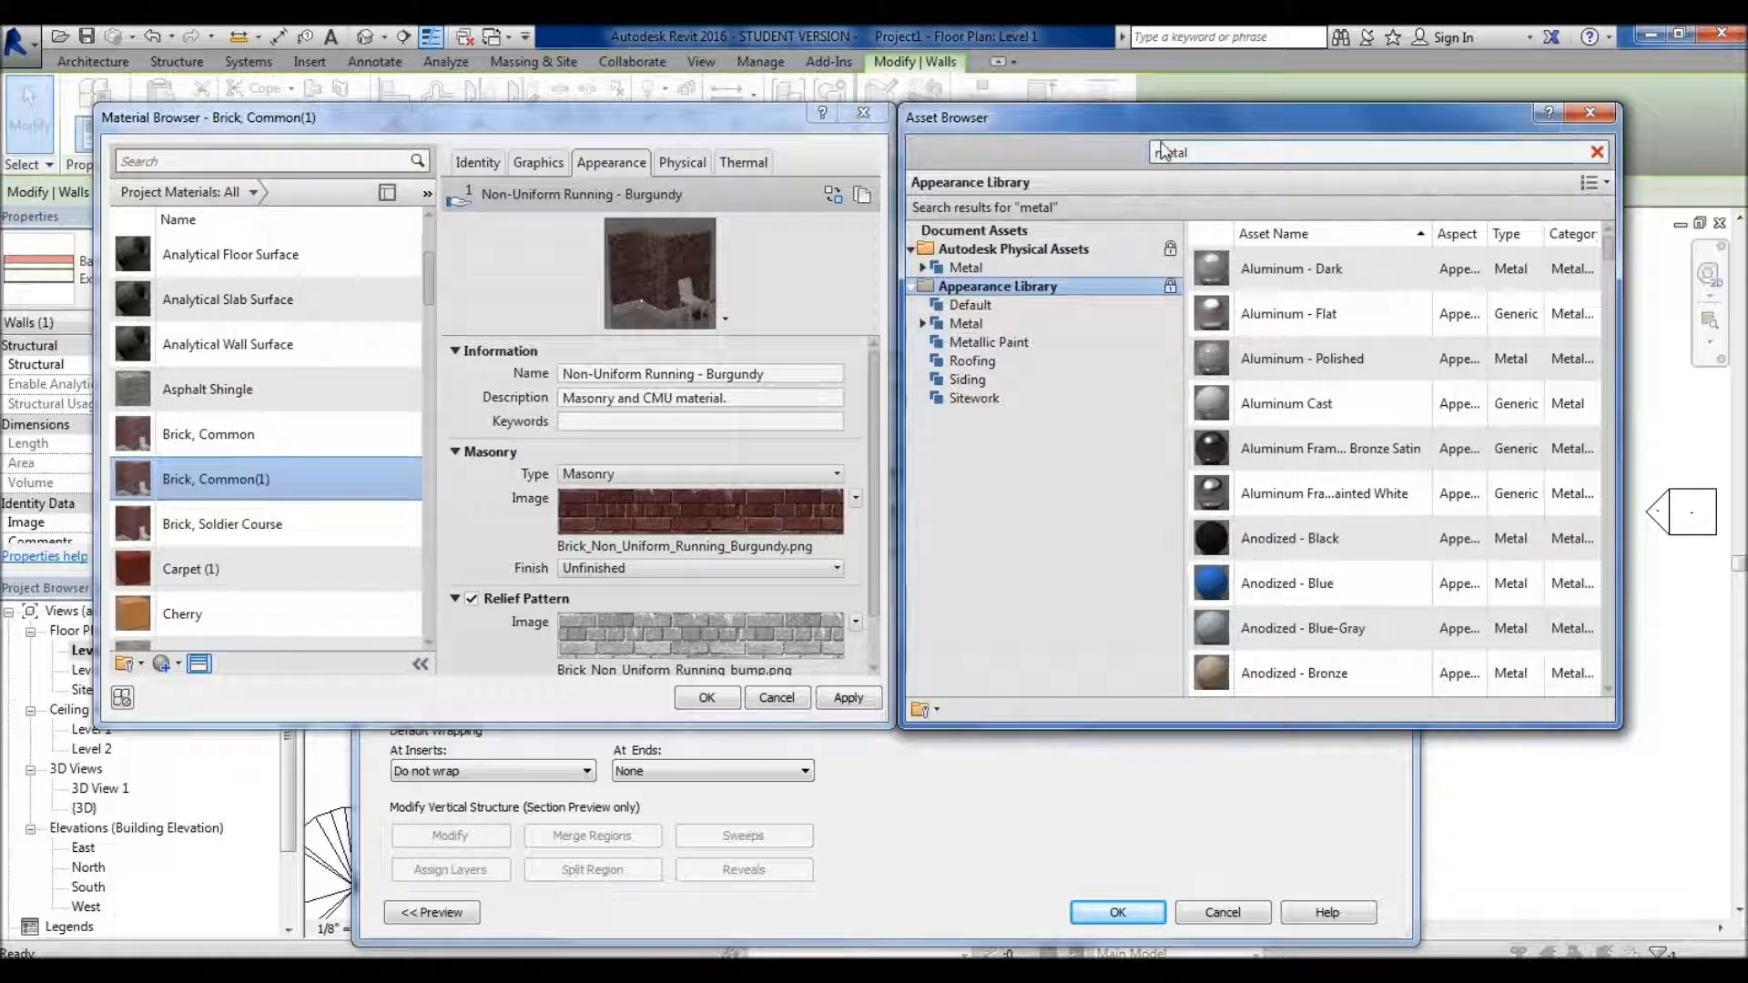
{"action": "double_click", "coordinate": [1202, 150]}
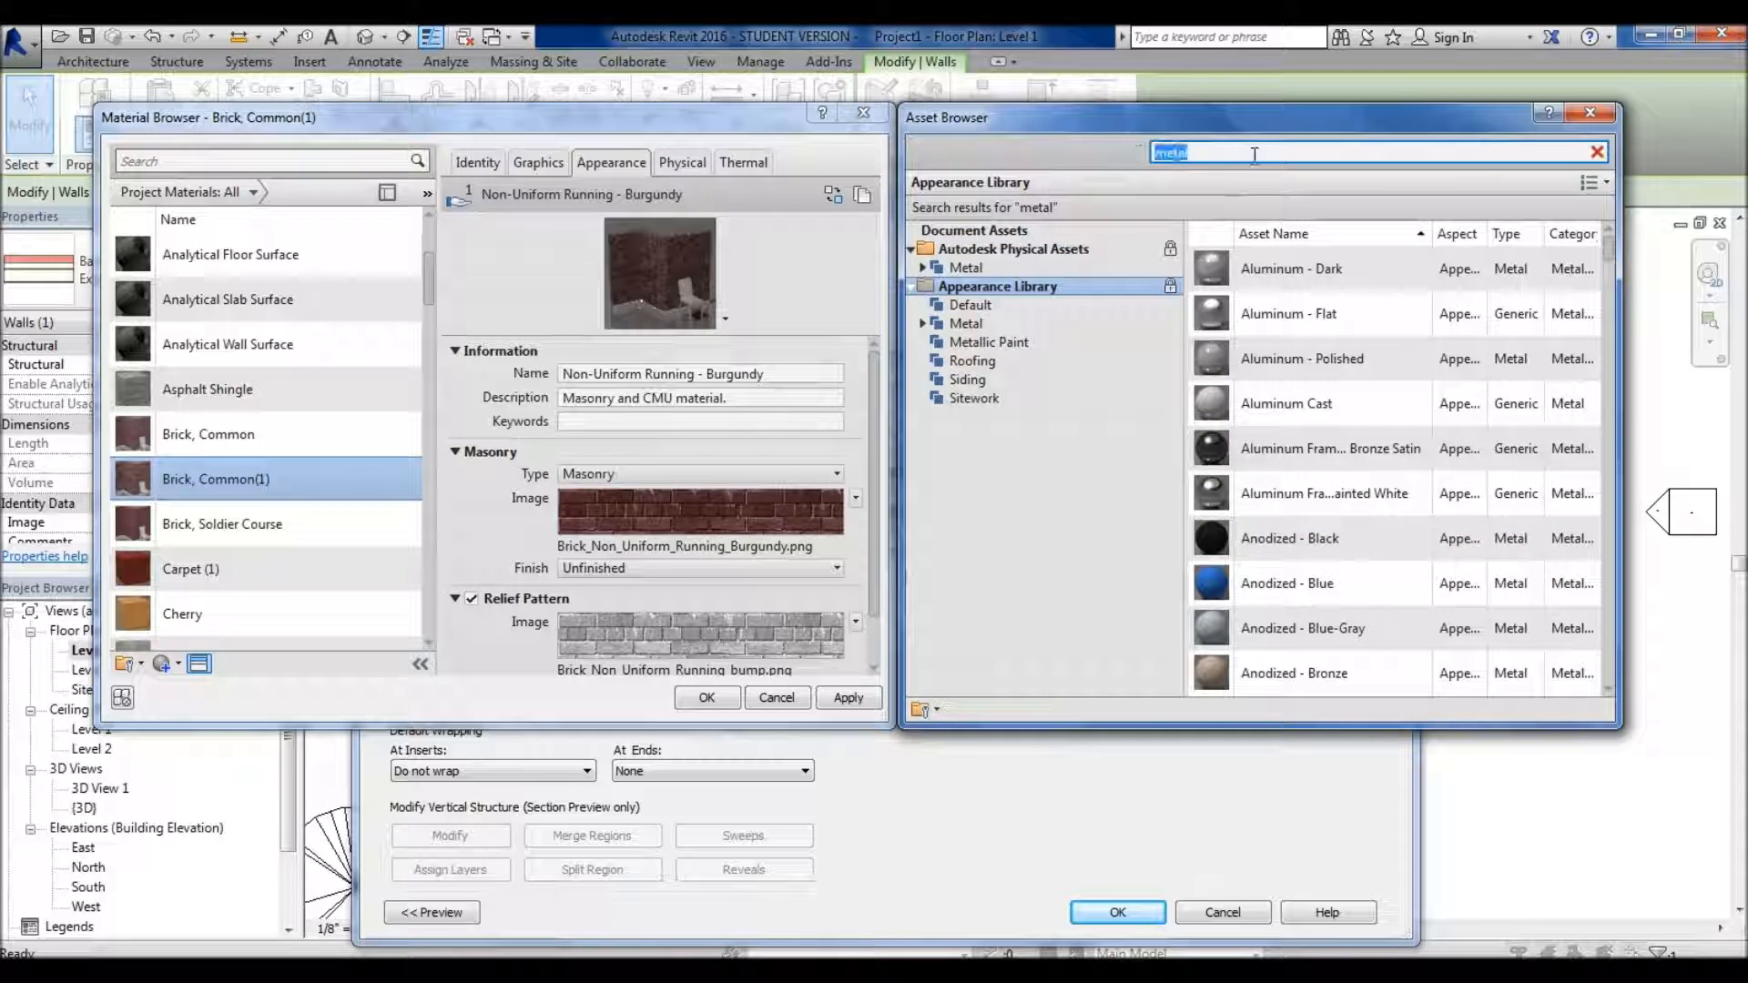
{"action": "type", "text": "bri"}
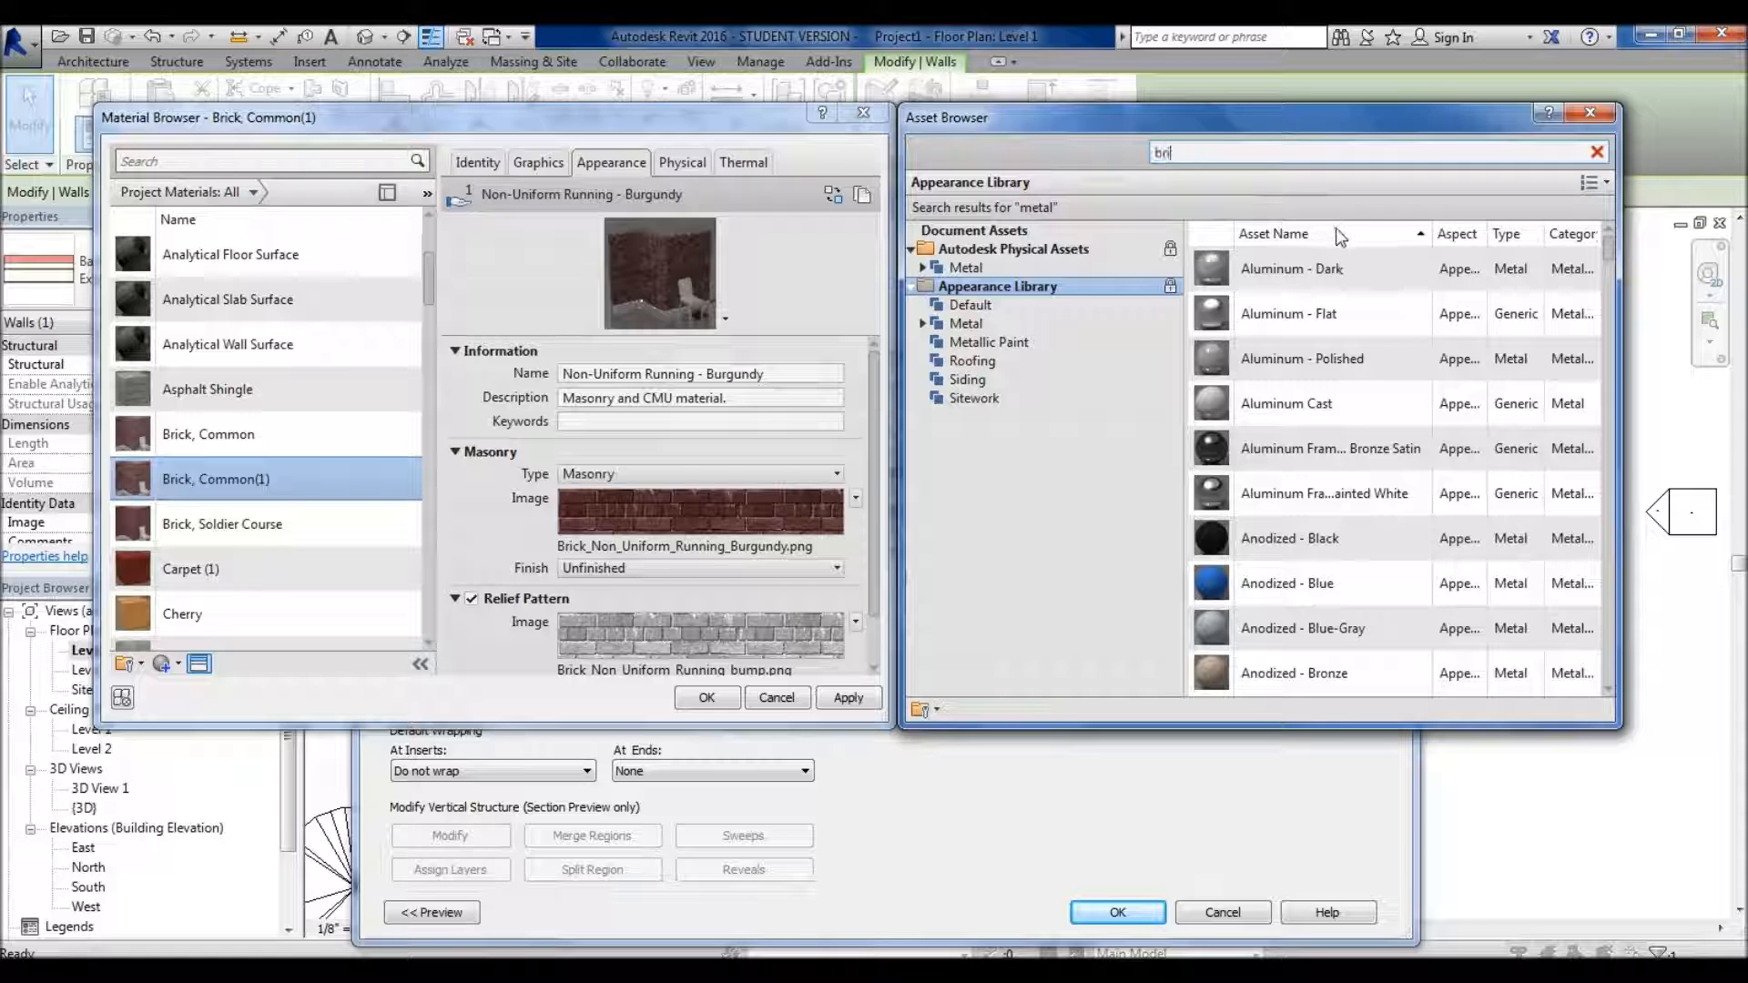
{"action": "type", "text": "ck"}
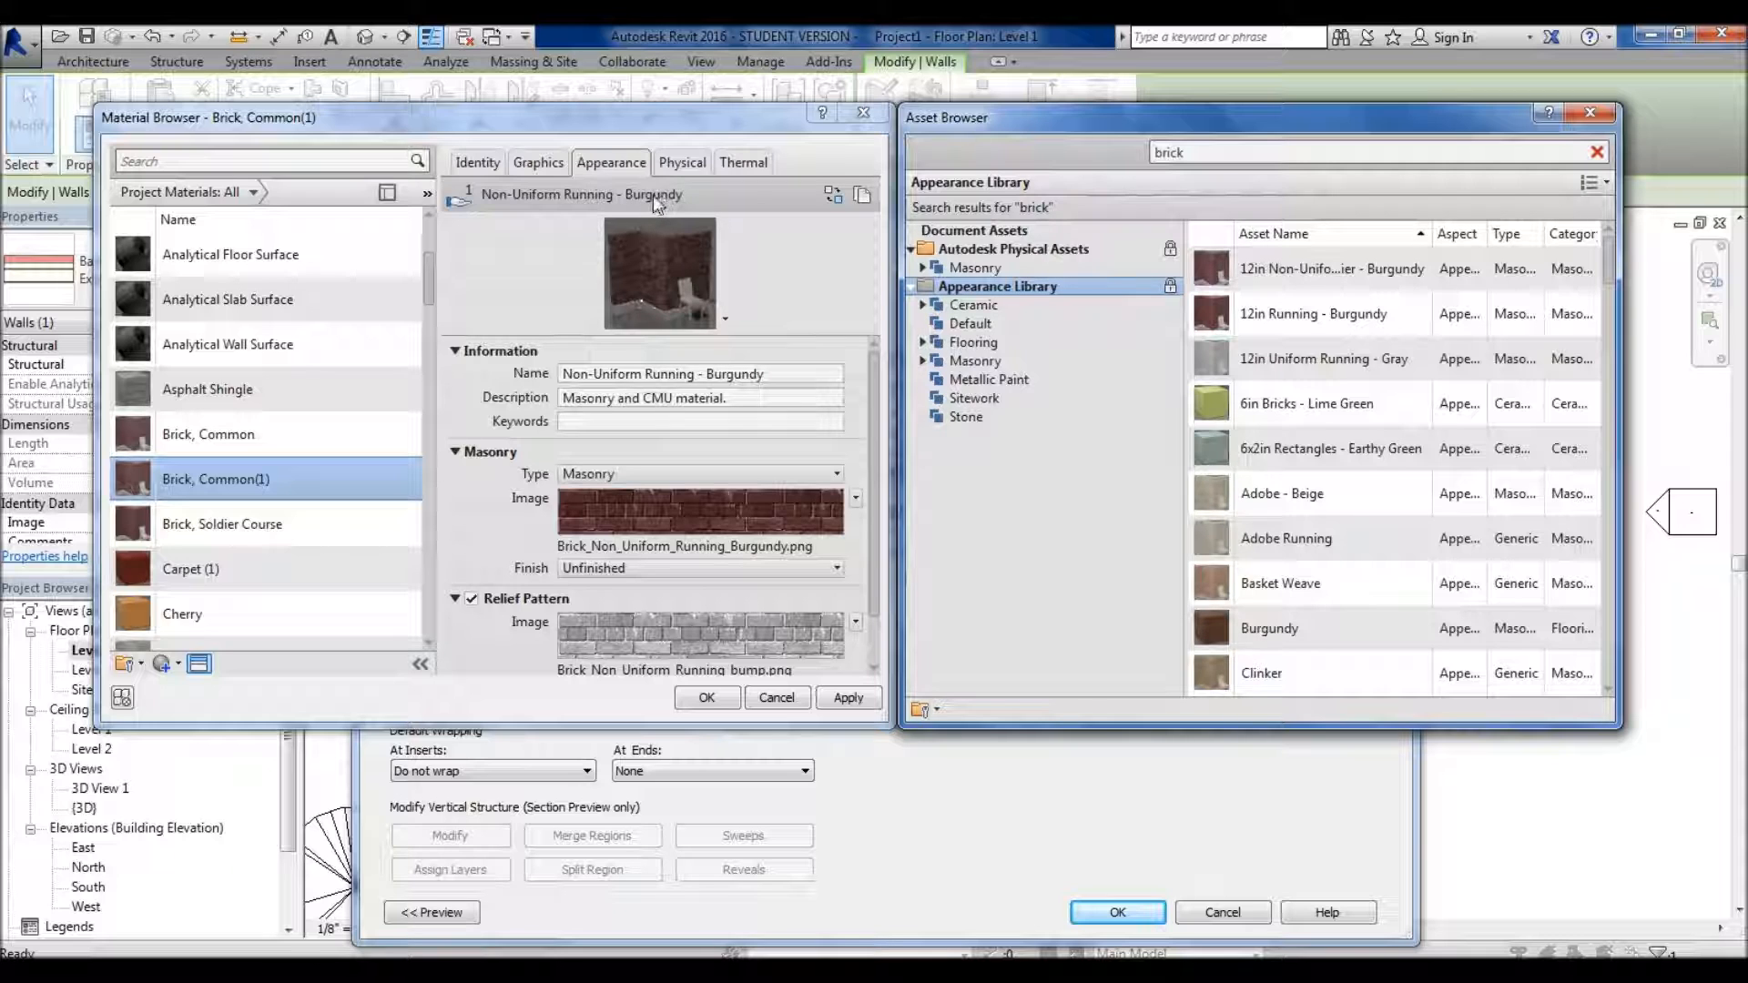
{"action": "double_click", "coordinate": [1370, 362]}
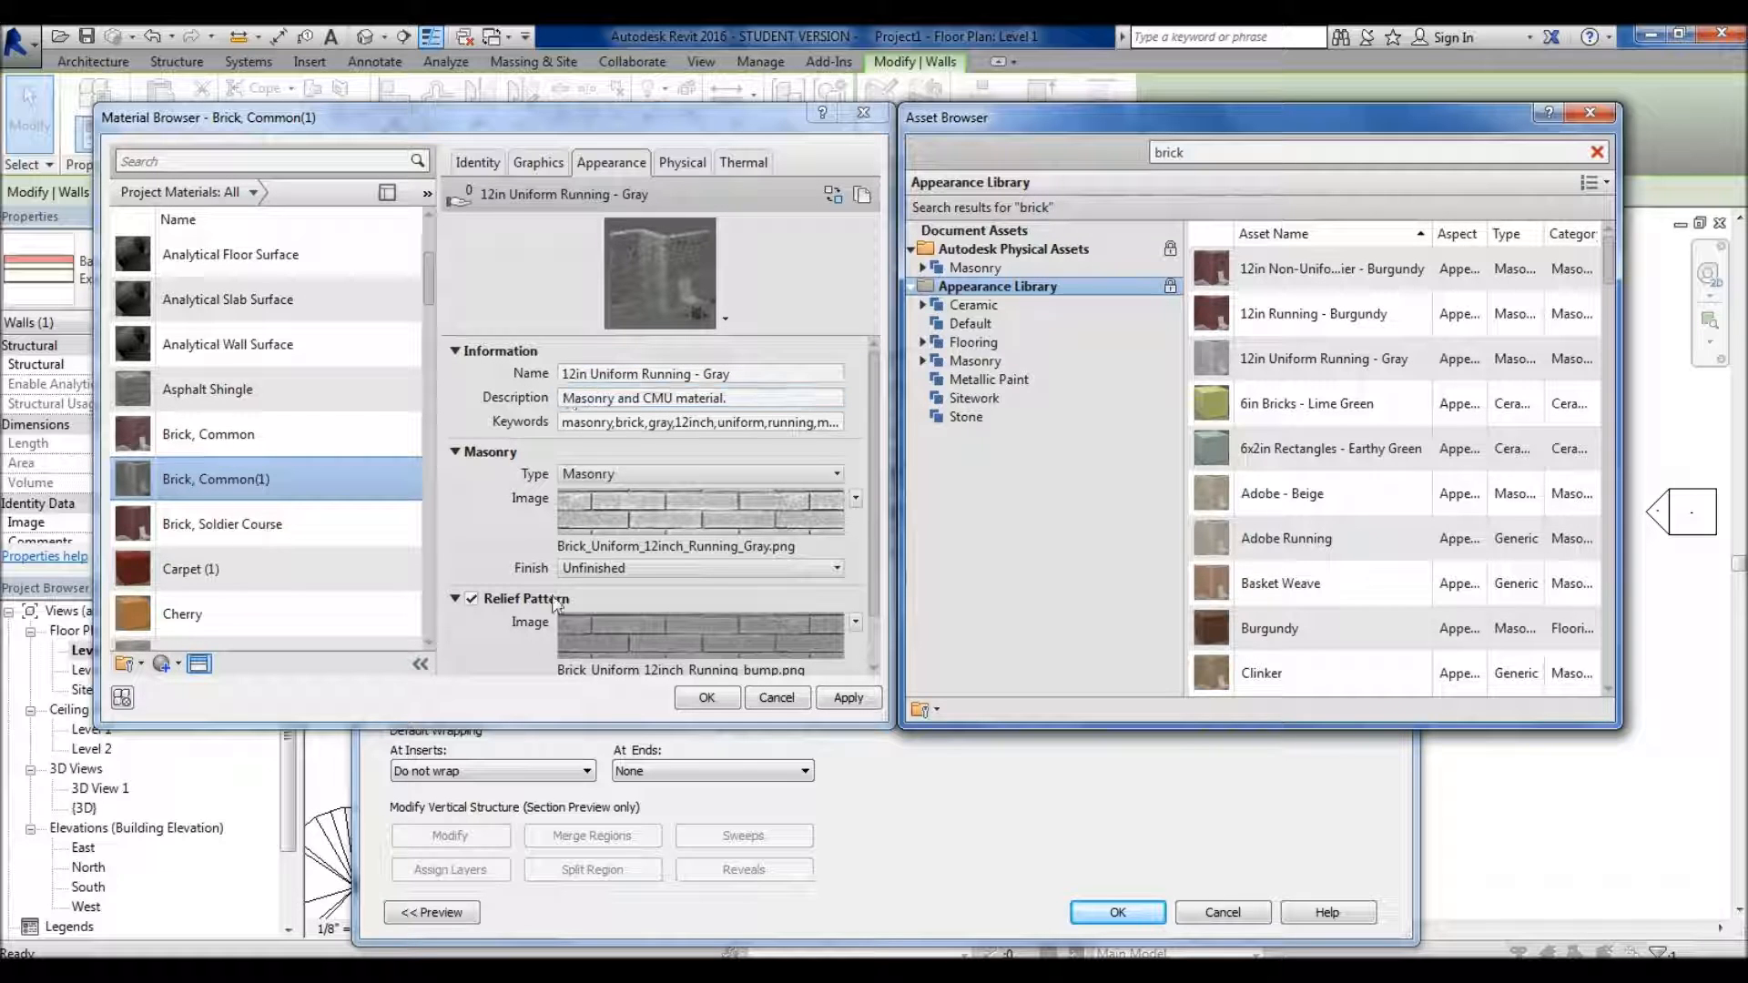
- Try the 12in Non-Uniform Soldier - Burgundy and 12in Running - Burgundy assets as the appearance of Brick, Common(1)
{"action": "left_click", "coordinate": [792, 290]}
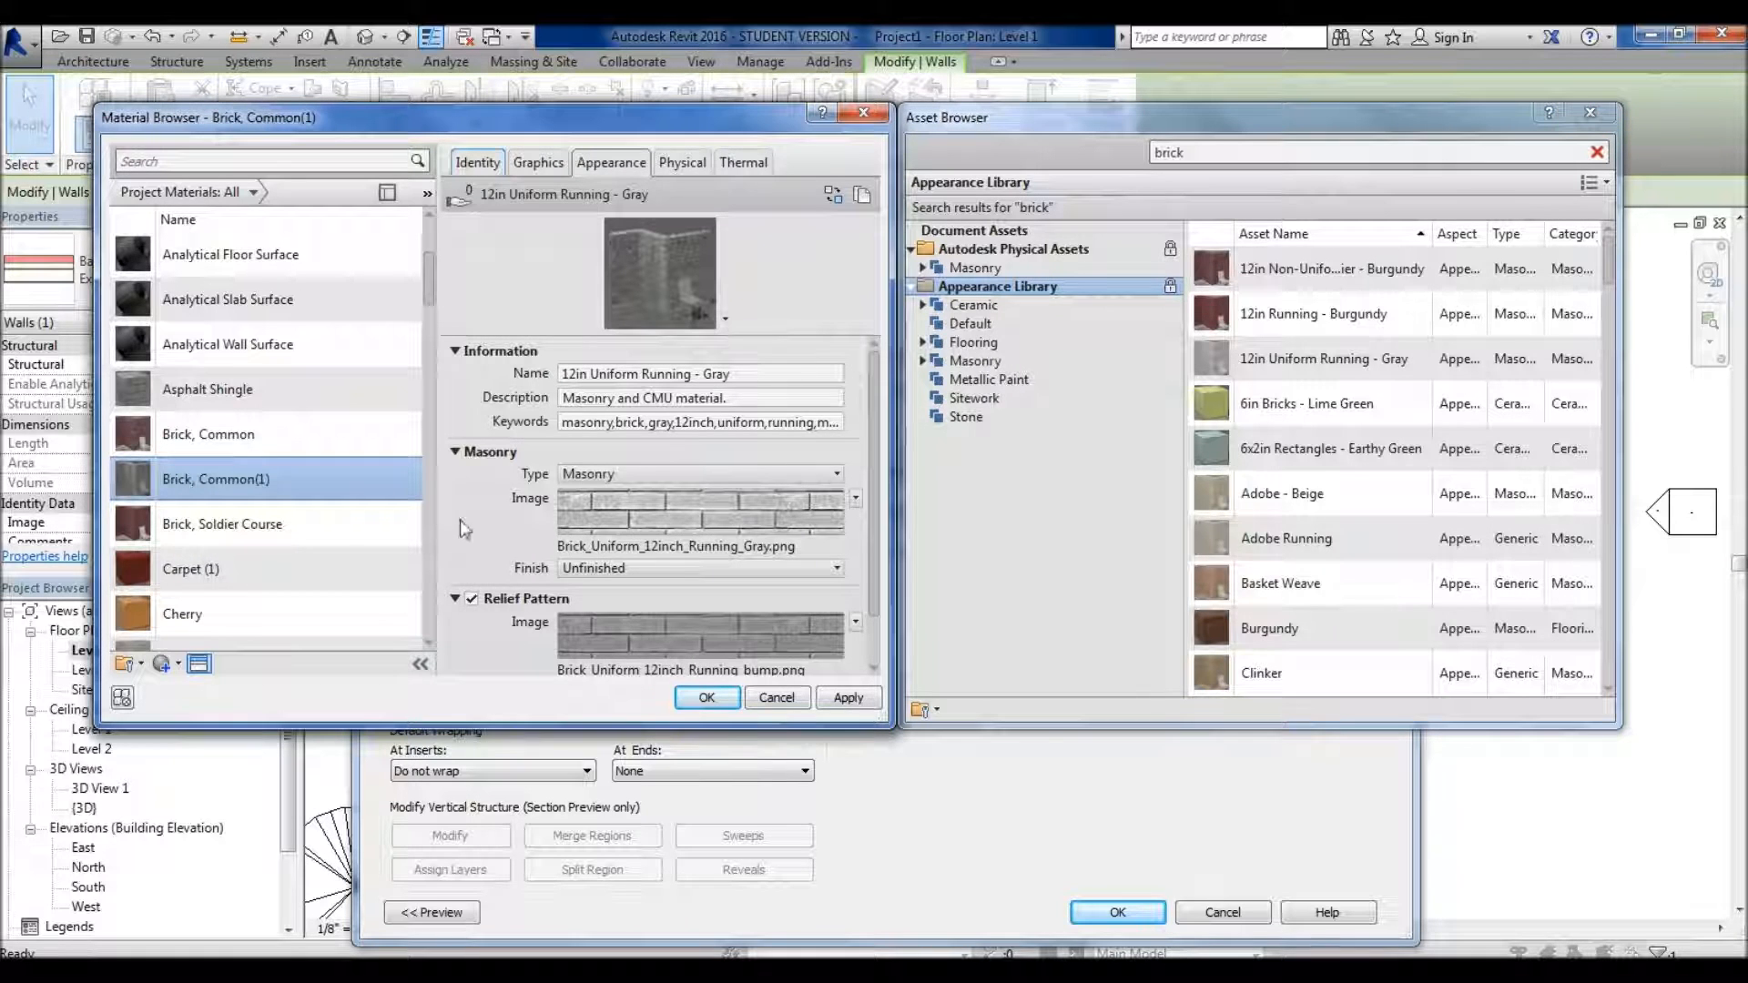
{"action": "scroll", "coordinate": [456, 542], "scroll_direction": "down", "scroll_amount": 1}
{"action": "scroll", "coordinate": [545, 635], "scroll_direction": "up", "scroll_amount": 1}
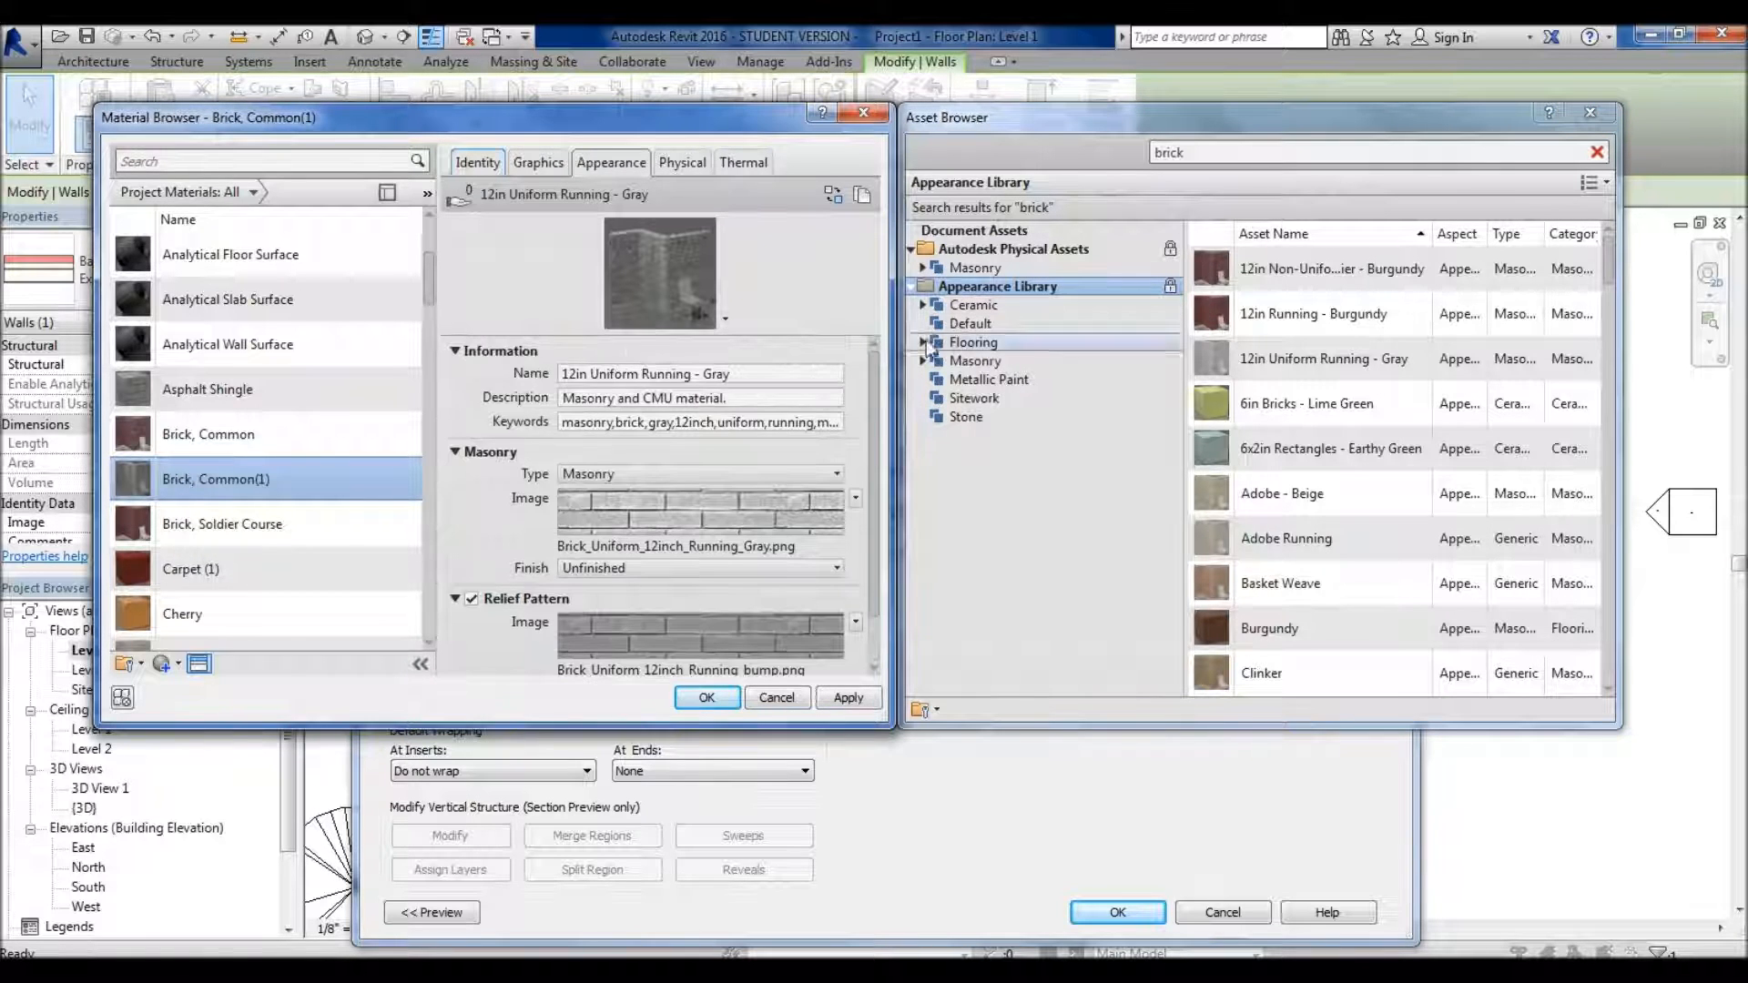
{"action": "double_click", "coordinate": [1338, 271]}
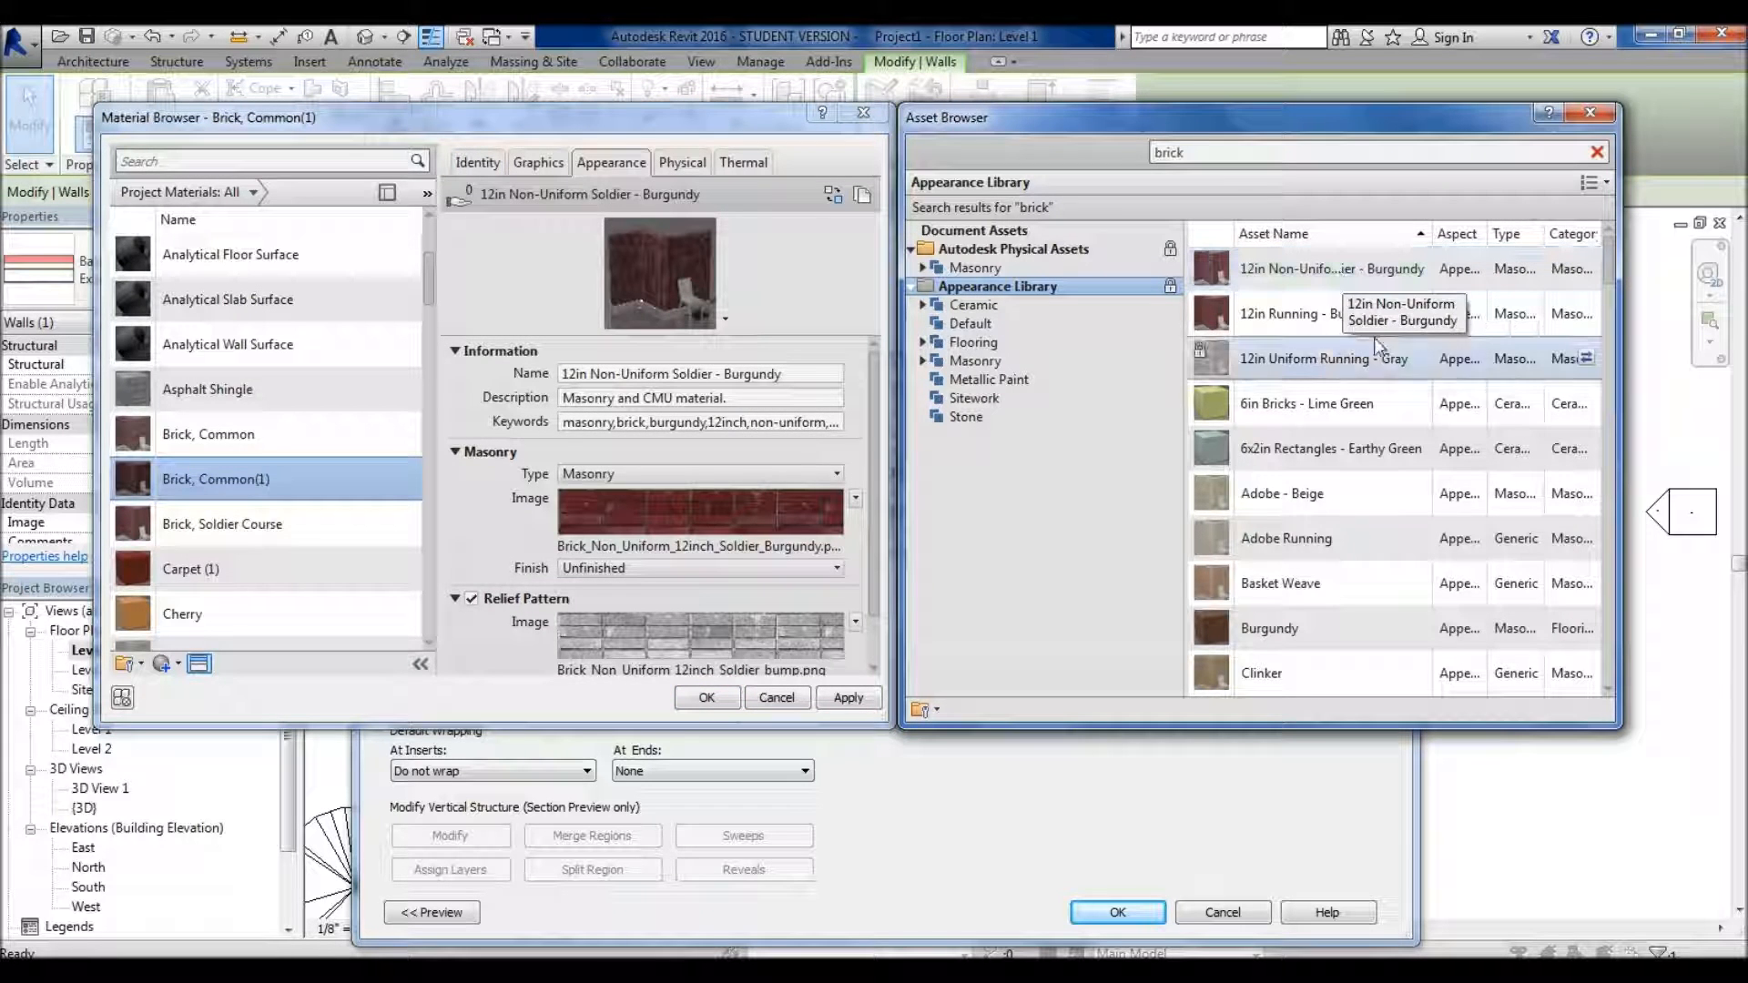
{"action": "double_click", "coordinate": [1395, 318]}
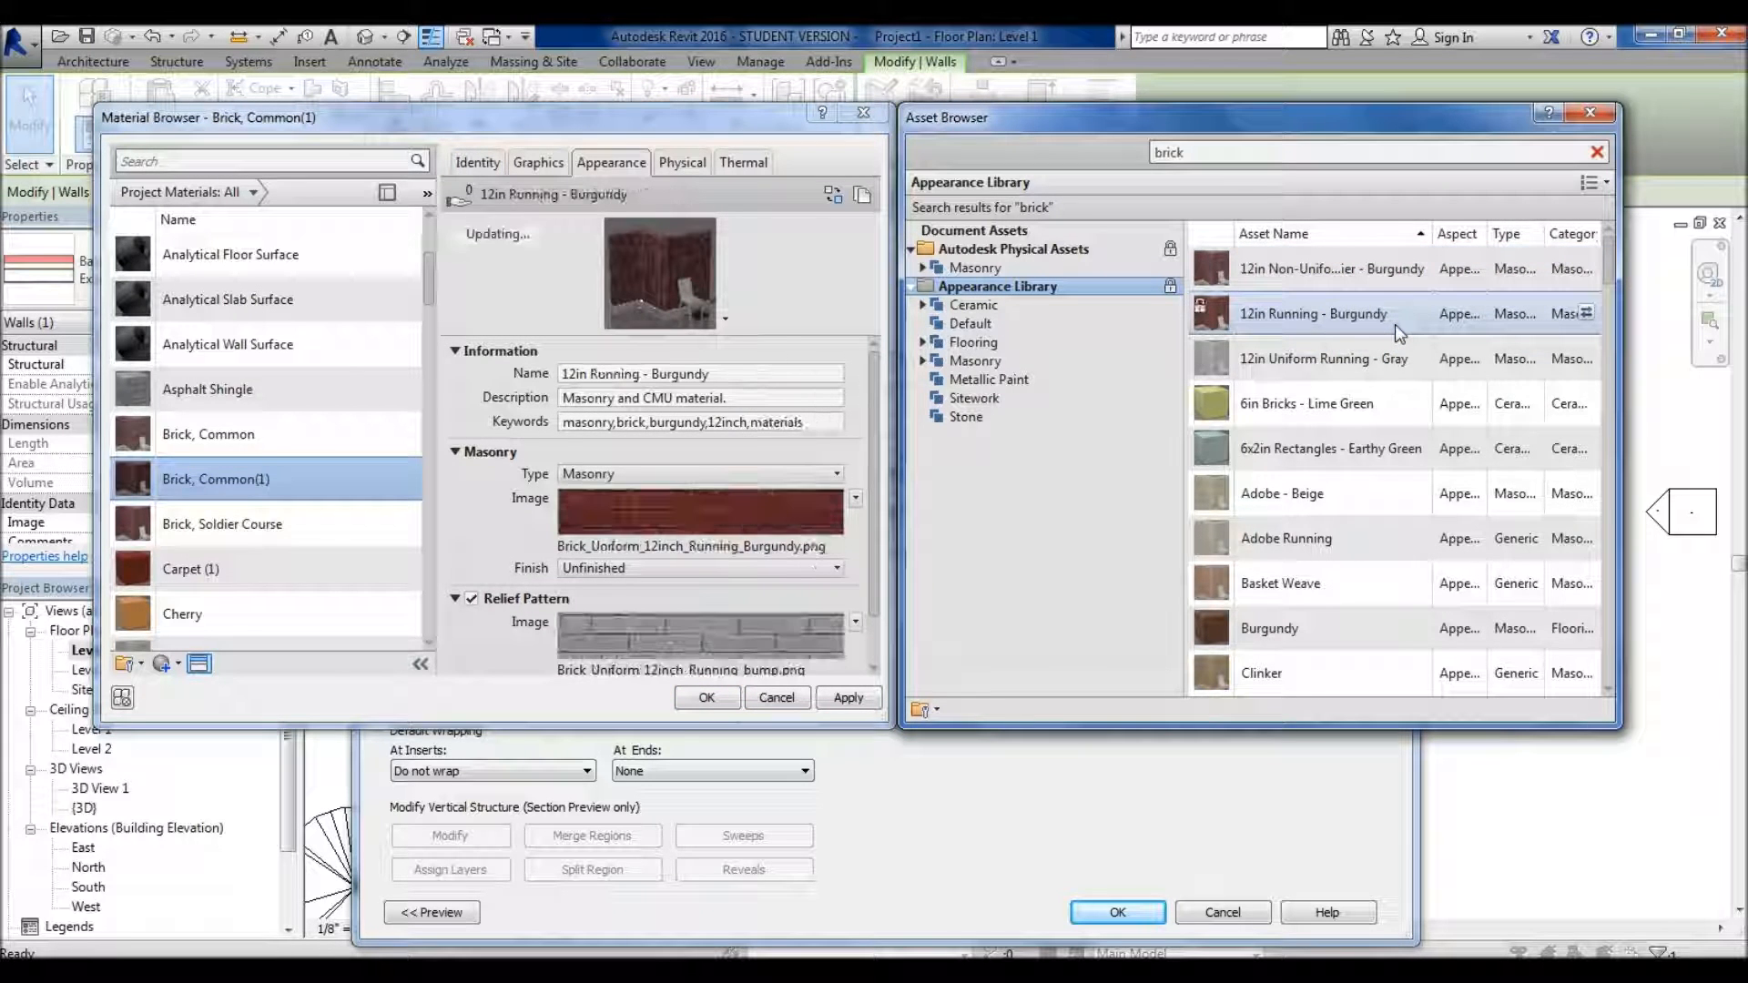
- Replace the Brick, Common(1) appearance with the Non-Uniform Running - Burgundy library asset and close the Asset Browser
{"action": "scroll", "coordinate": [1329, 588], "scroll_direction": "down", "scroll_amount": 10}
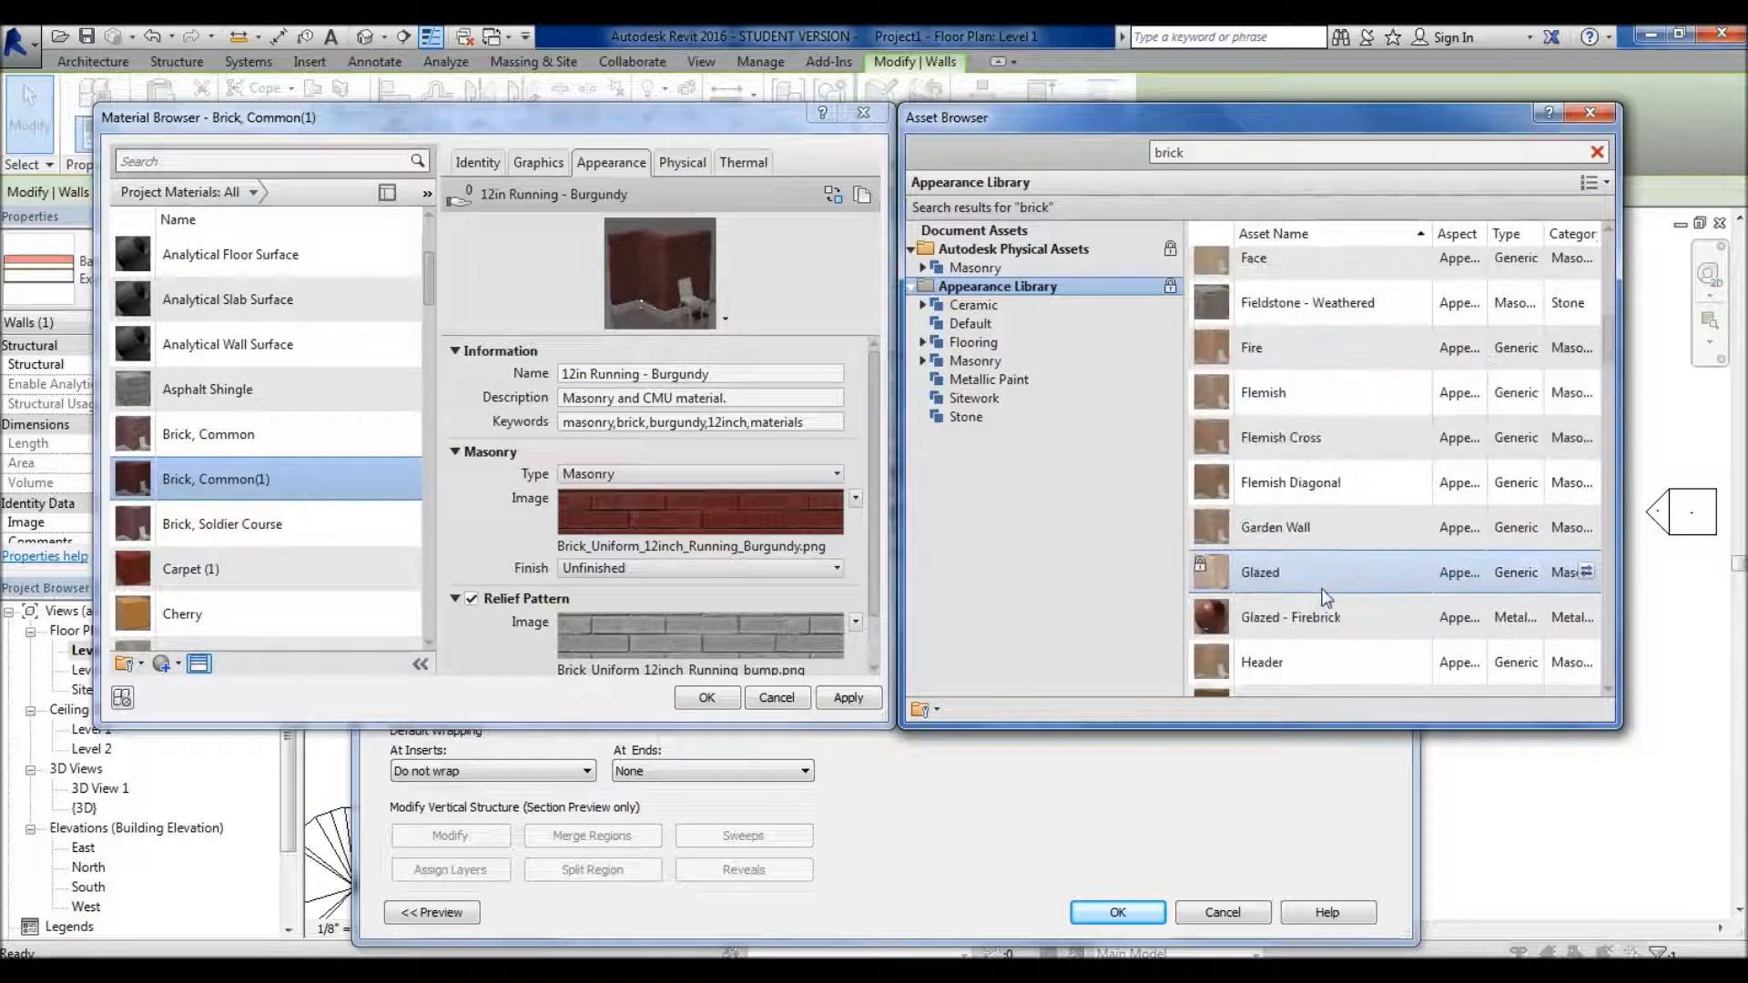
{"action": "scroll", "coordinate": [1337, 588], "scroll_direction": "down", "scroll_amount": 4}
{"action": "scroll", "coordinate": [1336, 587], "scroll_direction": "up", "scroll_amount": 3}
{"action": "scroll", "coordinate": [1334, 583], "scroll_direction": "up", "scroll_amount": 4}
{"action": "double_click", "coordinate": [1380, 435]}
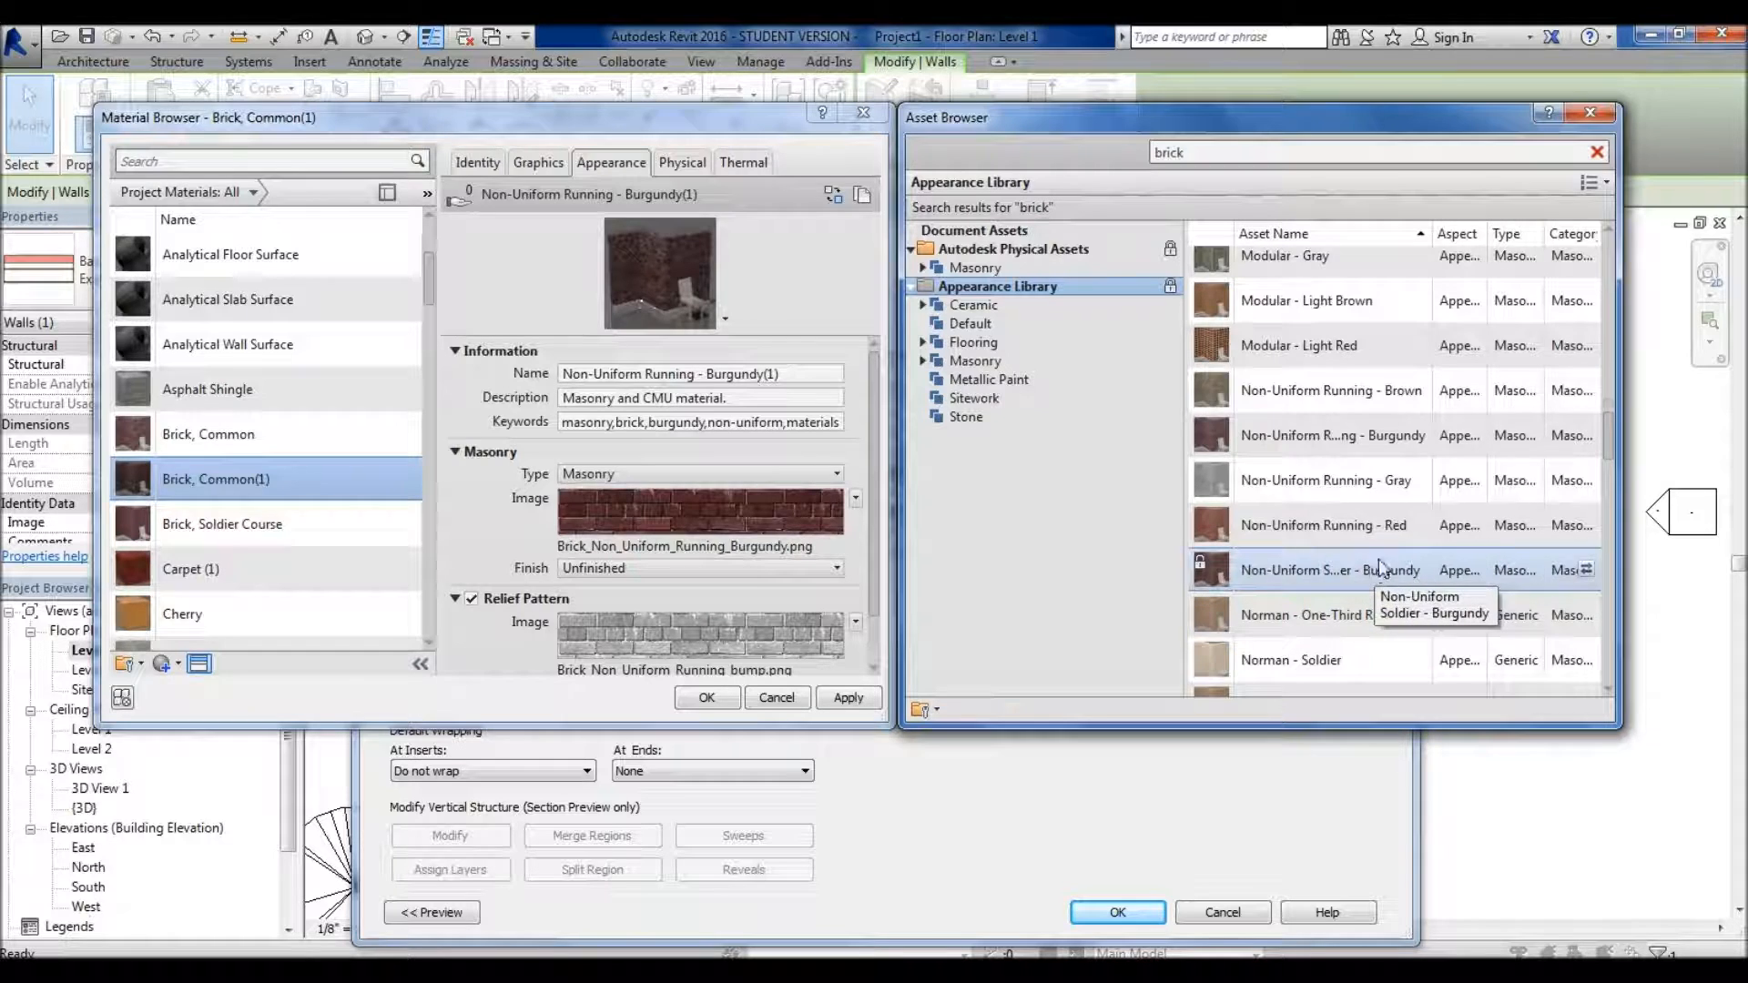
{"action": "scroll", "coordinate": [1373, 569], "scroll_direction": "up", "scroll_amount": 1}
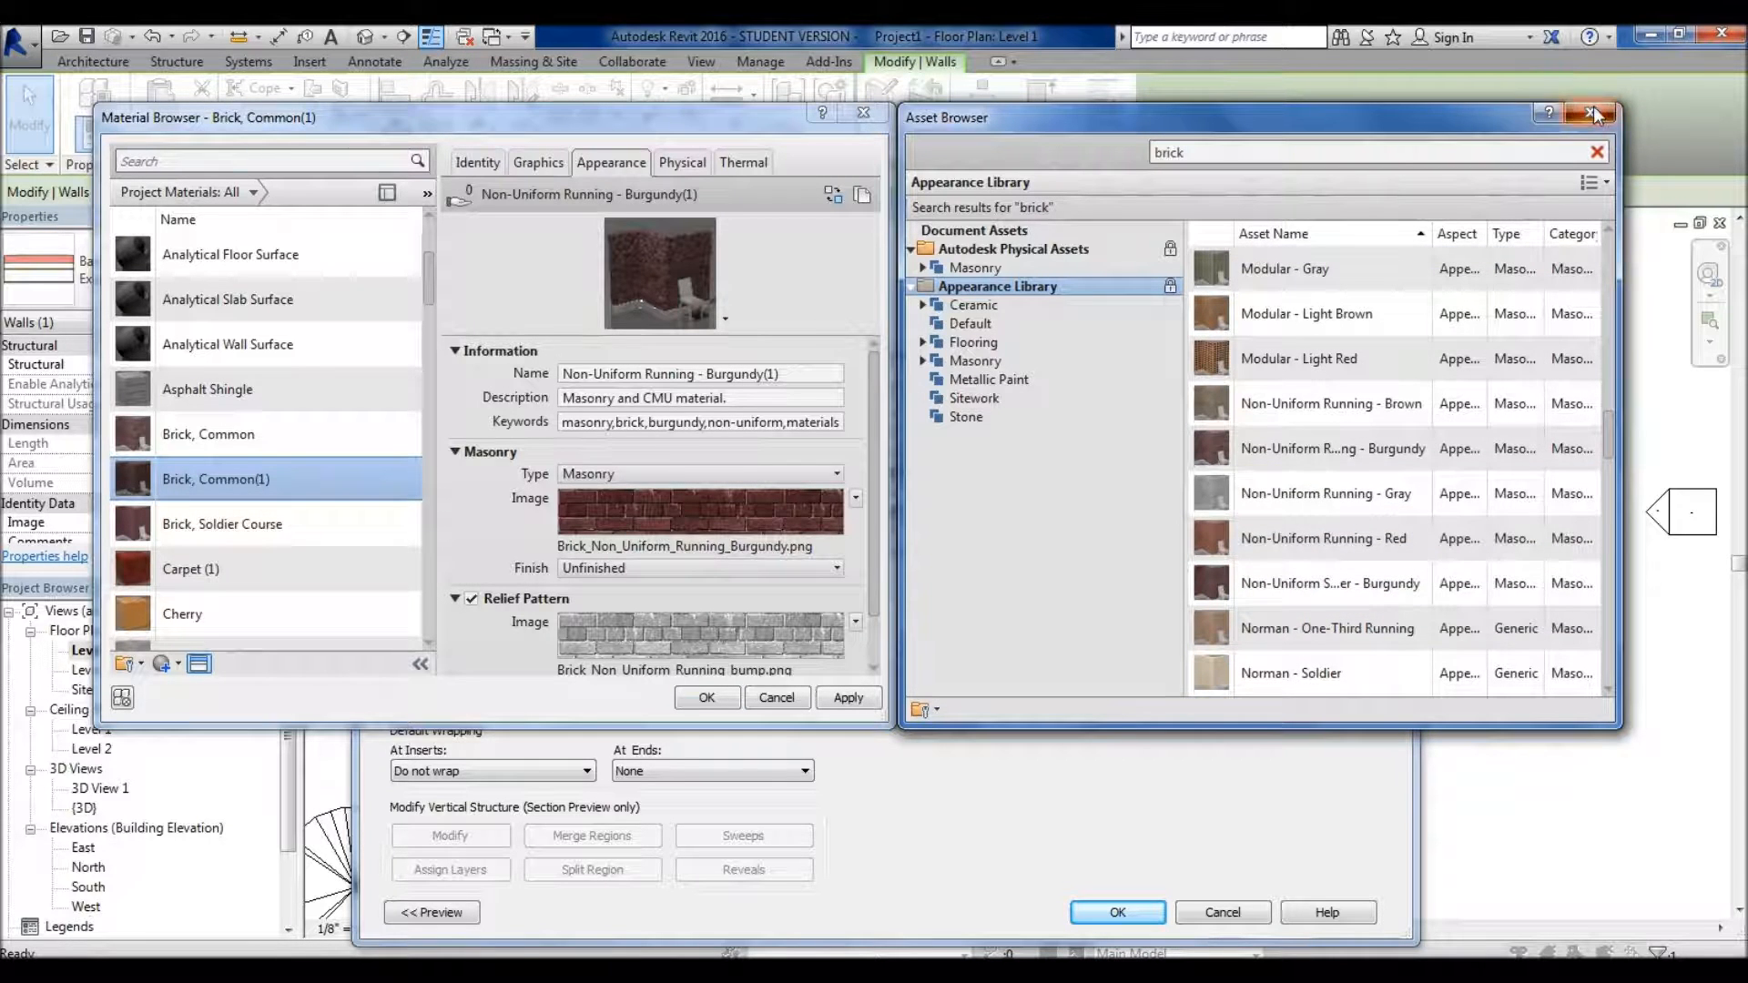
{"action": "left_click", "coordinate": [1593, 112]}
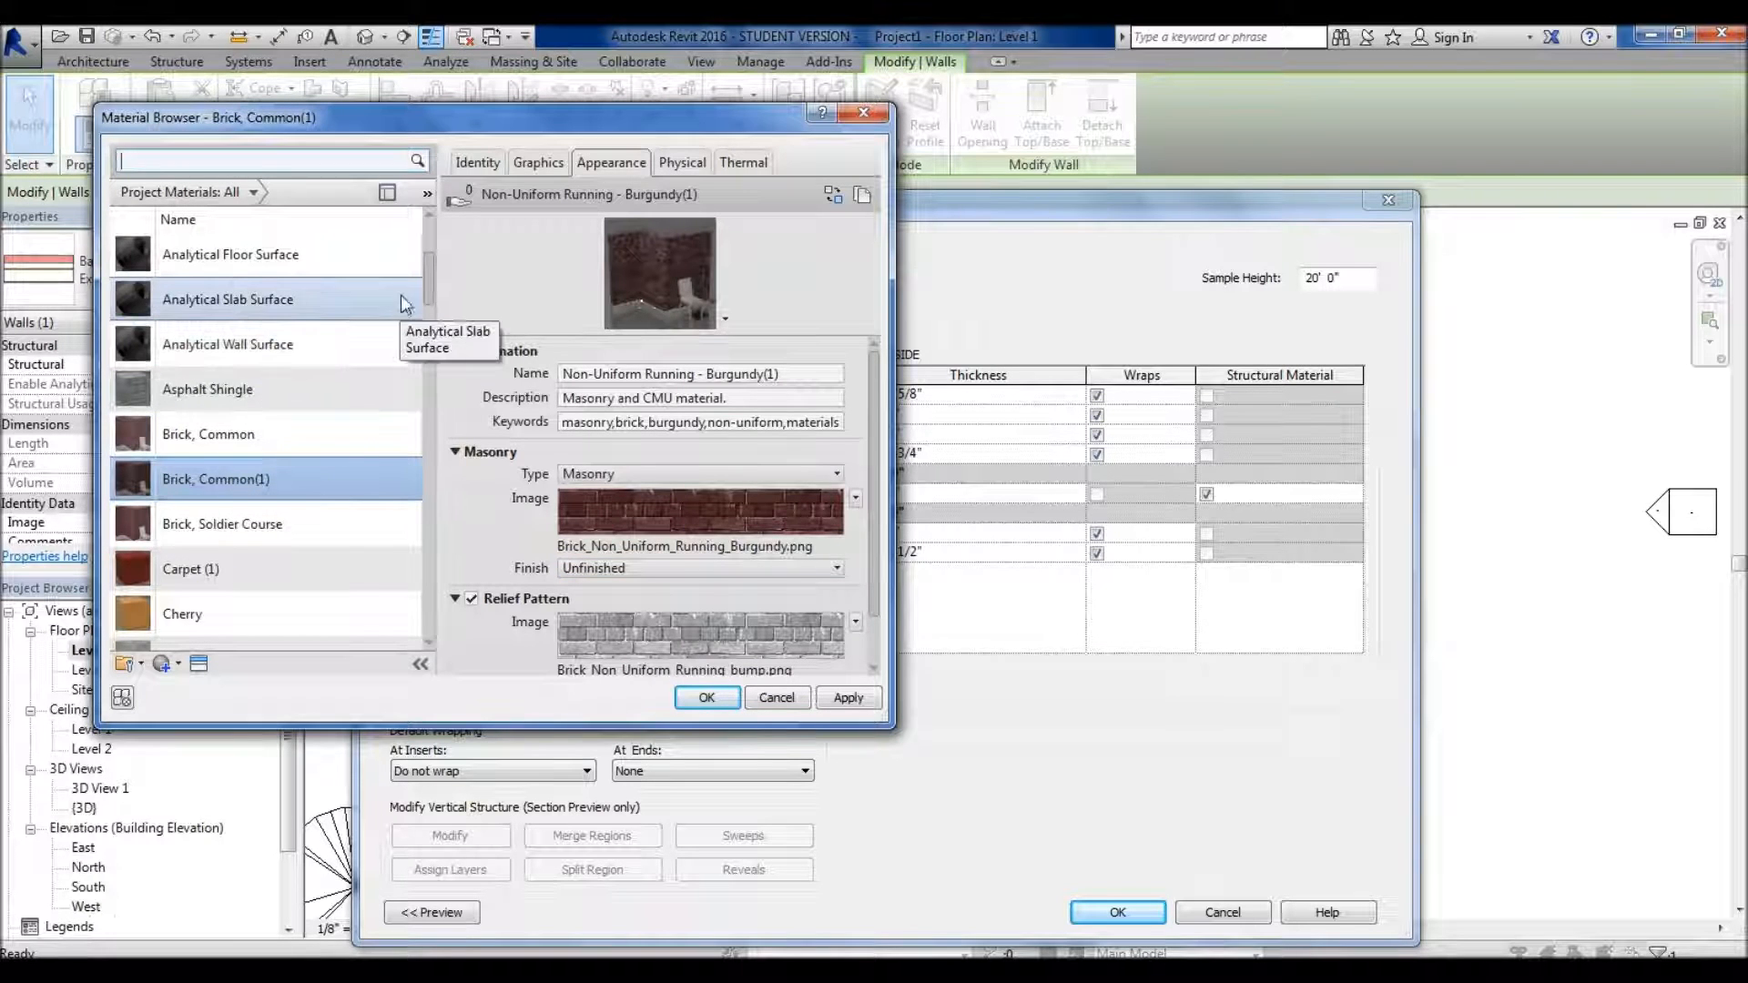
- Find the Earth material in the project materials and duplicate it
{"action": "left_click_drag", "start_coordinate": [428, 273], "coordinate": [431, 215]}
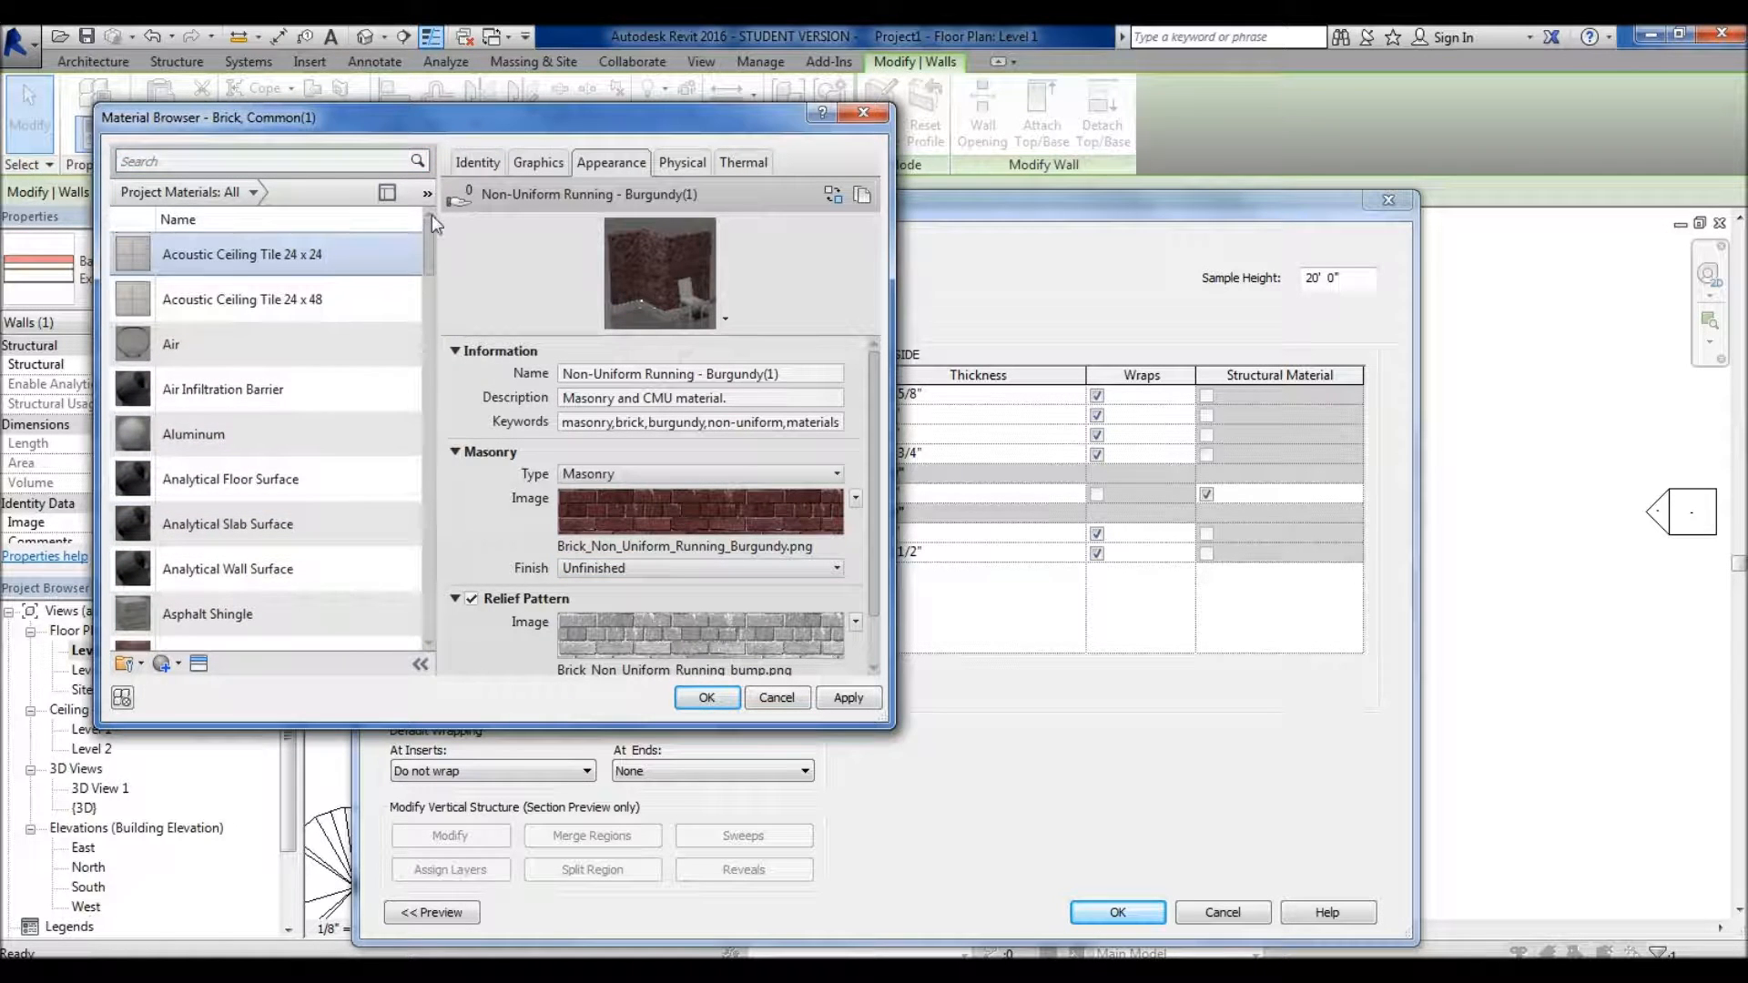
{"action": "scroll", "coordinate": [227, 610], "scroll_direction": "down", "scroll_amount": 1}
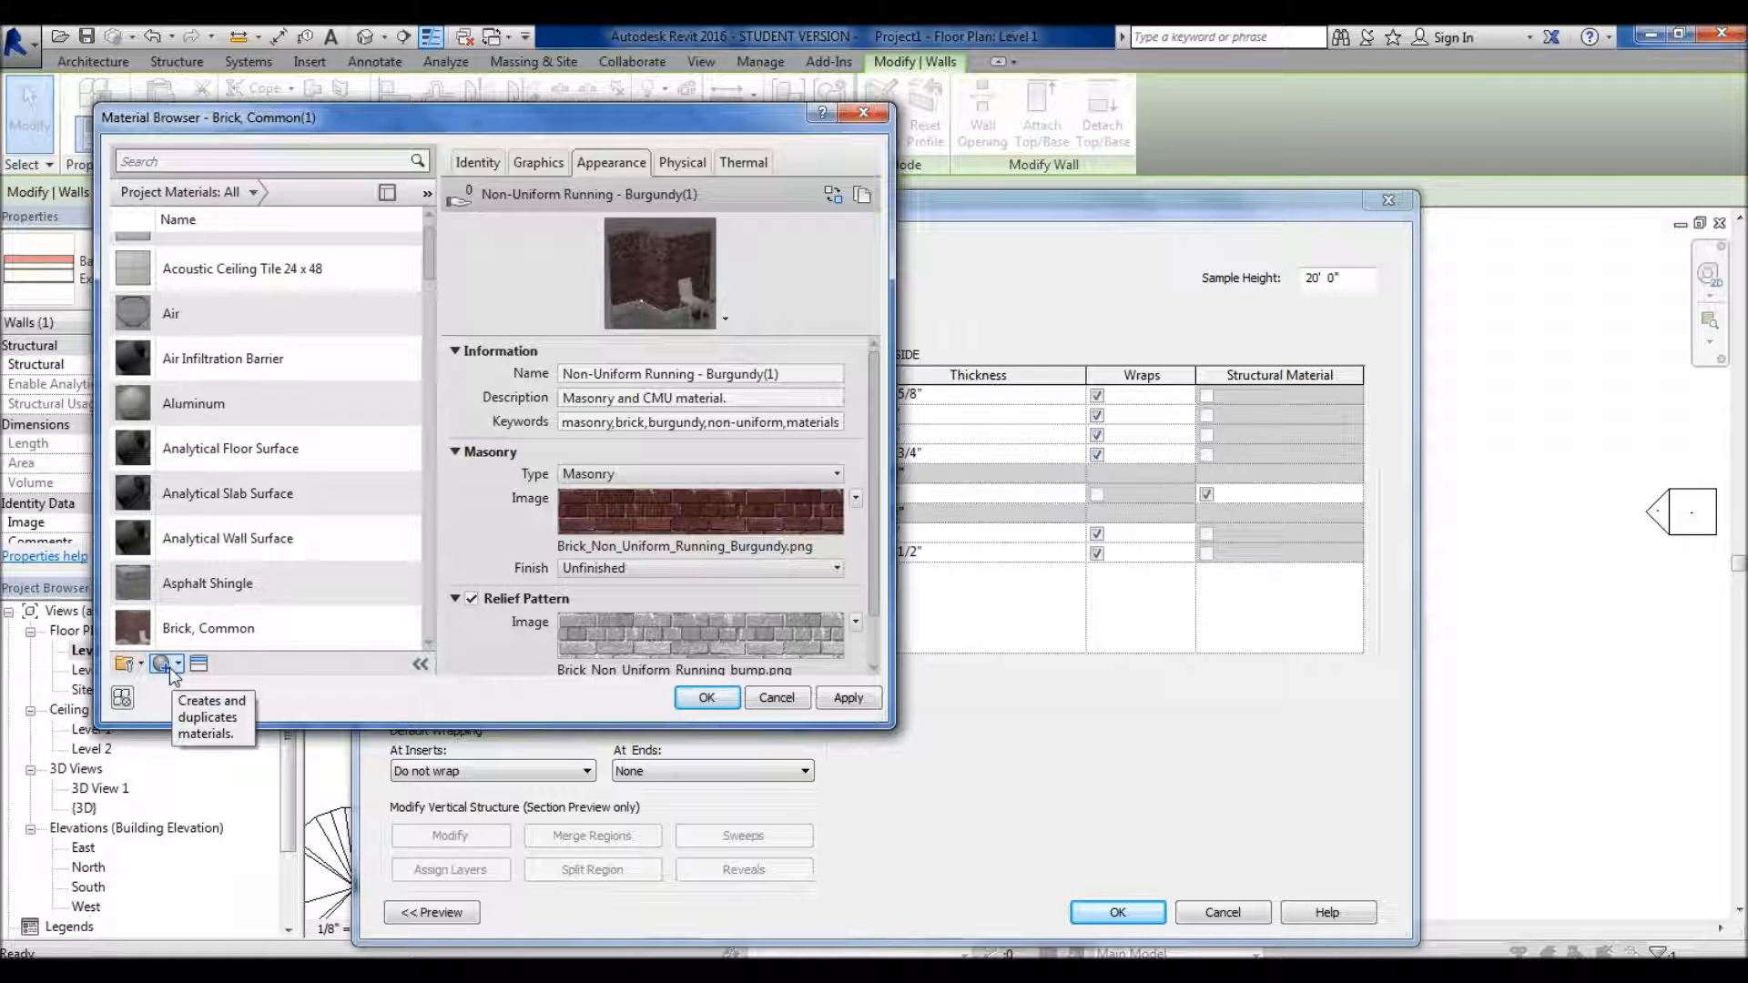
{"action": "left_click_drag", "start_coordinate": [430, 266], "coordinate": [466, 476]}
{"action": "left_click", "coordinate": [212, 372]}
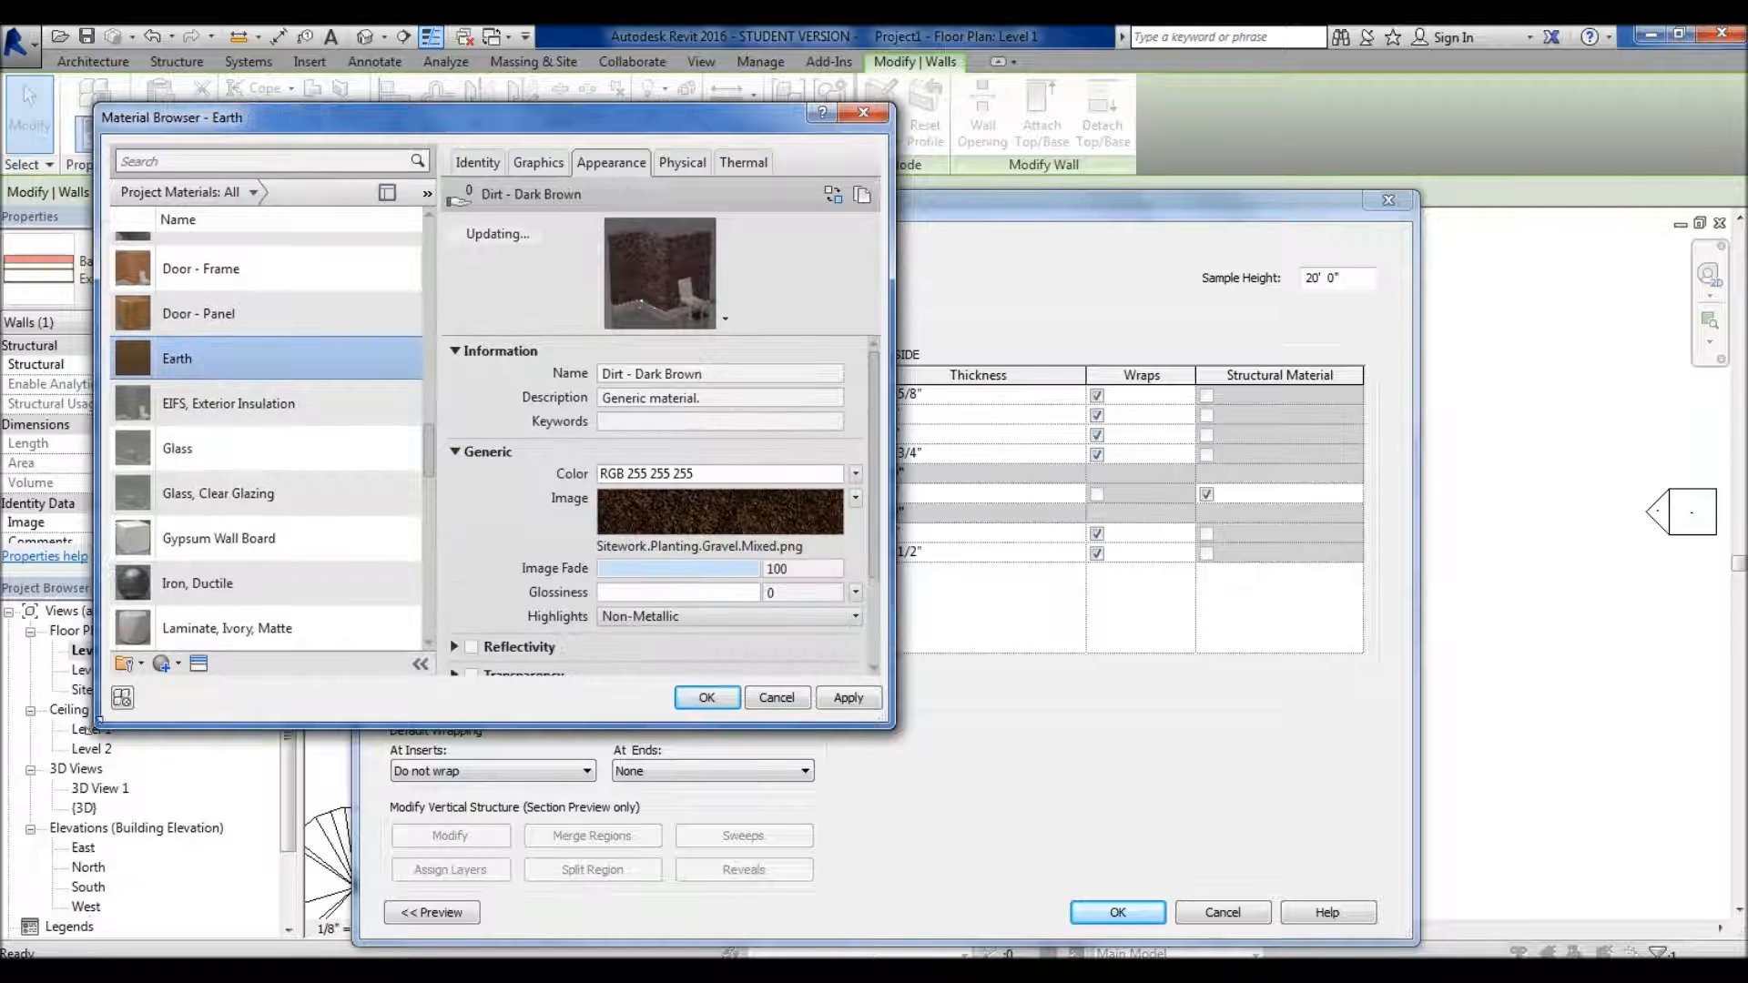
{"action": "left_click", "coordinate": [167, 665]}
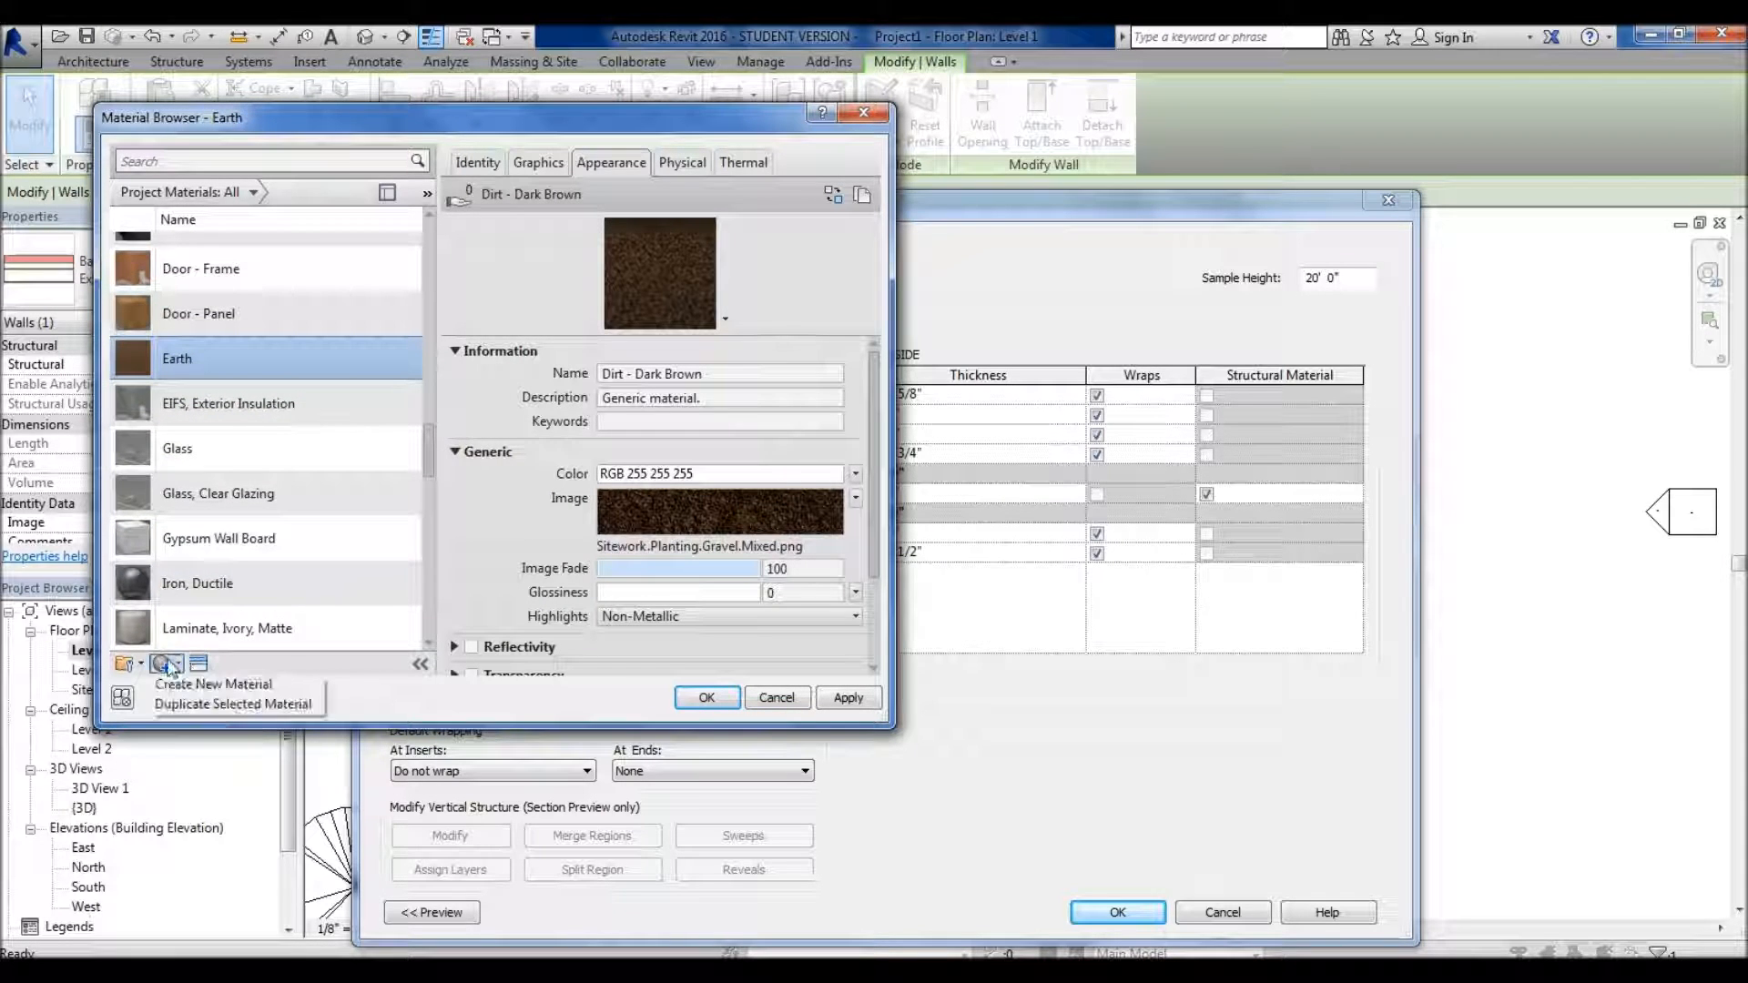
{"action": "left_click", "coordinate": [191, 704]}
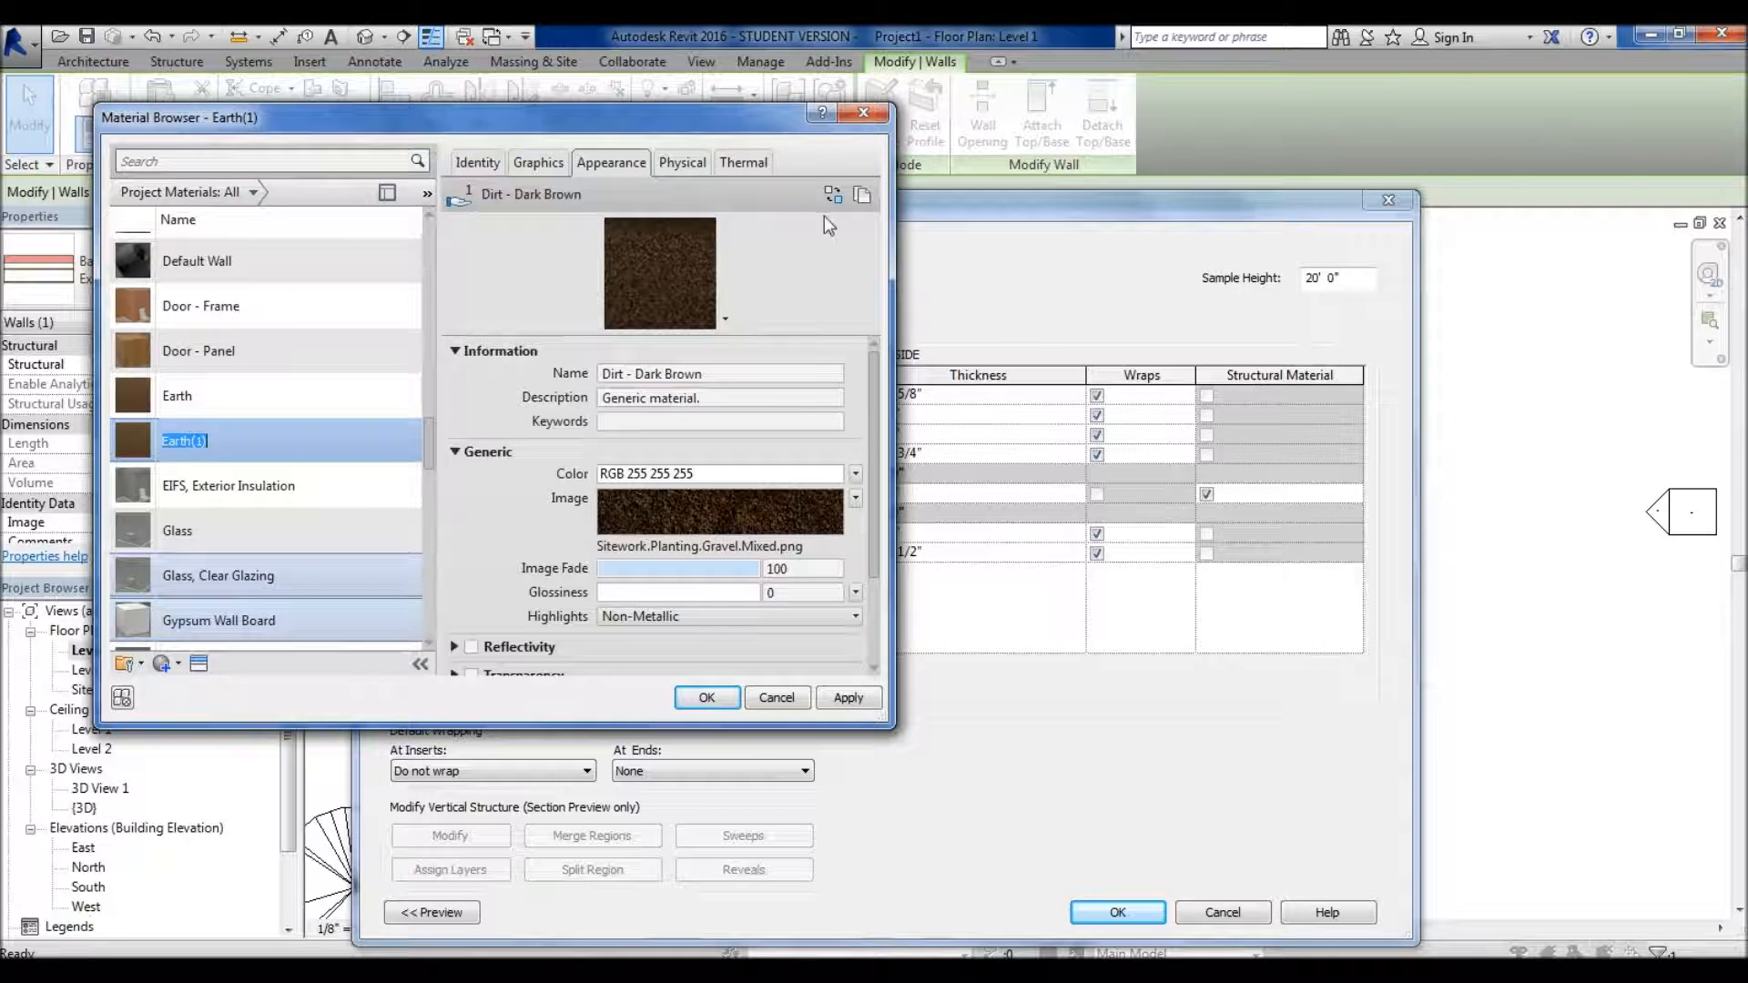
- Search the Asset Browser for "grass" as a replacement appearance for the duplicated Earth material, and close it without choosing an asset
{"action": "left_click", "coordinate": [832, 194]}
{"action": "left_click", "coordinate": [1228, 151]}
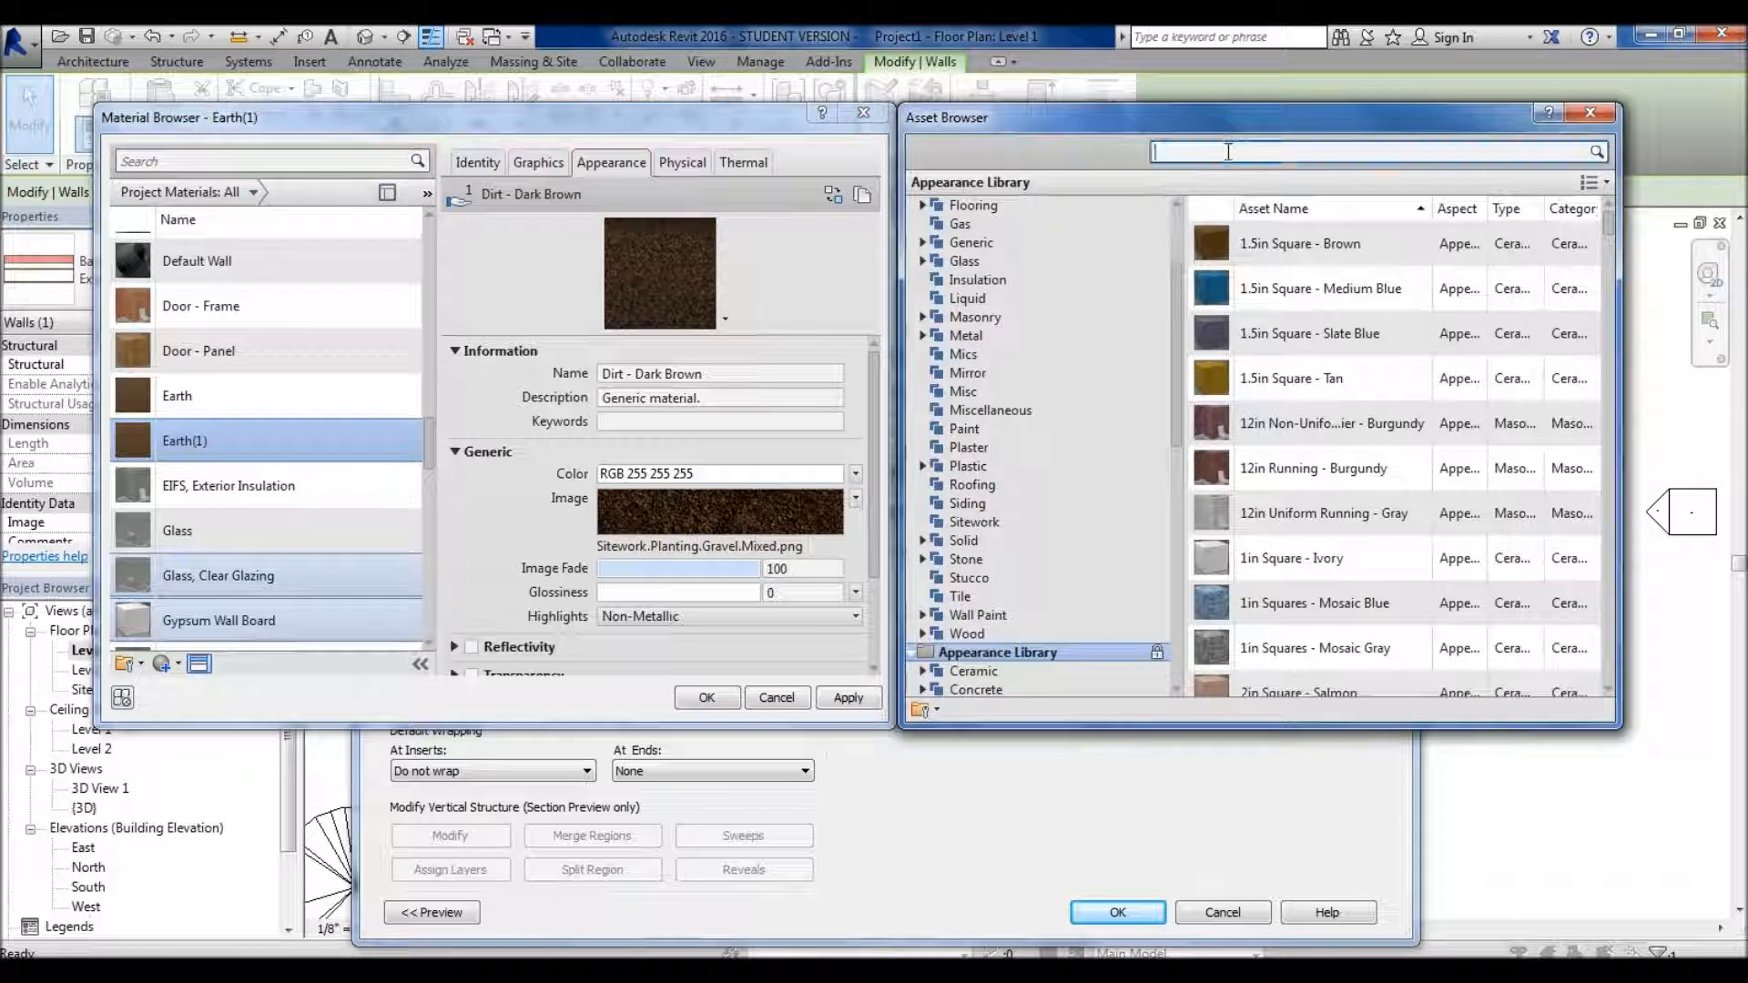
{"action": "type", "text": "grass"}
{"action": "key", "text": "Return"}
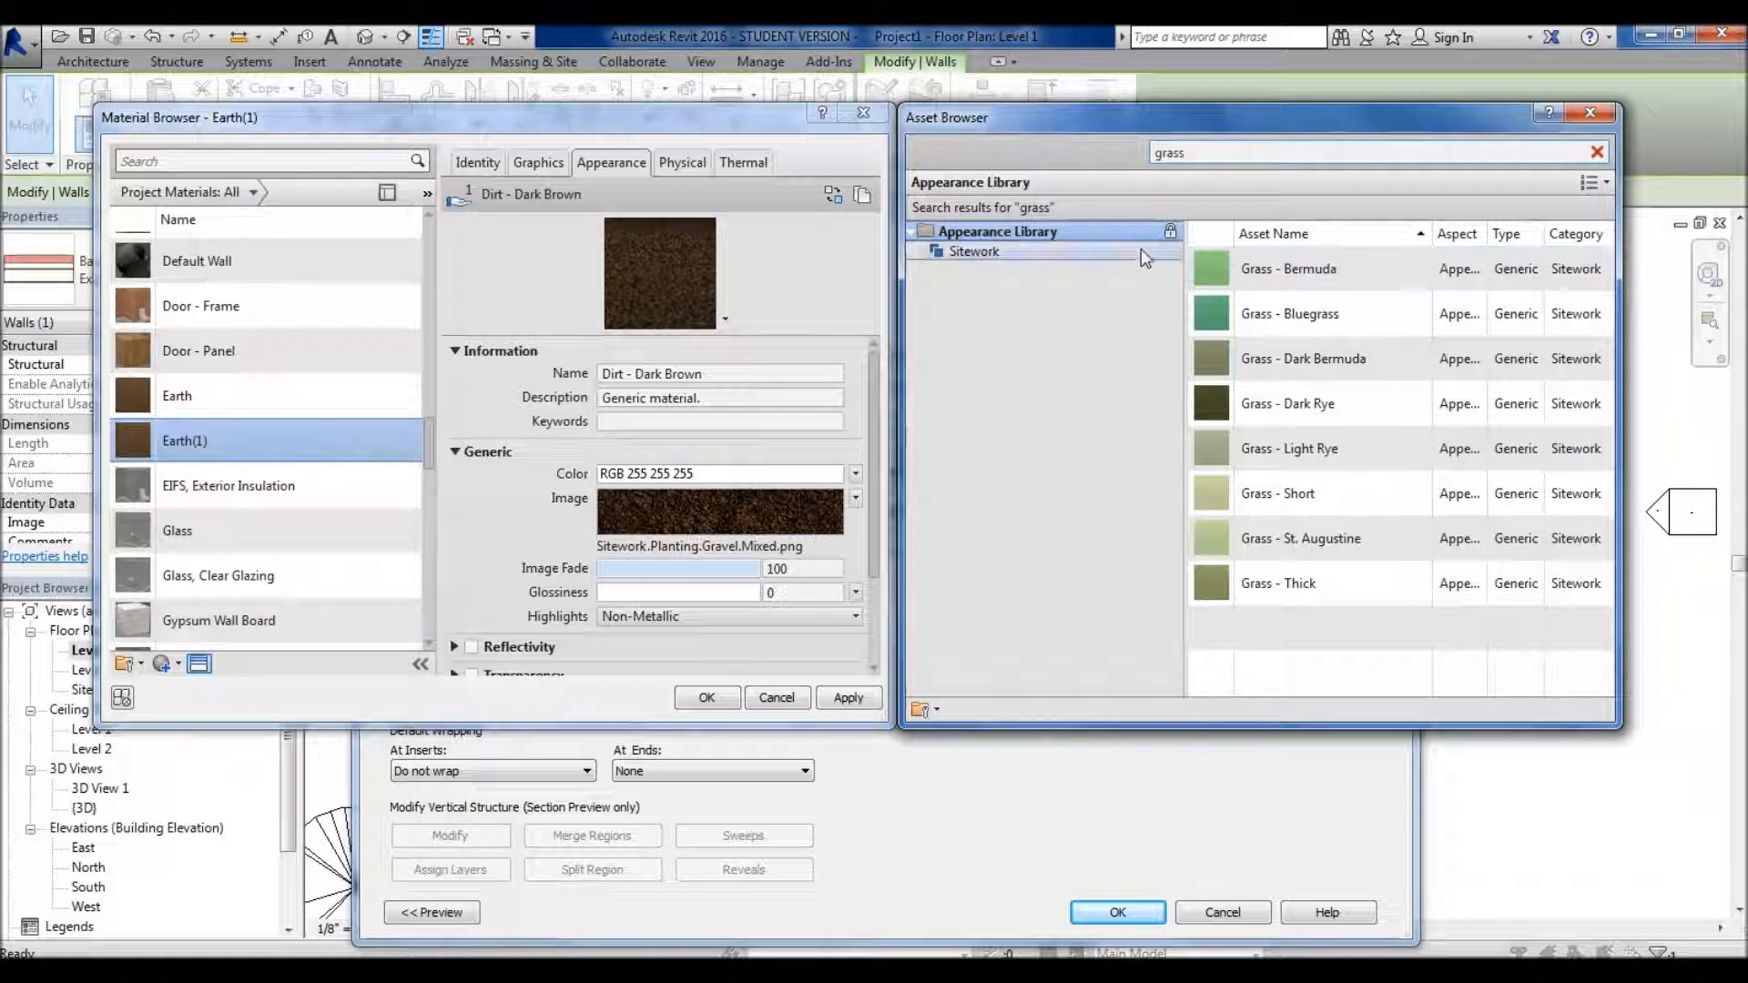
{"action": "left_click", "coordinate": [1610, 113]}
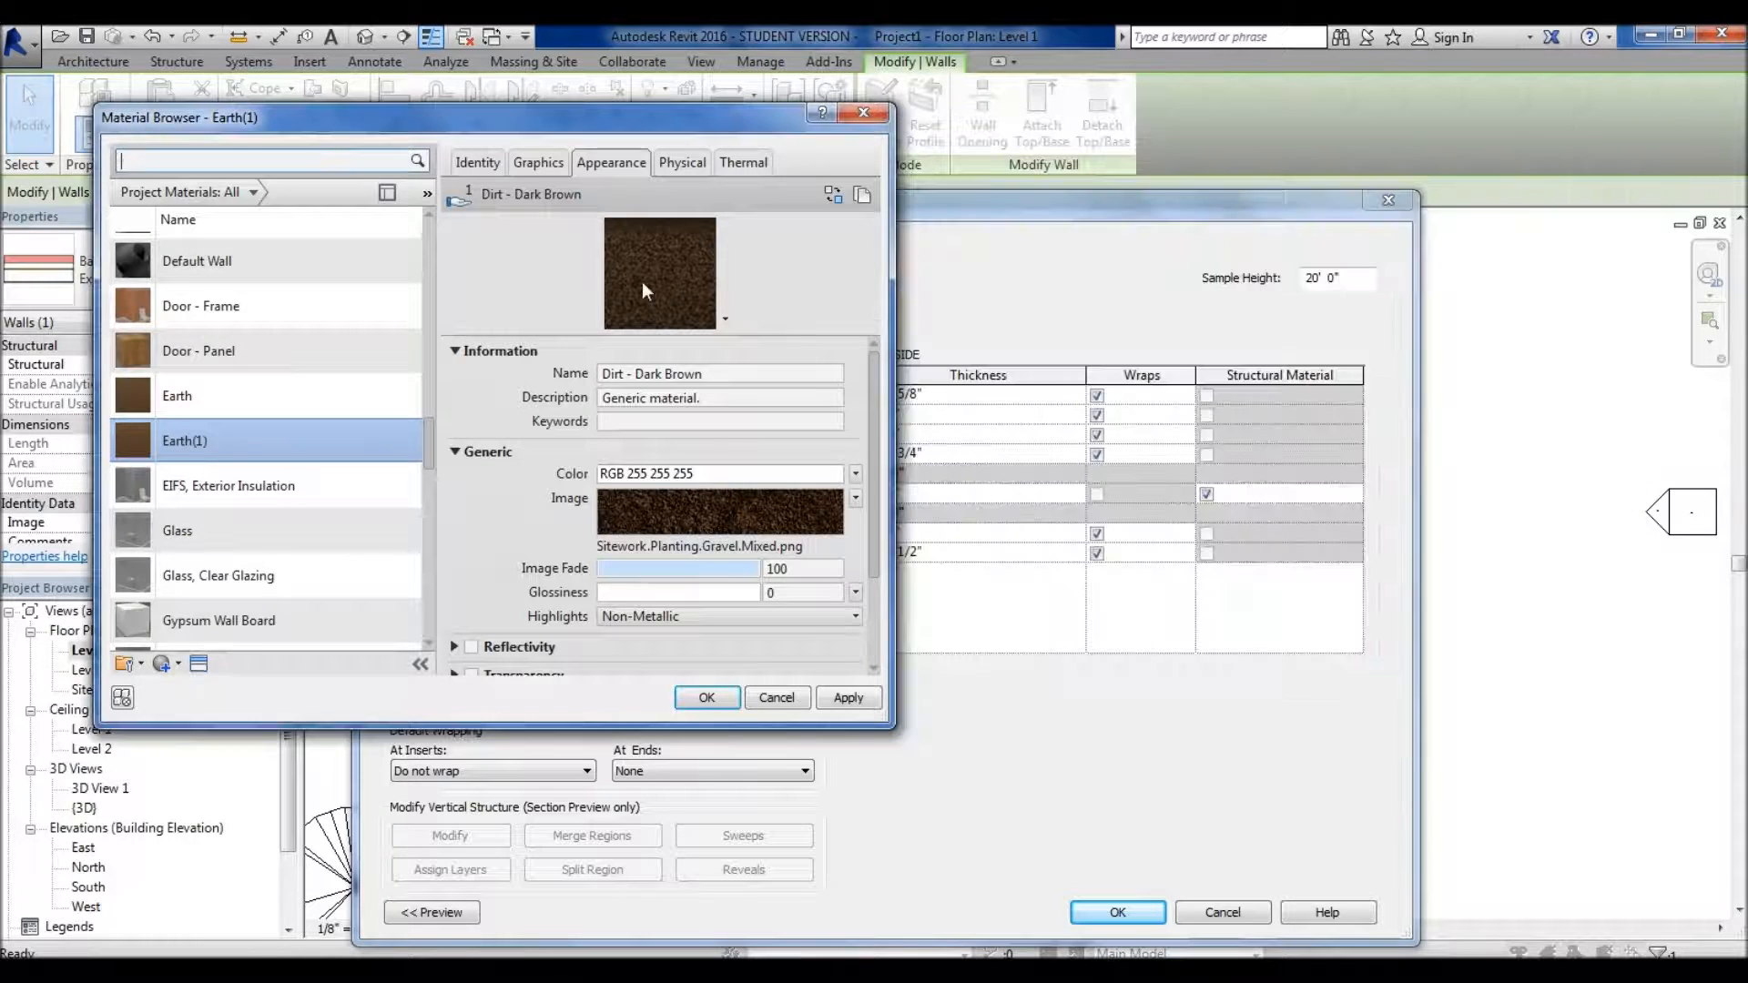
- Discard the material changes by cancelling the Material Browser
{"action": "scroll", "coordinate": [380, 393], "scroll_direction": "up", "scroll_amount": 1}
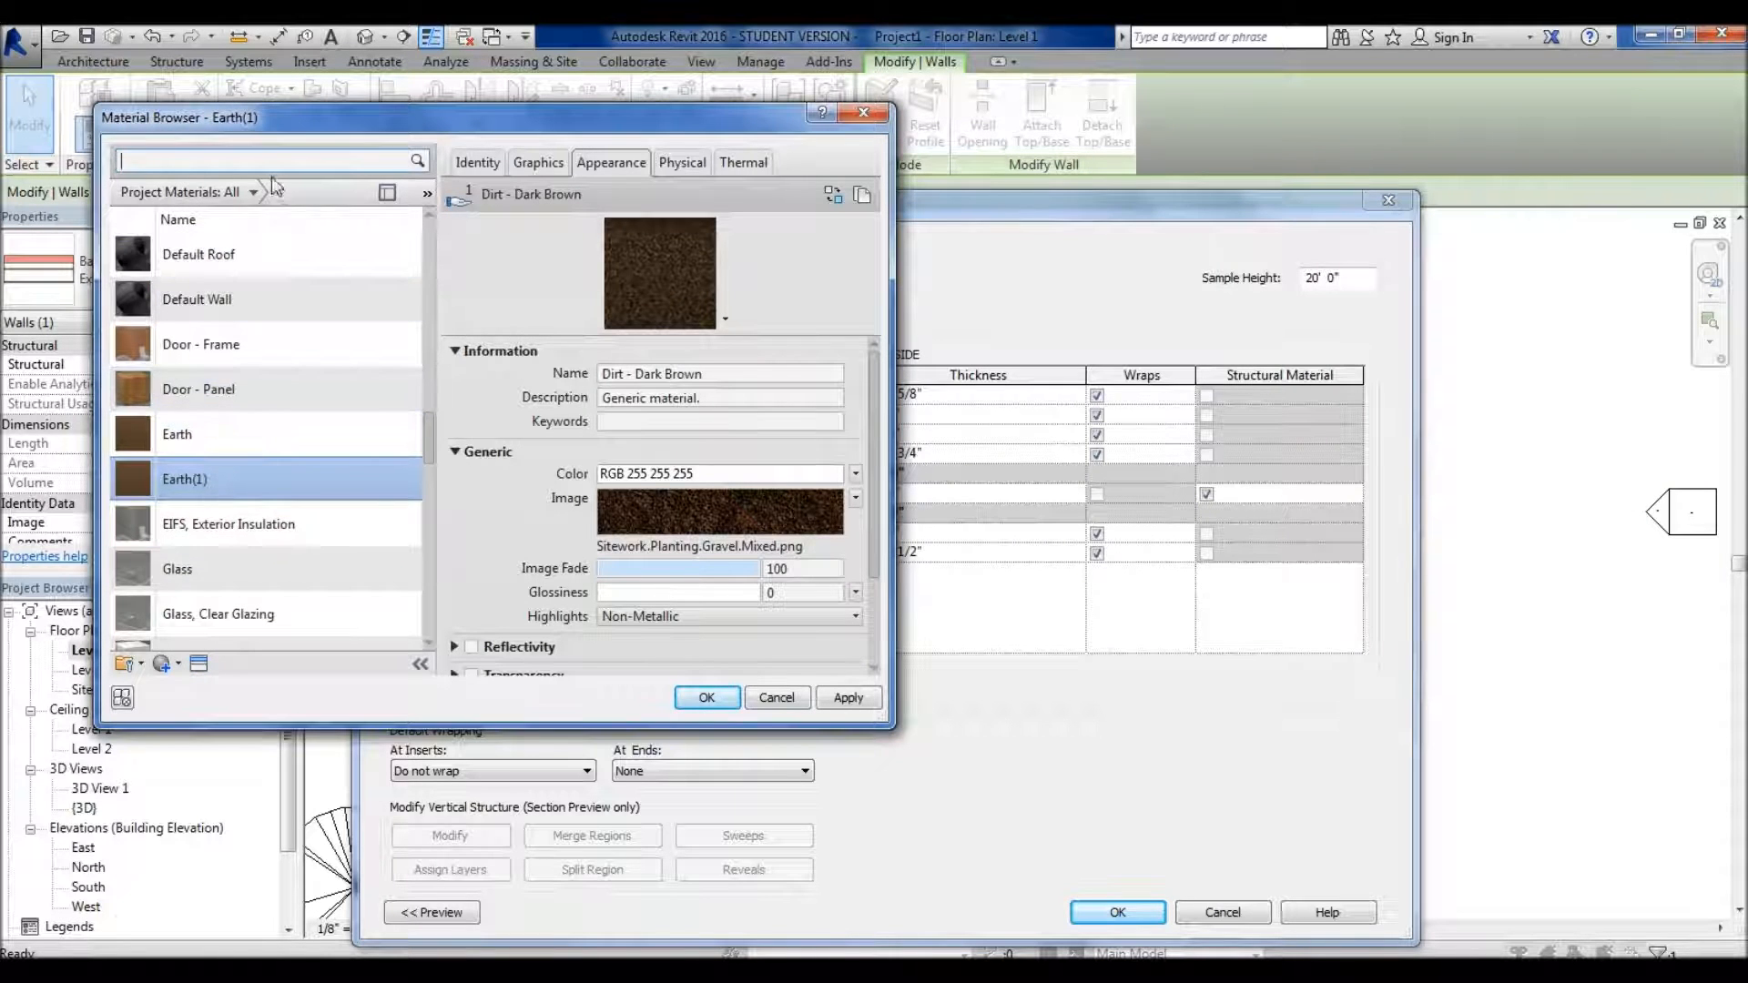
{"action": "left_click_drag", "start_coordinate": [428, 448], "coordinate": [435, 328]}
{"action": "left_click", "coordinate": [776, 697]}
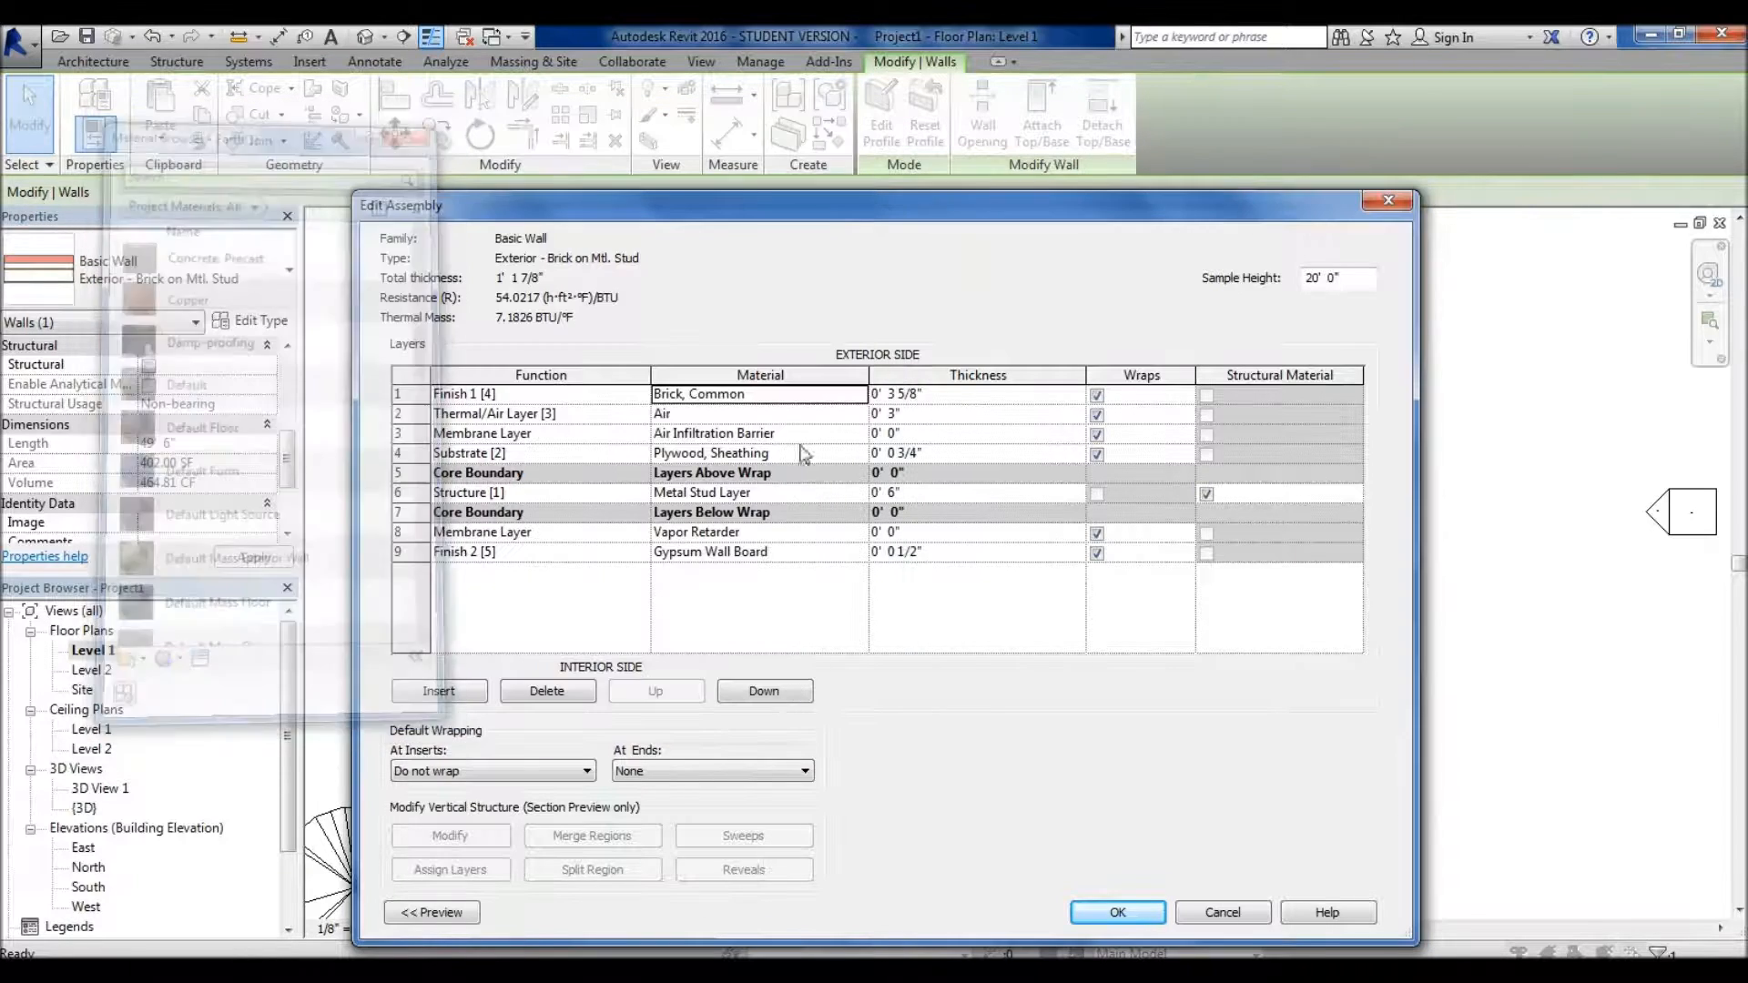
- Reopen the Material Browser from the Finish 1 layer's material and show the appearance settings of Brick, Common
{"action": "left_click", "coordinate": [865, 398]}
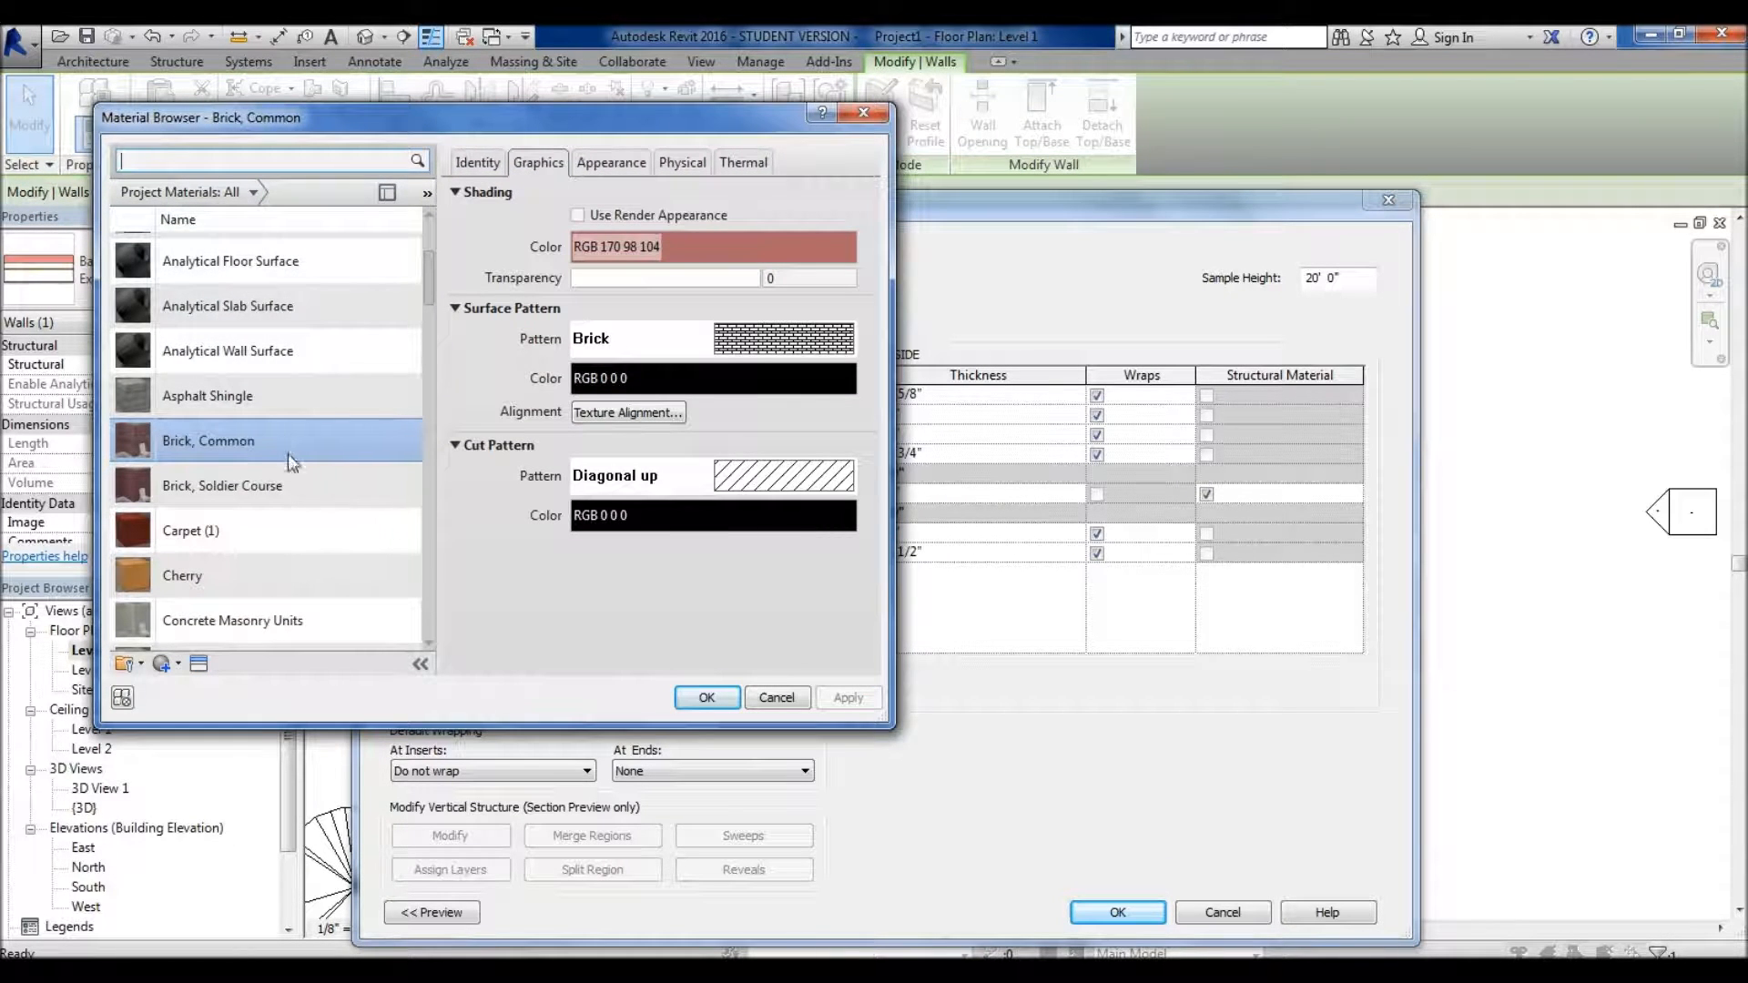
{"action": "left_click", "coordinate": [598, 162]}
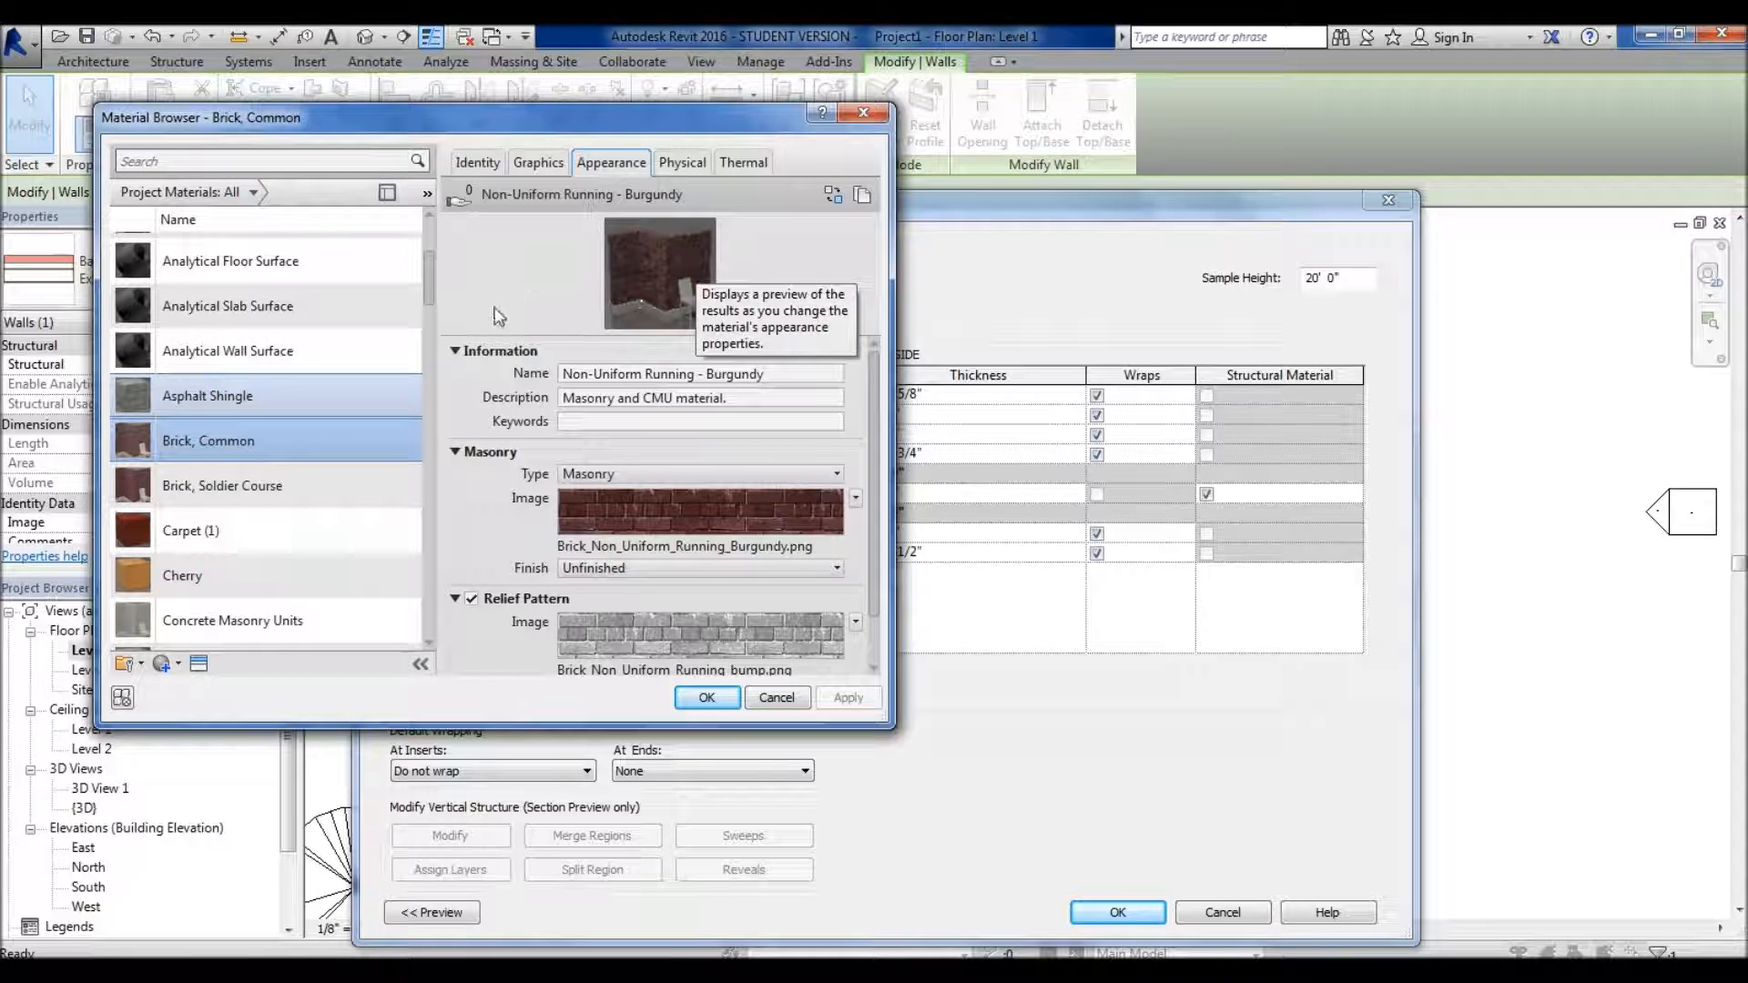
{"action": "scroll", "coordinate": [182, 628], "scroll_direction": "down", "scroll_amount": 1}
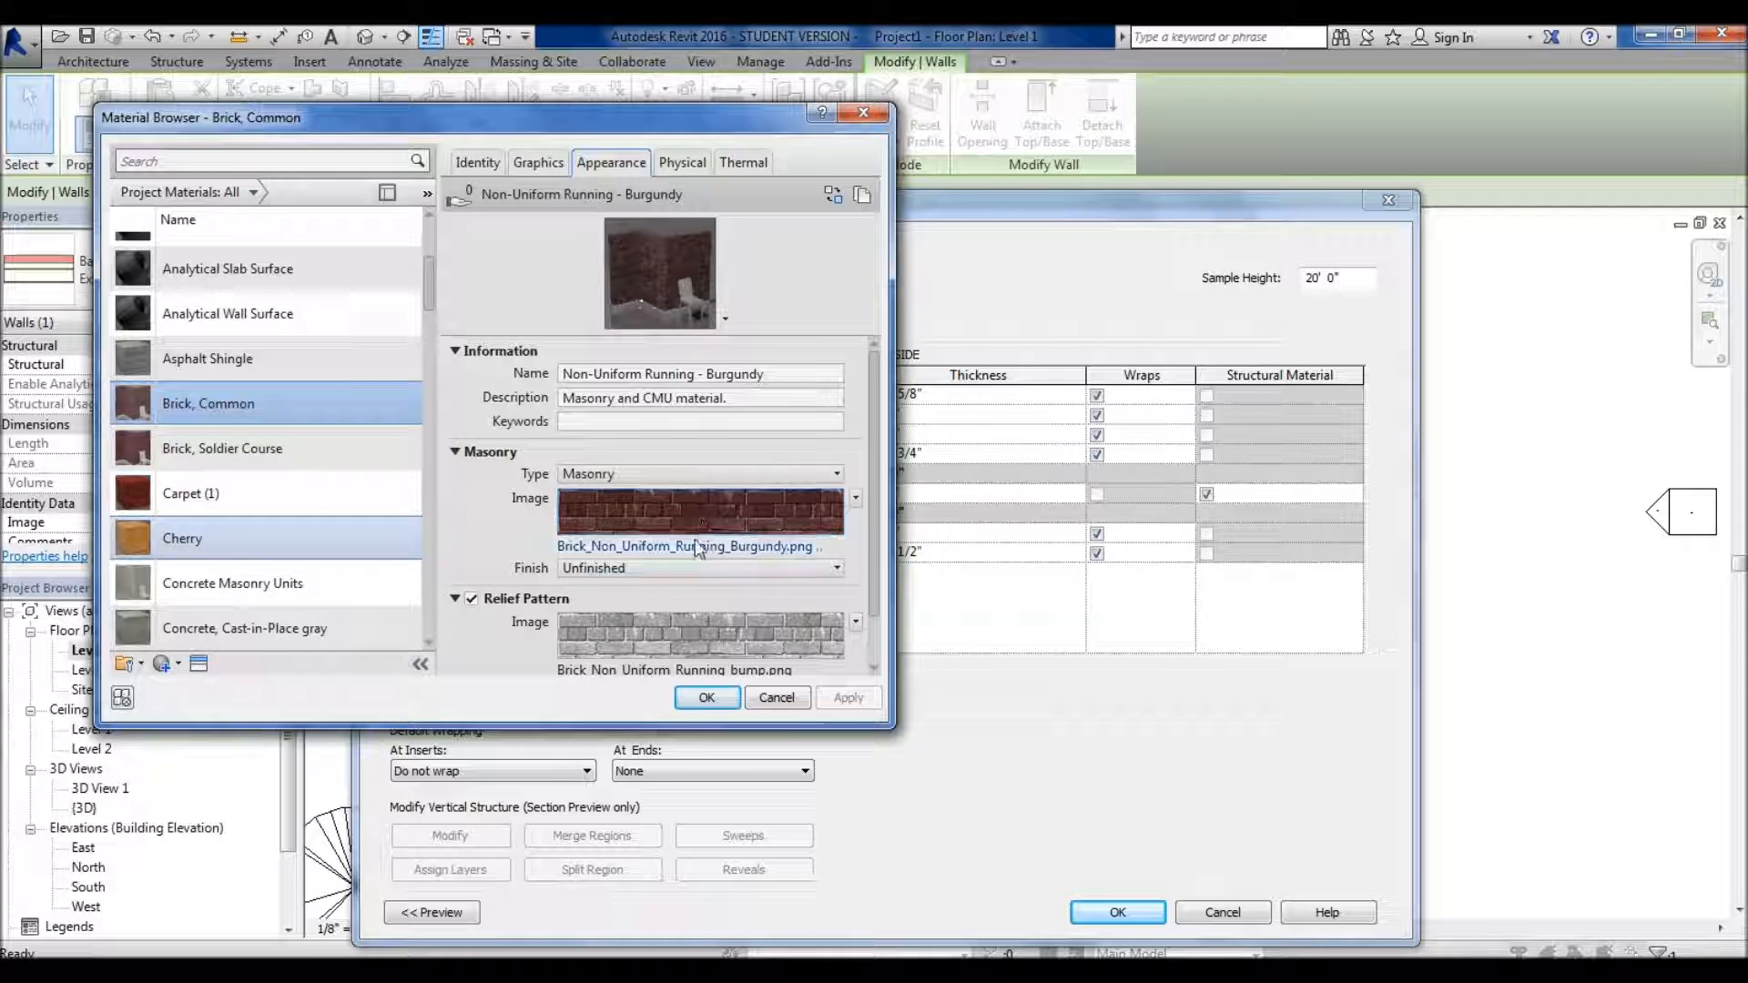
- Examine the Masonry image of Brick, Common in the Texture Editor twice, closing it each time without changes
{"action": "left_click", "coordinate": [634, 502]}
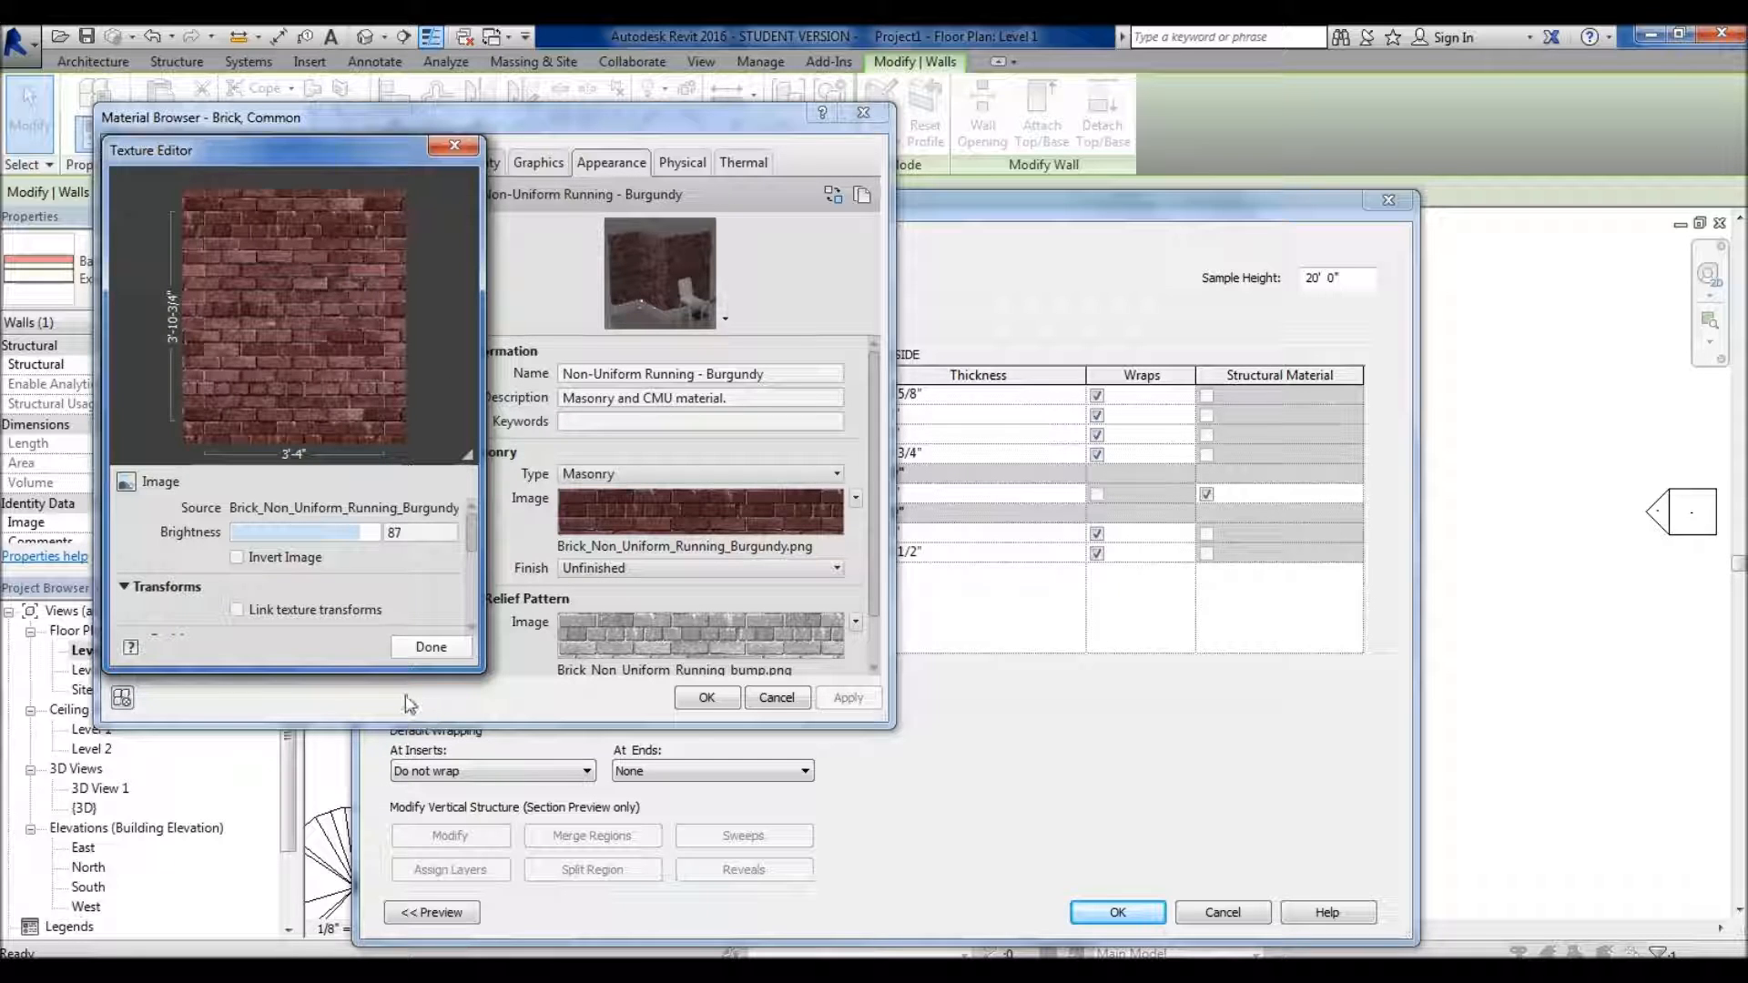
{"action": "left_click", "coordinate": [420, 648]}
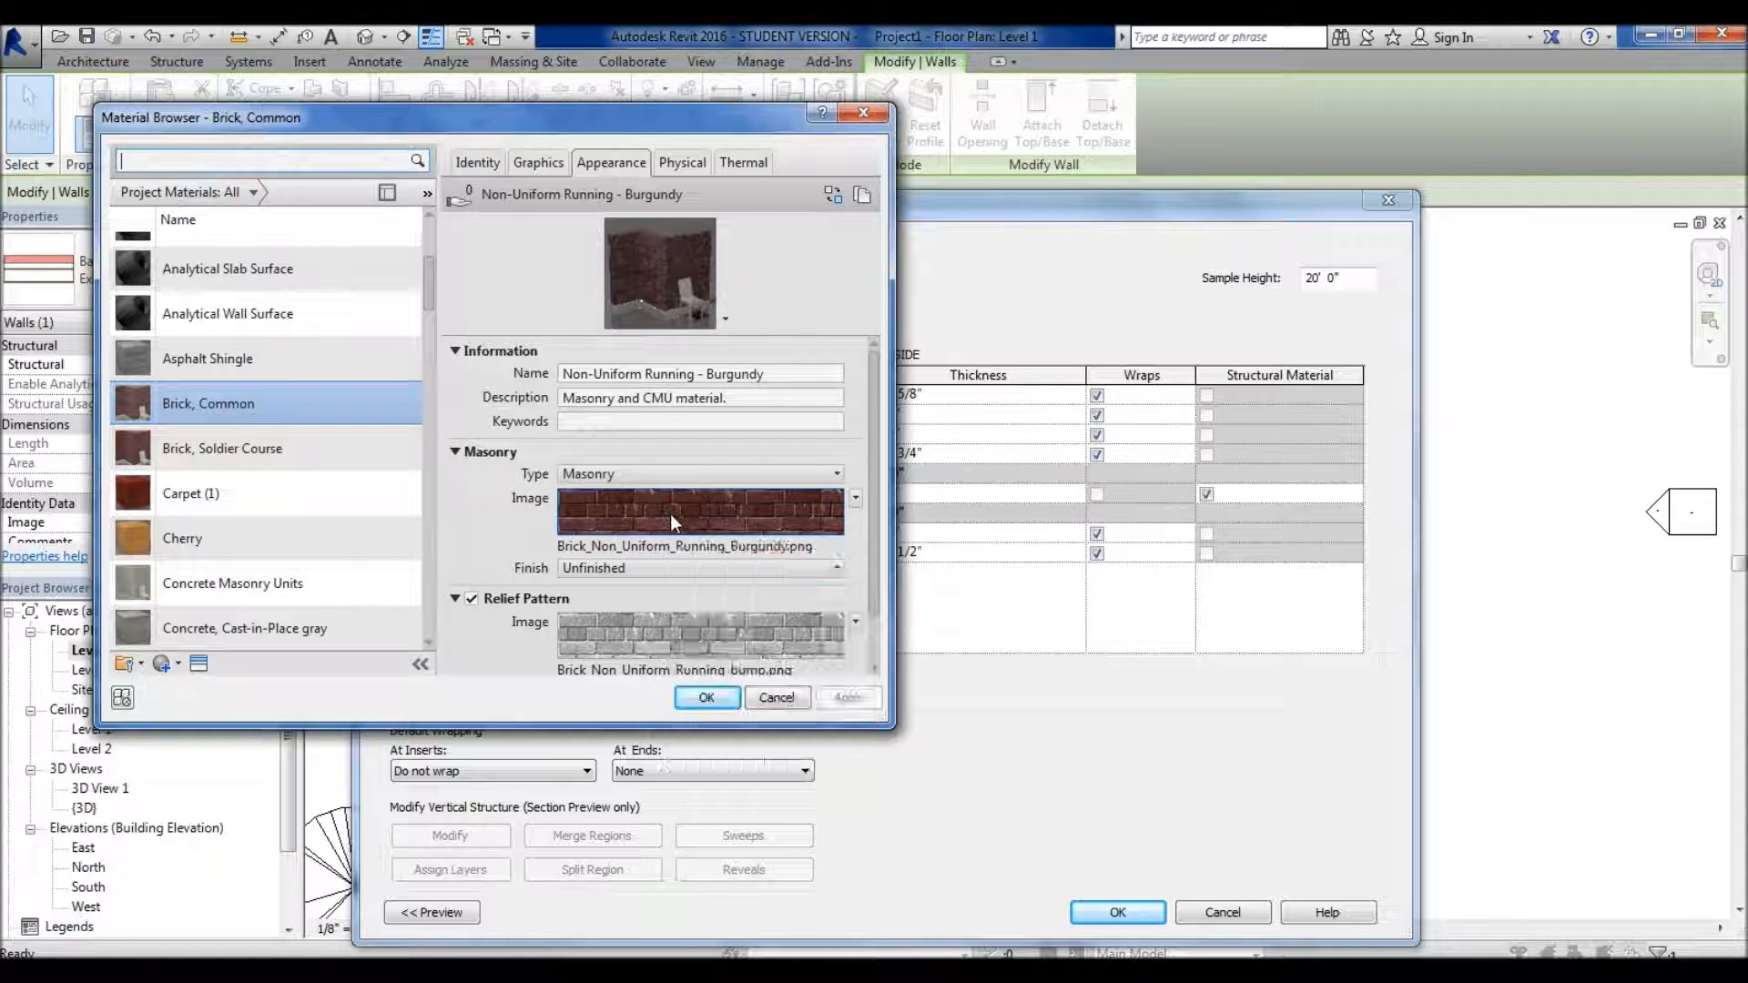
{"action": "mouse_move", "coordinate": [670, 513]}
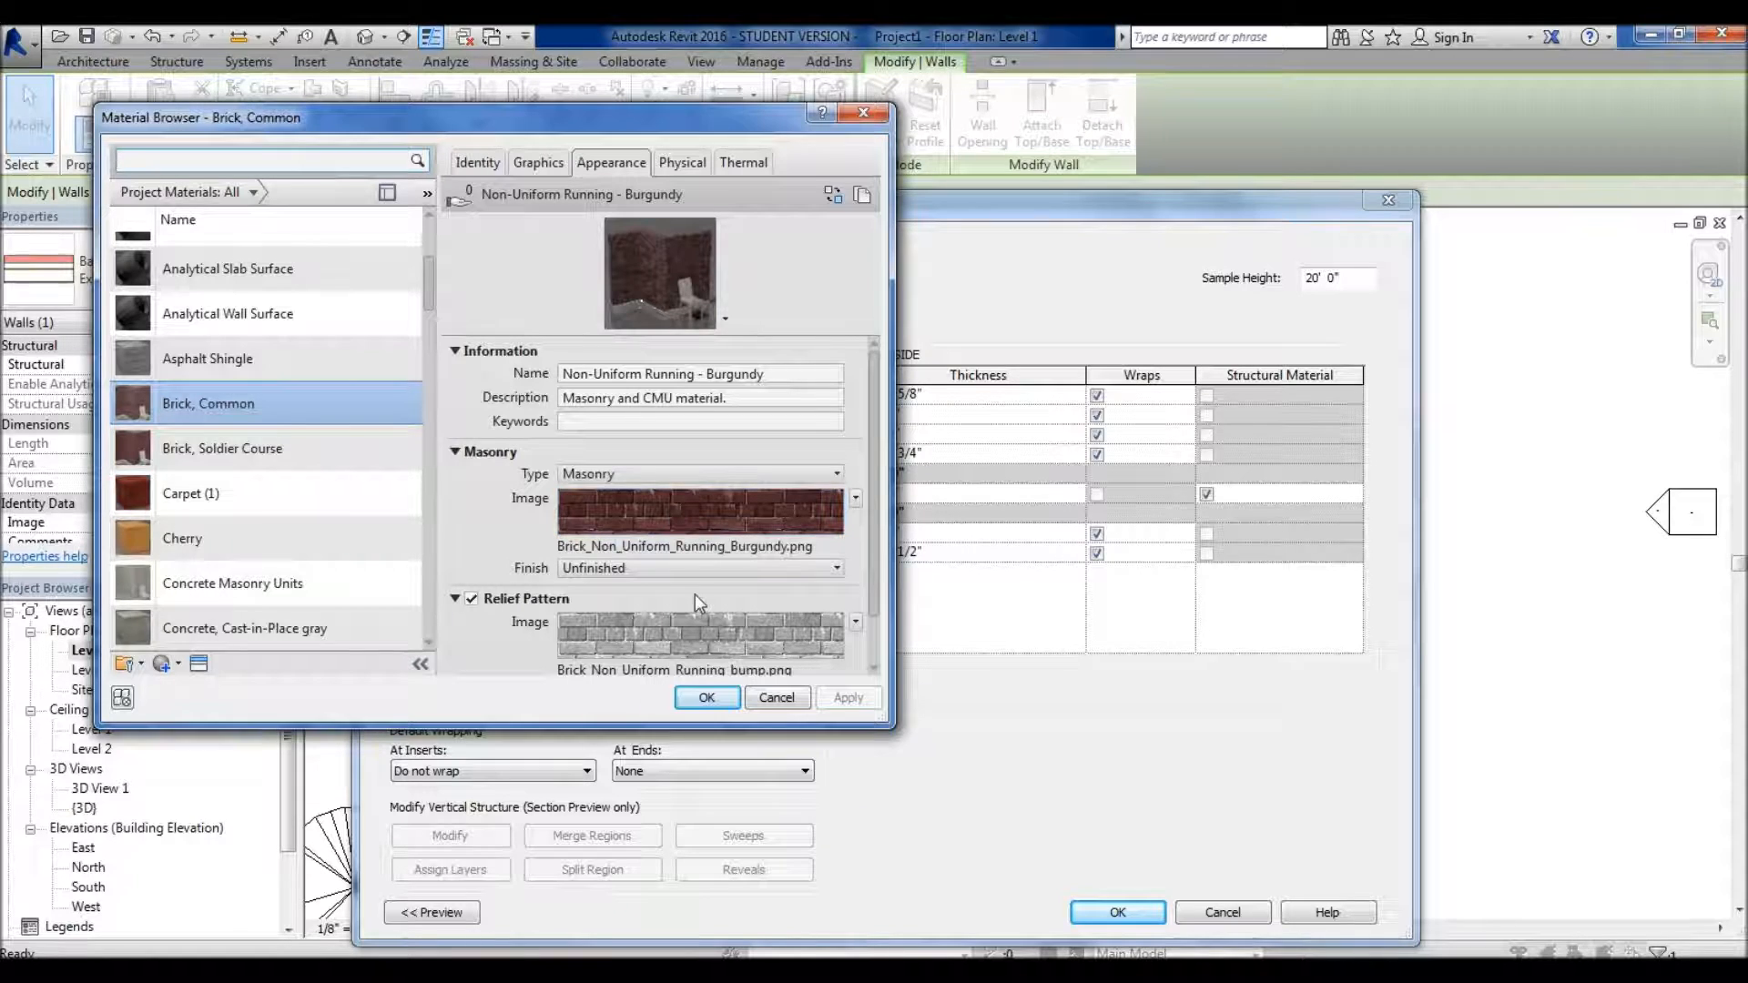
{"action": "left_click", "coordinate": [663, 517]}
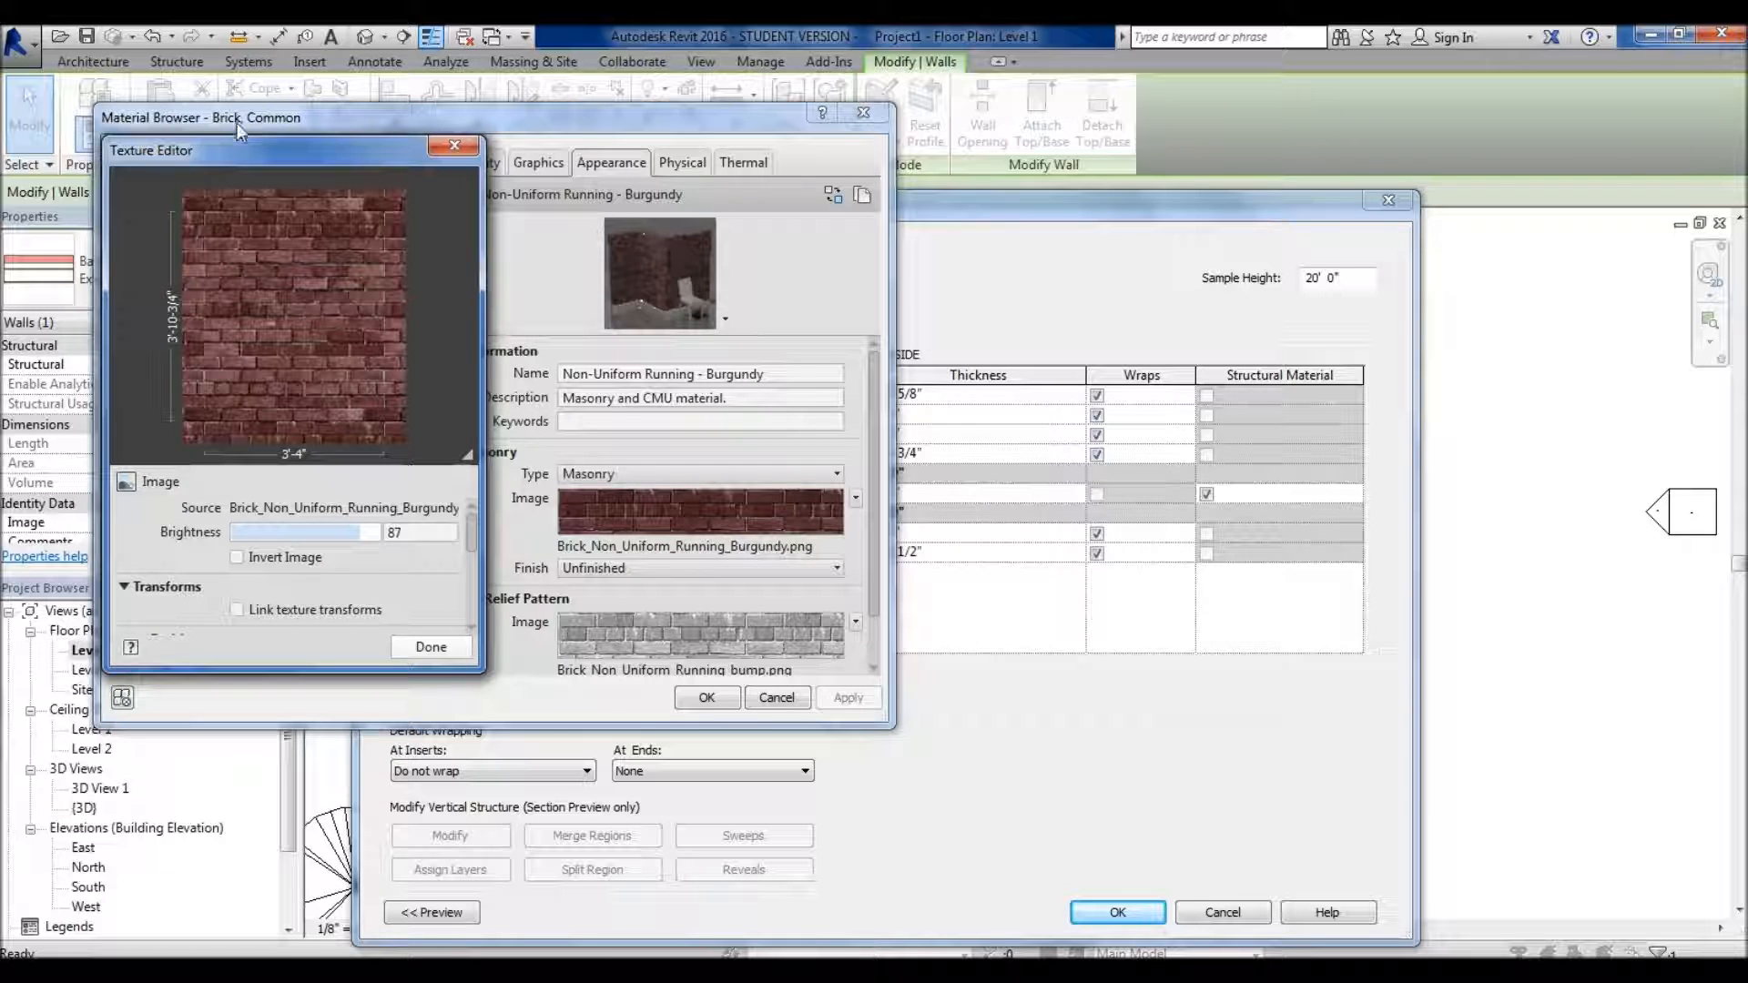
{"action": "left_click", "coordinate": [428, 646]}
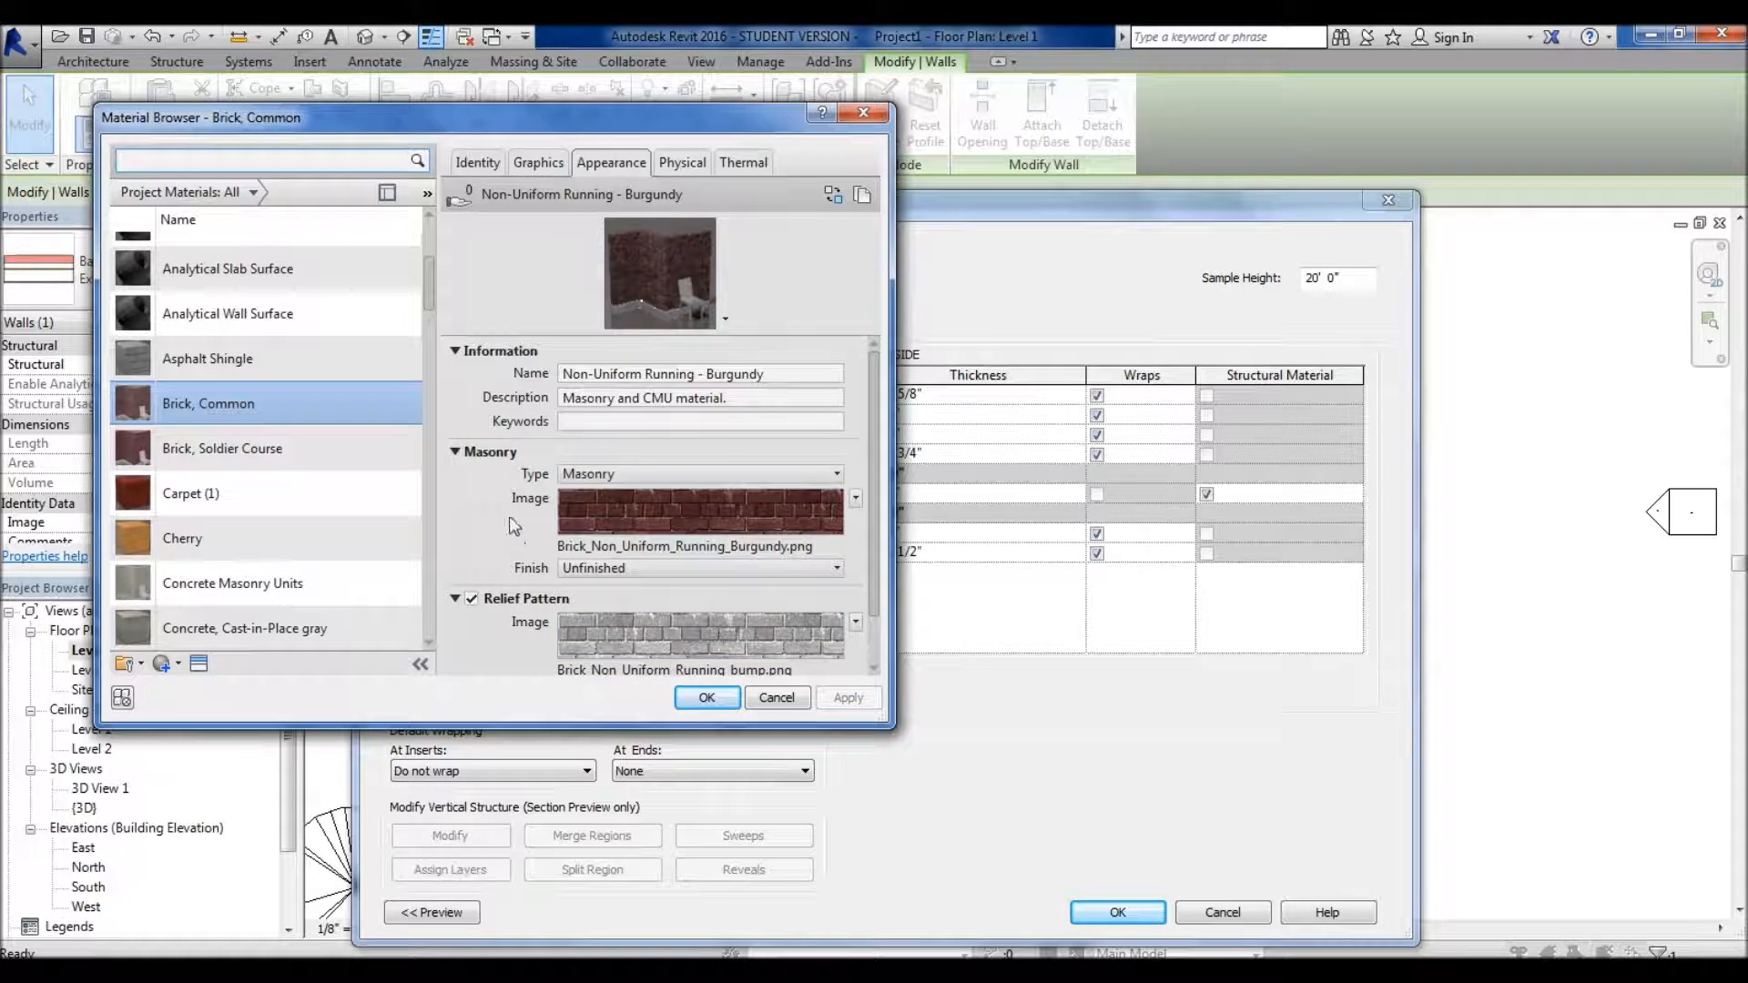
- Examine the Masonry and Relief Pattern images and the relief amount in the appearance settings of Brick, Common
{"action": "scroll", "coordinate": [468, 499], "scroll_direction": "down", "scroll_amount": 2}
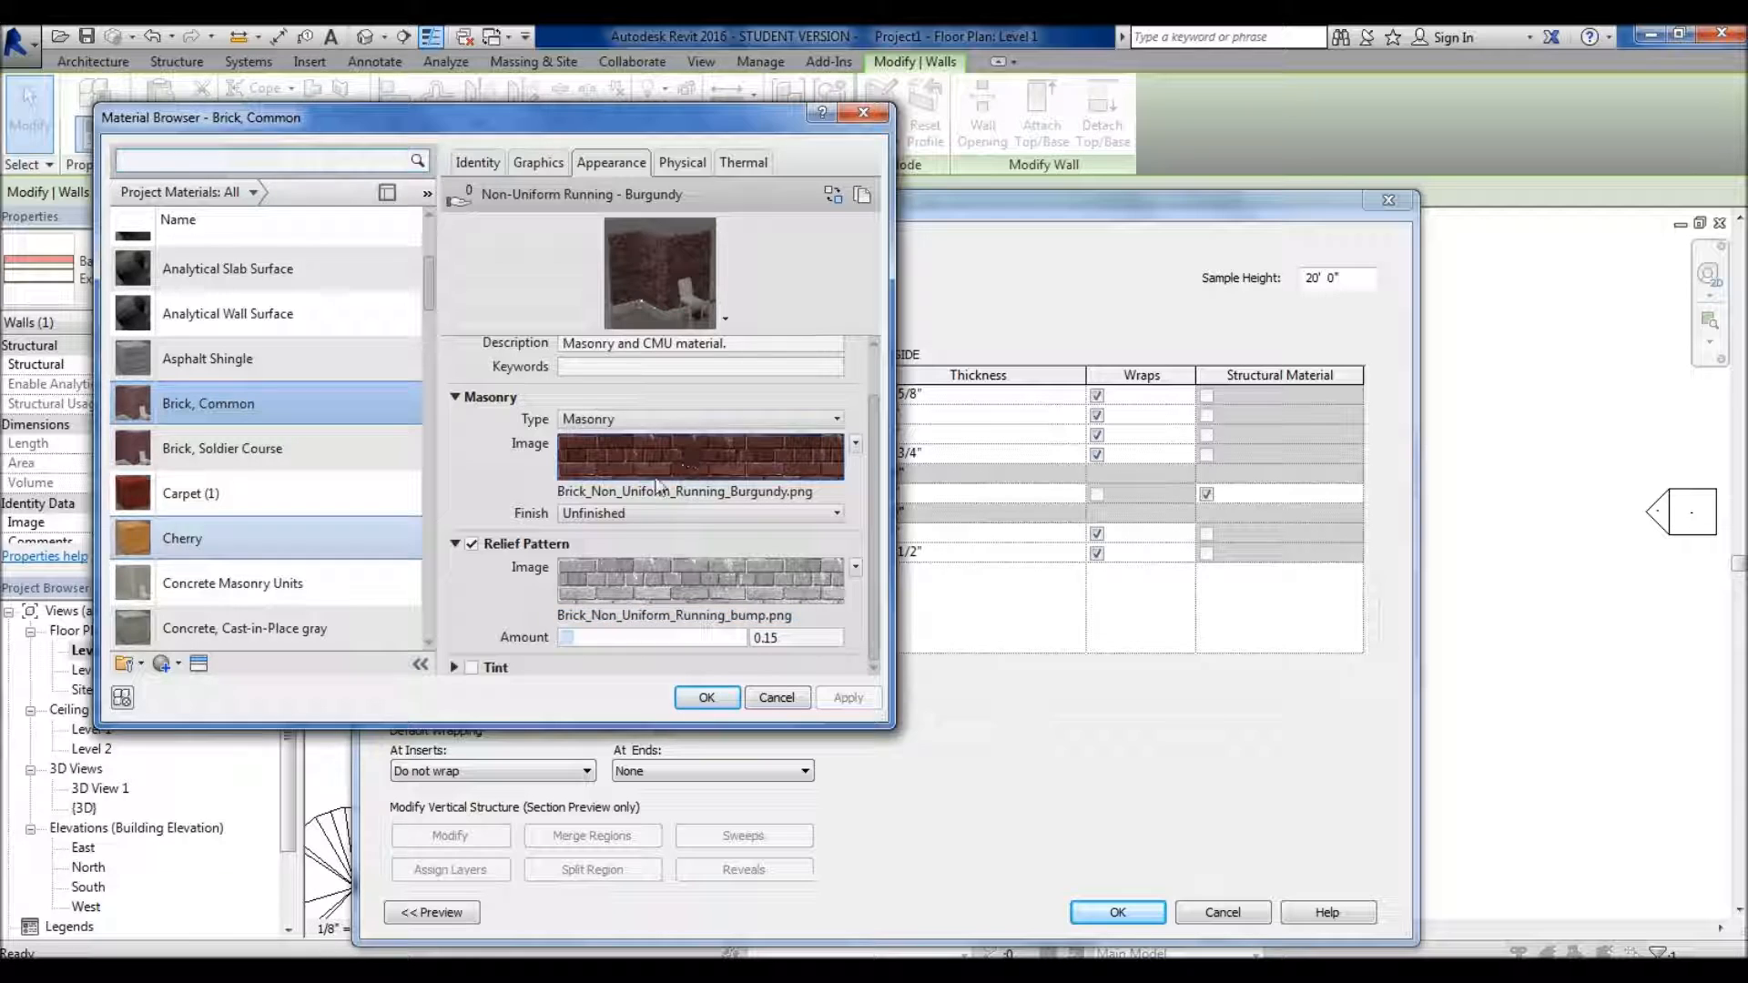
{"action": "mouse_move", "coordinate": [668, 468]}
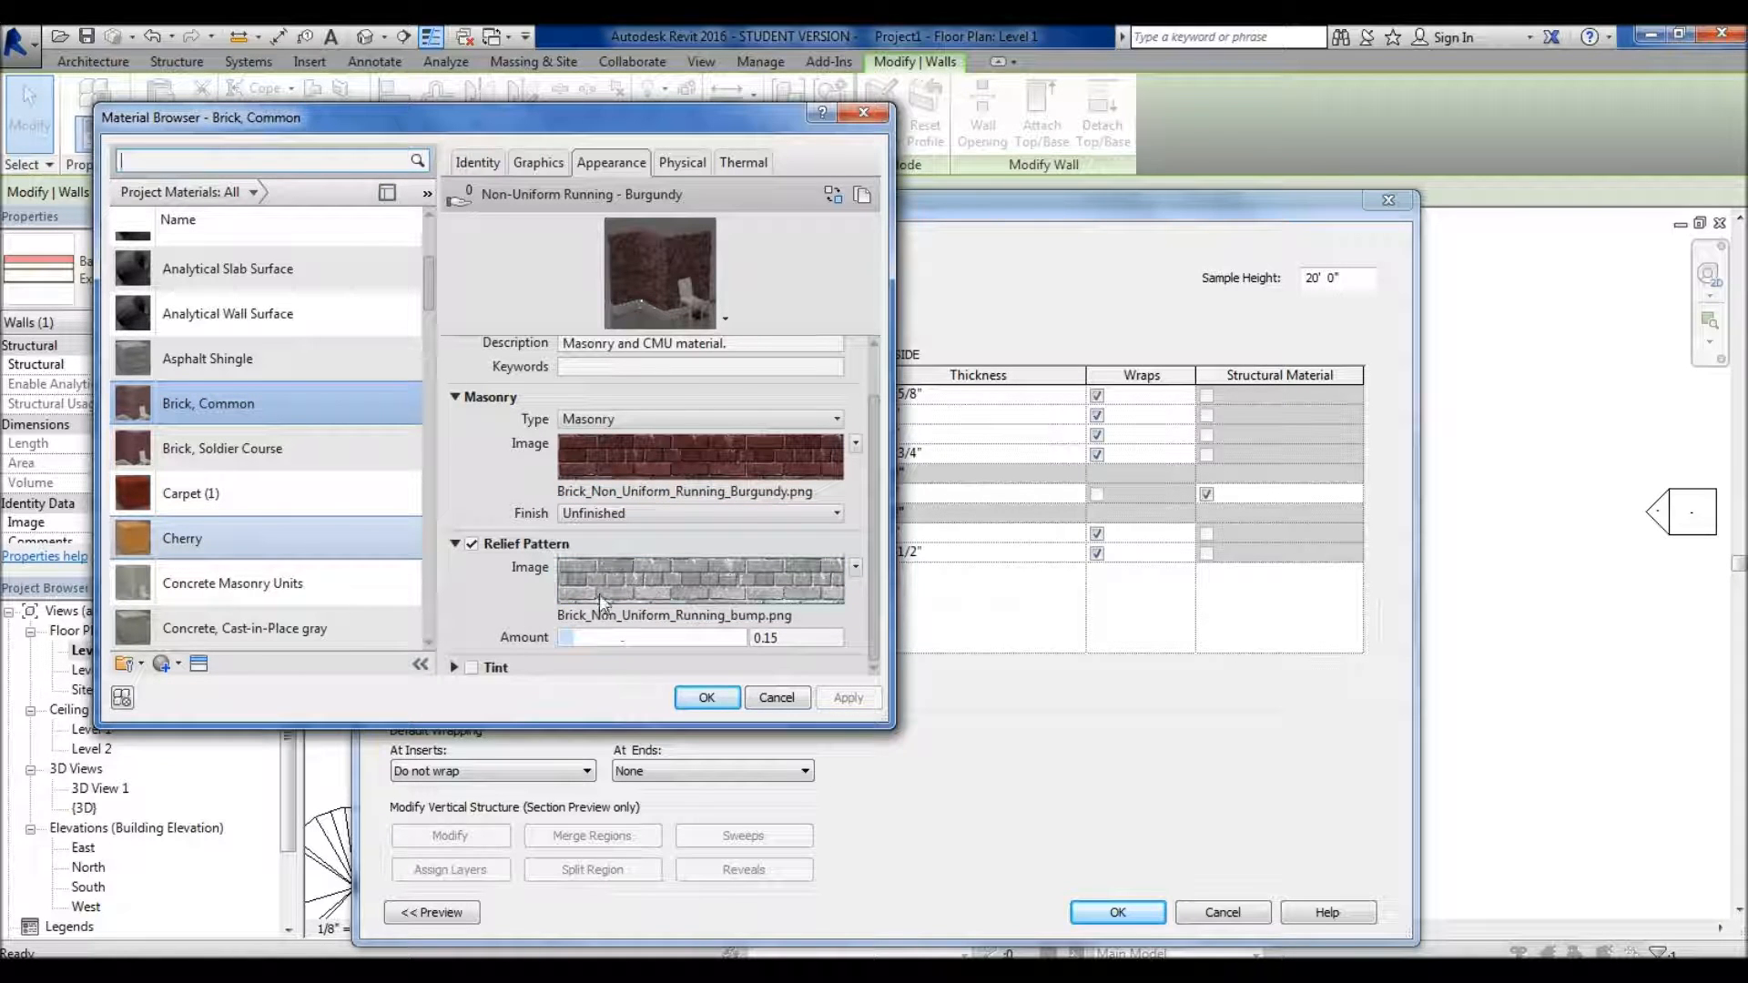
{"action": "mouse_move", "coordinate": [598, 593]}
{"action": "mouse_move", "coordinate": [734, 609]}
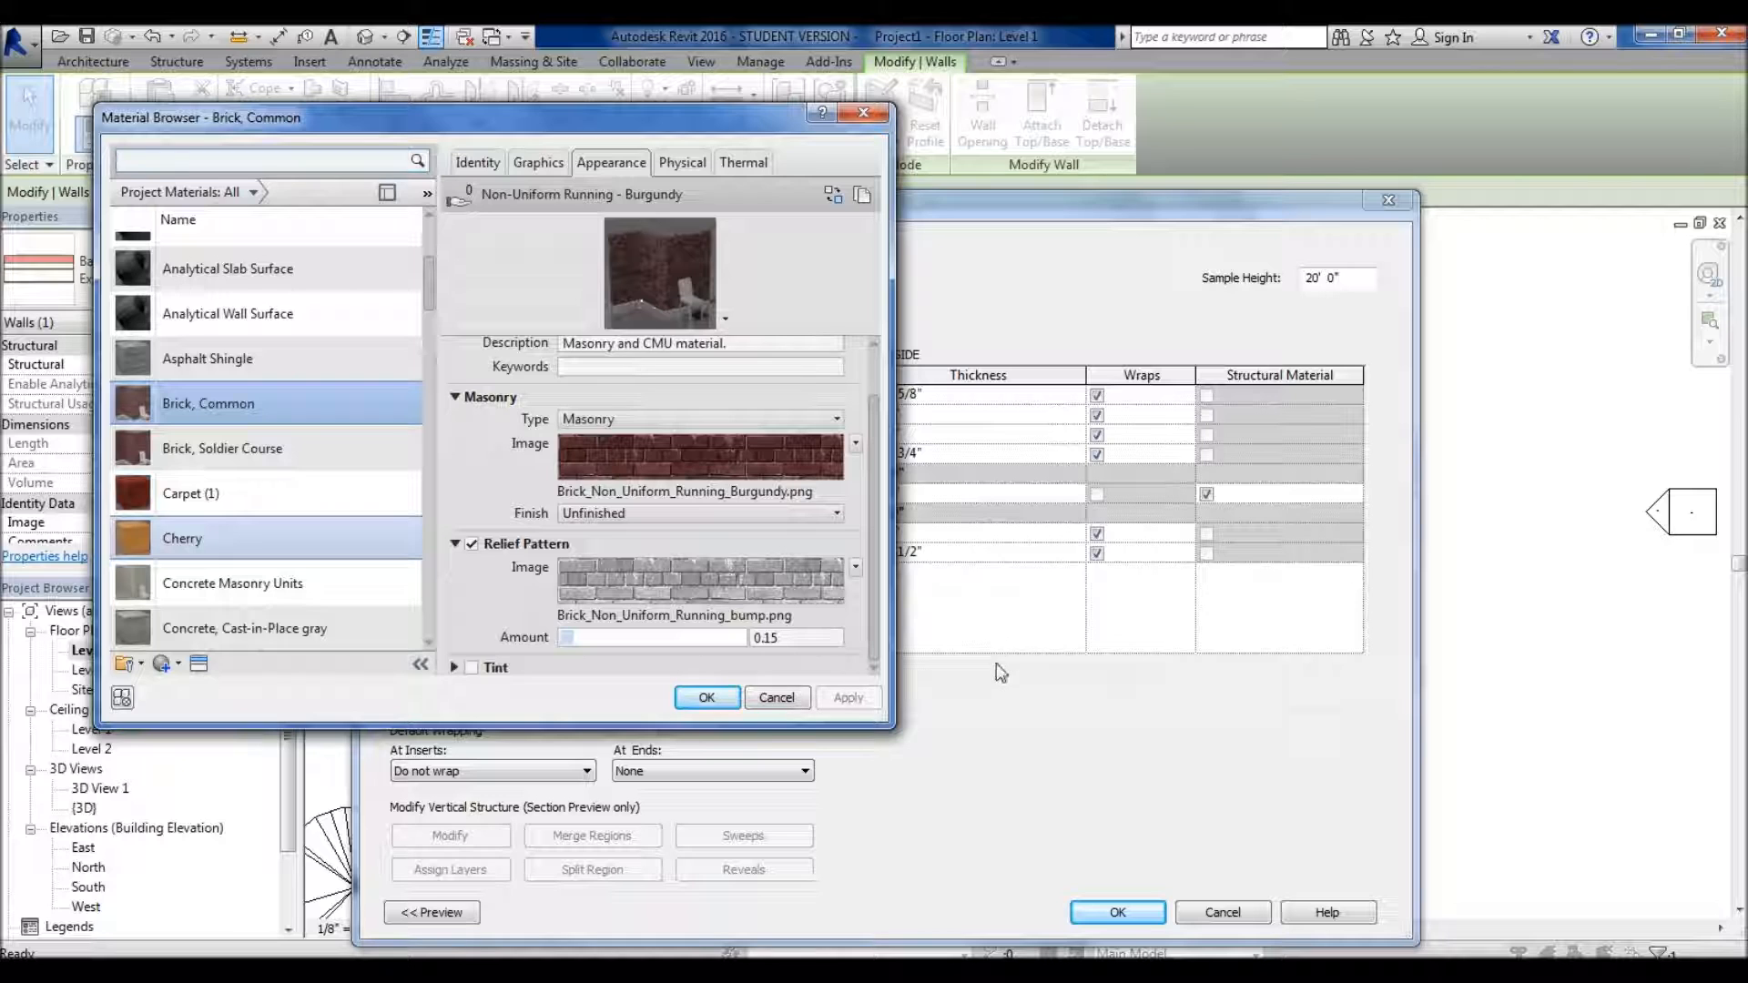
{"action": "left_click_drag", "start_coordinate": [871, 628], "coordinate": [860, 574]}
{"action": "scroll", "coordinate": [862, 426], "scroll_direction": "down", "scroll_amount": 1}
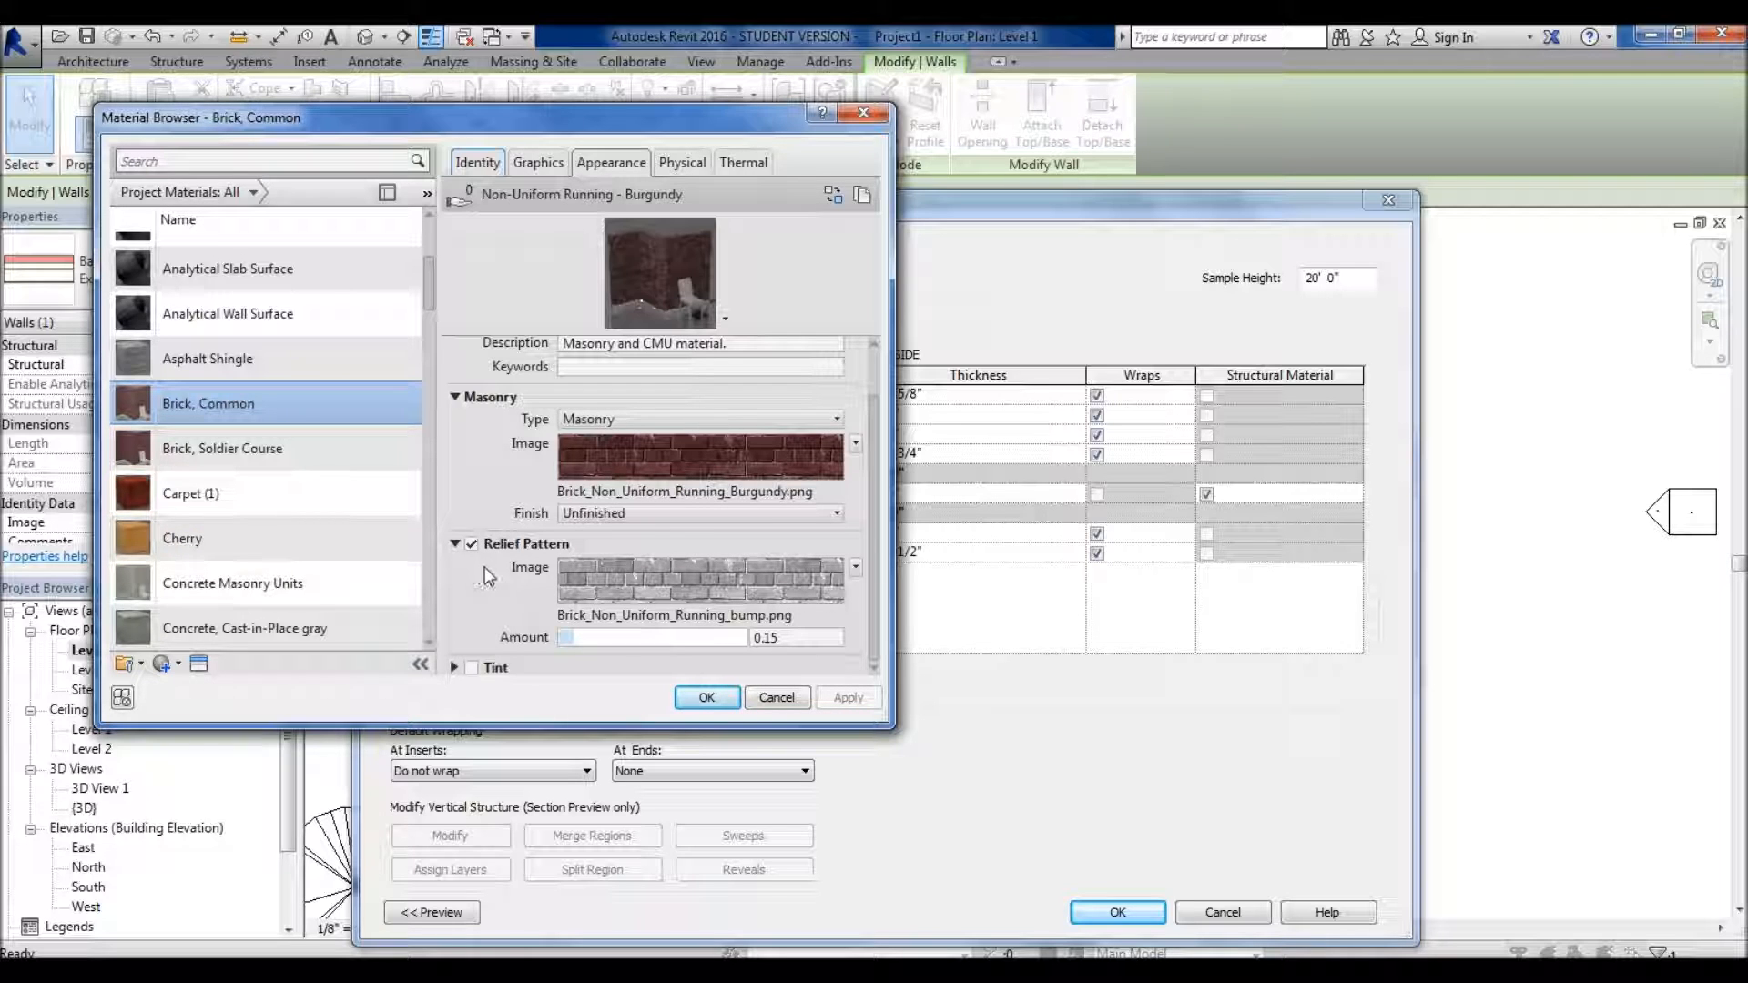
- Compare the appearance settings of Brick, Soldier Course with those of Brick, Common
{"action": "scroll", "coordinate": [430, 239], "scroll_direction": "up", "scroll_amount": 1}
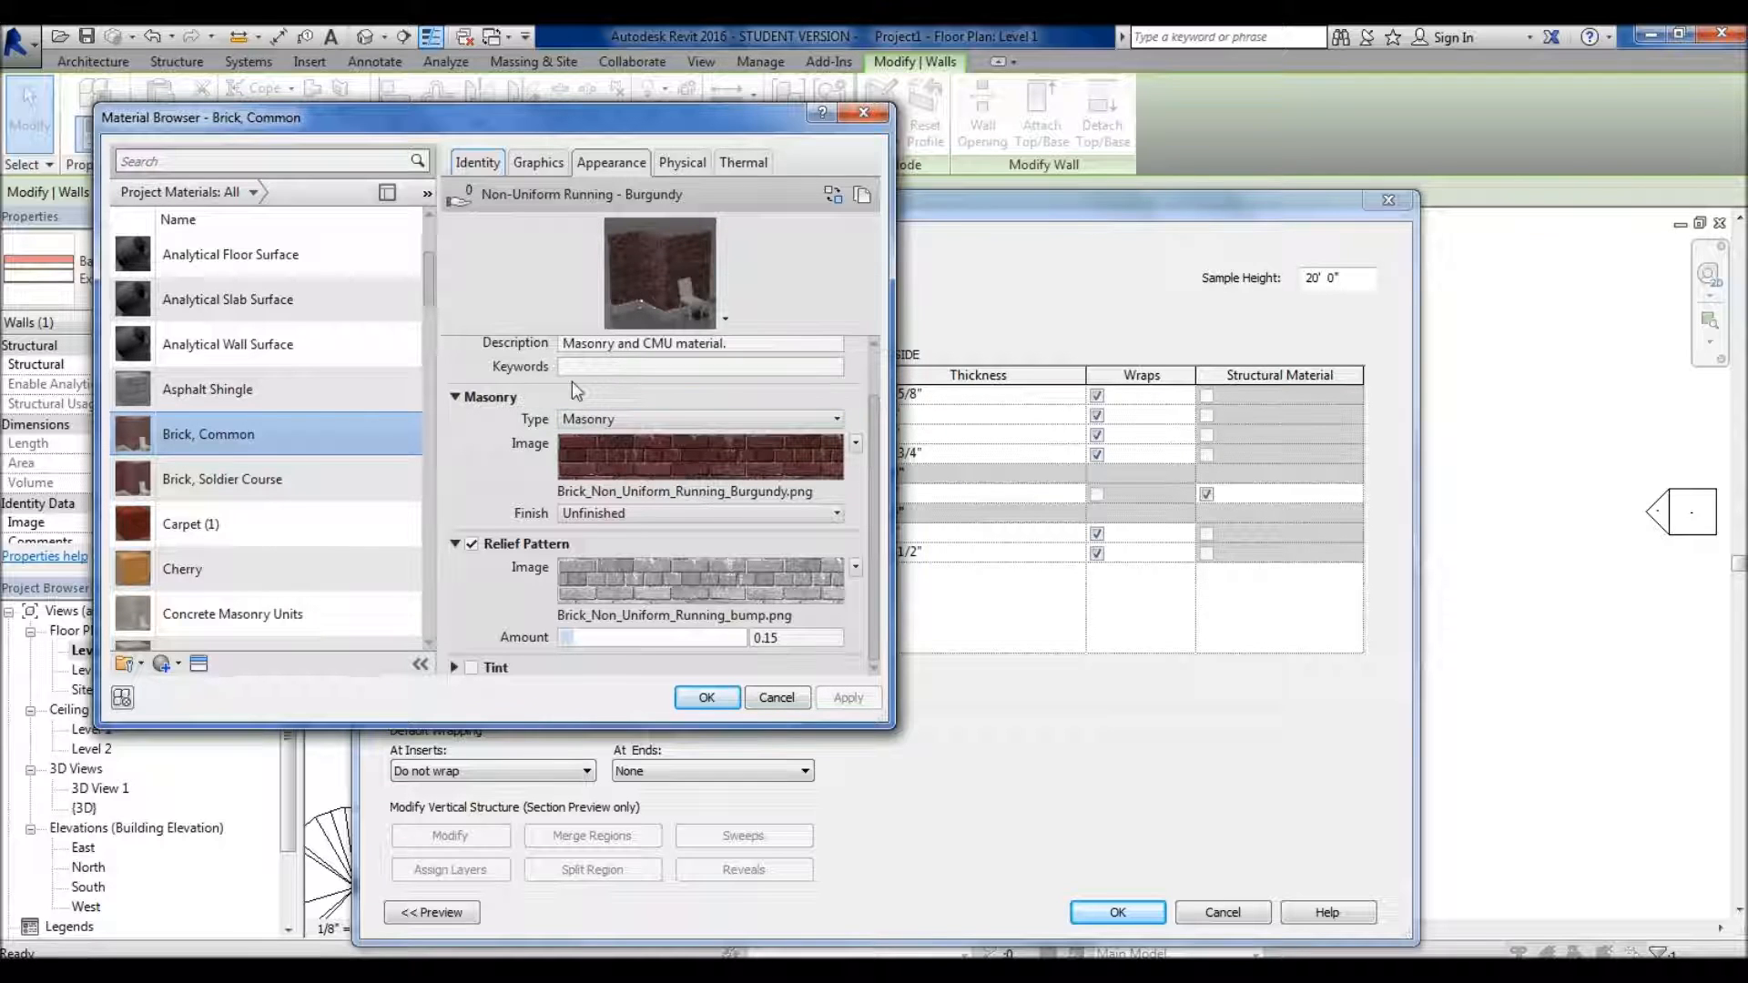
{"action": "scroll", "coordinate": [479, 481], "scroll_direction": "up", "scroll_amount": 2}
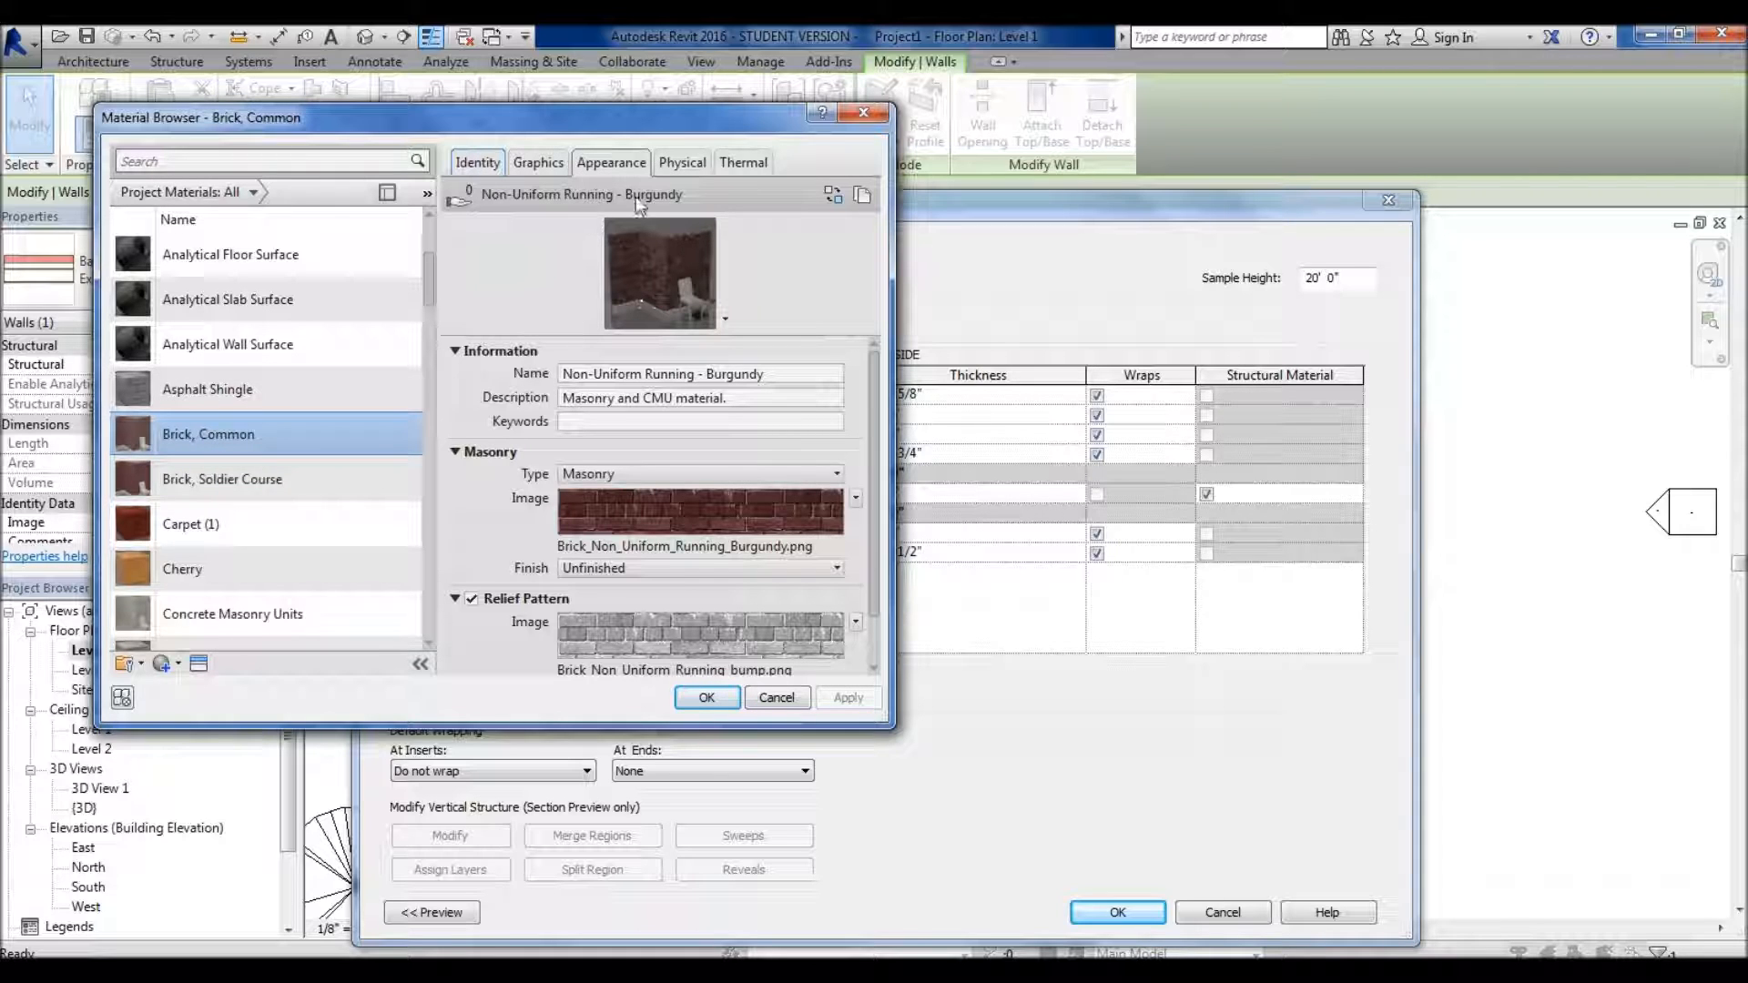
{"action": "left_click", "coordinate": [216, 479]}
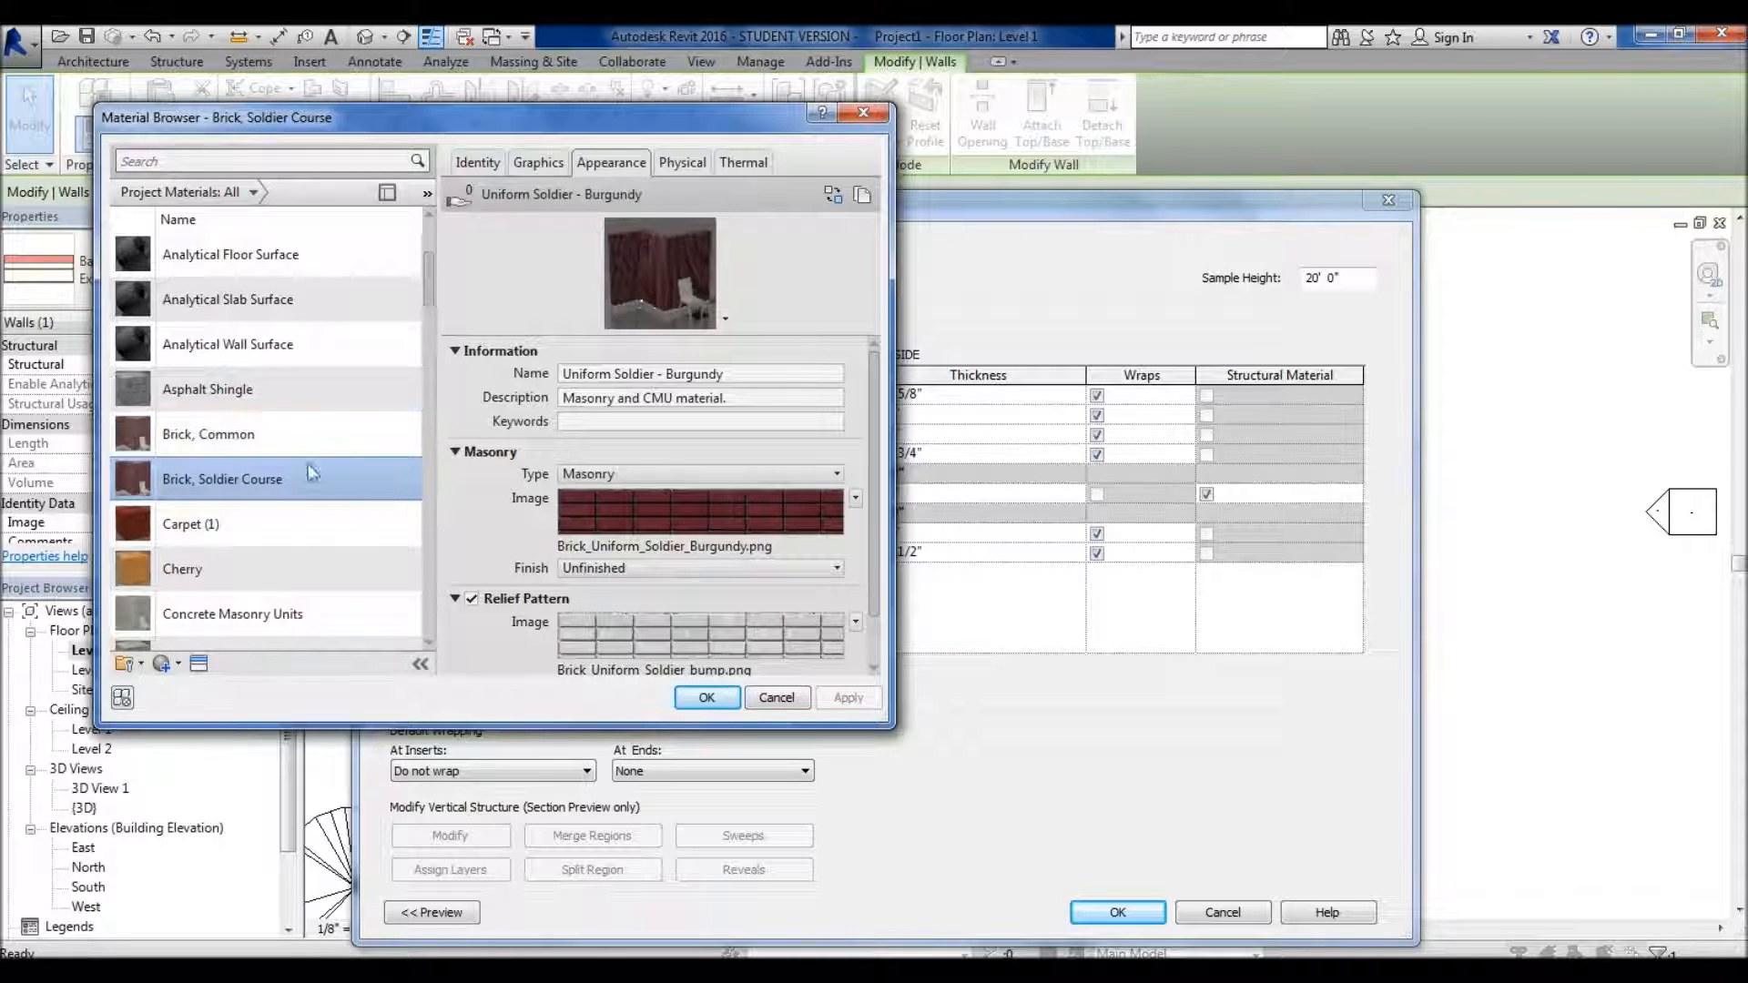
{"action": "left_click", "coordinate": [310, 434]}
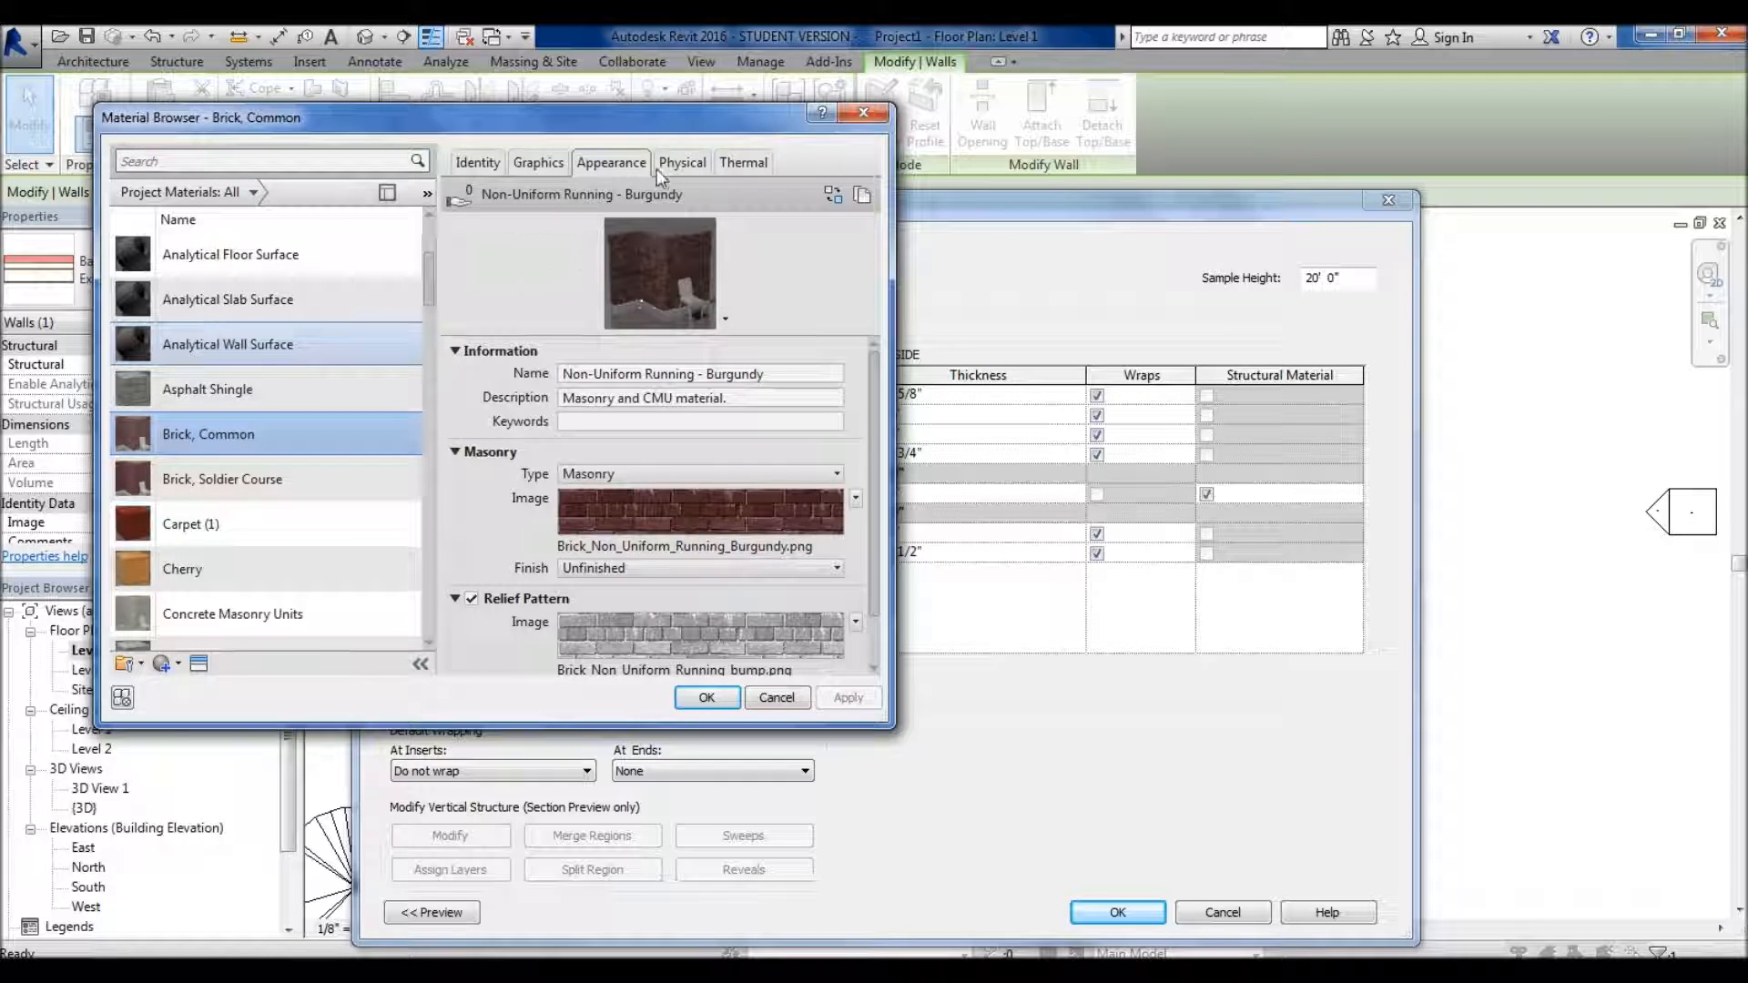
- Examine the thermal and physical properties of Brick, Common, including its mechanical properties
{"action": "left_click", "coordinate": [685, 166]}
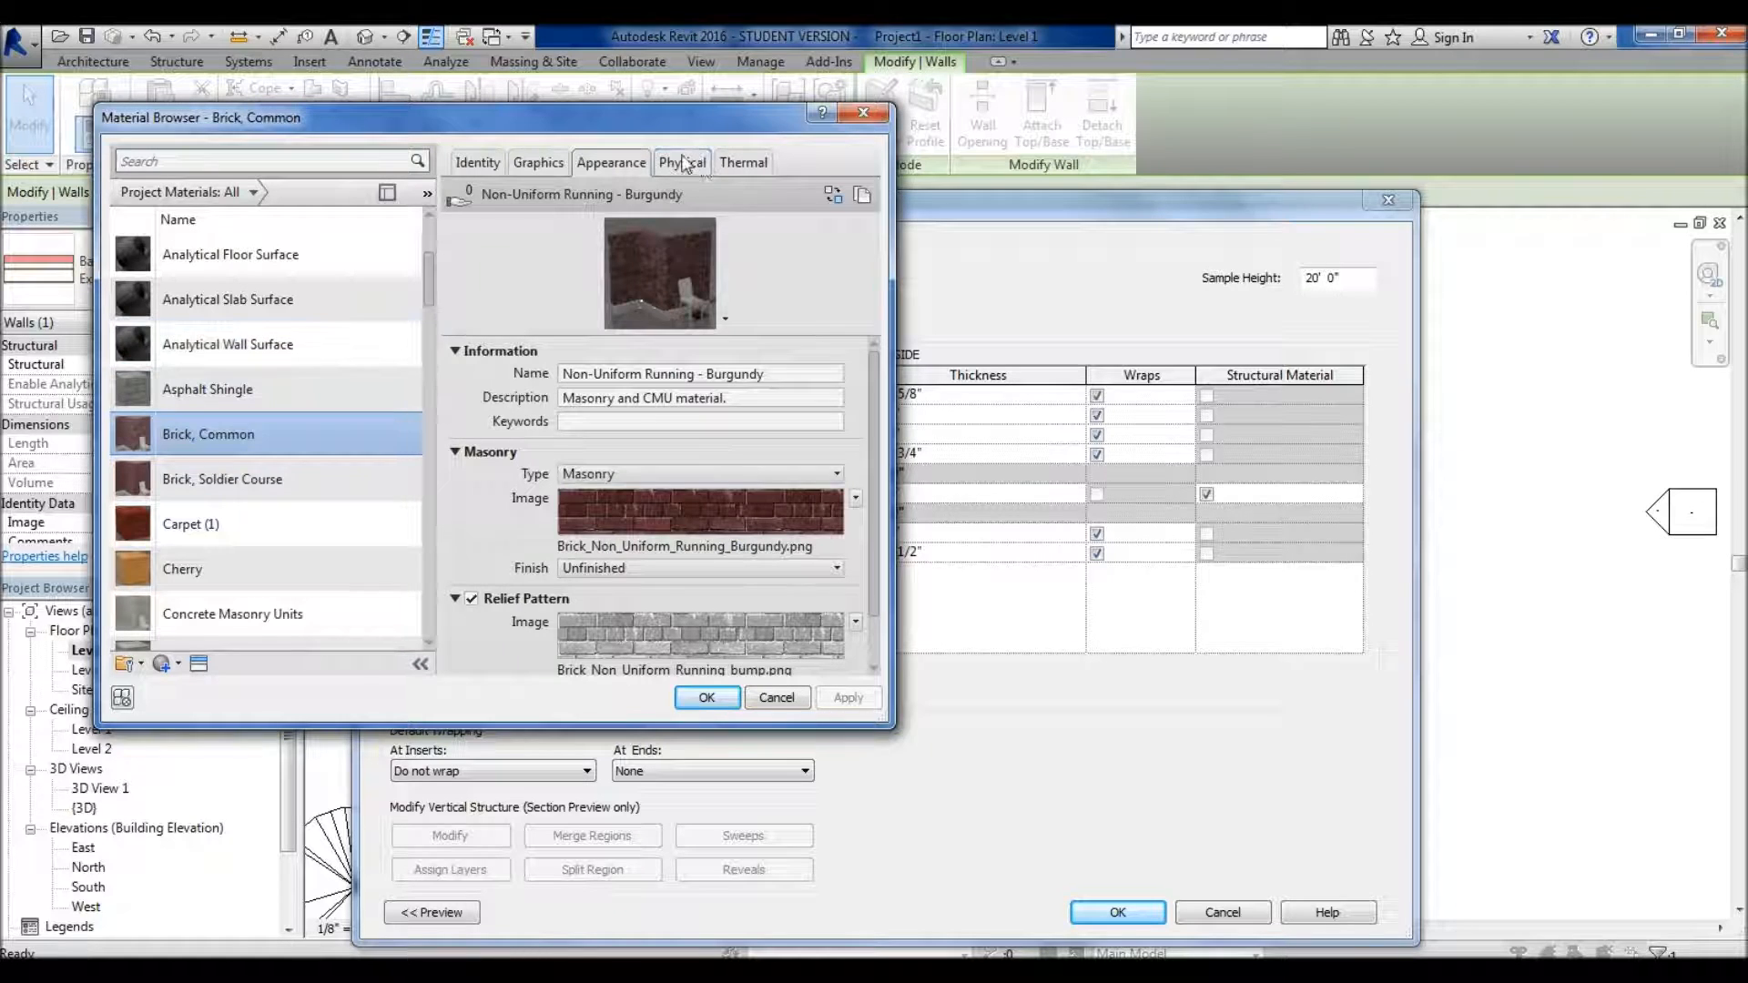
{"action": "left_click", "coordinate": [739, 164]}
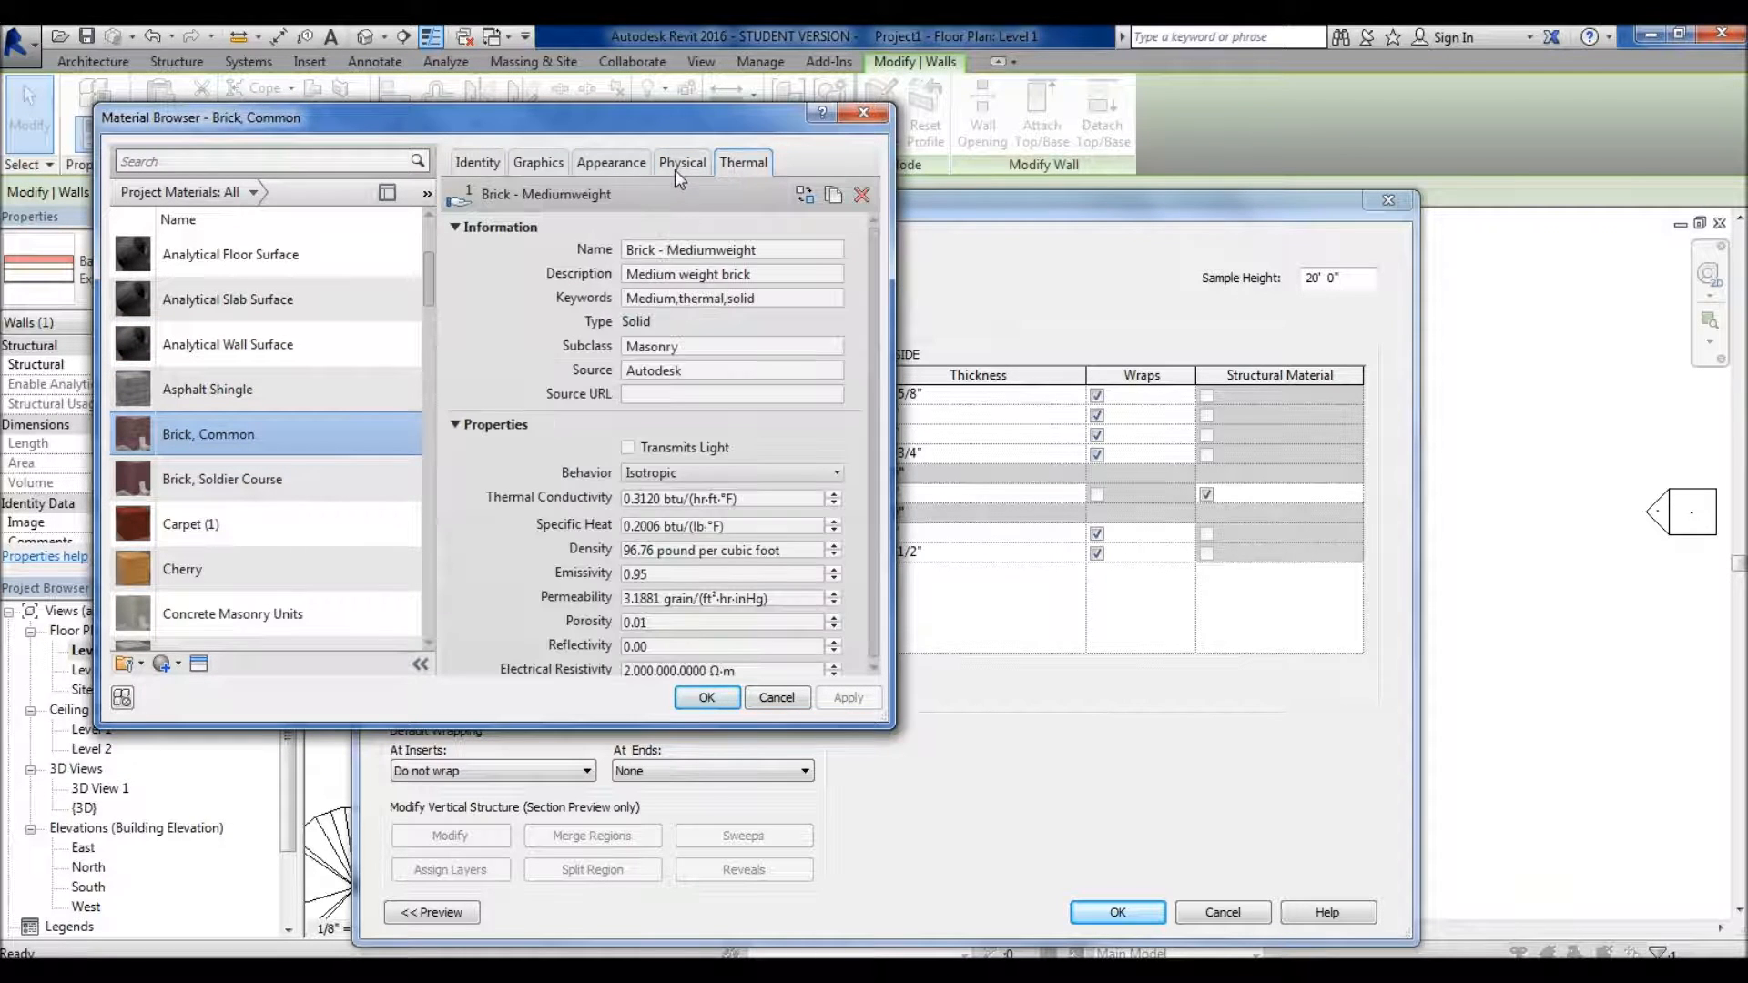
{"action": "left_click", "coordinate": [675, 171]}
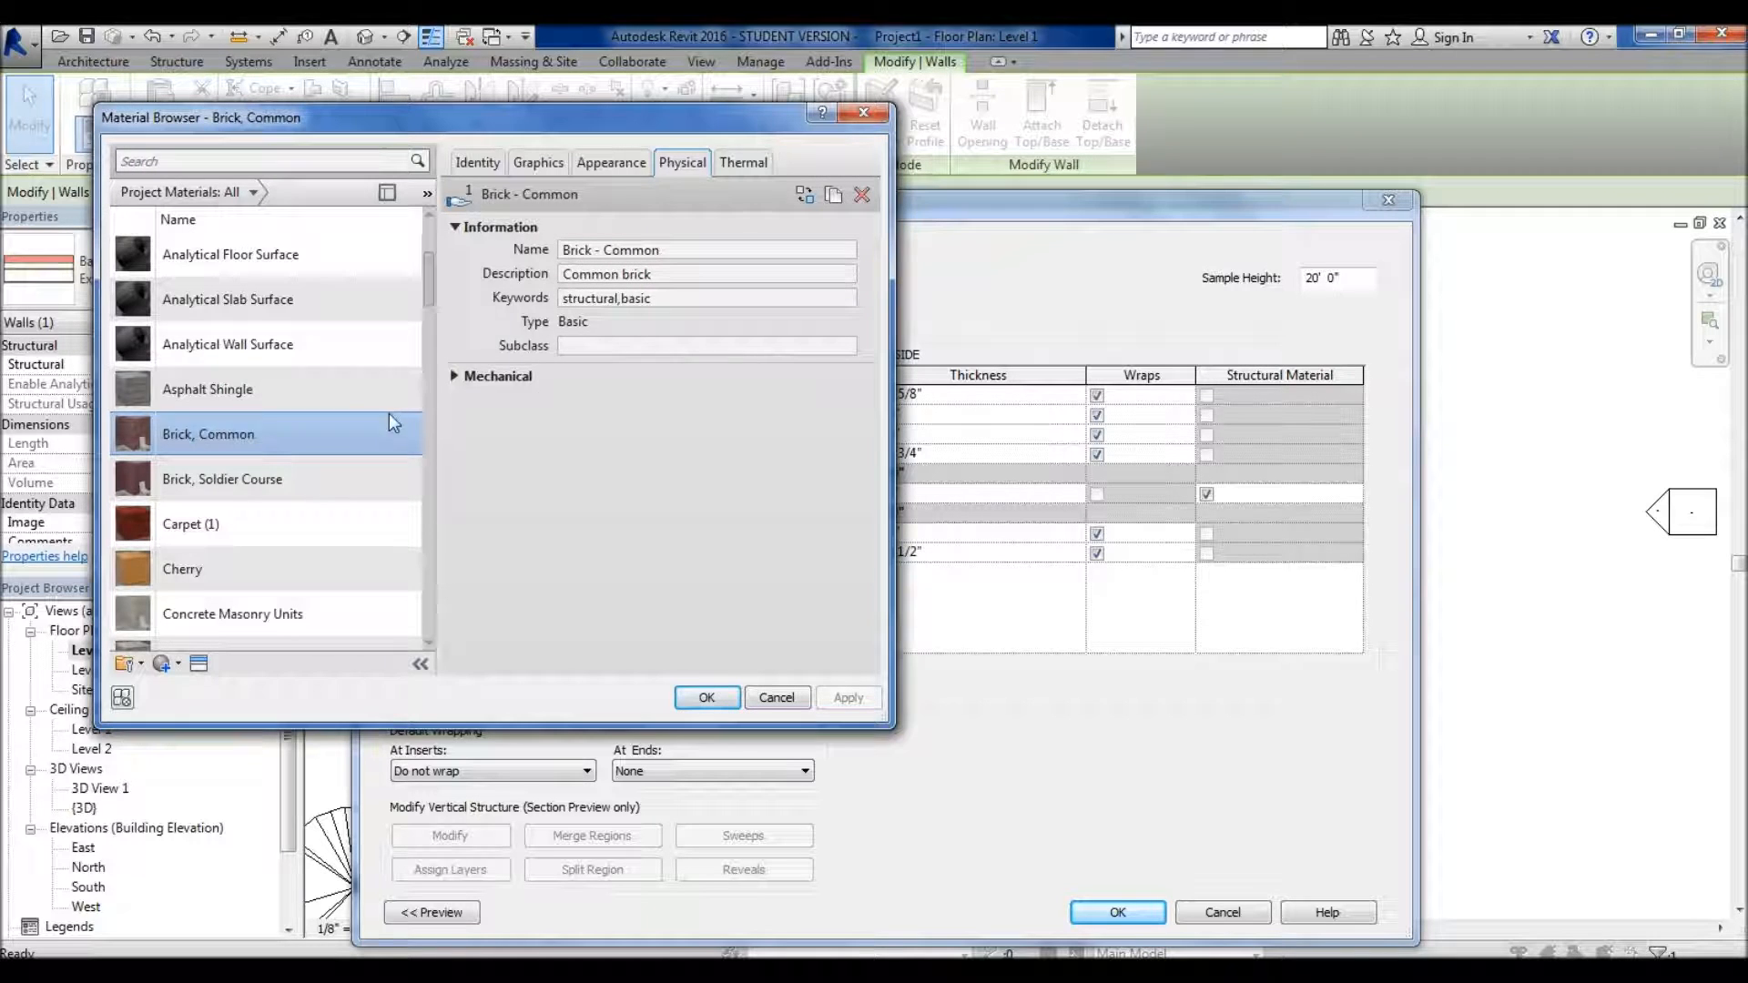
{"action": "left_click", "coordinate": [455, 375]}
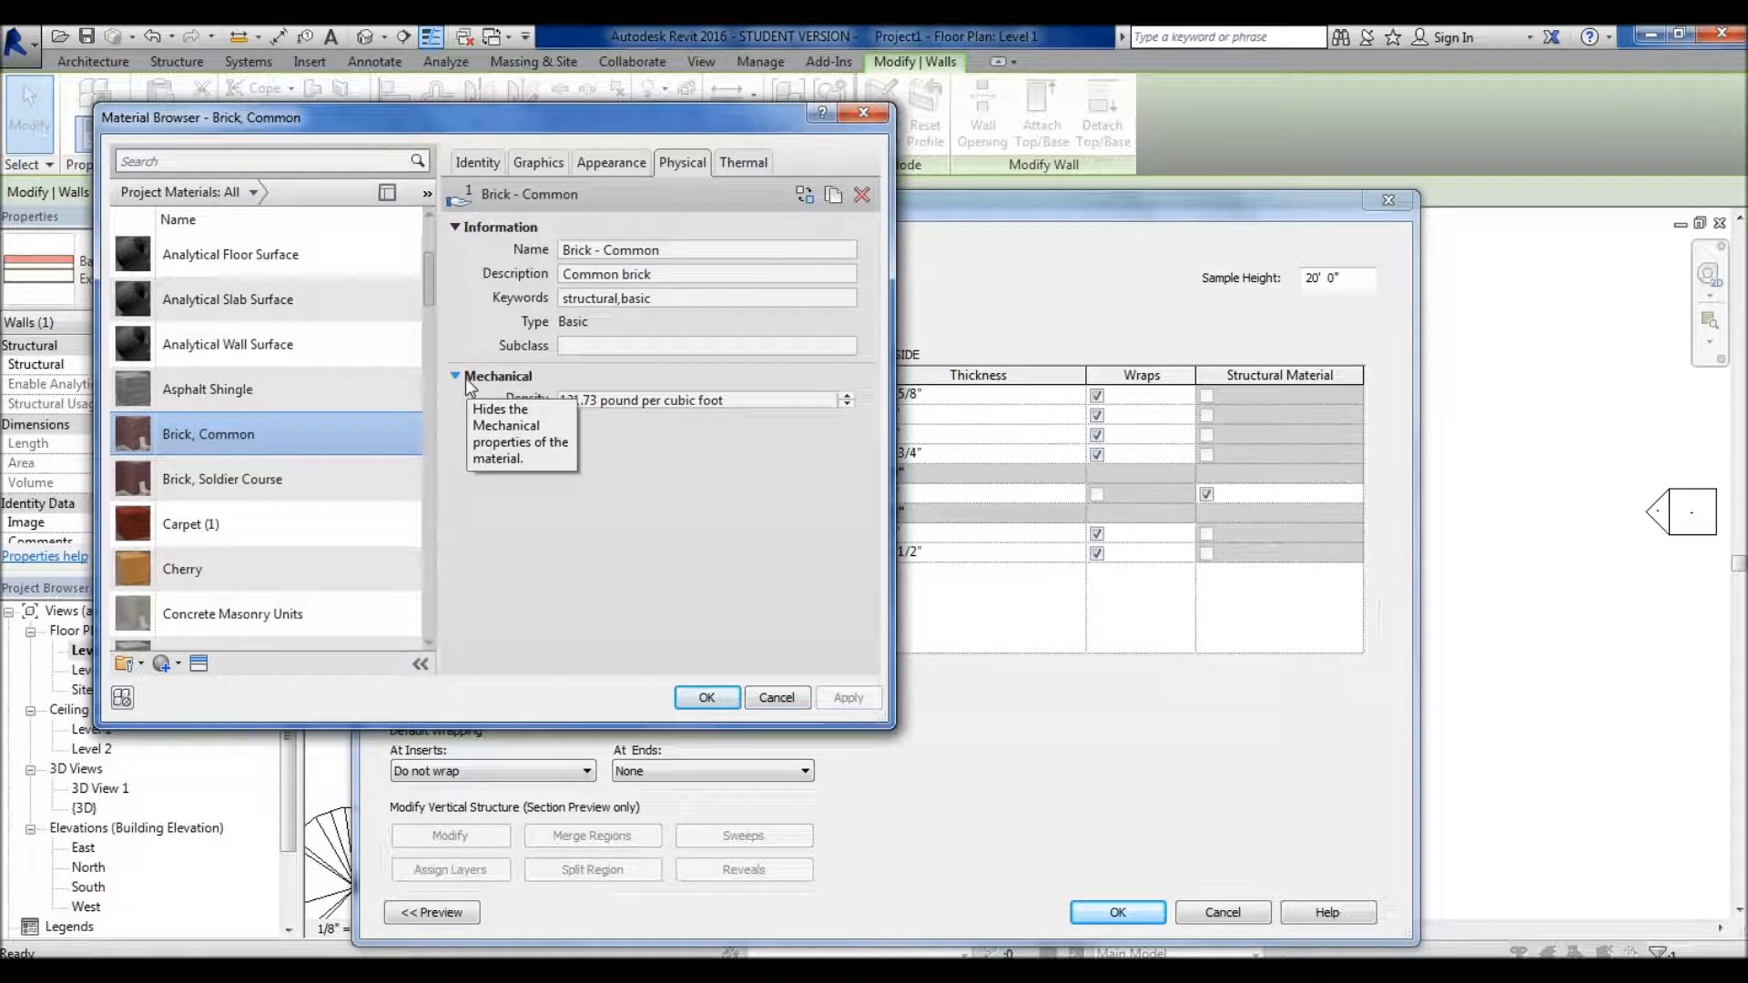
{"action": "left_click", "coordinate": [455, 376]}
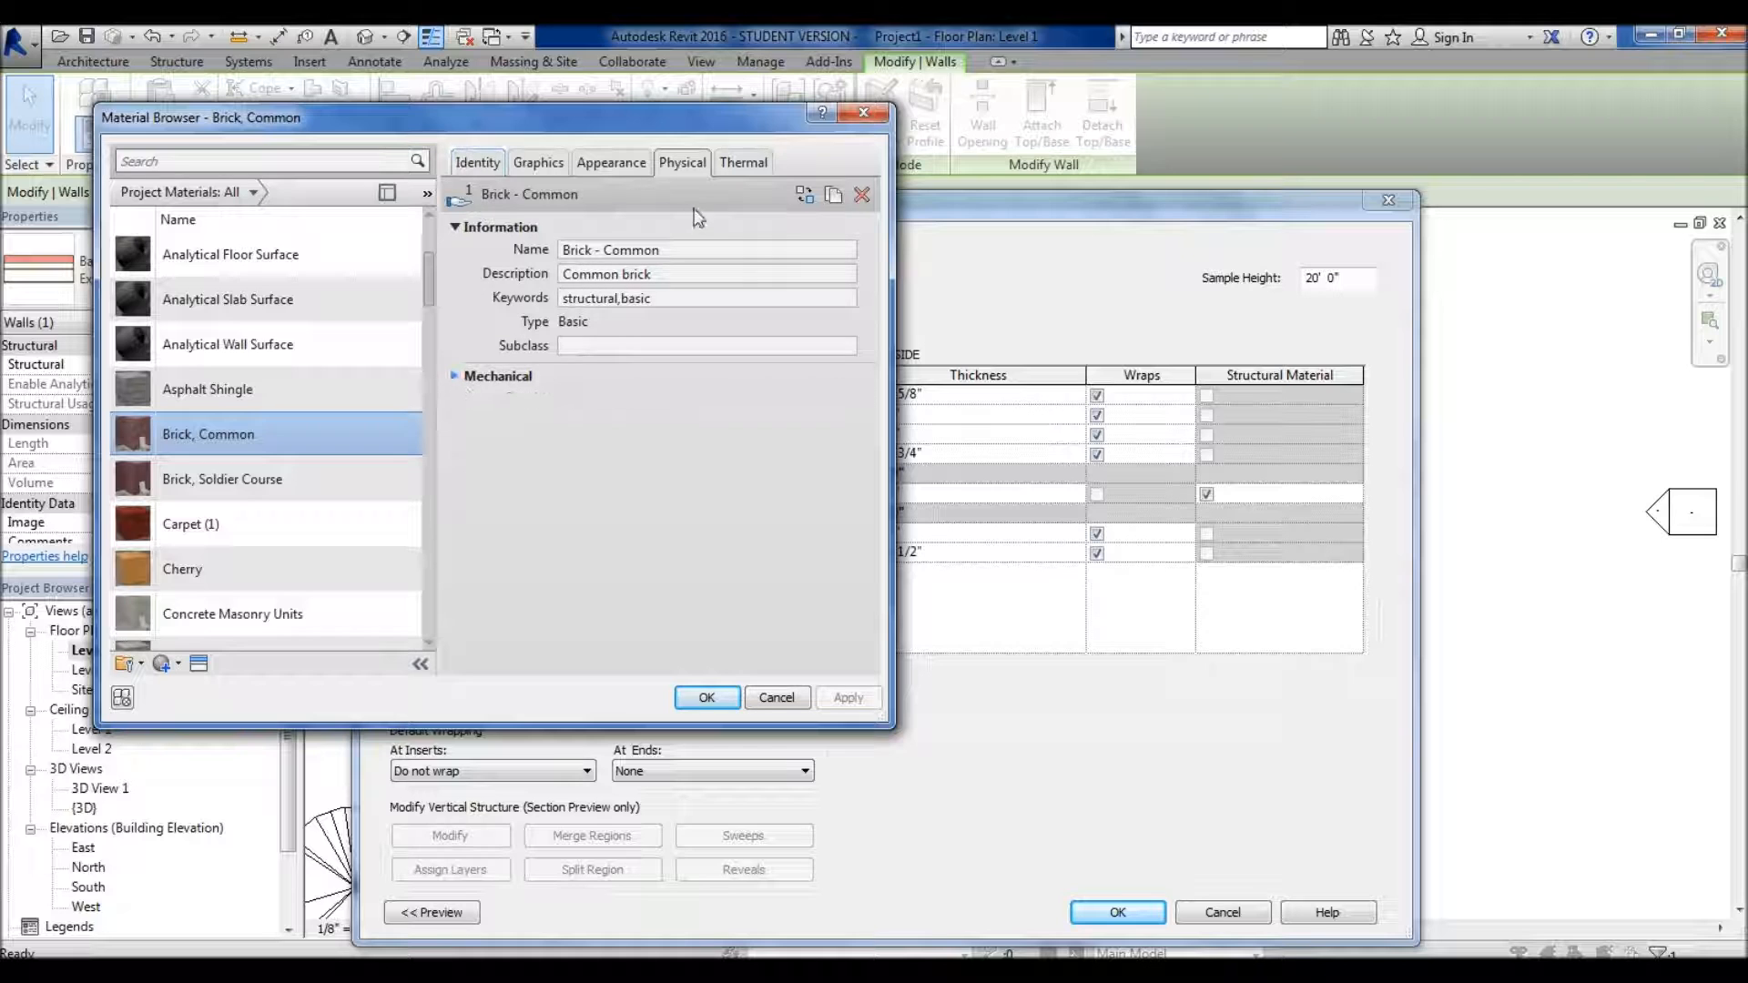
{"action": "left_click", "coordinate": [733, 164]}
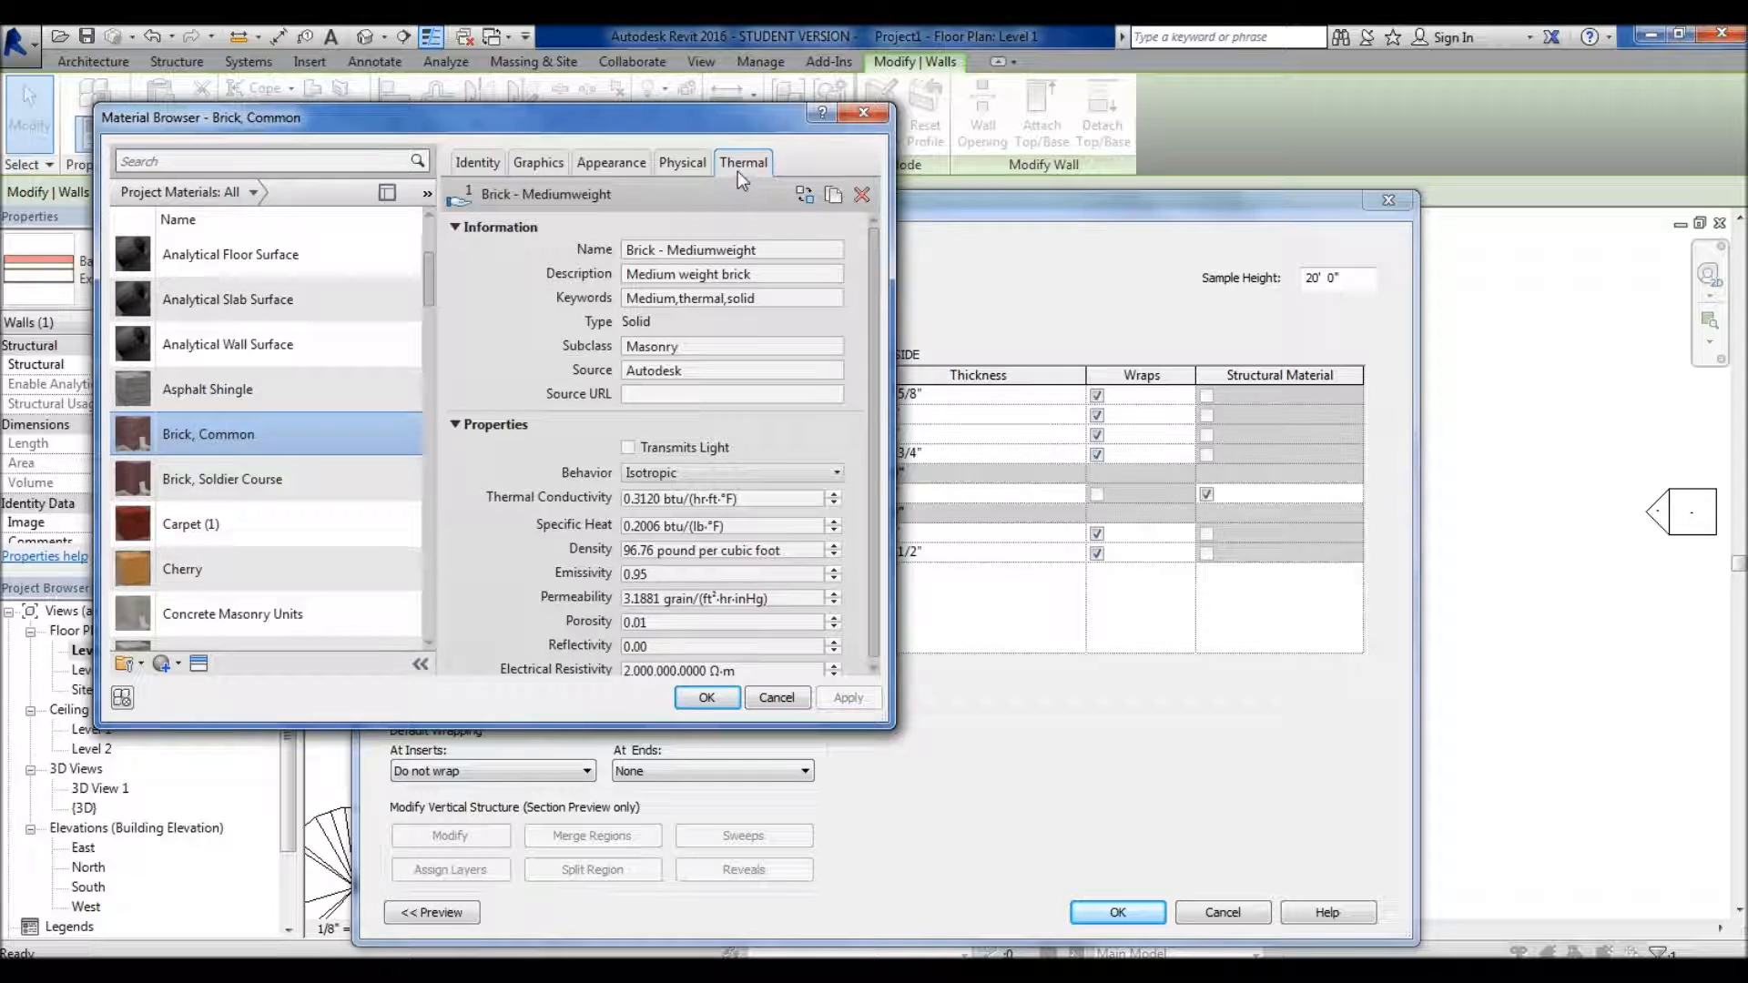
{"action": "left_click", "coordinate": [705, 162]}
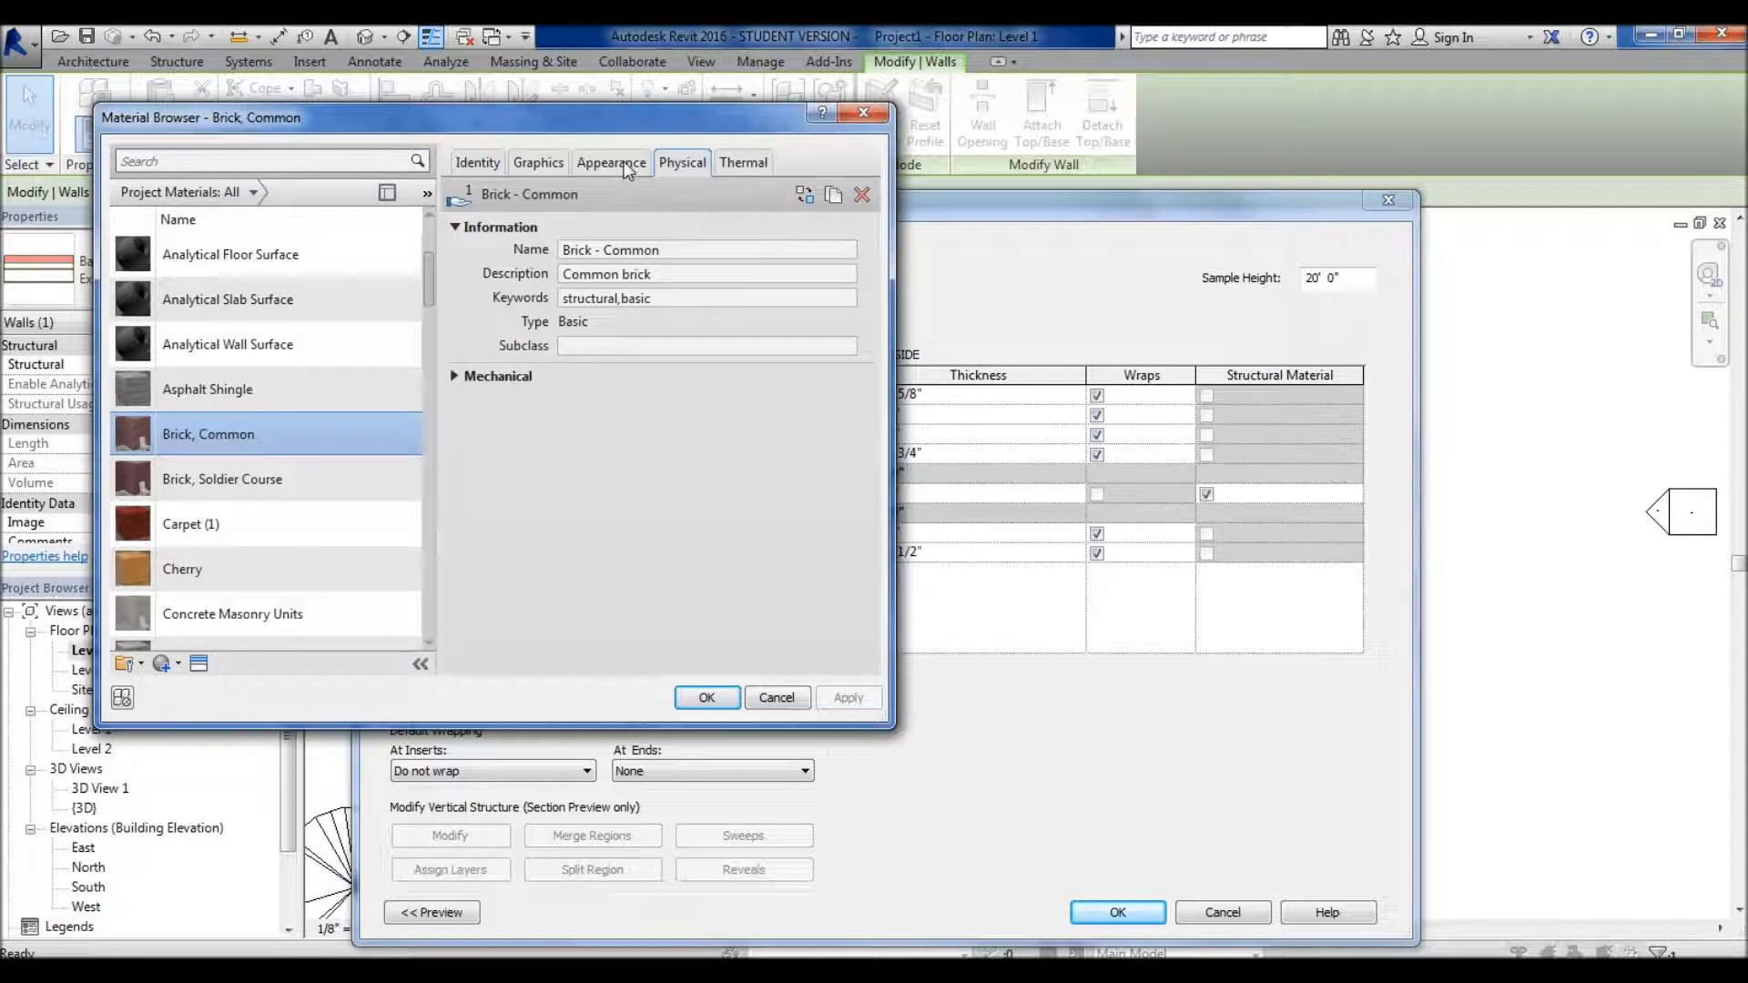
- Compare the shading, surface pattern and cut pattern graphics of Brick, Common with its render appearance
{"action": "left_click", "coordinate": [544, 162]}
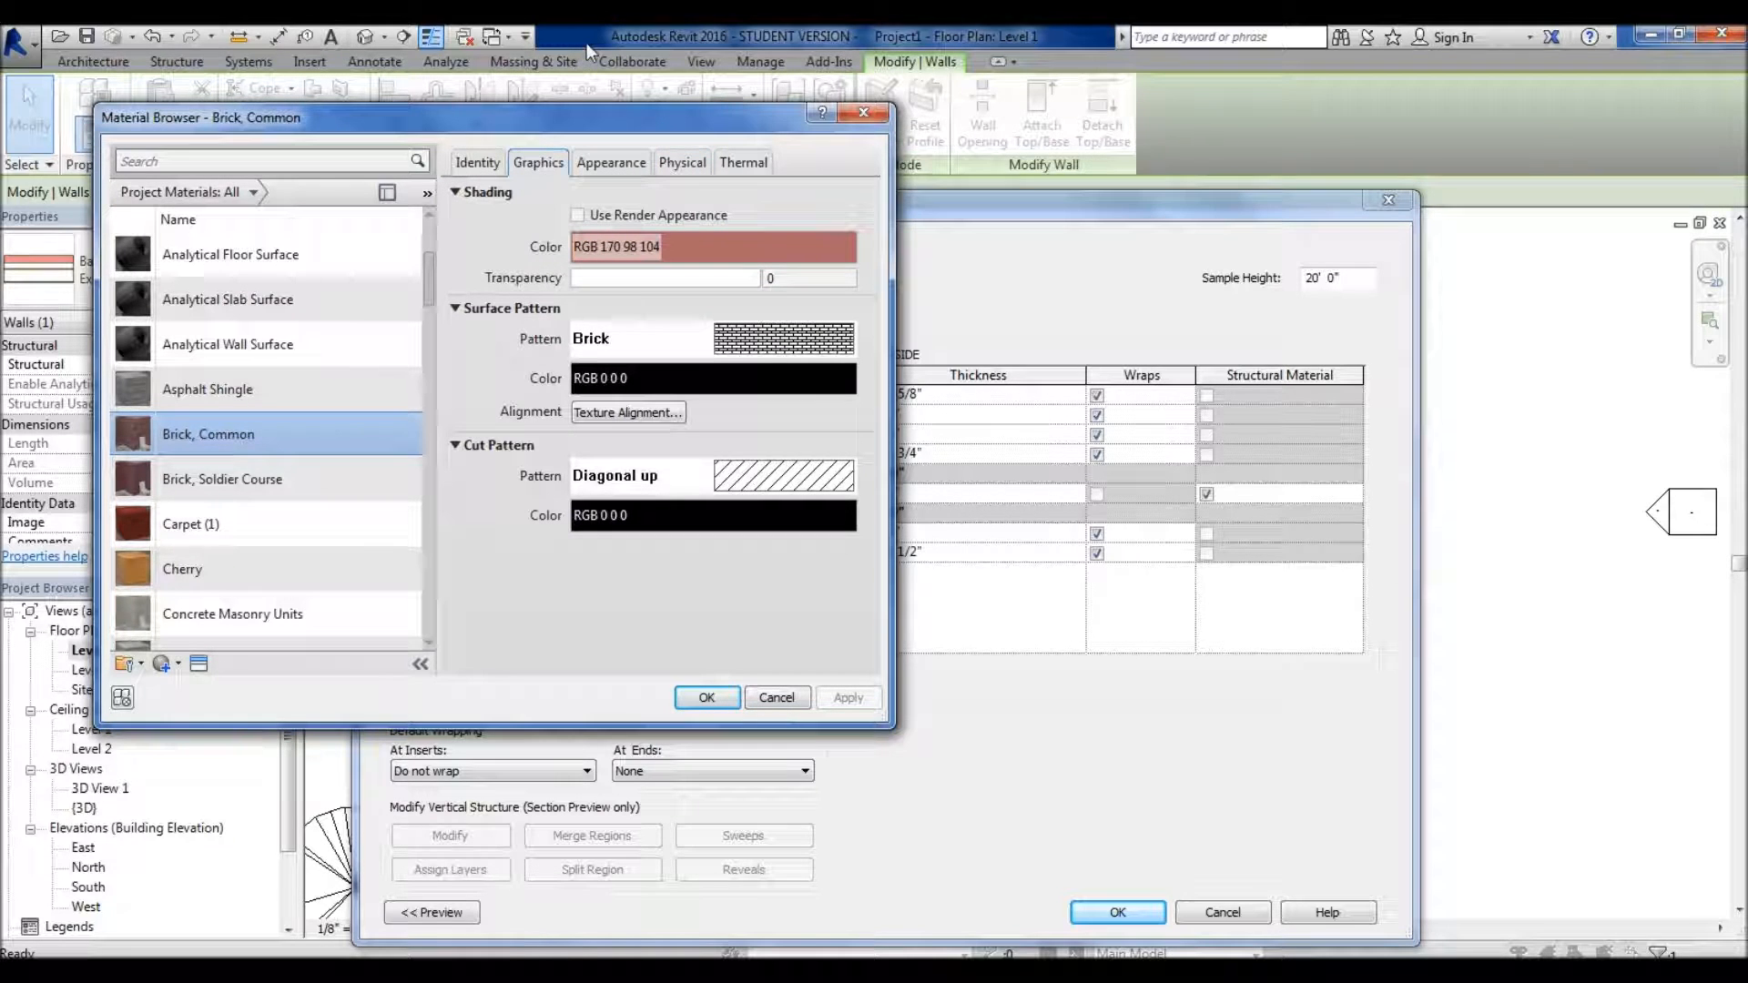
{"action": "left_click", "coordinate": [626, 164]}
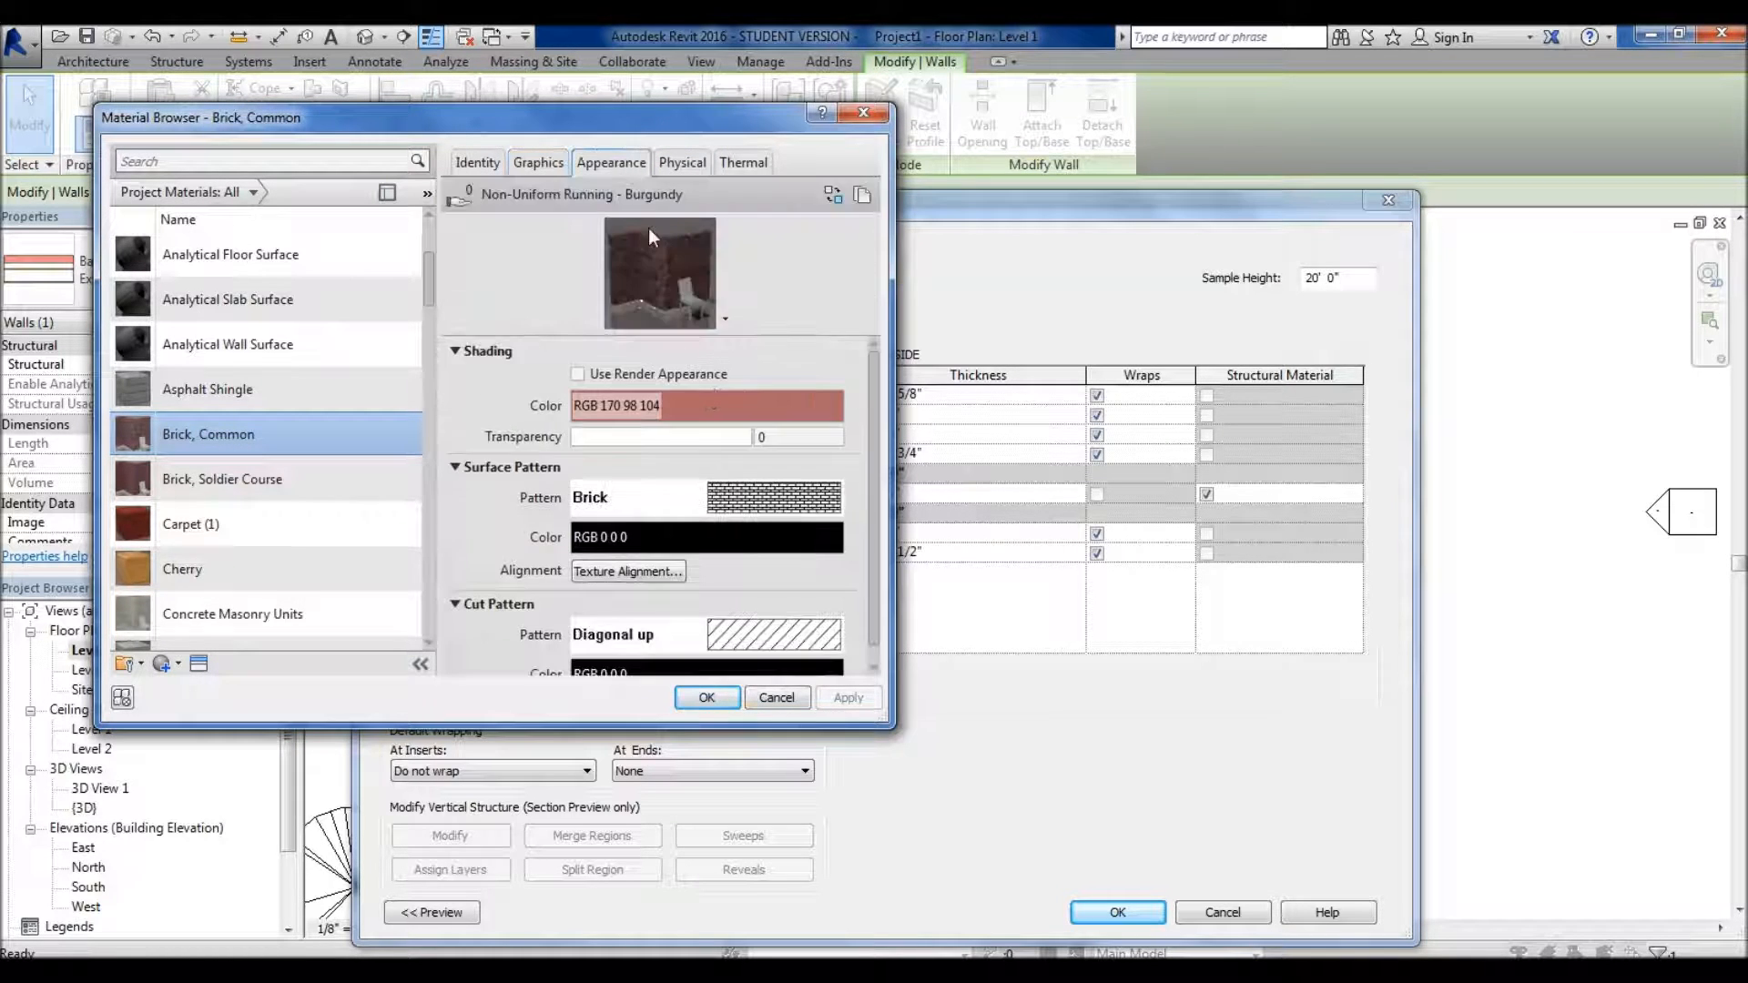
{"action": "left_click", "coordinate": [535, 164]}
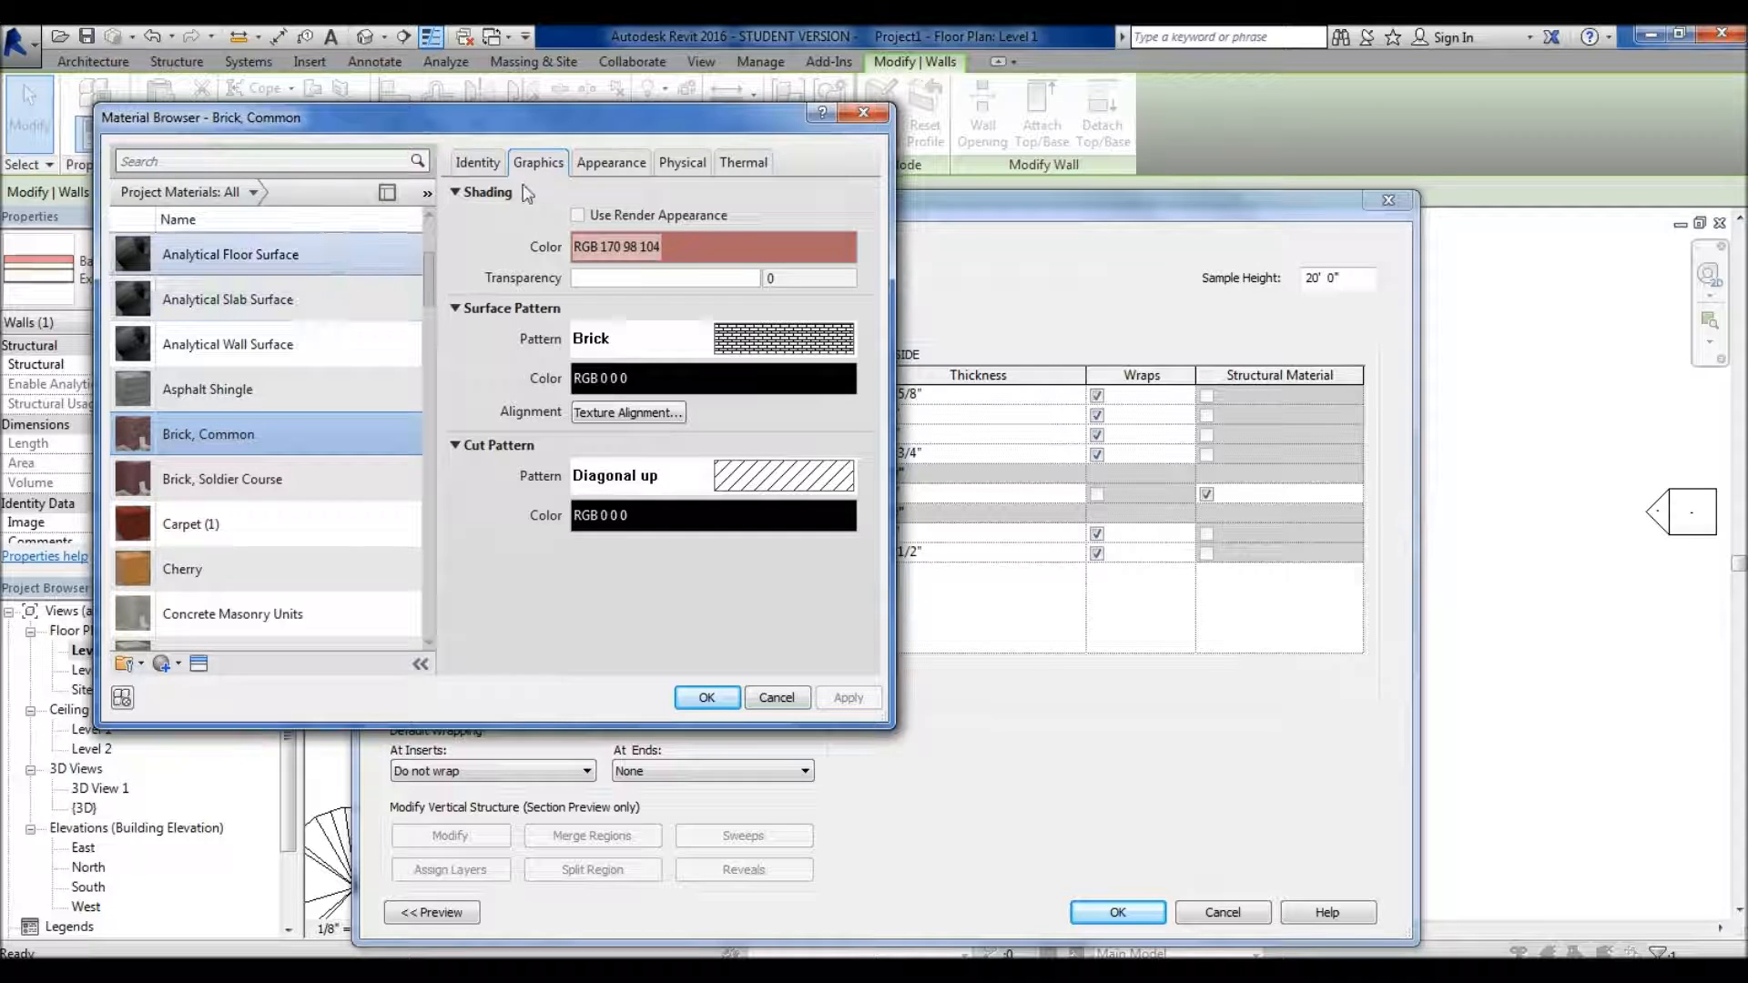
{"action": "left_click", "coordinate": [581, 166]}
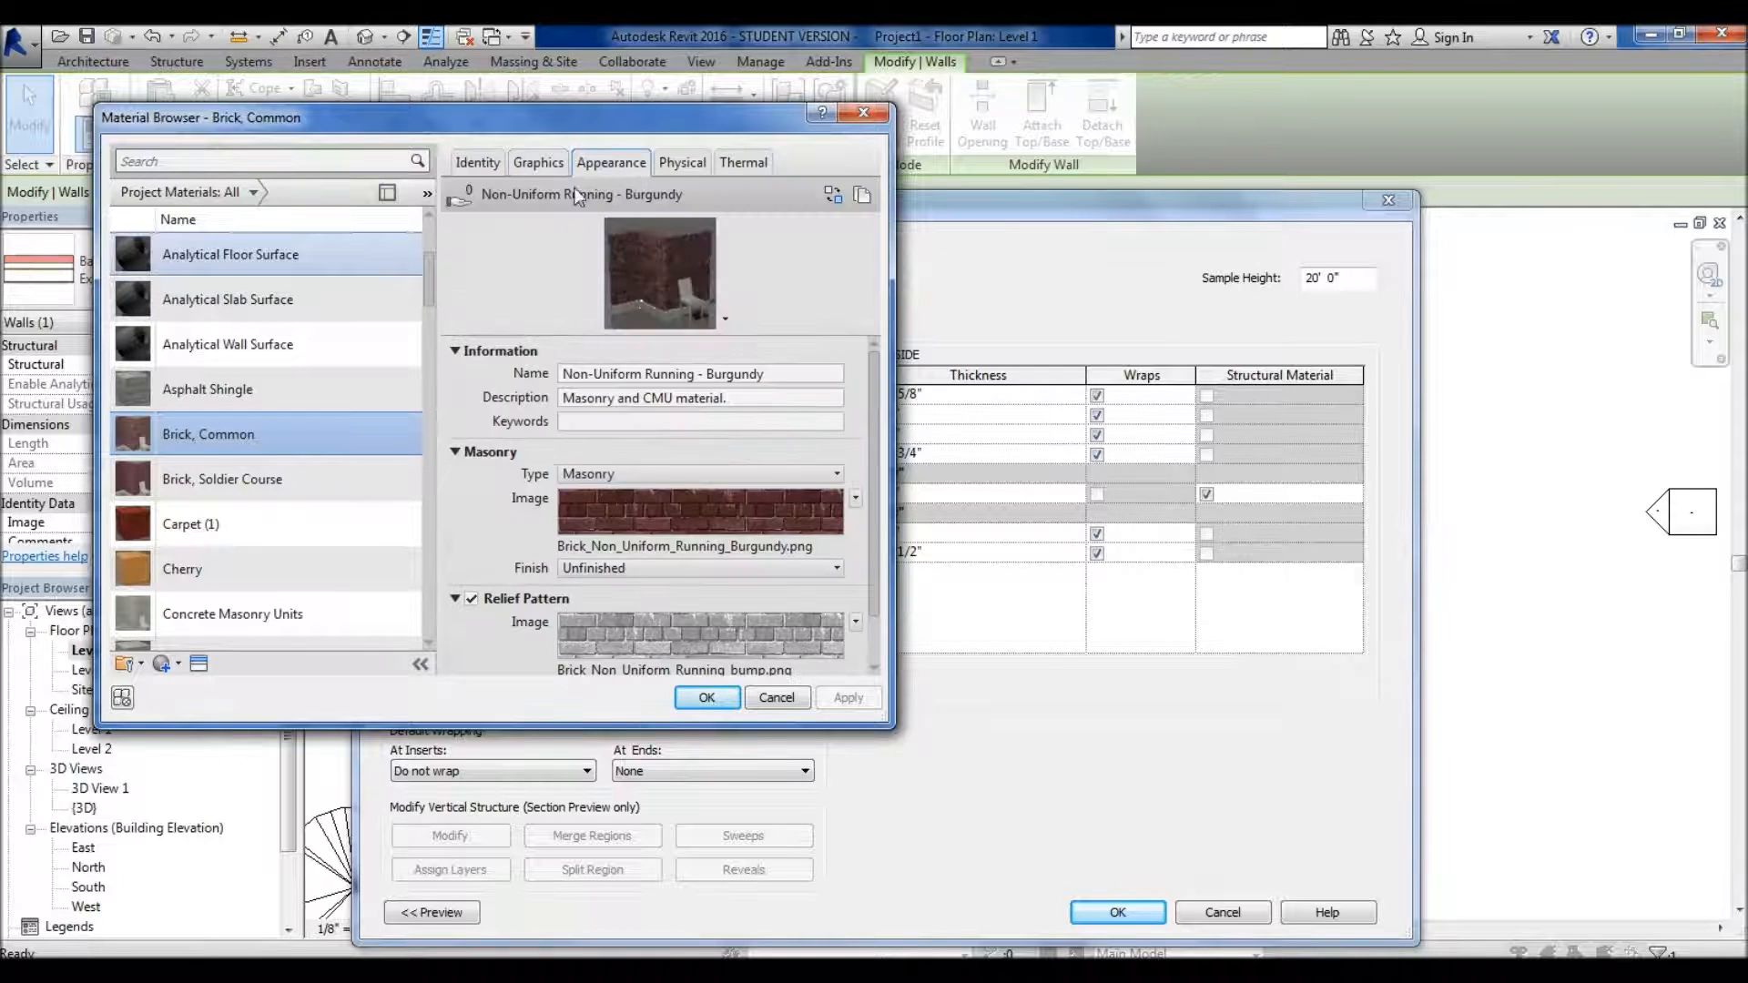
{"action": "left_click", "coordinate": [530, 162]}
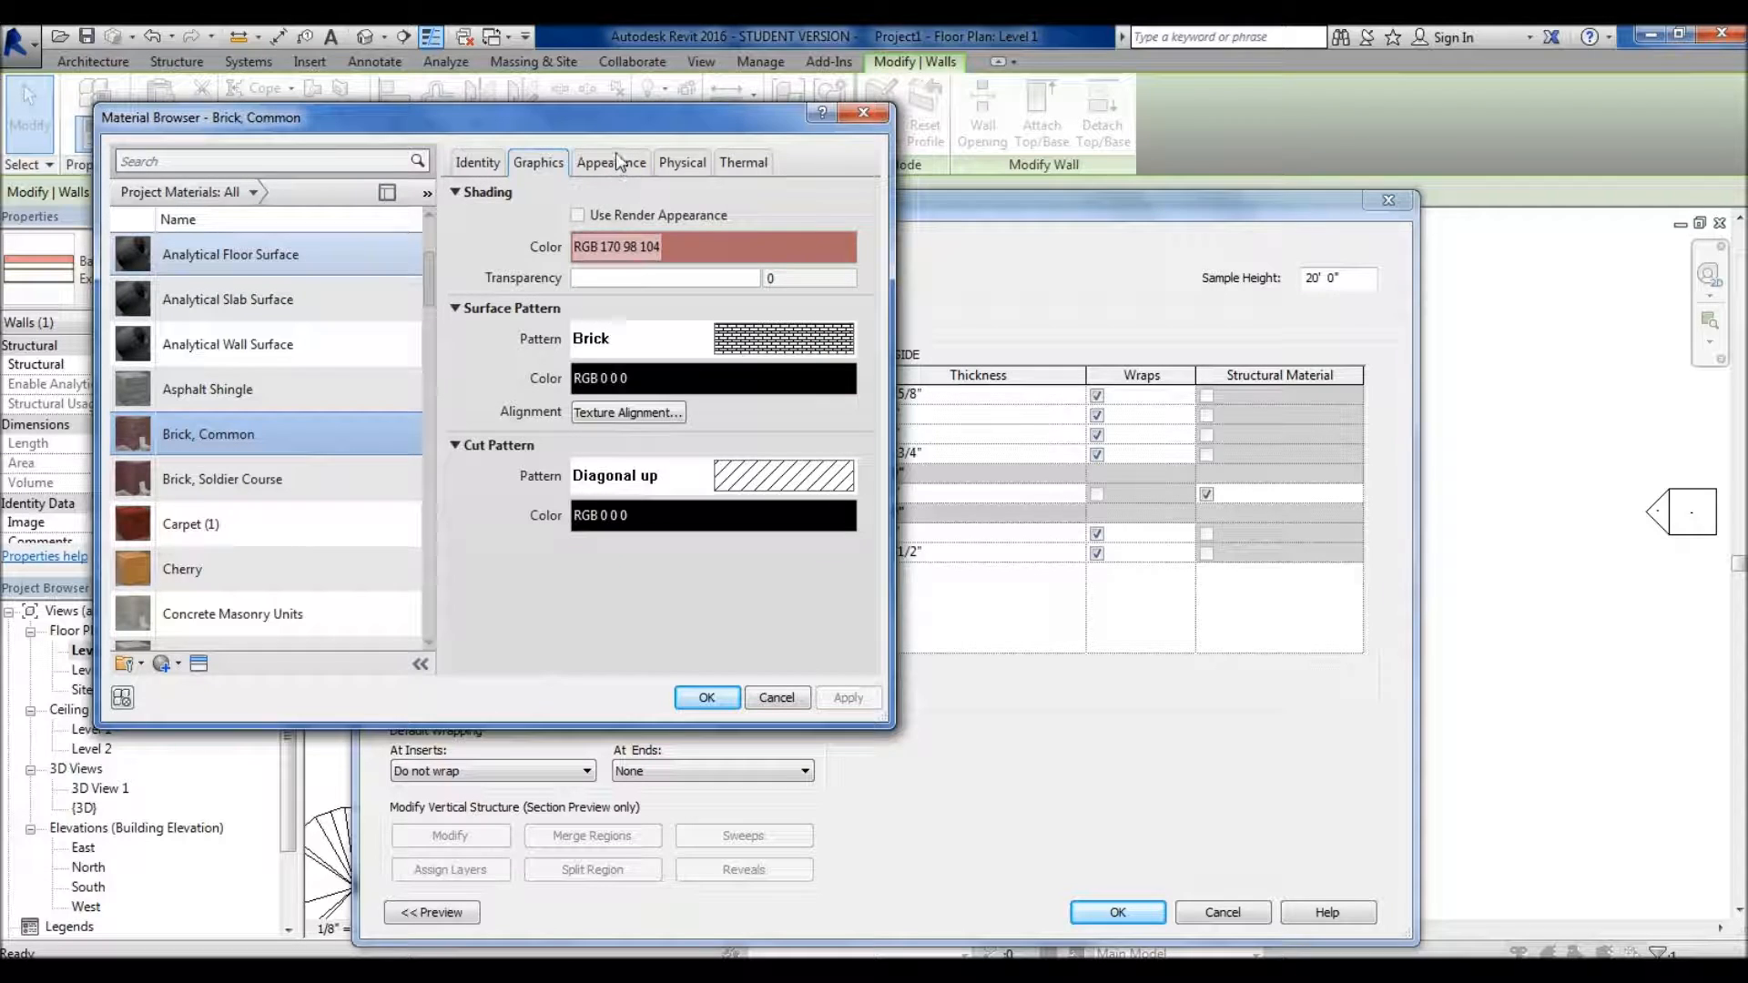
- Try Use Render Appearance for the shading of Brick, Common, check it against the appearance settings, and cancel the Material Browser
{"action": "left_click", "coordinate": [577, 216]}
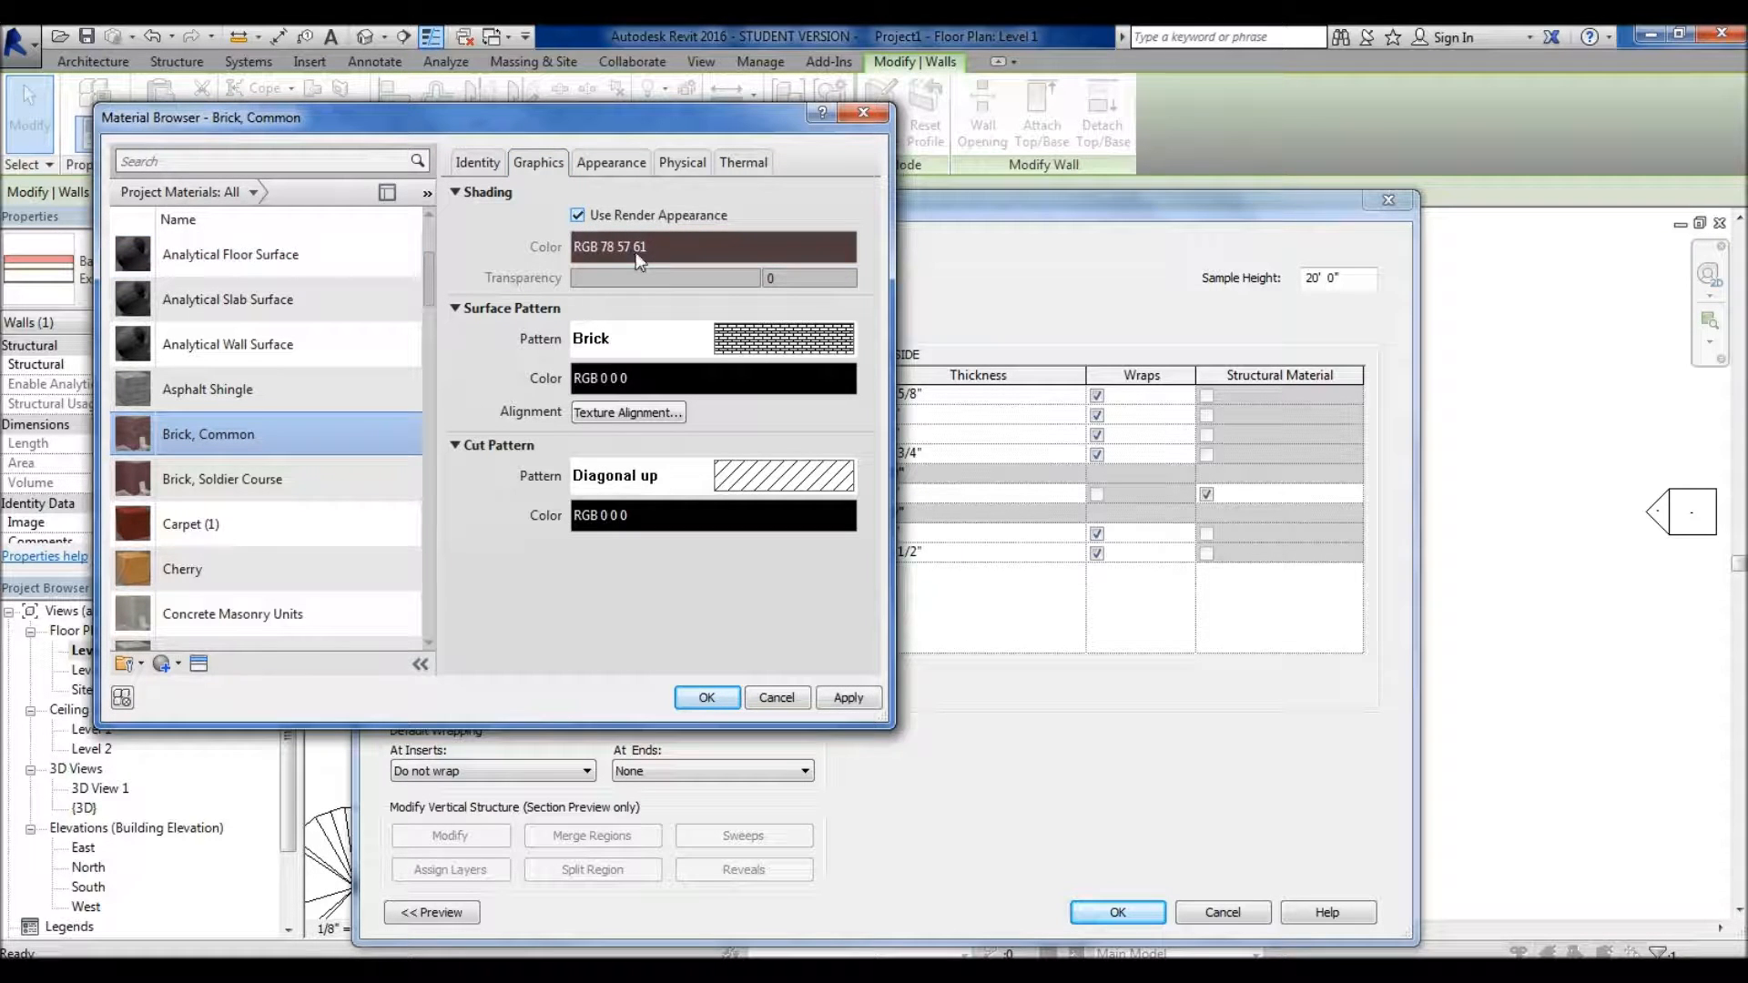
{"action": "left_click", "coordinate": [603, 165]}
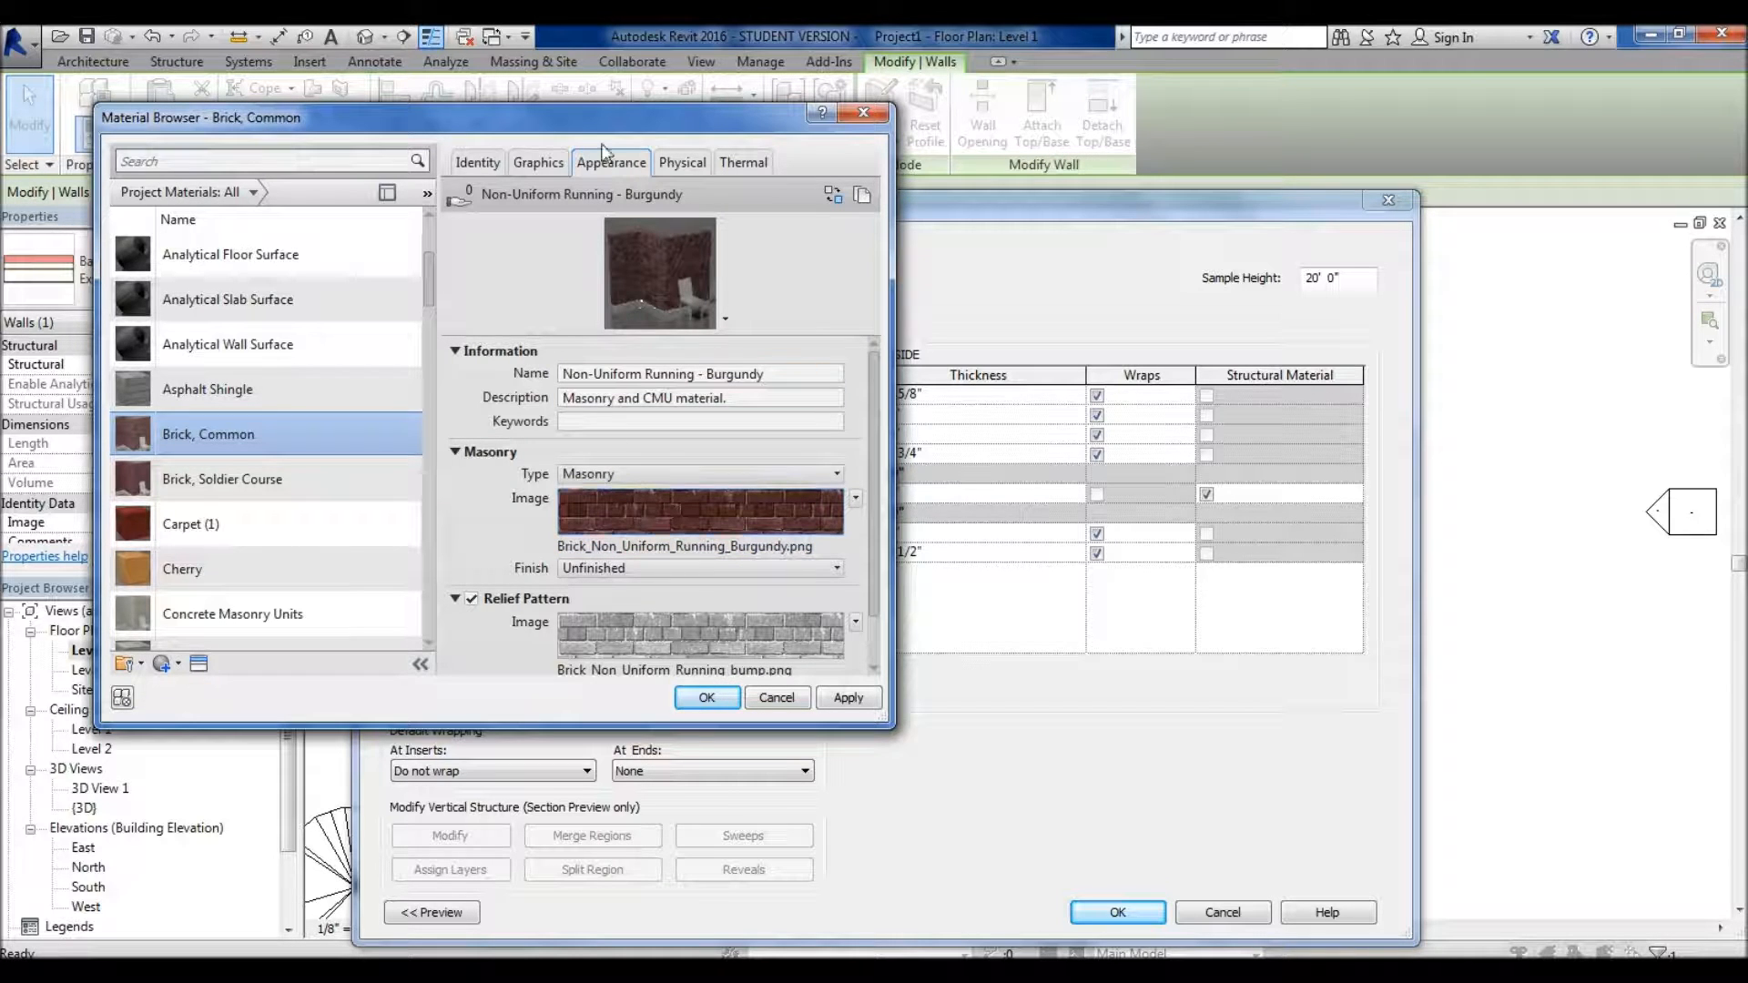
{"action": "left_click", "coordinate": [539, 161]}
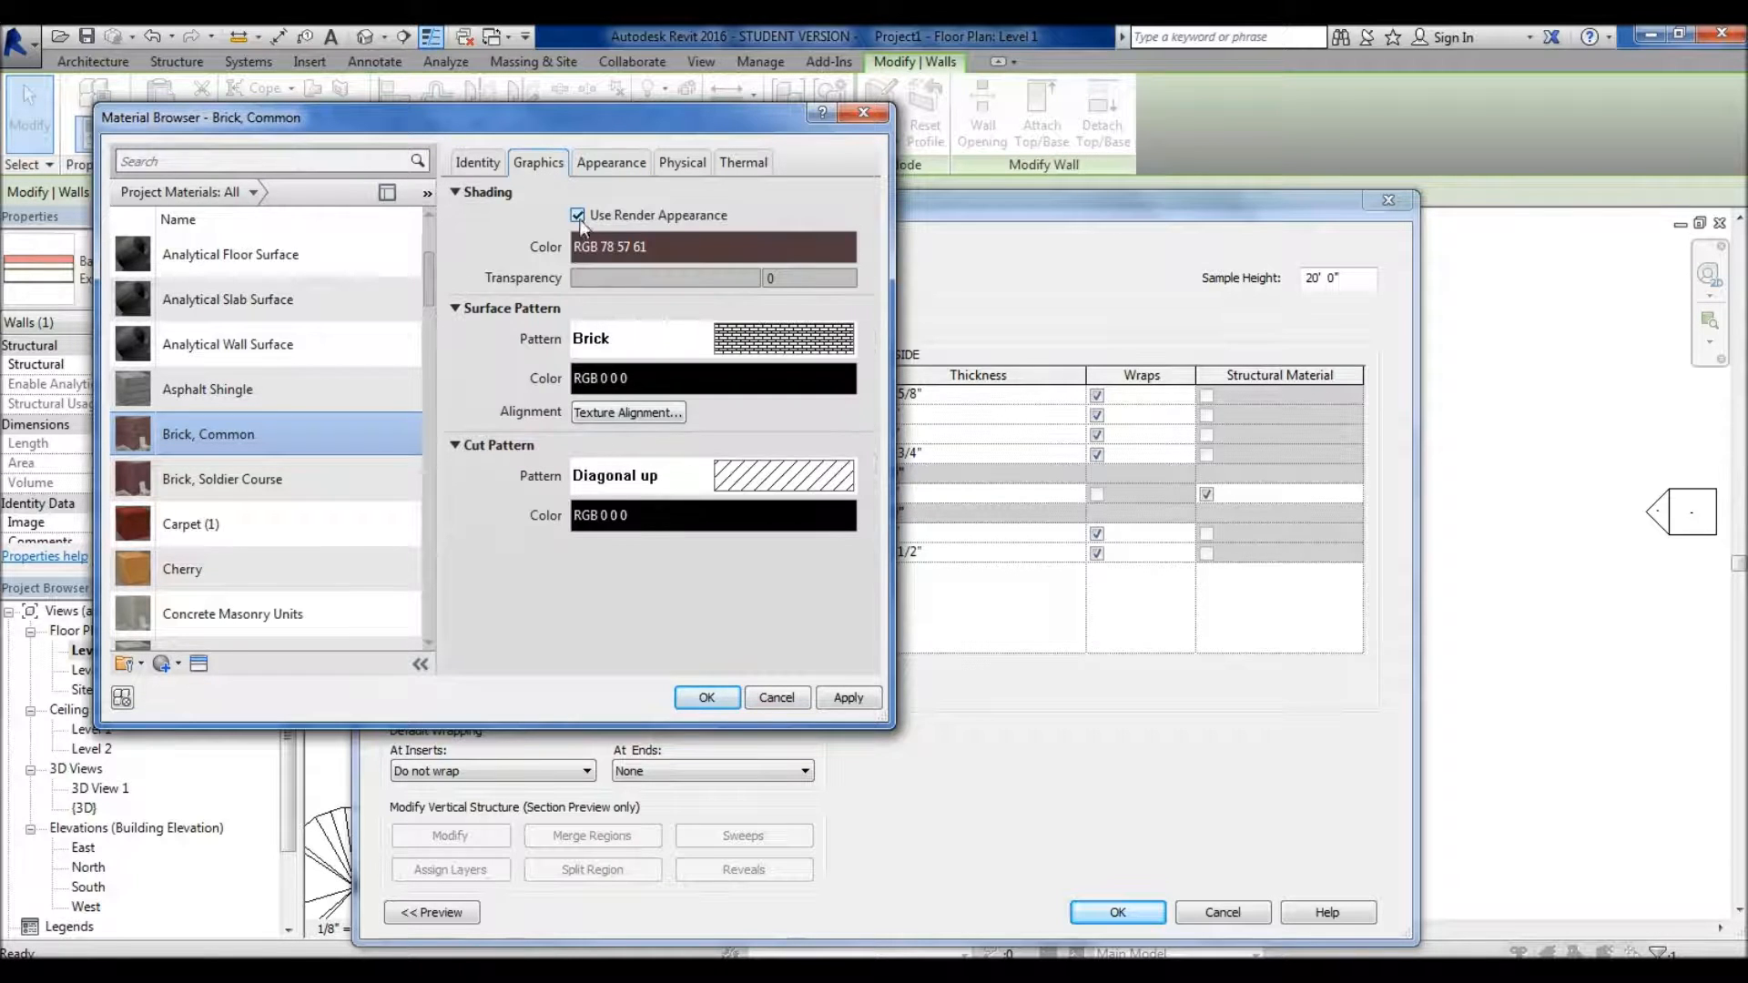
{"action": "left_click", "coordinate": [777, 698]}
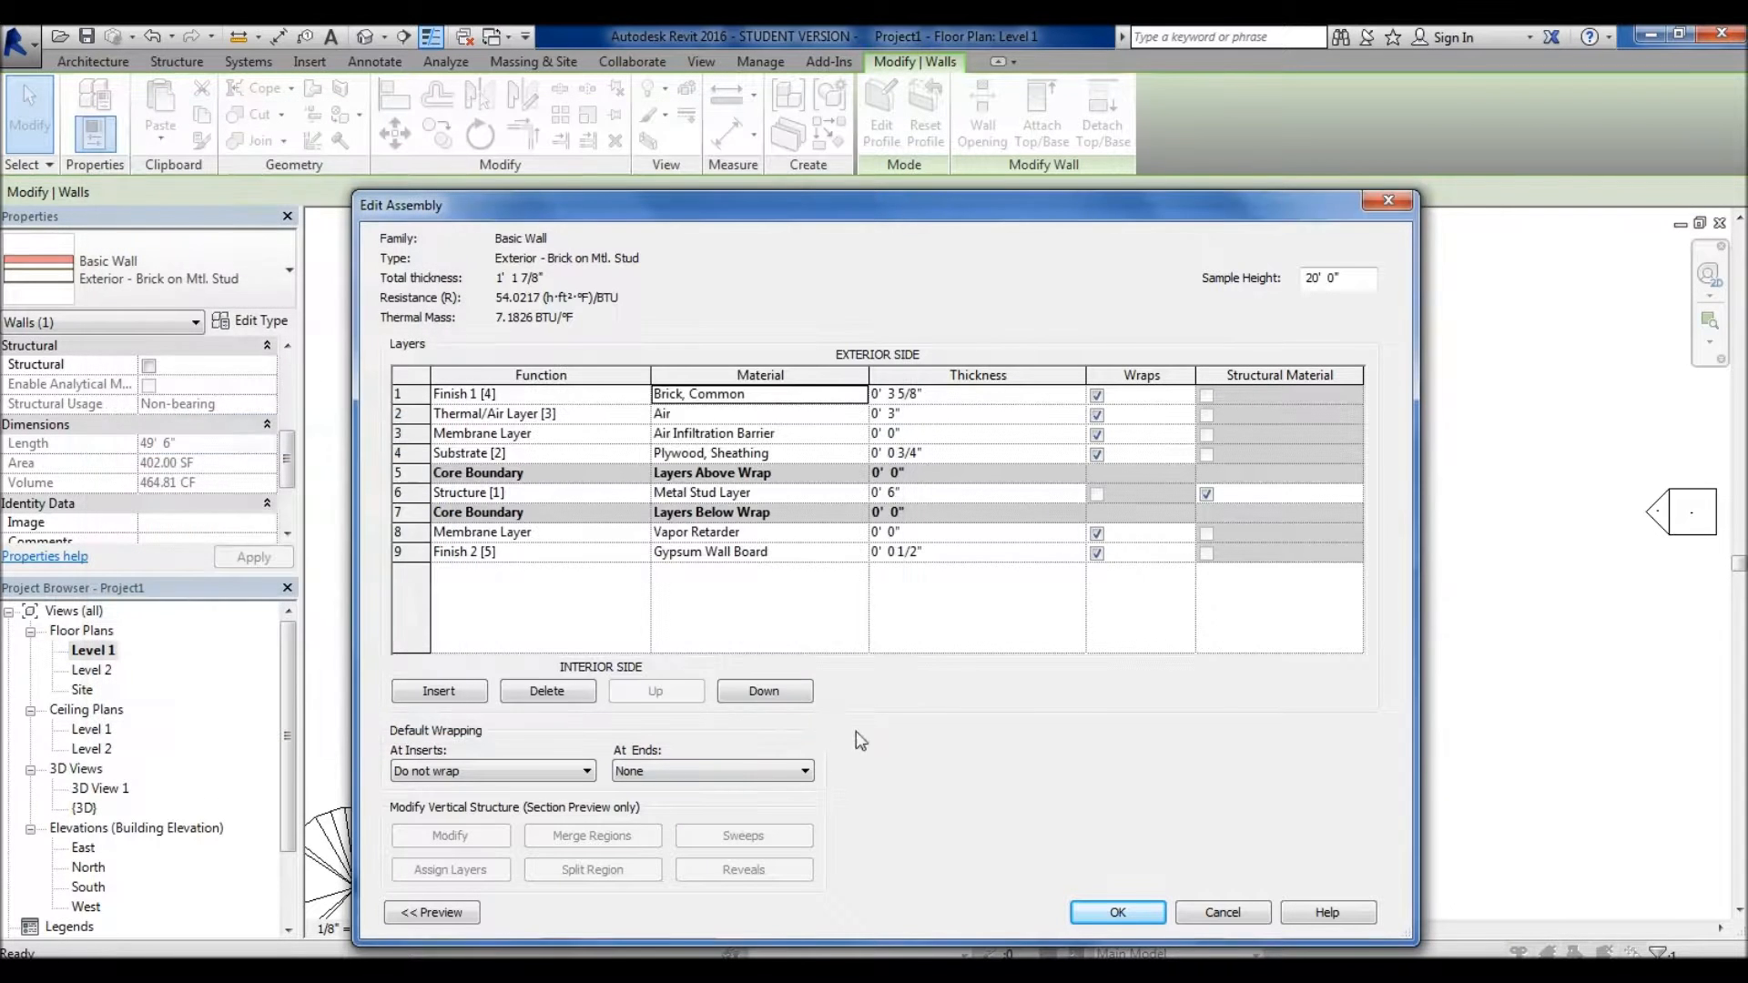